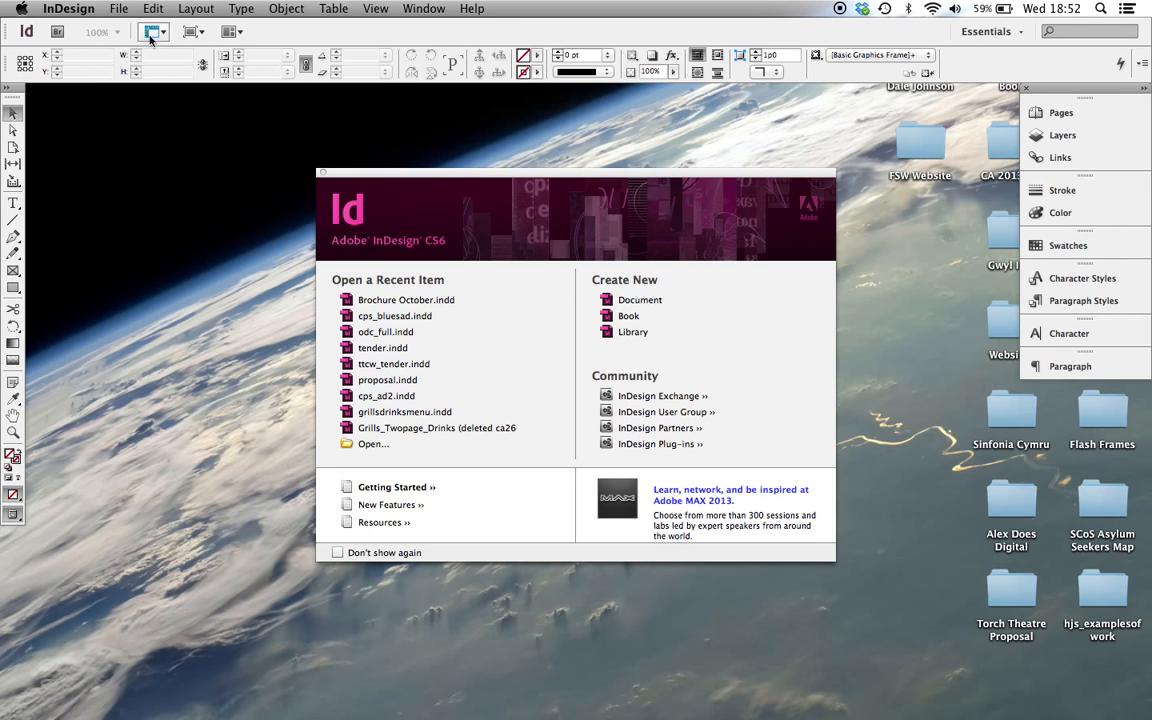
- Start setting up a new document
left_click(127, 13)
mouse_move(132, 28)
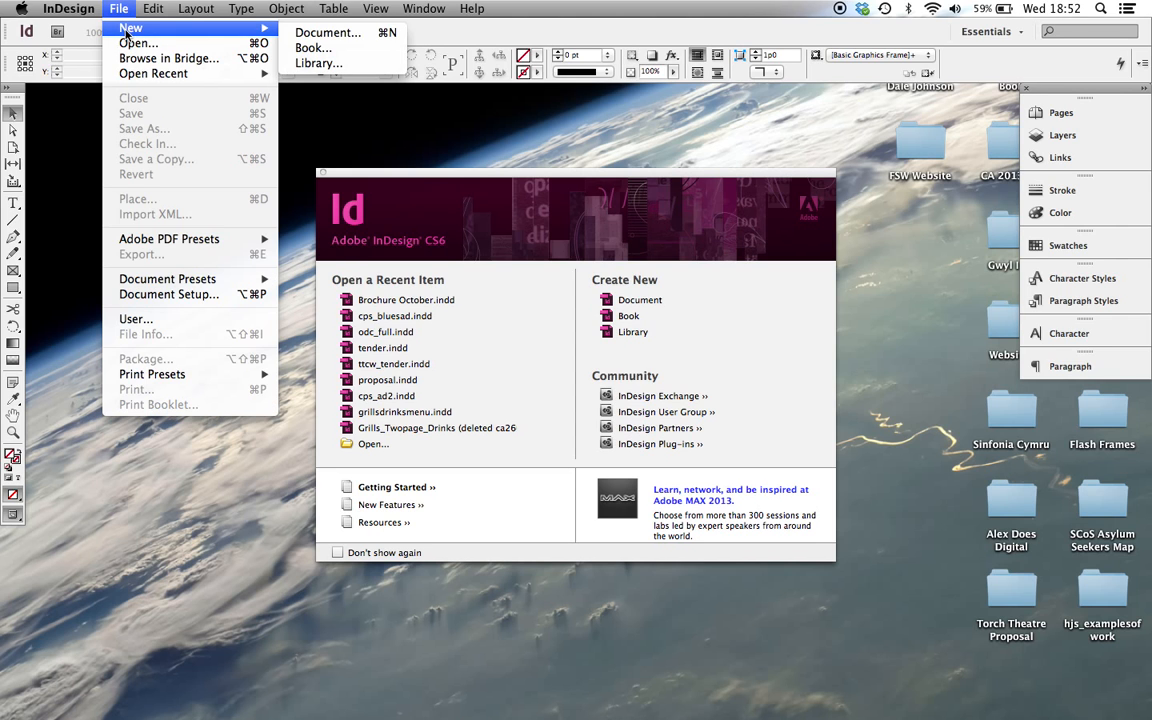
left_click(300, 33)
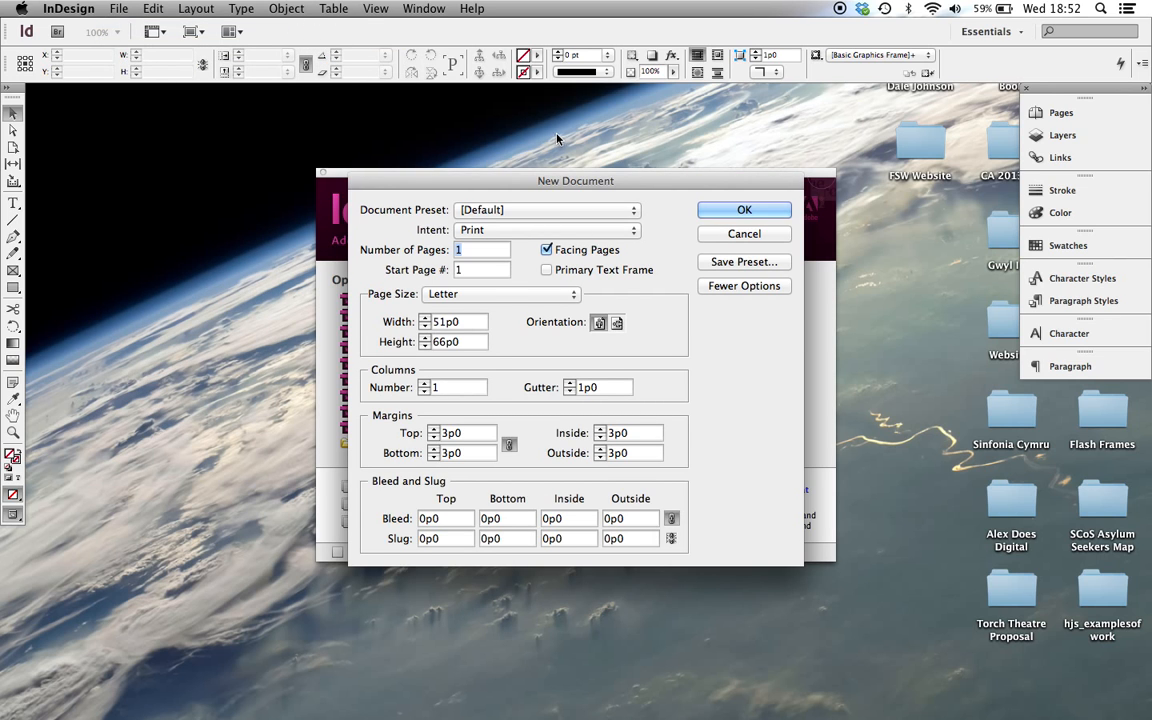
- Try the Web intent for the new document and return it to Print
left_click(634, 236)
left_click(617, 246)
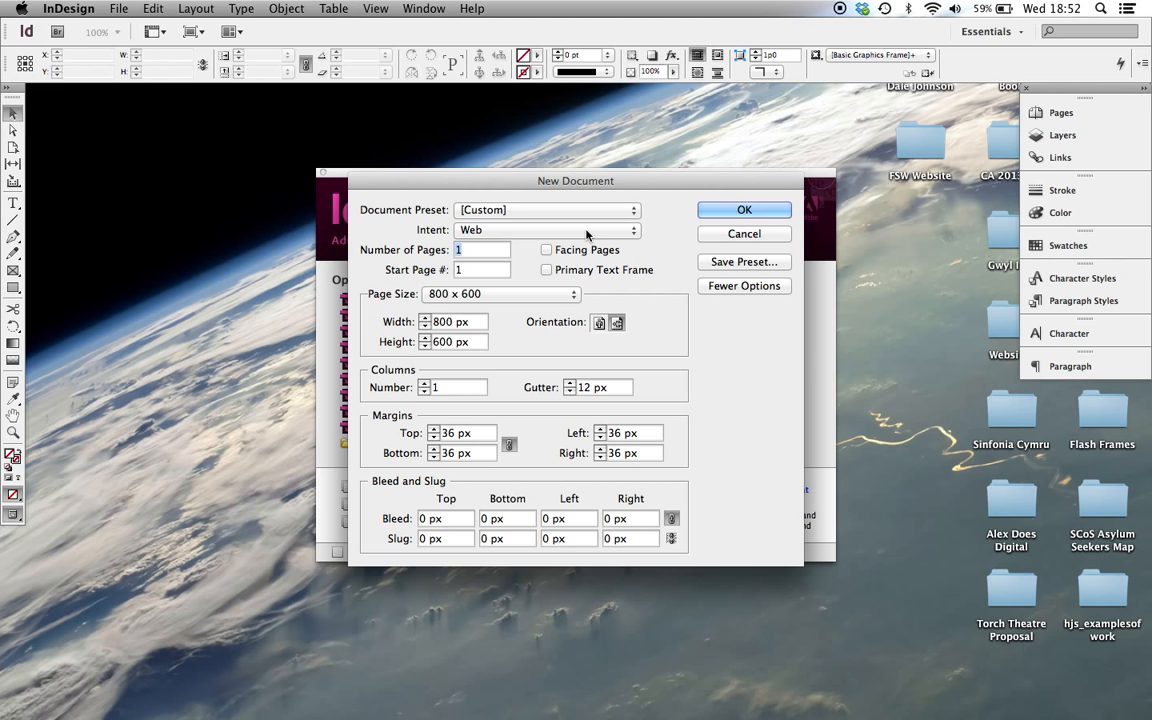
left_click(587, 234)
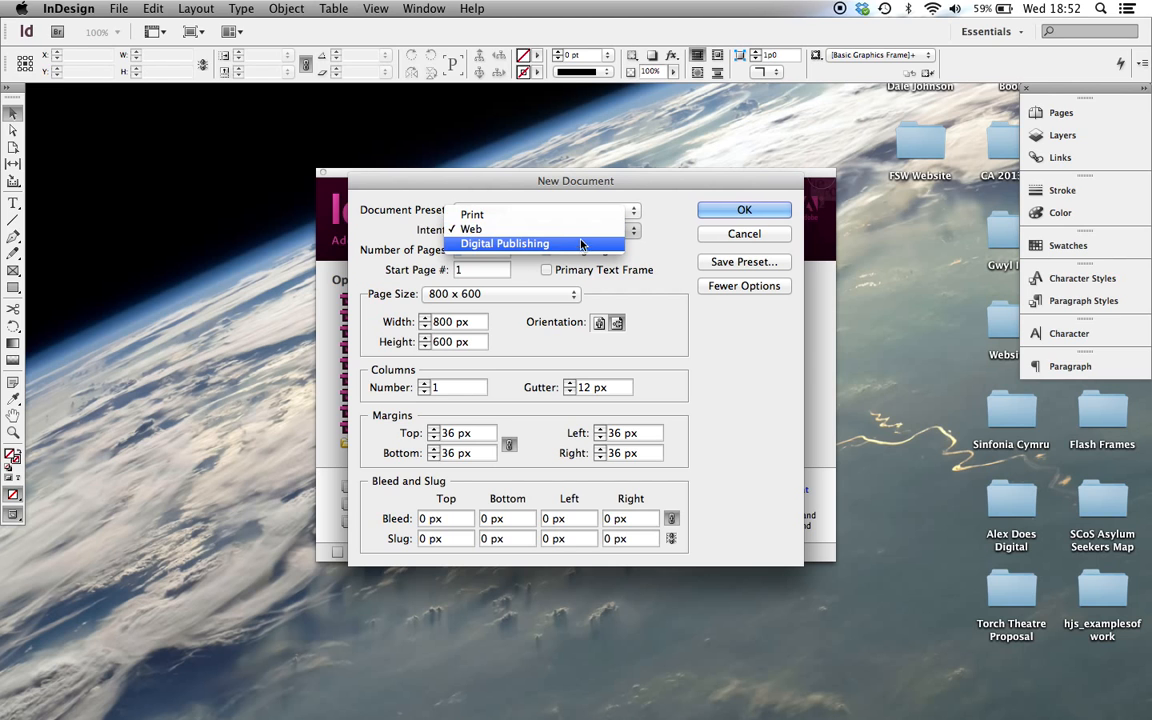
left_click(577, 216)
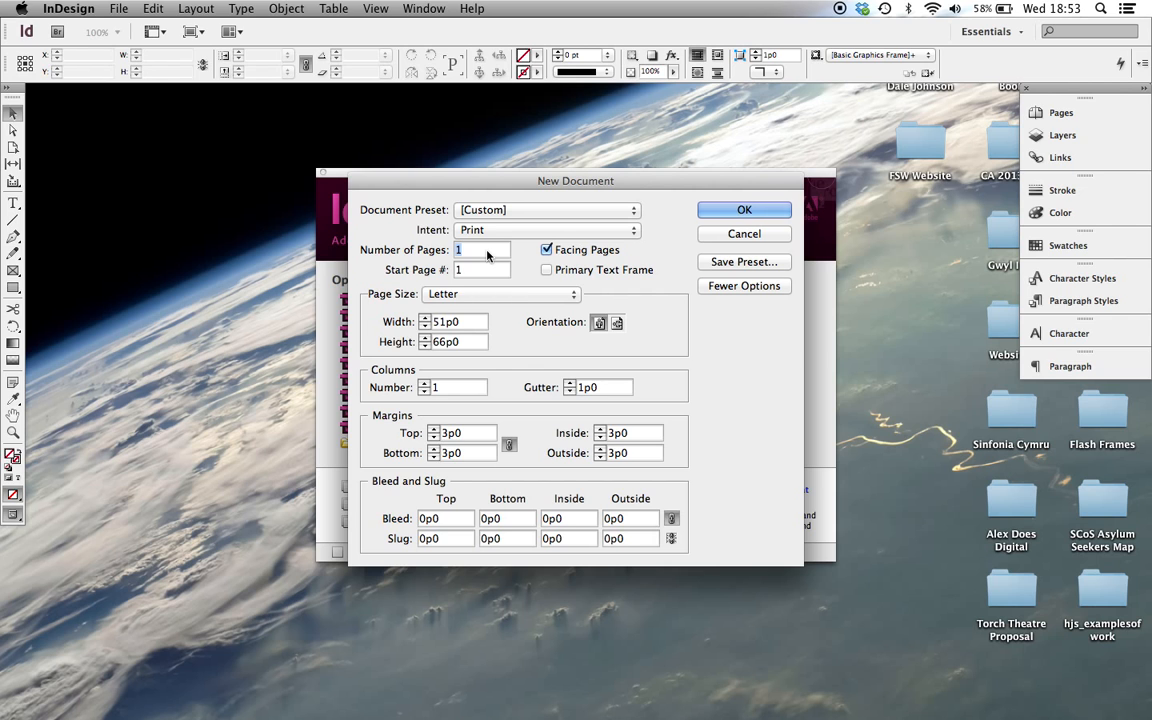
- Try the A4 page size with its width changed to 124 mm
left_click(505, 295)
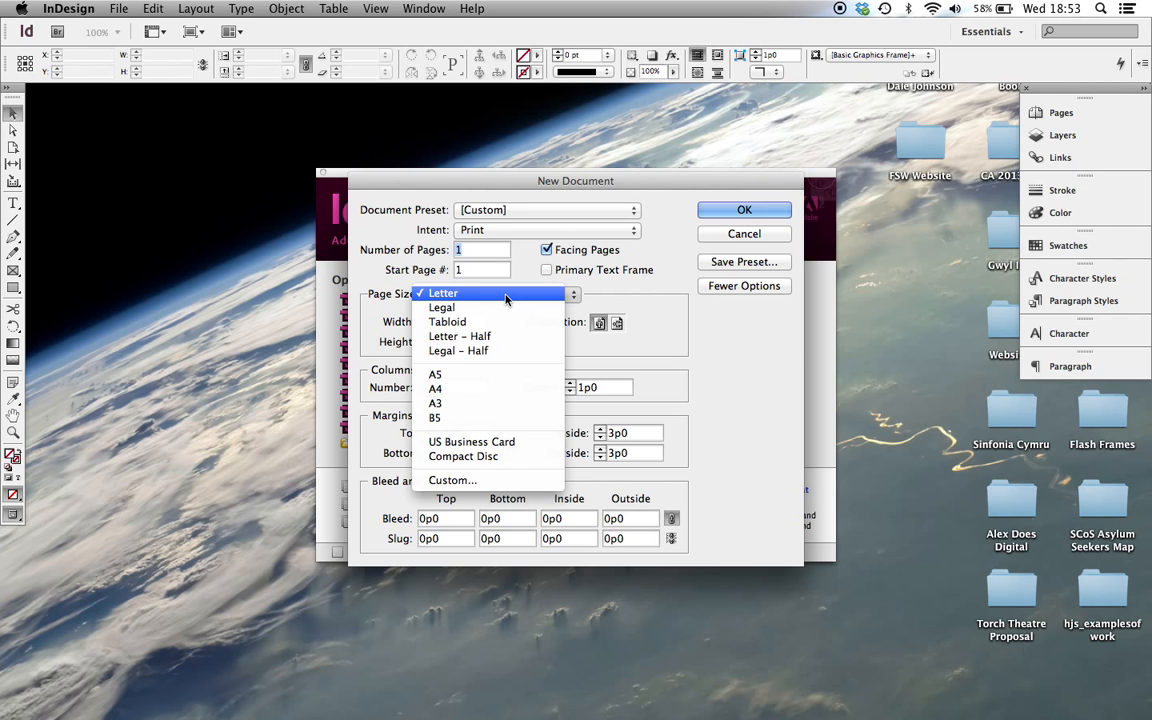
left_click(507, 388)
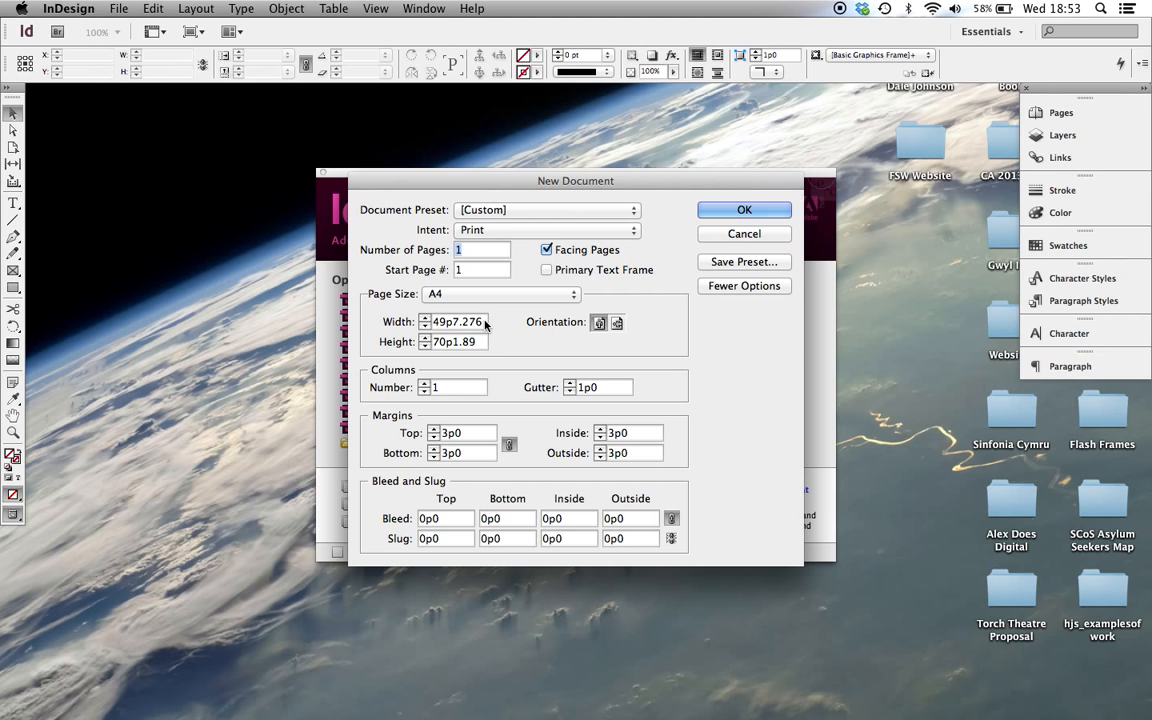
left_click_drag(485, 322, 424, 308)
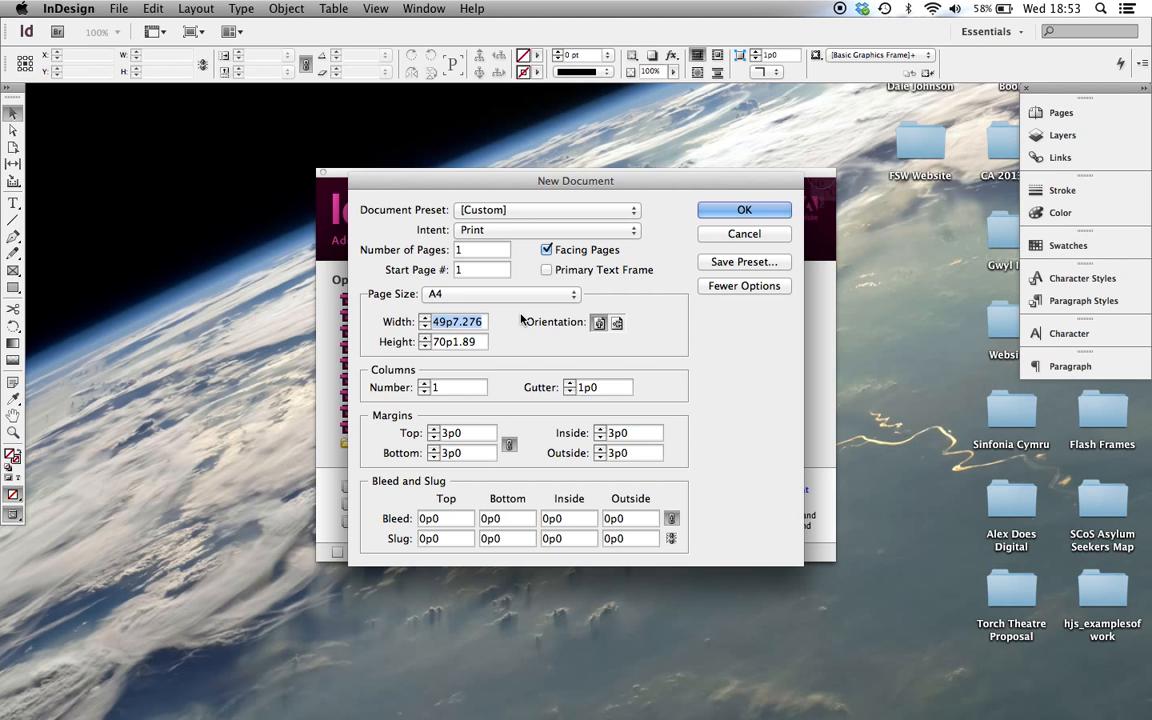
type("124mm")
key("Tab")
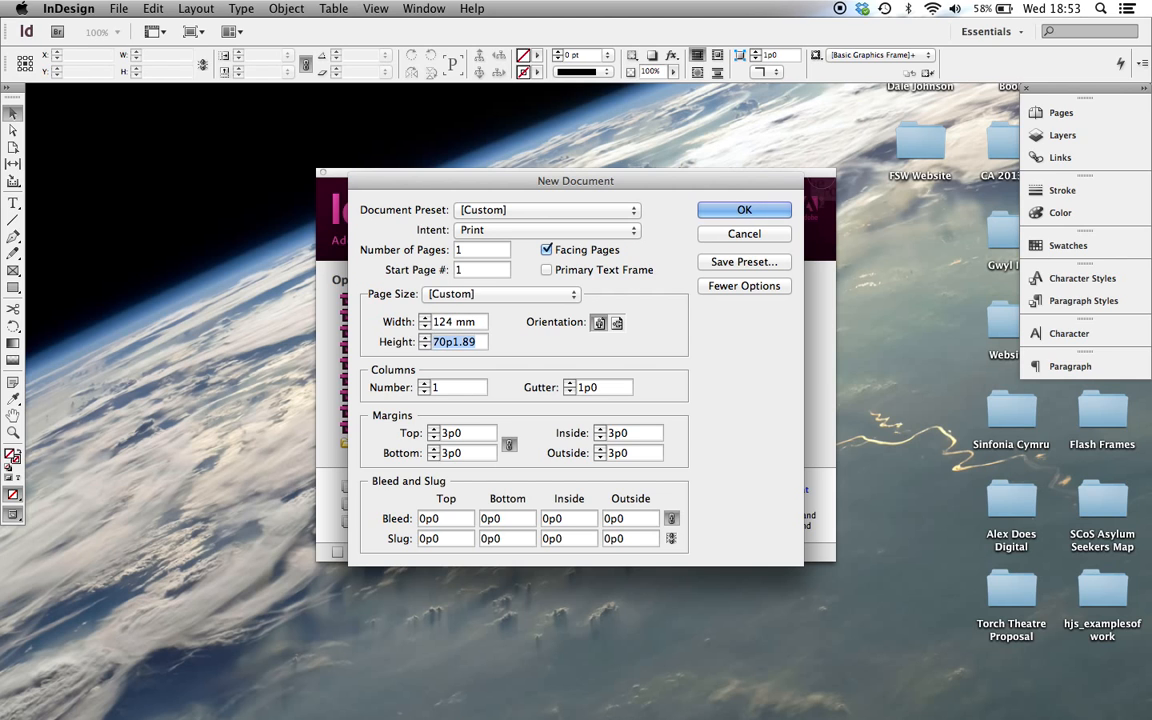
- Create the document with the A4 page size and a 3 mm bleed on all sides
left_click(515, 298)
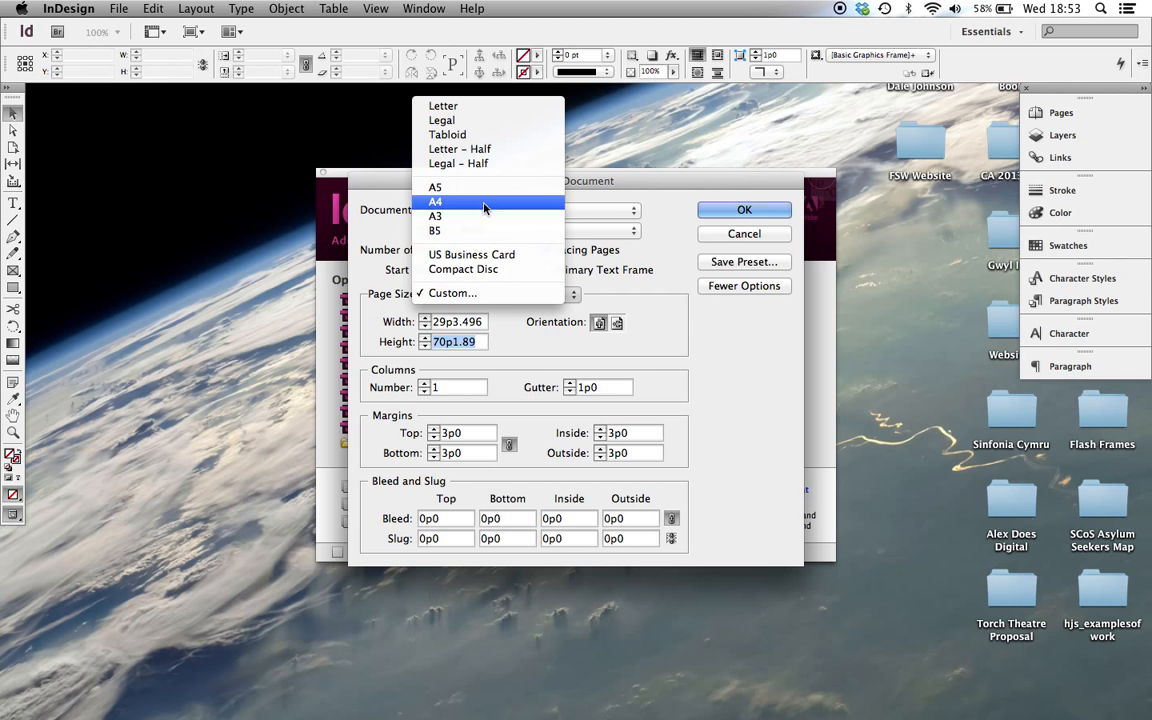
left_click(440, 186)
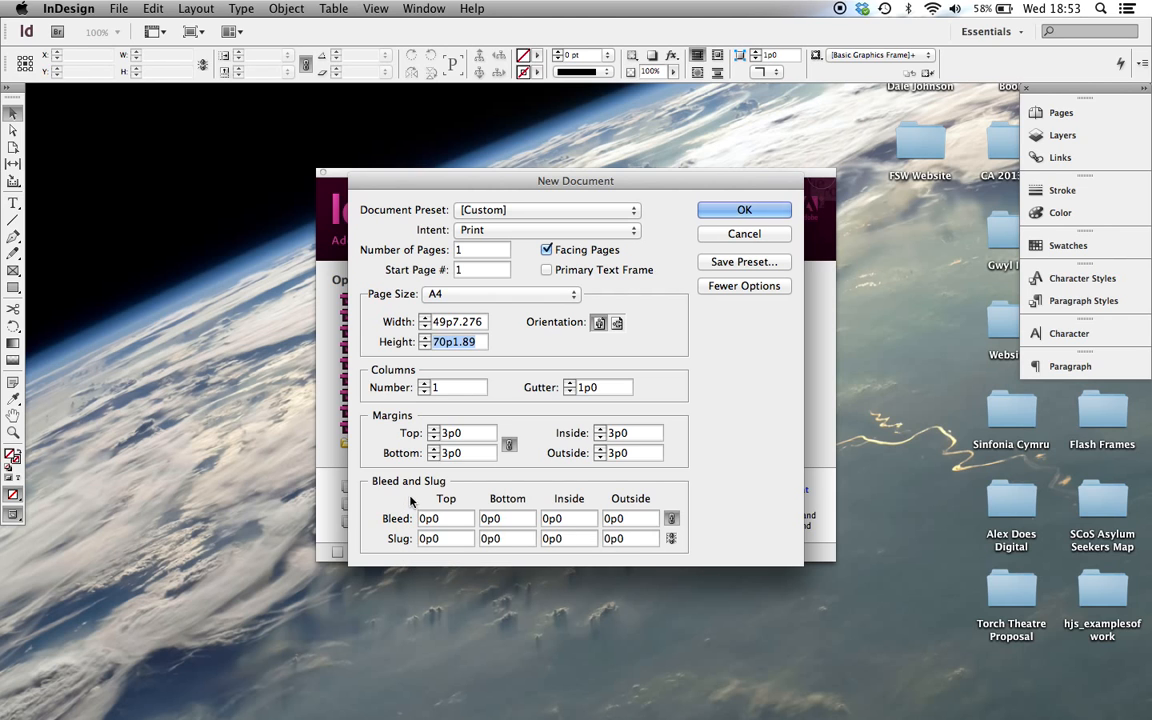
left_click_drag(446, 519, 416, 520)
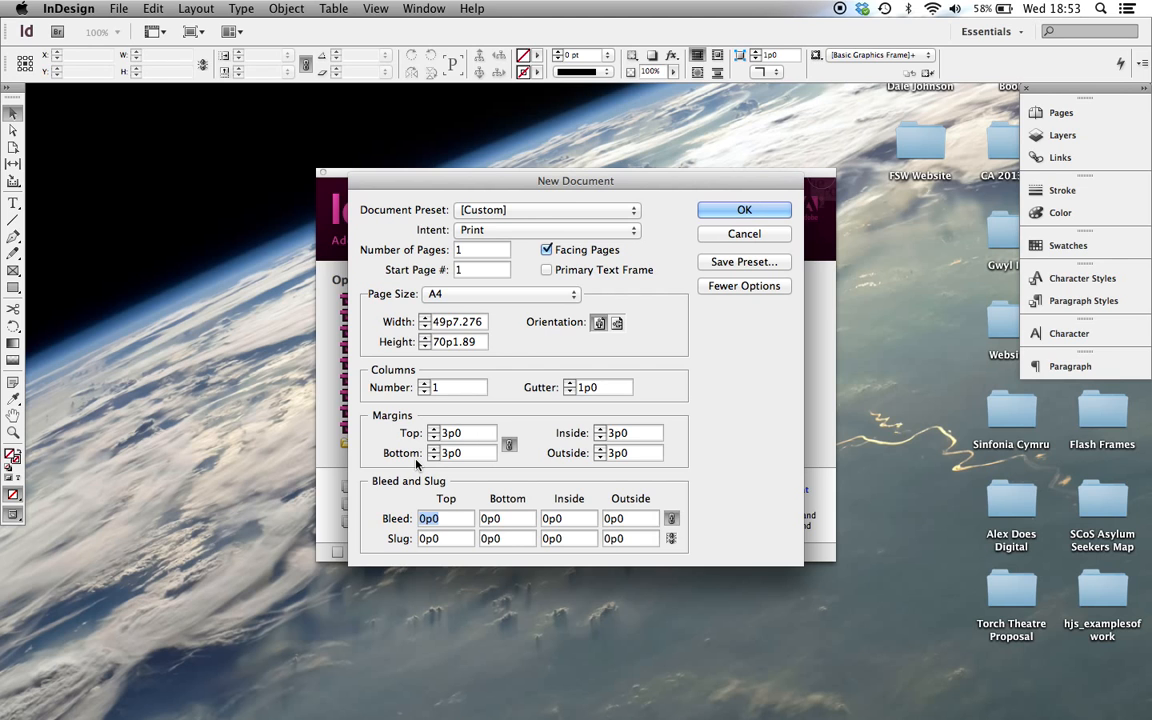
type("3mm")
key("Tab")
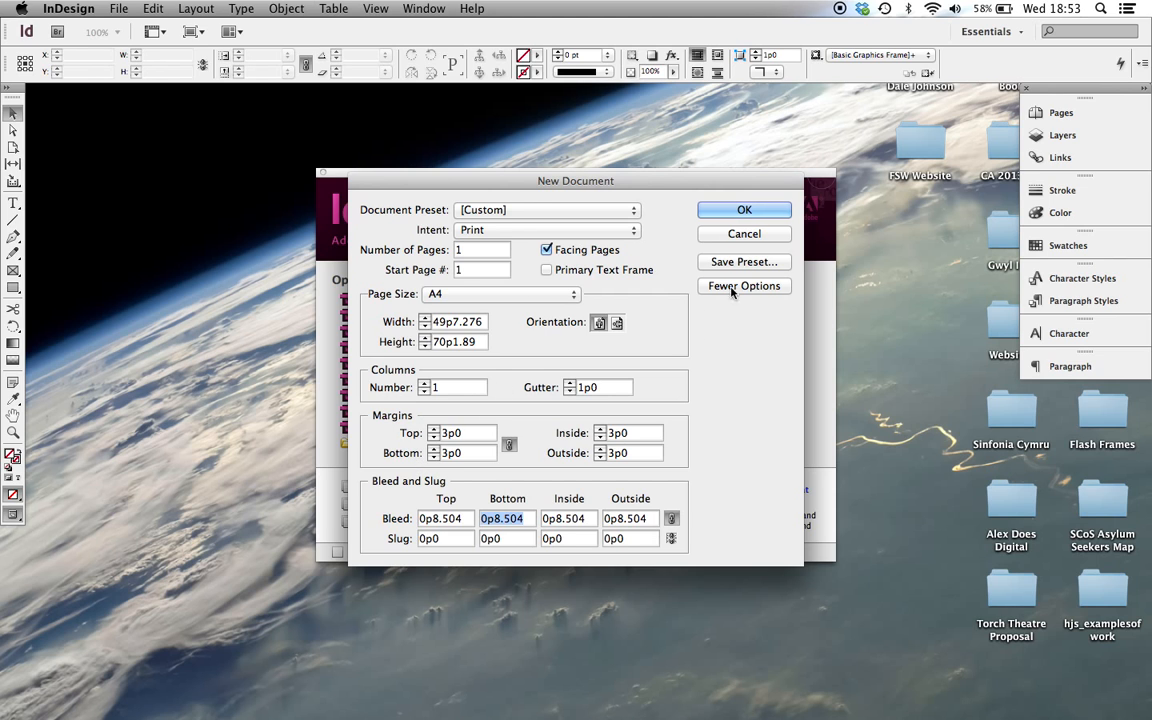
left_click(735, 211)
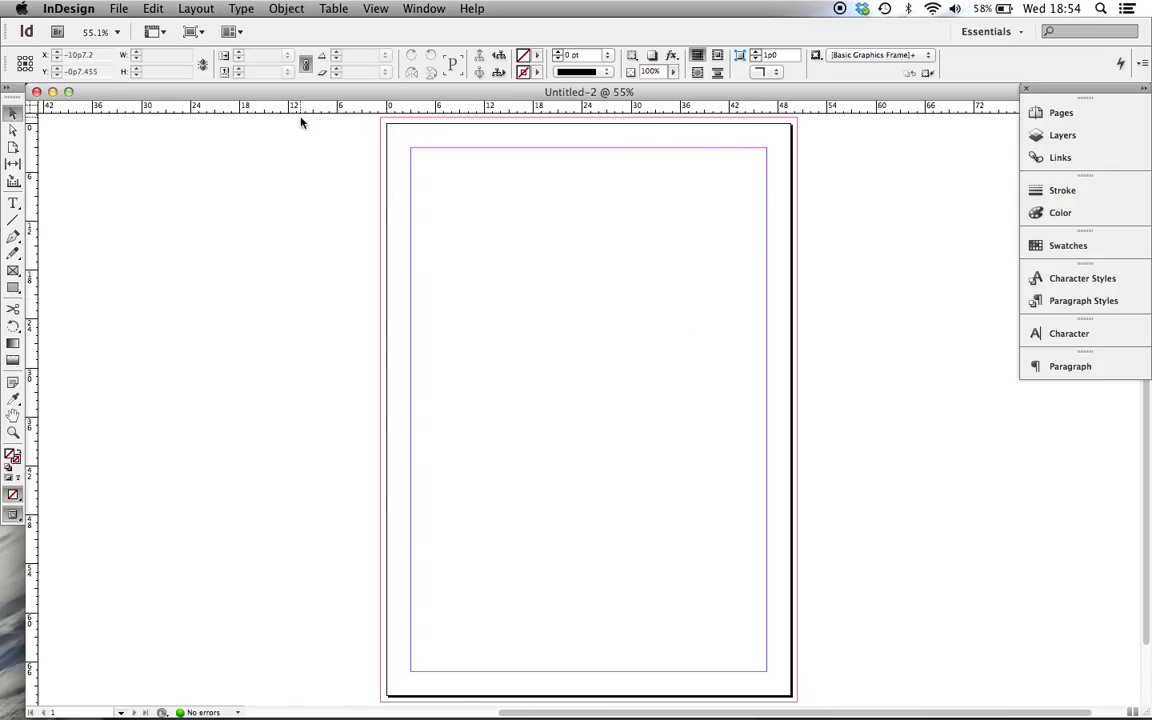
- Set the horizontal and vertical ruler units to Millimeters in the Units & Increments preferences
left_click(119, 8)
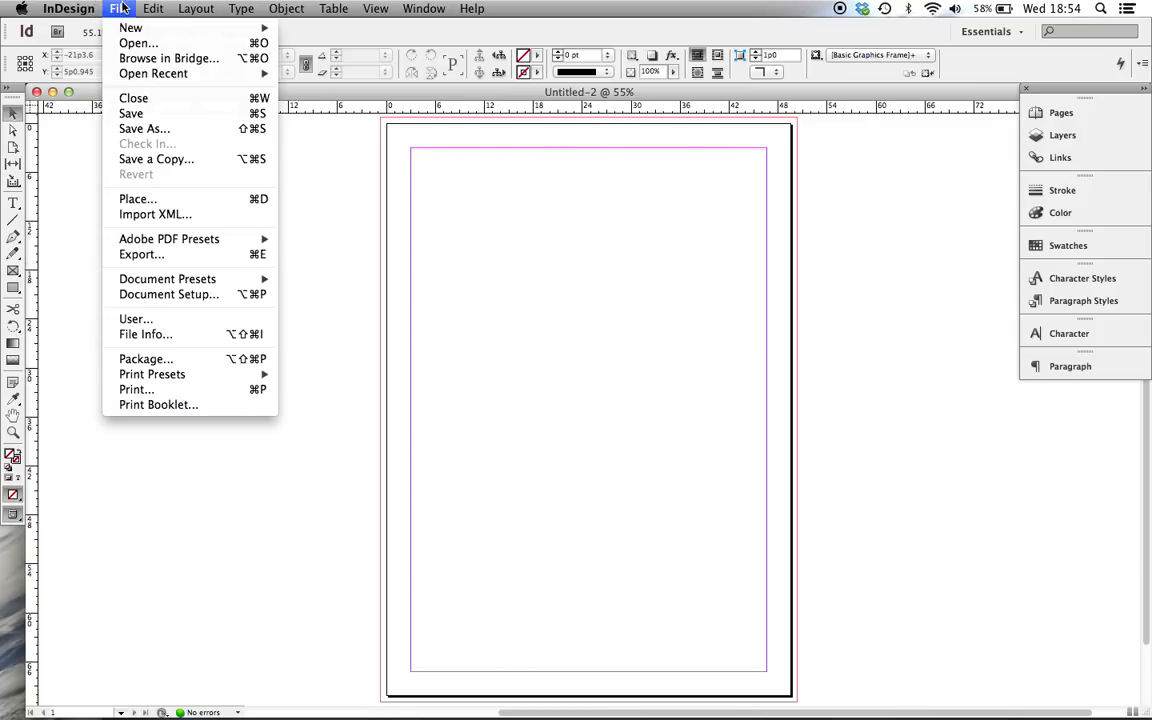
mouse_move(70, 8)
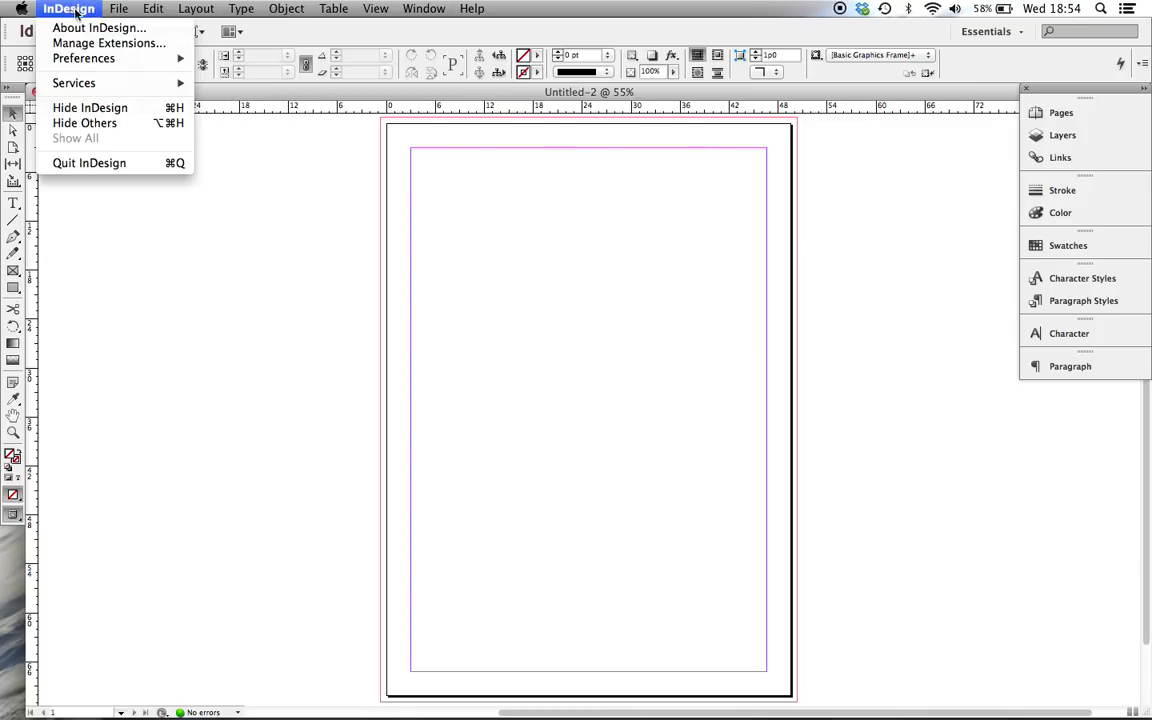
mouse_move(88, 60)
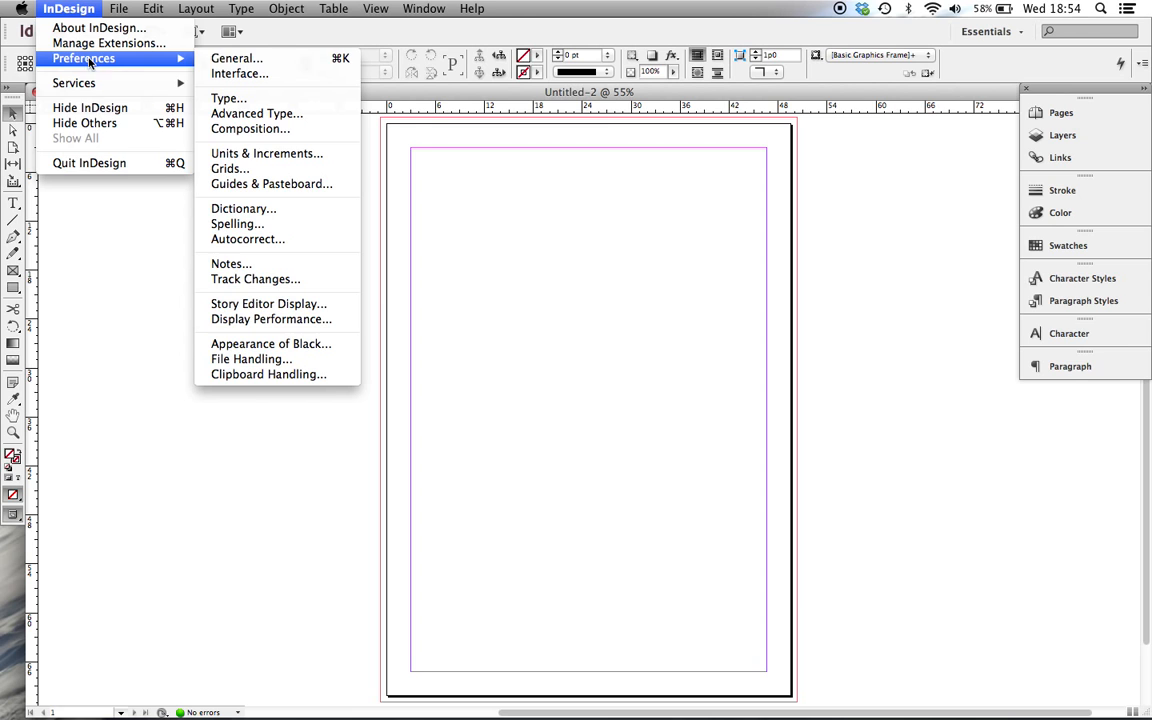
left_click(237, 58)
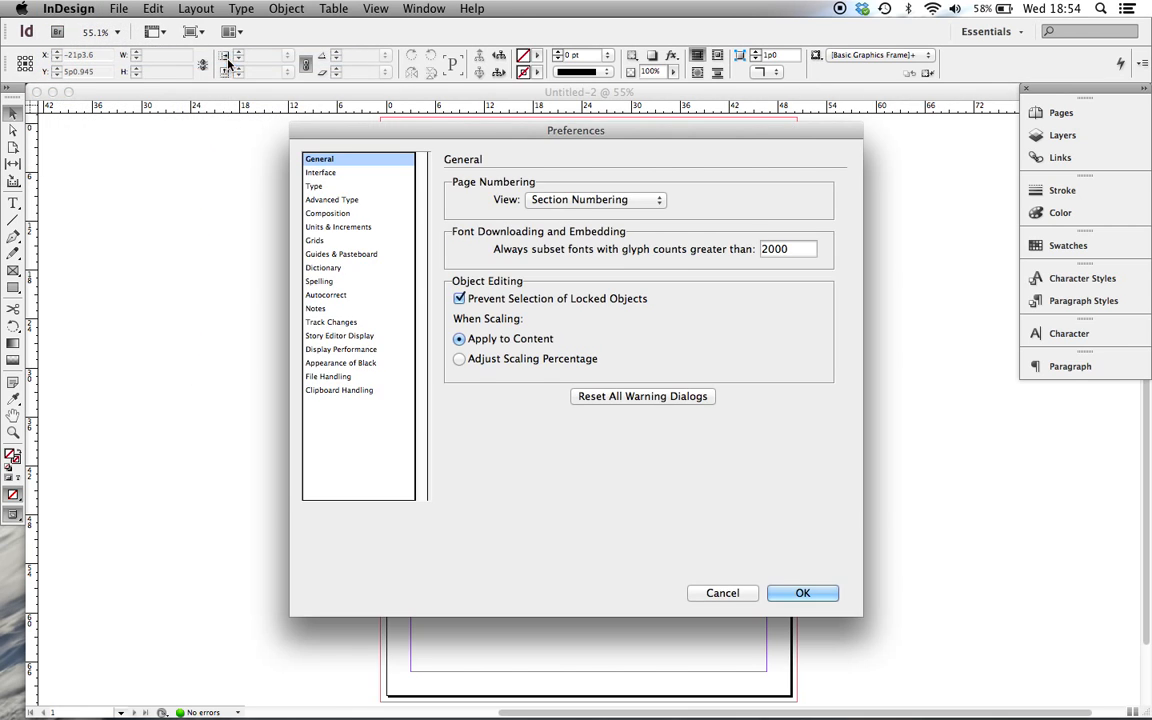
left_click(370, 227)
left_click(624, 222)
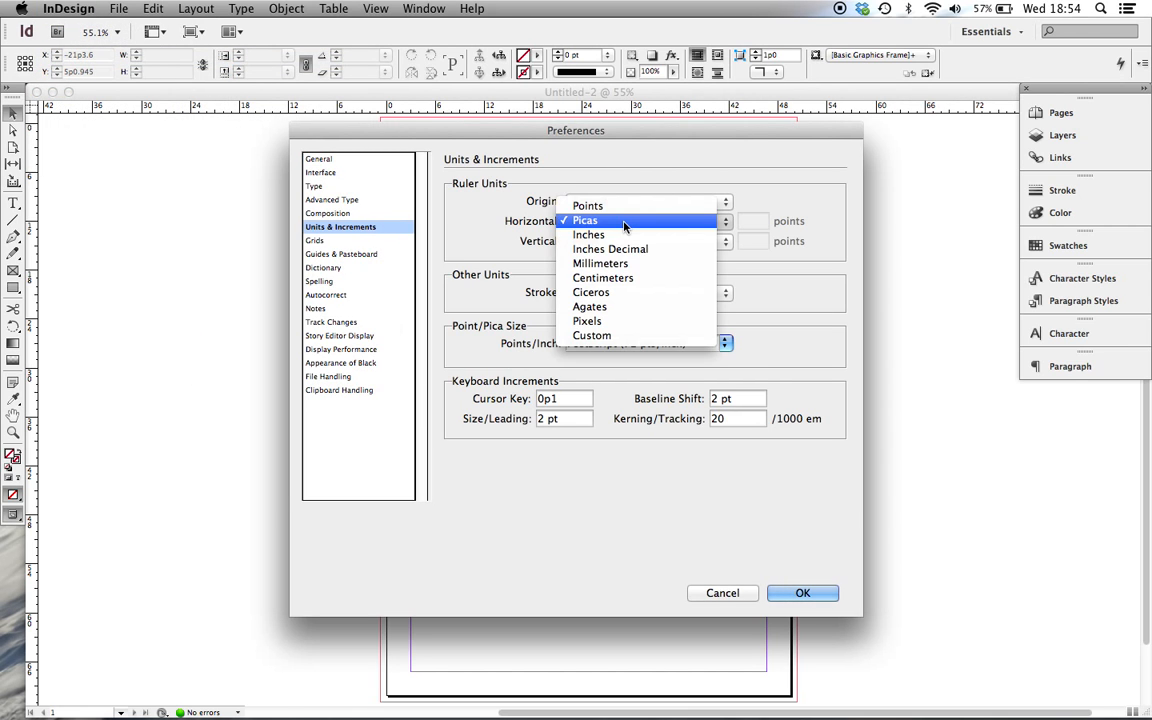
left_click(623, 252)
left_click(623, 252)
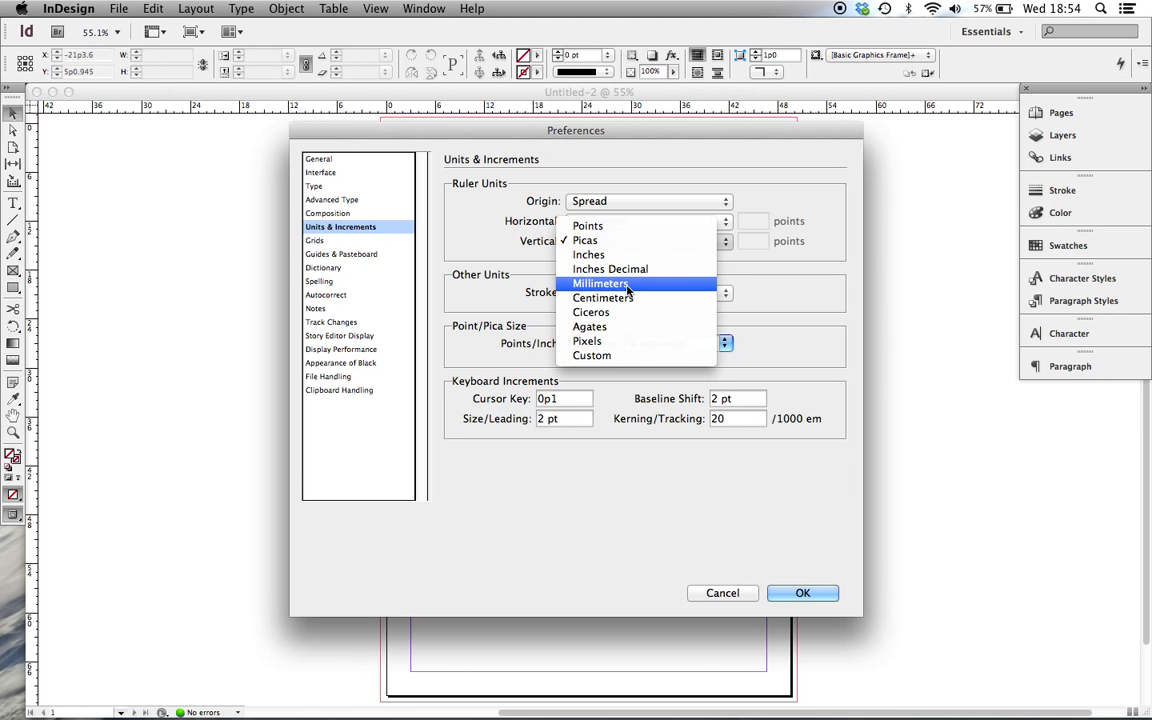
left_click(600, 275)
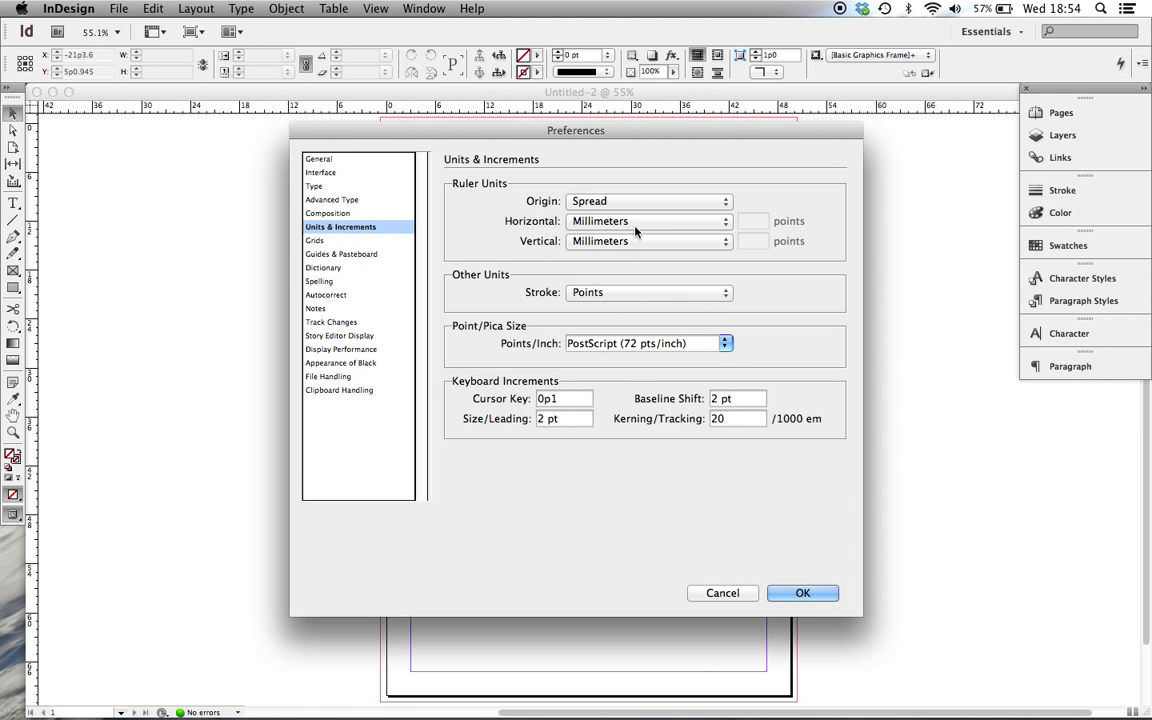
left_click(802, 594)
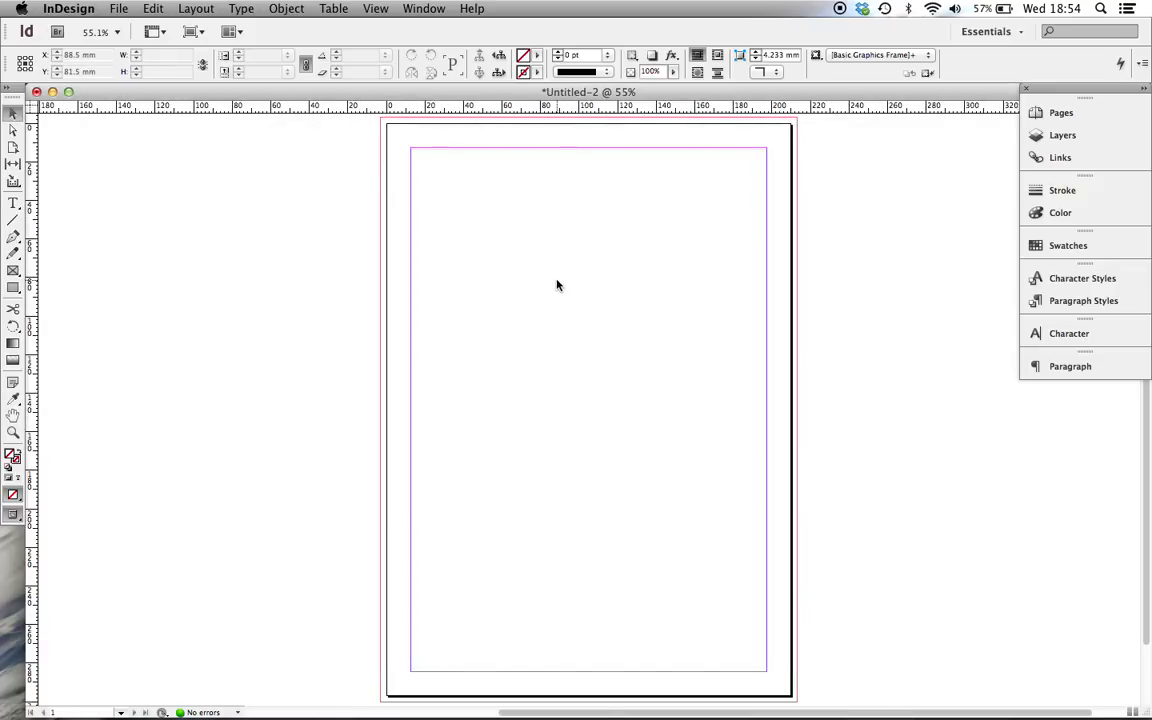
- Toggle the preview display of the page on and off and look through the Grids & Guides options
key("super+minus")
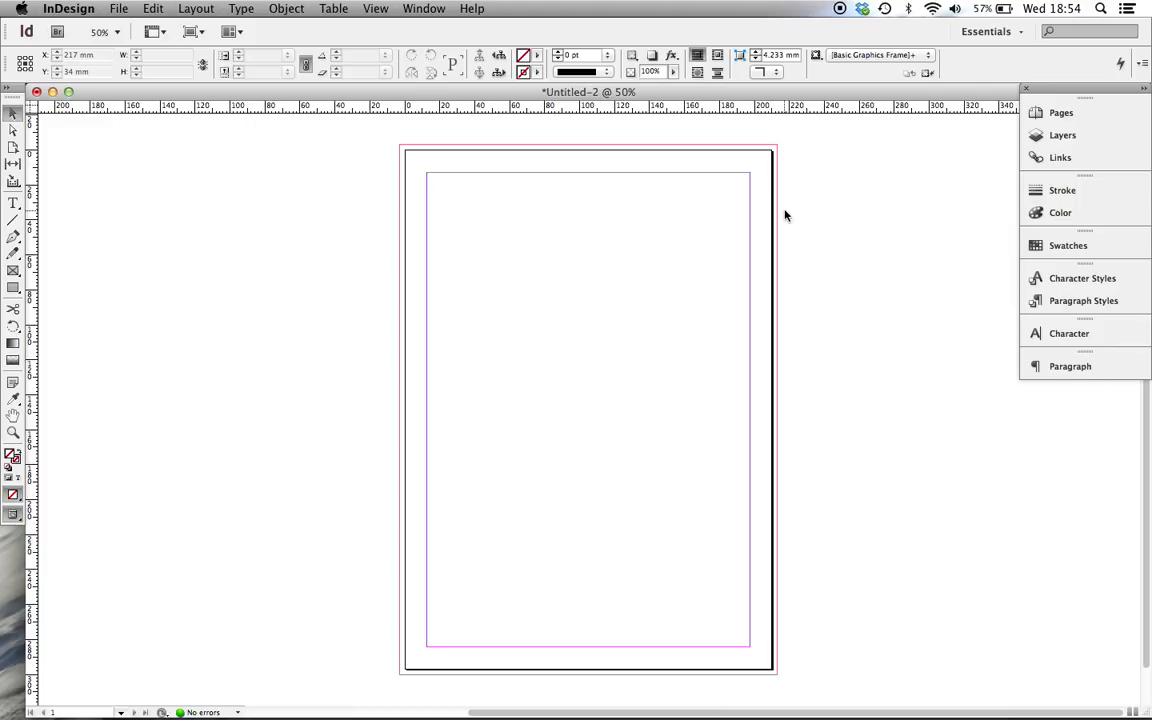
key("w")
key("w")
left_click(376, 8)
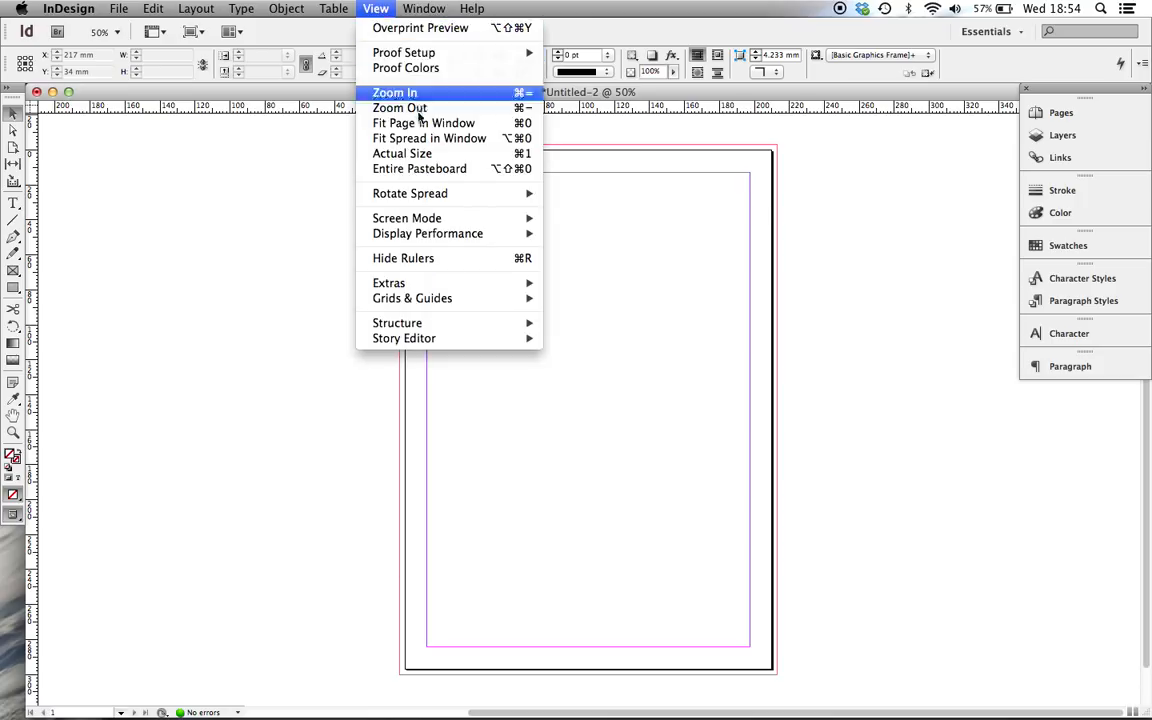
mouse_move(466, 299)
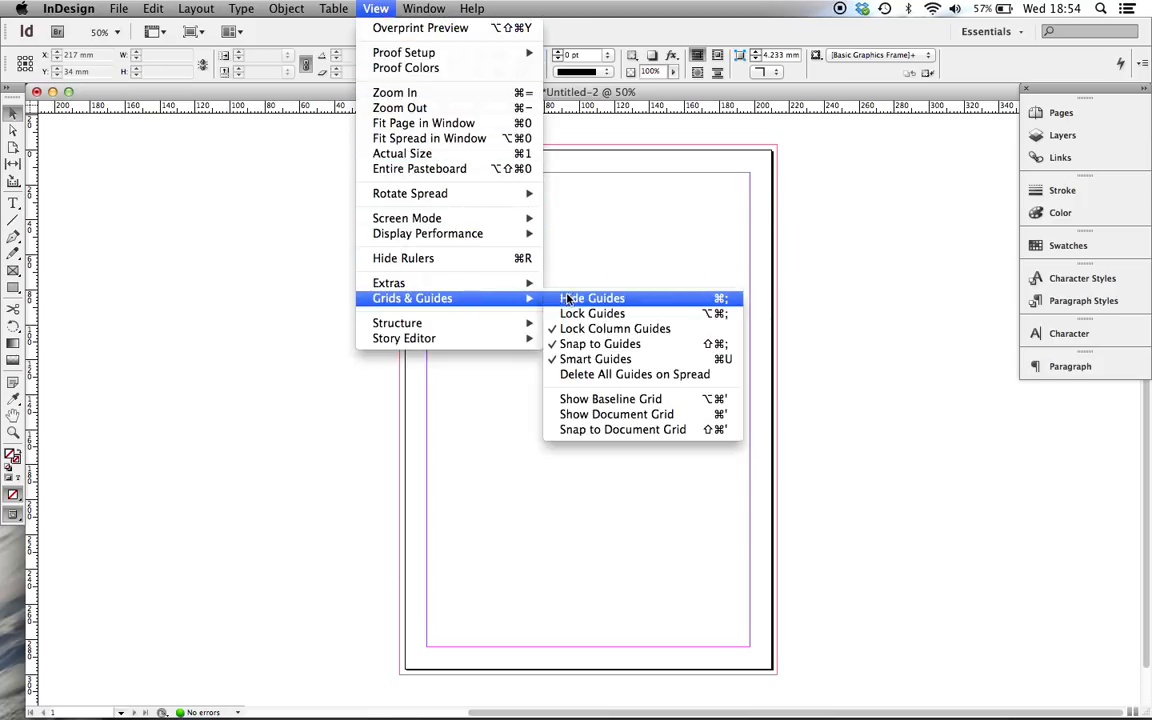
left_click(618, 207)
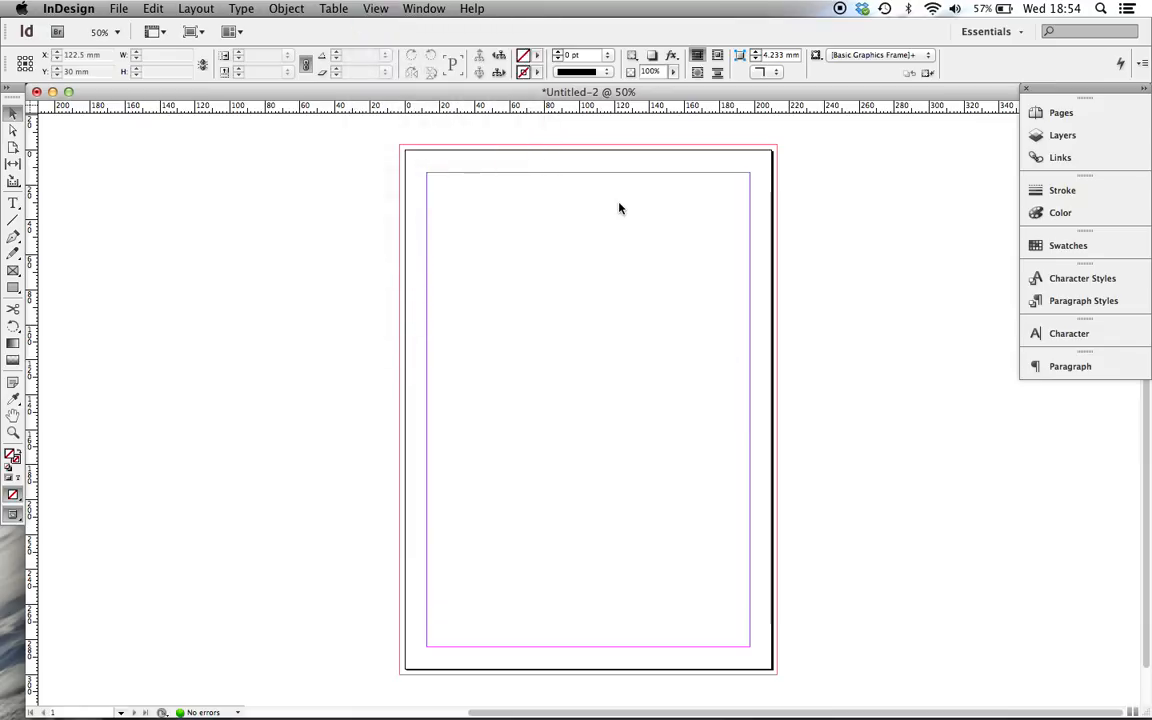
- Add four new pages after page 1 of the document
left_click(1038, 116)
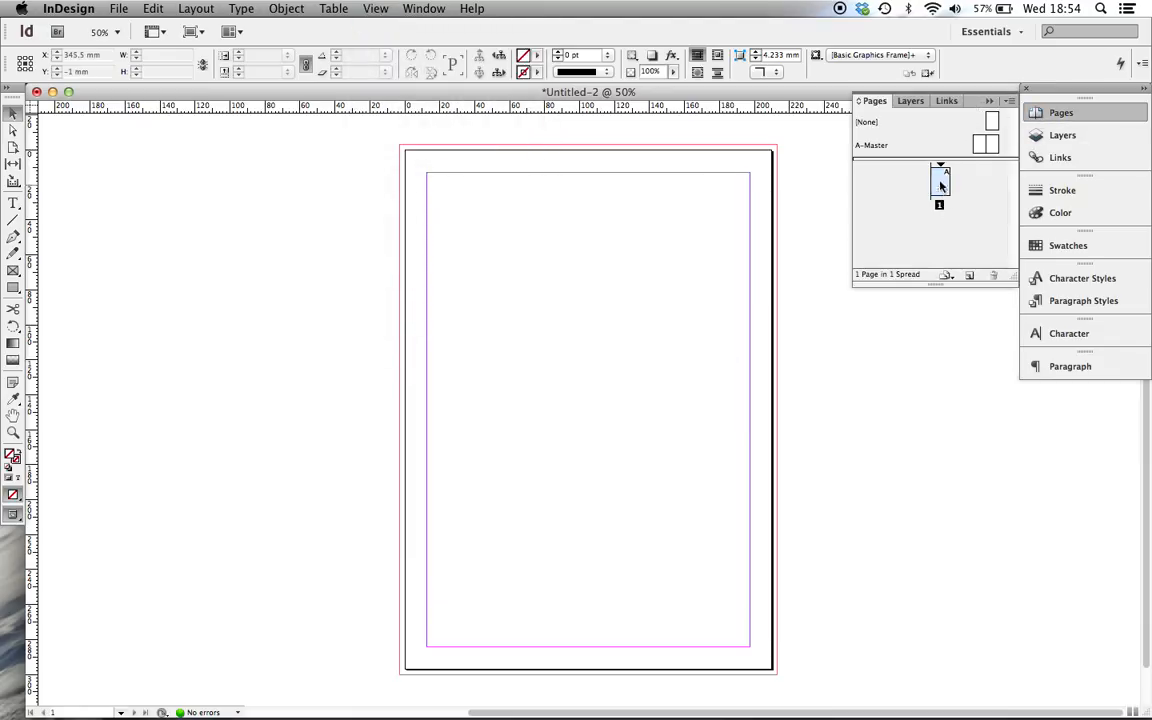
left_click(971, 276)
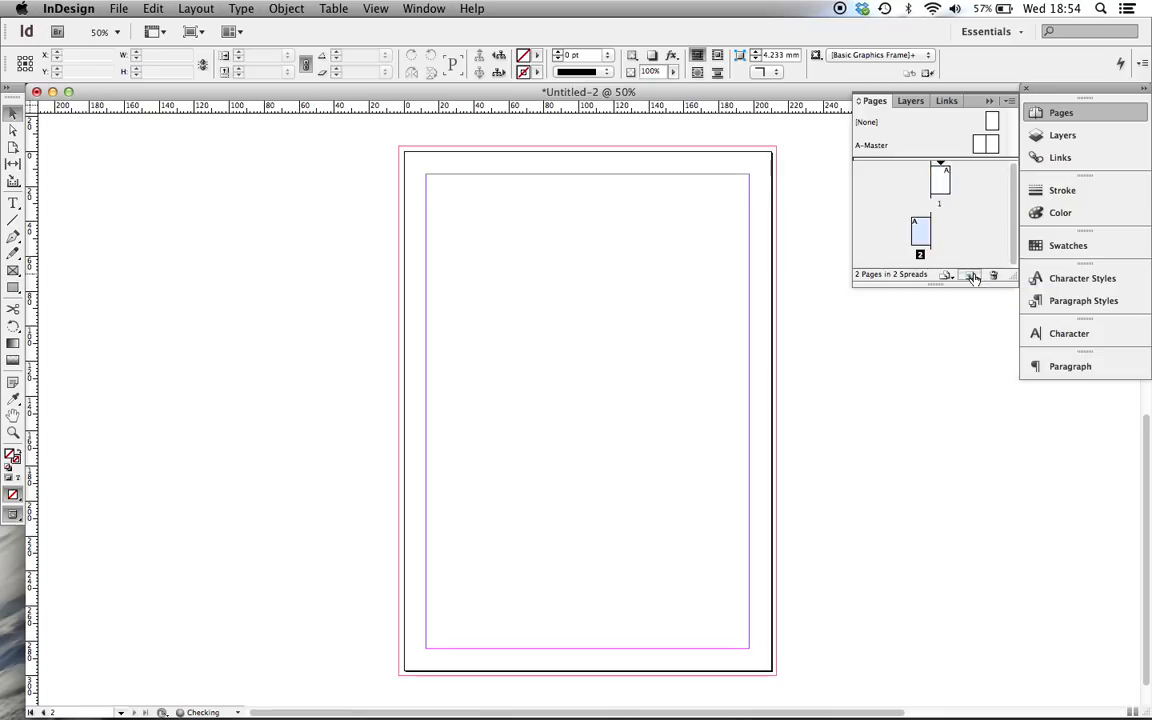
left_click(971, 276)
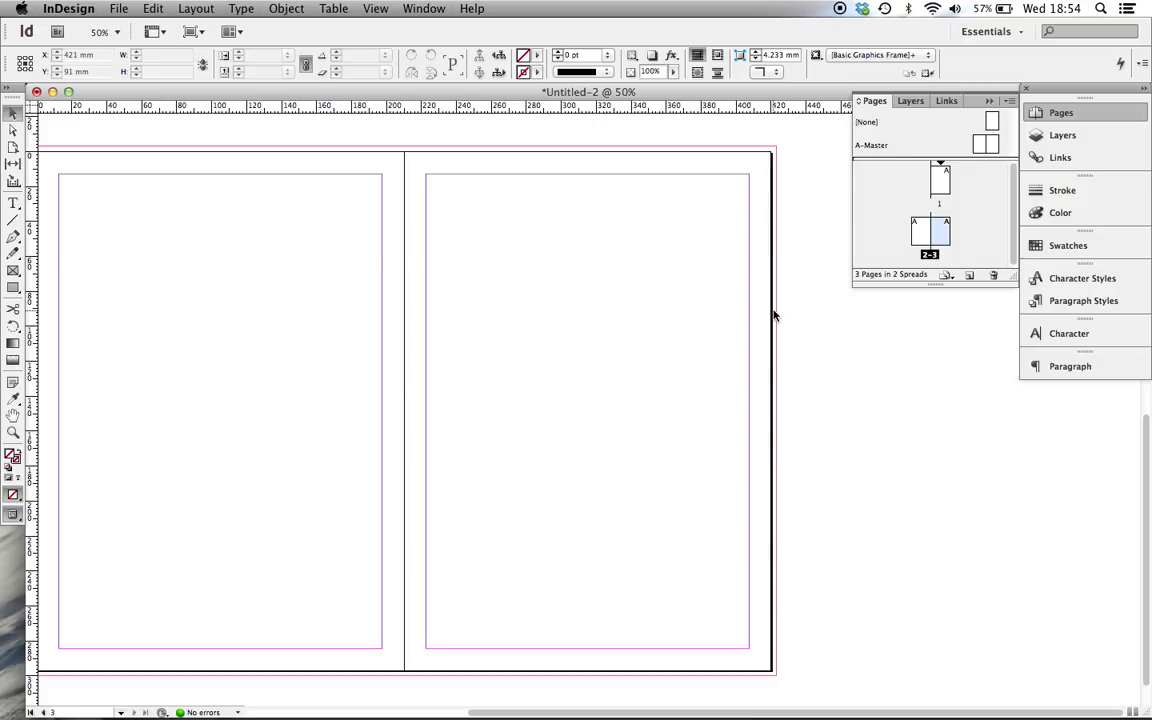
key("super+minus")
left_click(971, 276)
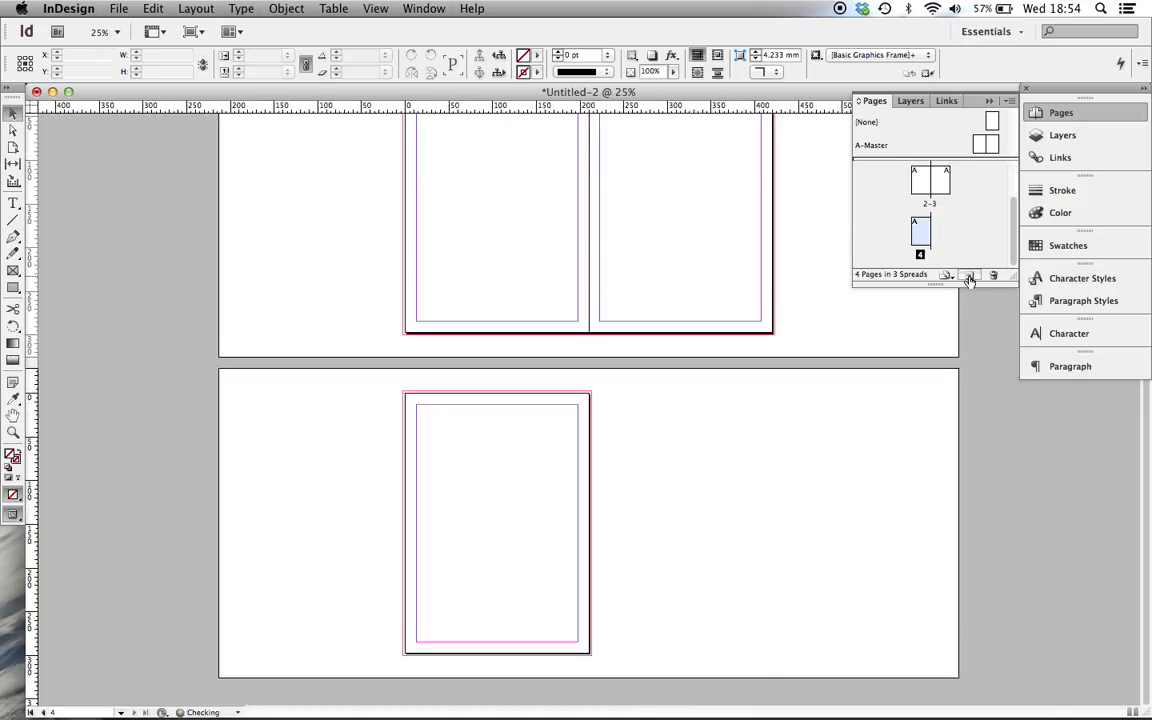
left_click(971, 276)
- Delete pages 5, 4 and 3 from the document and view the two facing-page spreads
left_click(993, 276)
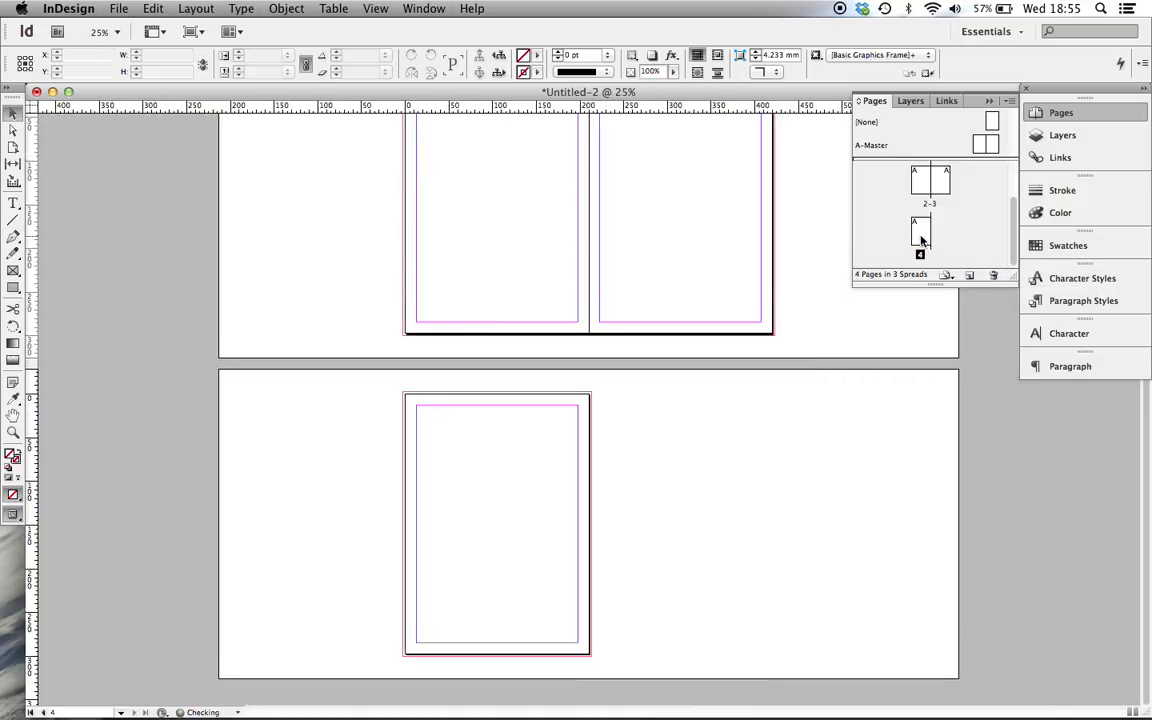
left_click(993, 276)
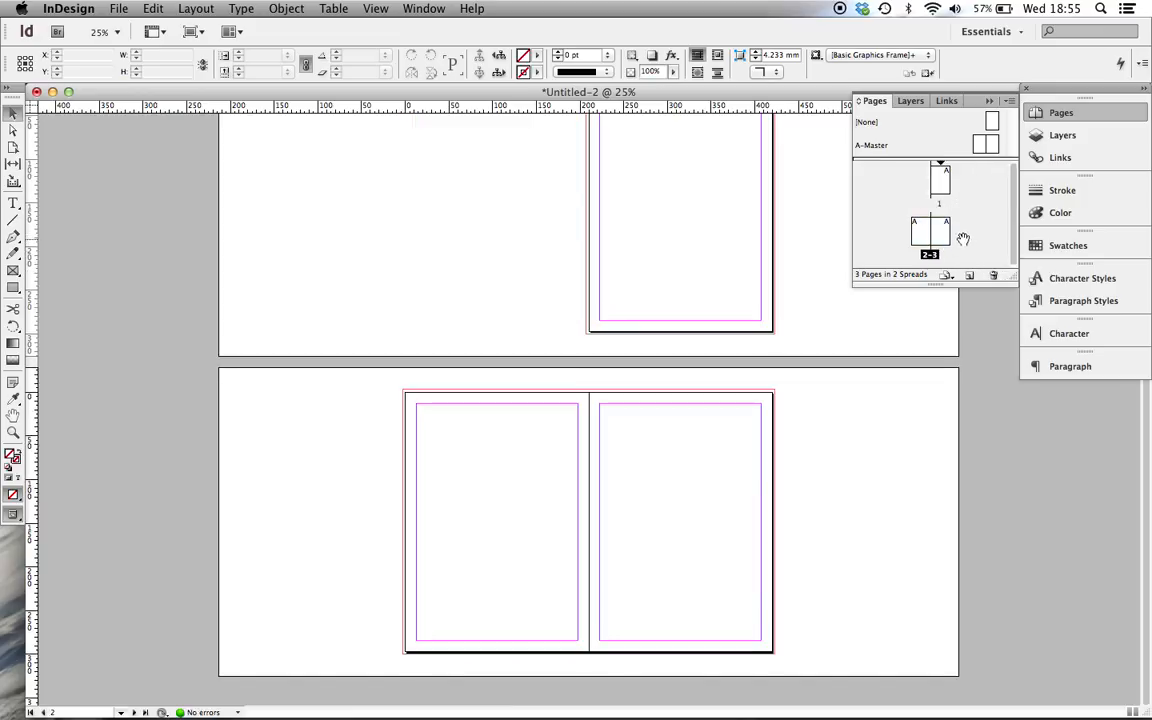
left_click(943, 232)
left_click(994, 278)
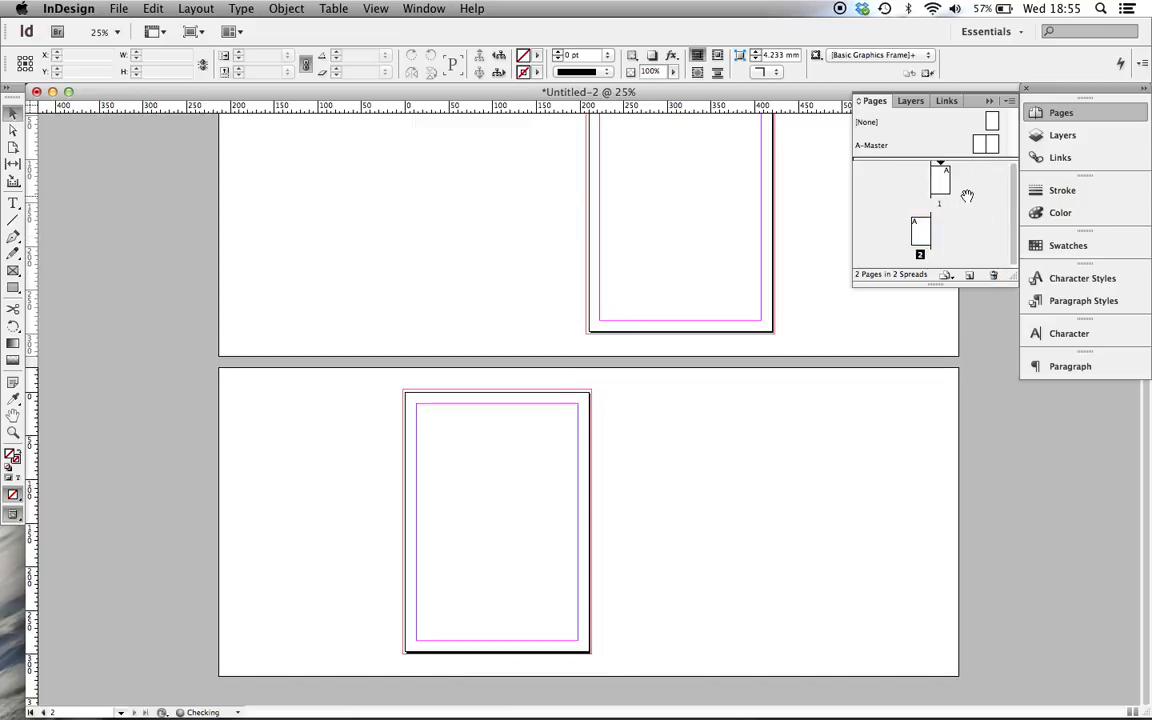
scroll(797, 259, "up", 2)
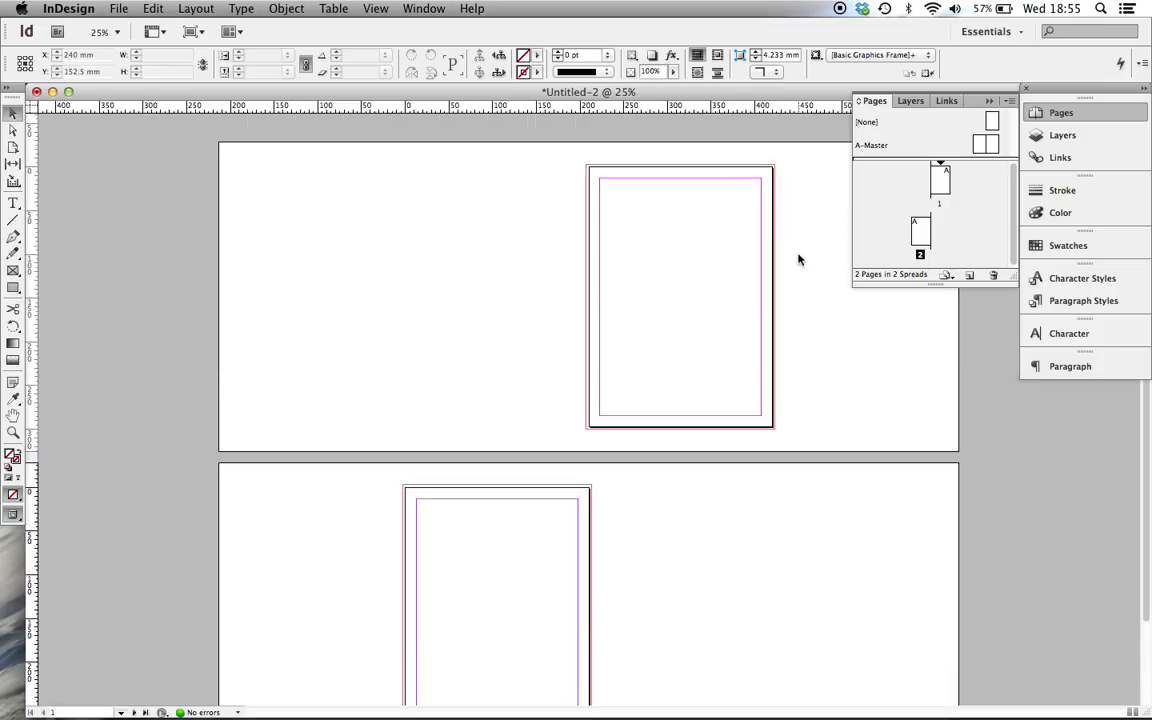
scroll(797, 258, "down", 1)
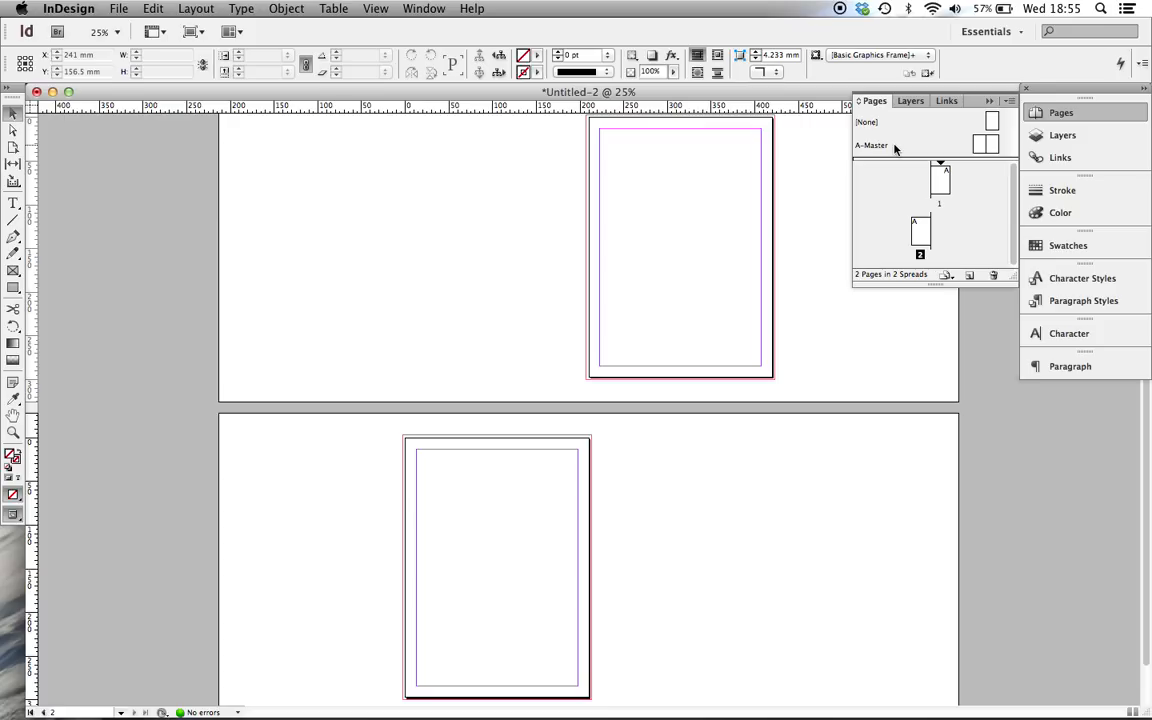
- Open the A-Master spread and compare it with pages 1 and 2 that use it
left_click_drag(927, 148, 938, 182)
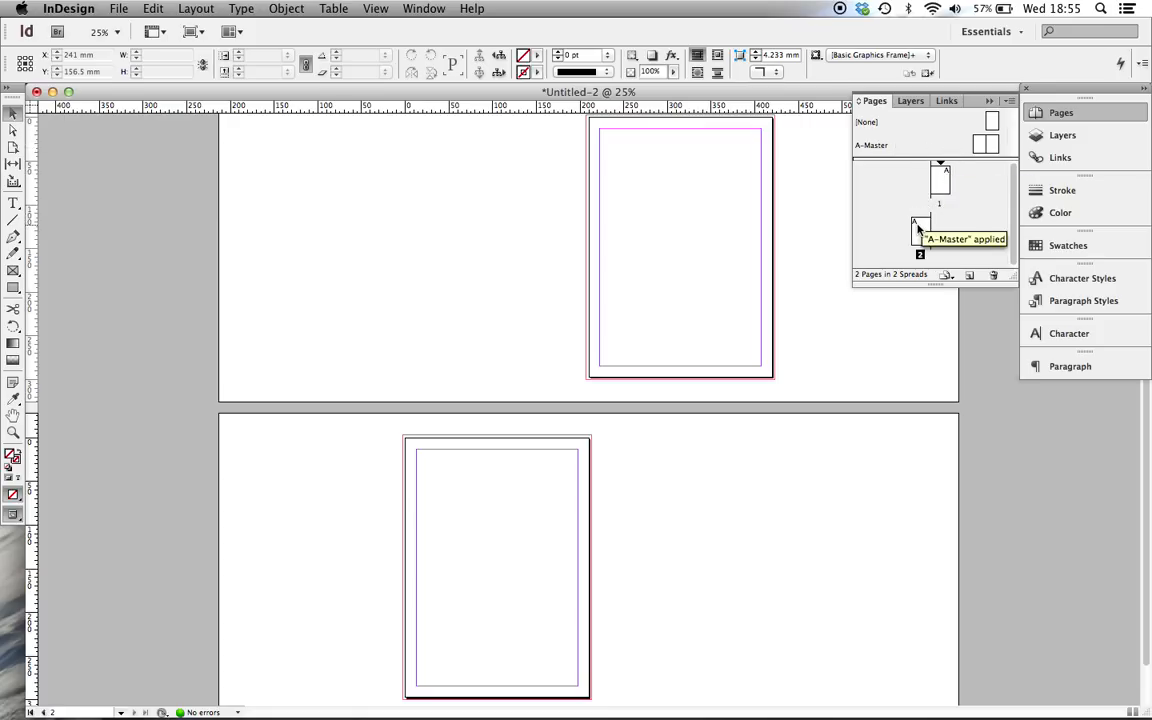
left_click(937, 150)
left_click_drag(981, 147, 921, 231)
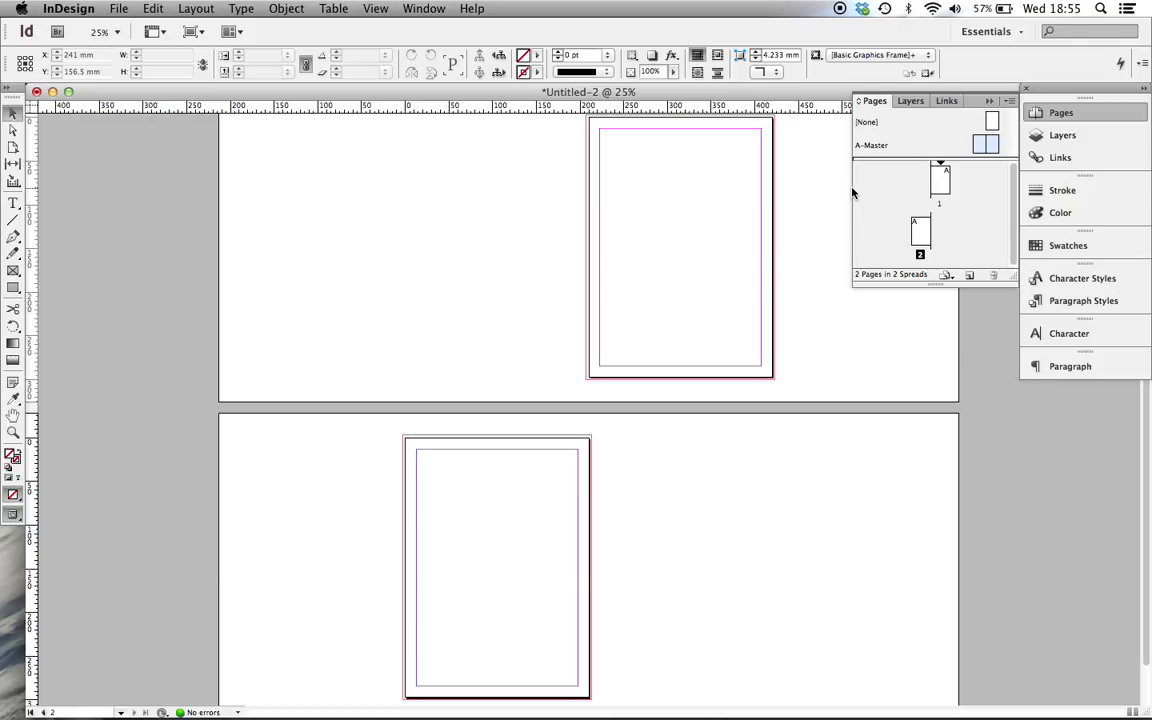
left_click(979, 146)
double_click(961, 149)
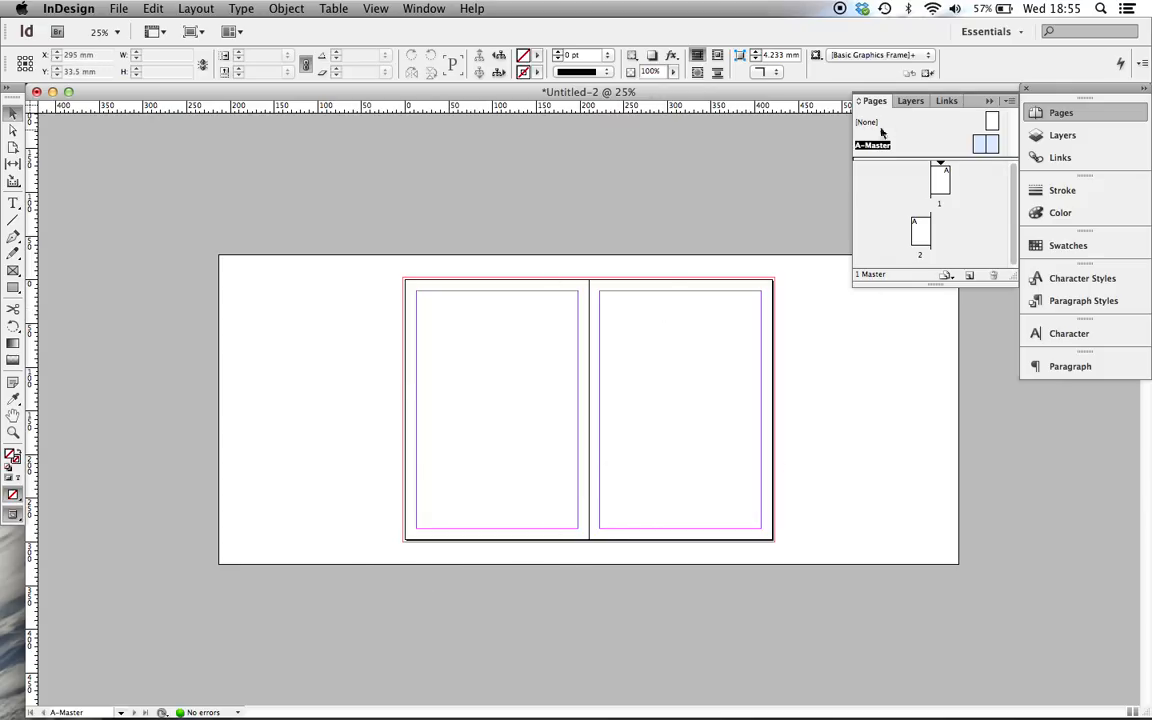
double_click(938, 189)
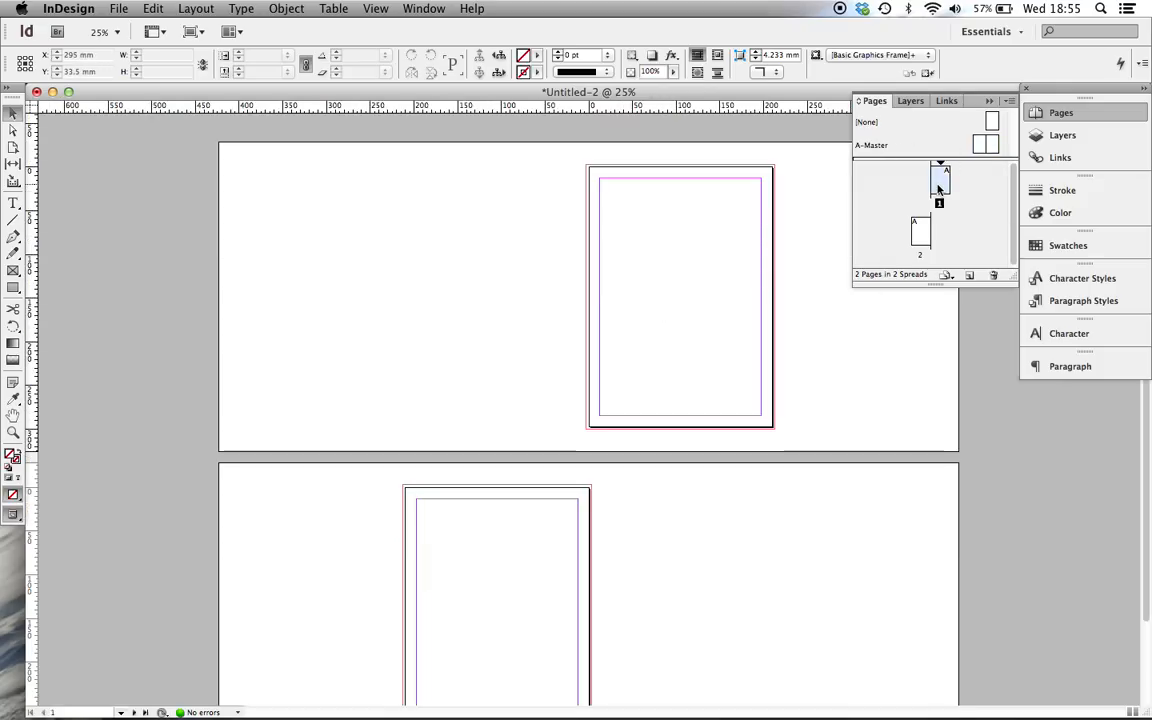
left_click(923, 239)
left_click(939, 185)
left_click(927, 232)
- Open the A-Master spread and set the document bleed to 10 mm on all four sides
left_click(969, 149)
double_click(969, 149)
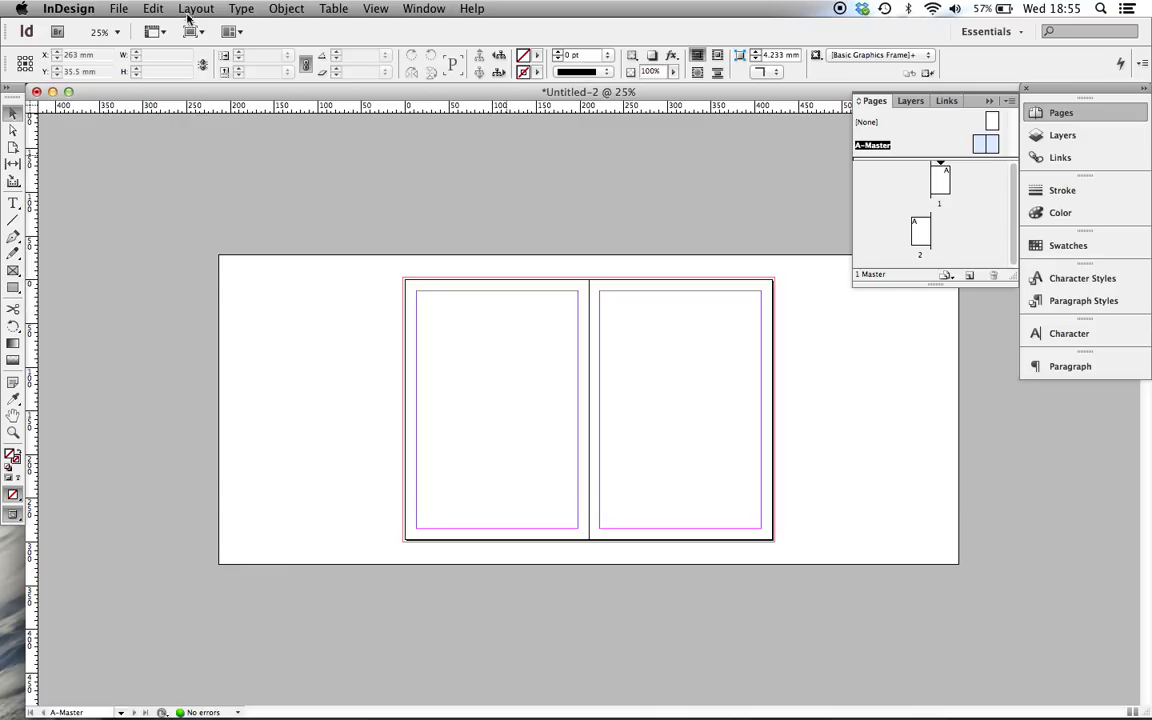
left_click(130, 10)
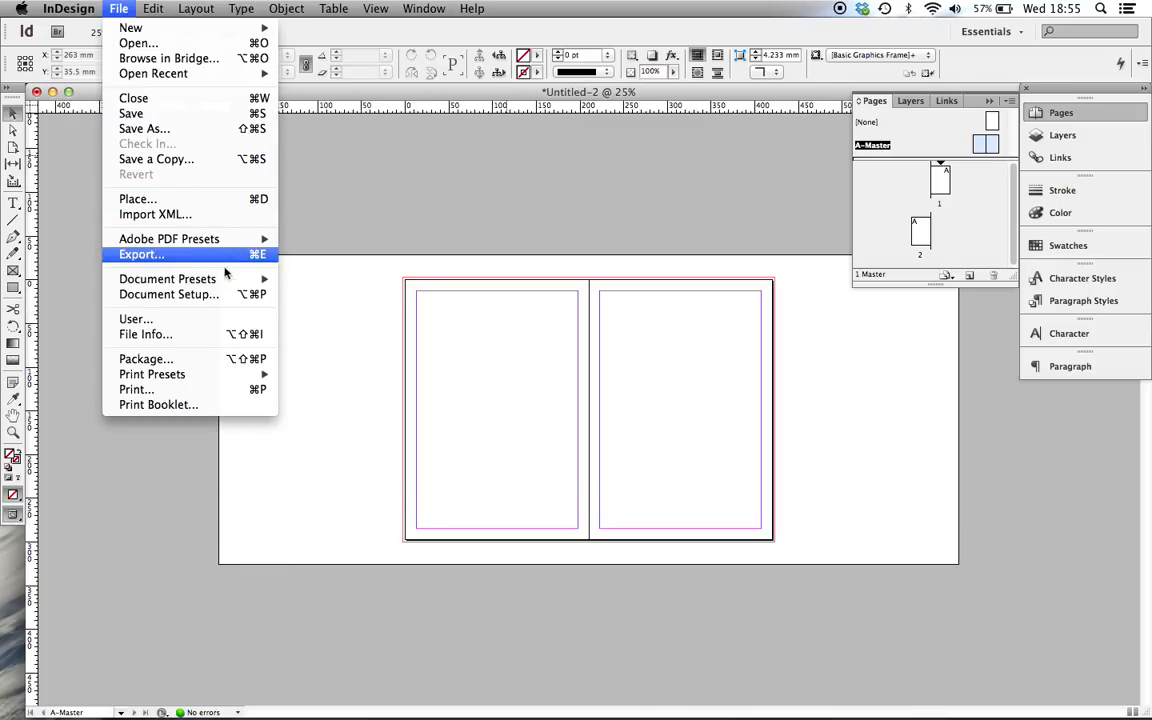
left_click(266, 295)
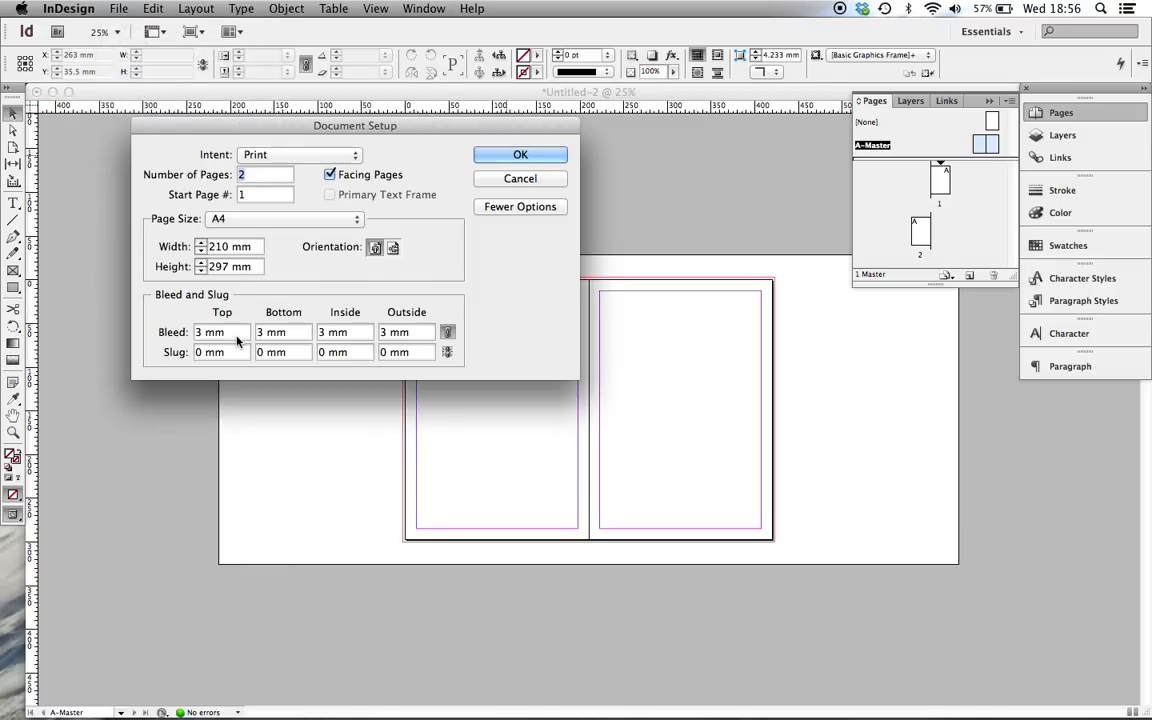
triple_click(237, 334)
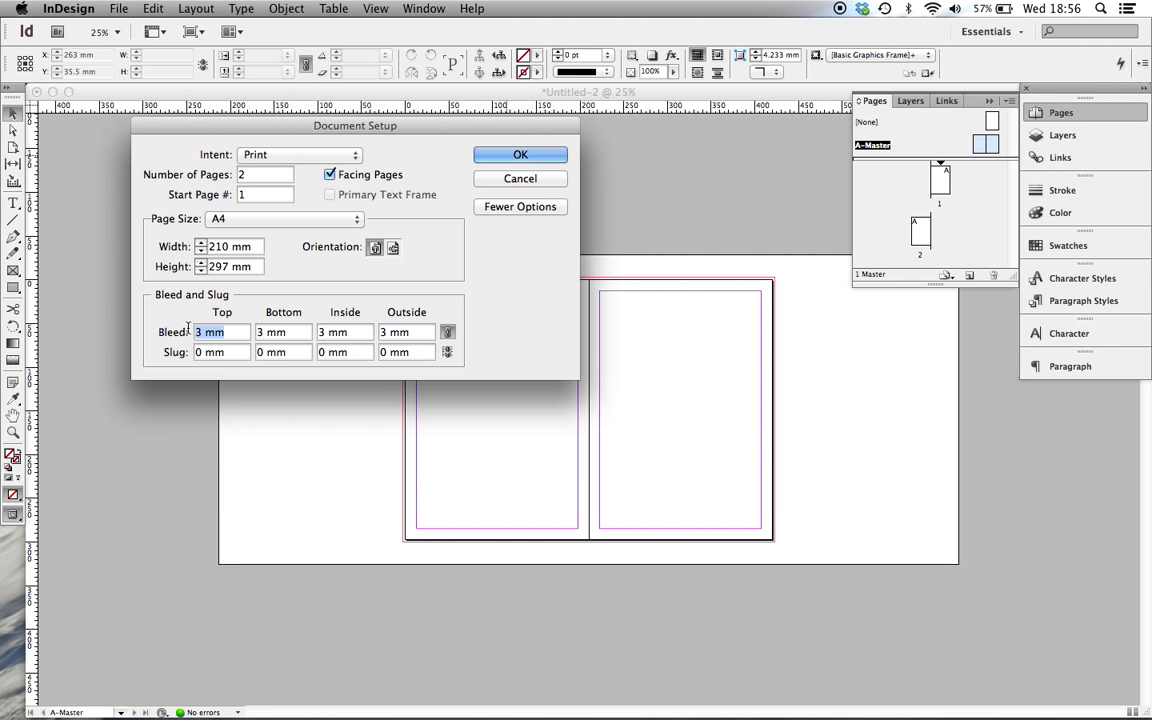
type("10")
key("Tab")
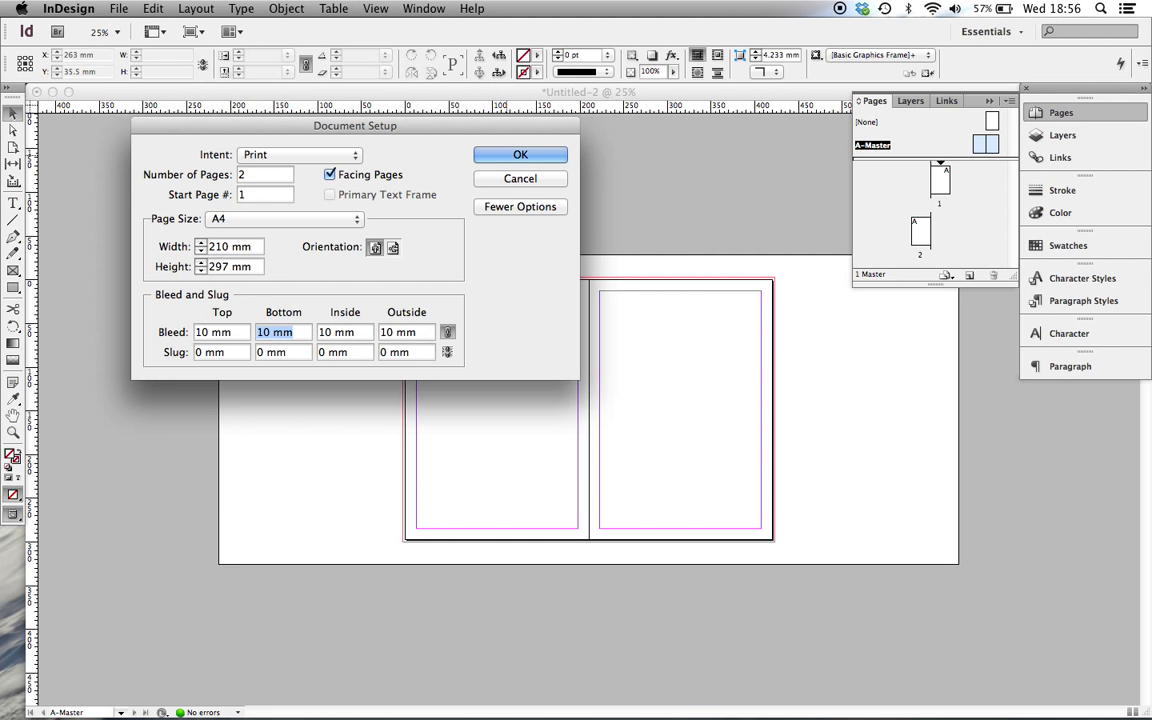
left_click(518, 156)
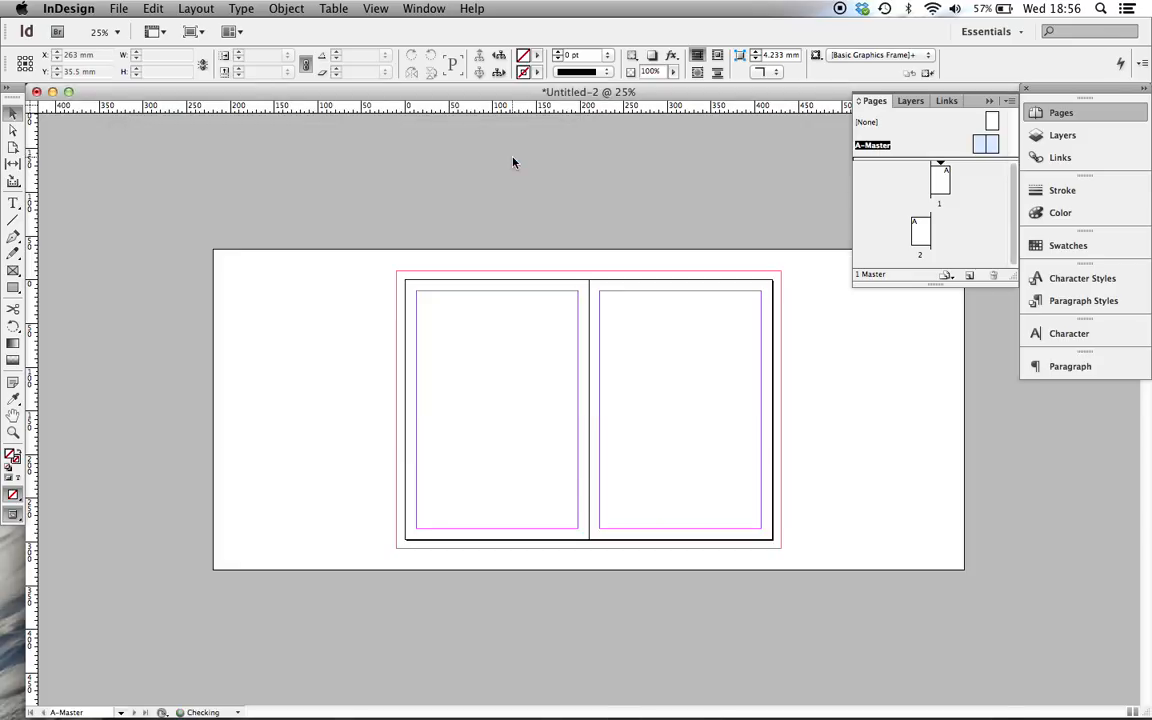
- Set all four margins of the A-Master spread to 20 mm
left_click(193, 8)
left_click(235, 41)
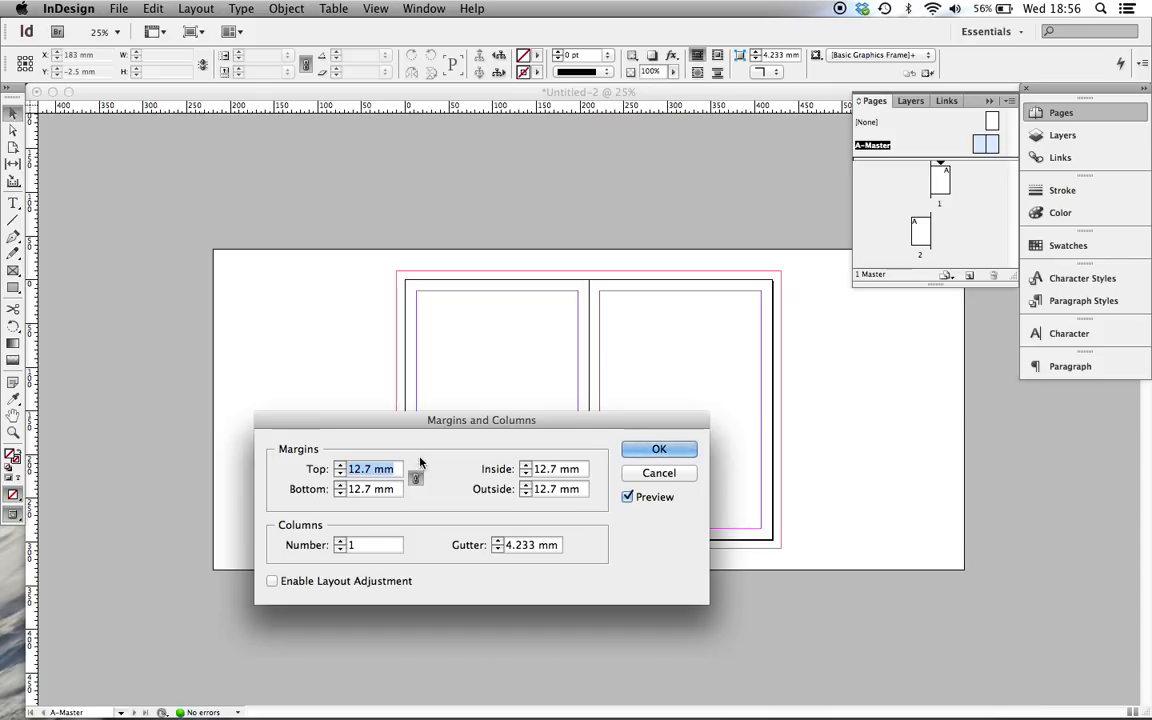
type("20mm")
key("Tab")
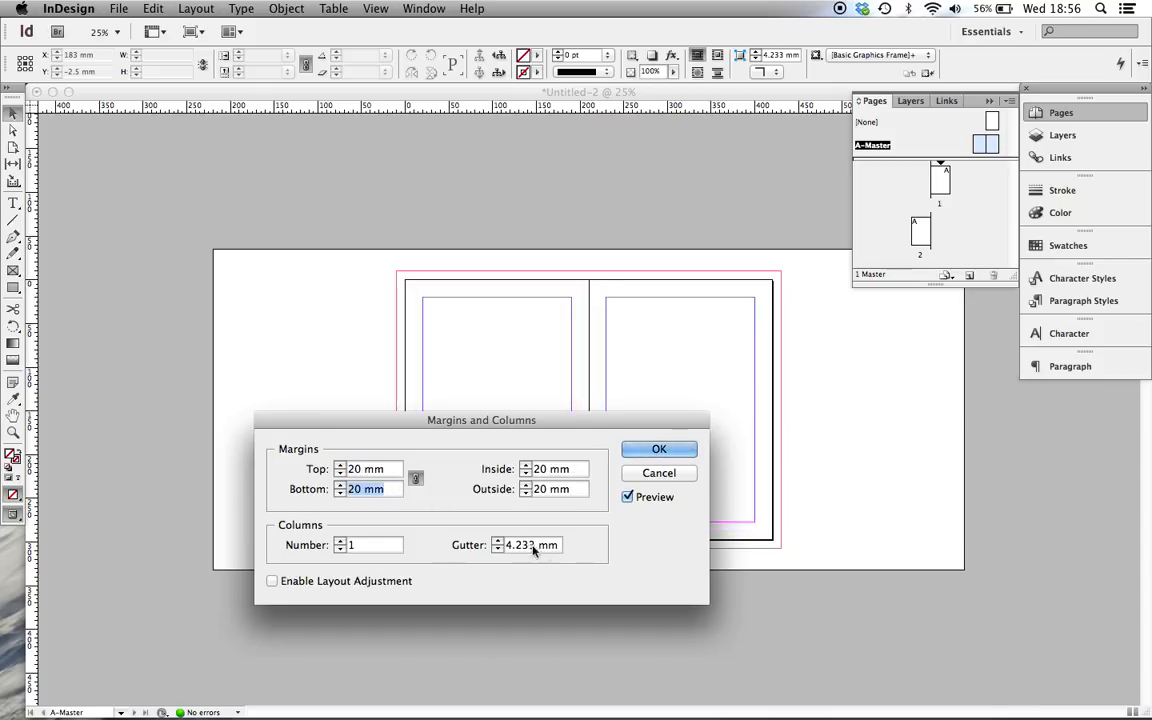
- Divide the A-Master pages into 2 columns with a 20 mm gutter and check the layout on pages 1 and 2
left_click(340, 541)
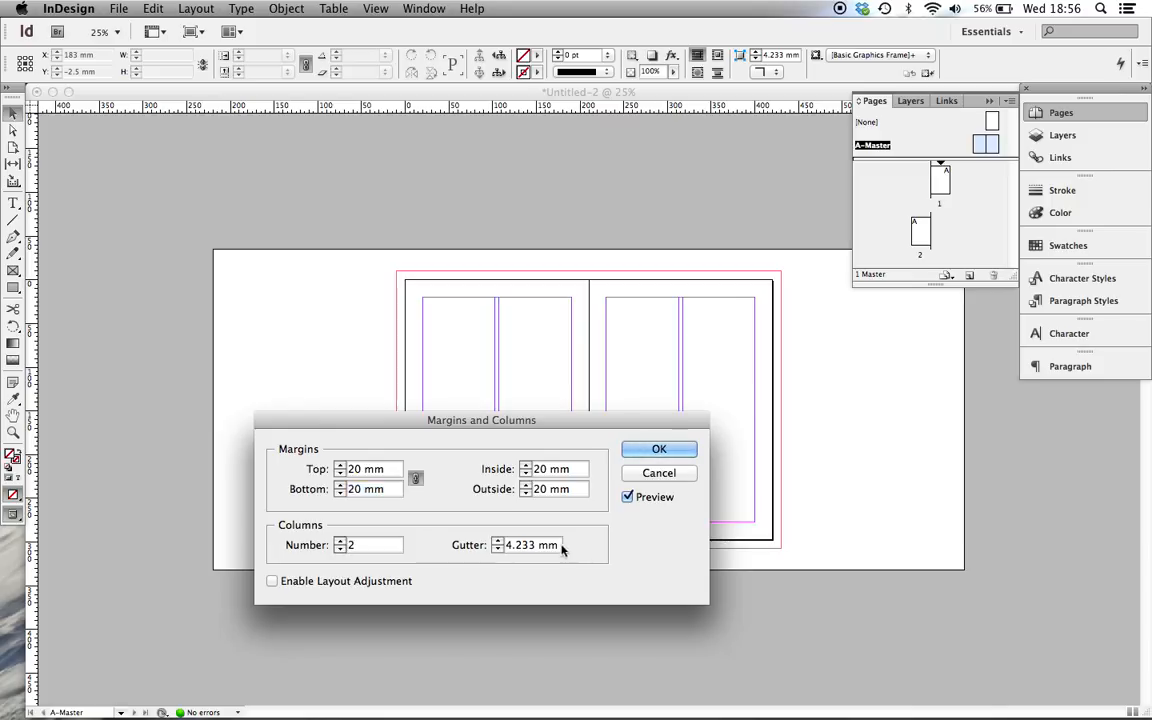
left_click_drag(508, 545, 556, 545)
key("BackSpace")
key("BackSpace")
type("20mm")
left_click(666, 453)
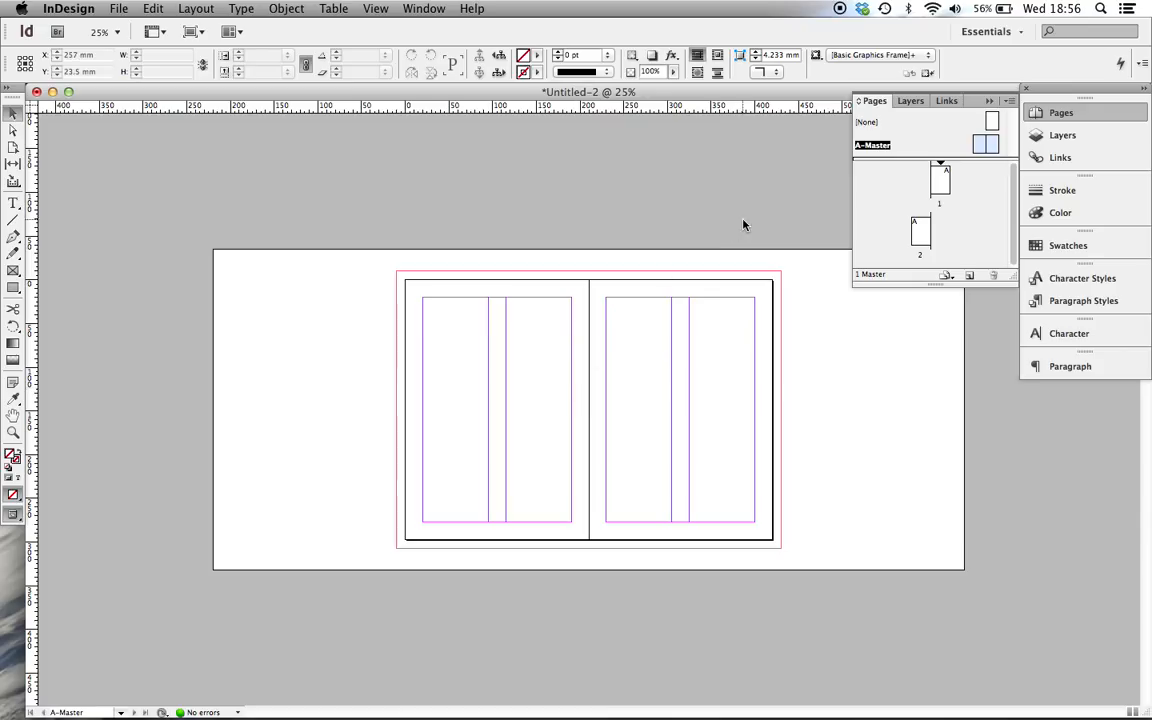
double_click(943, 187)
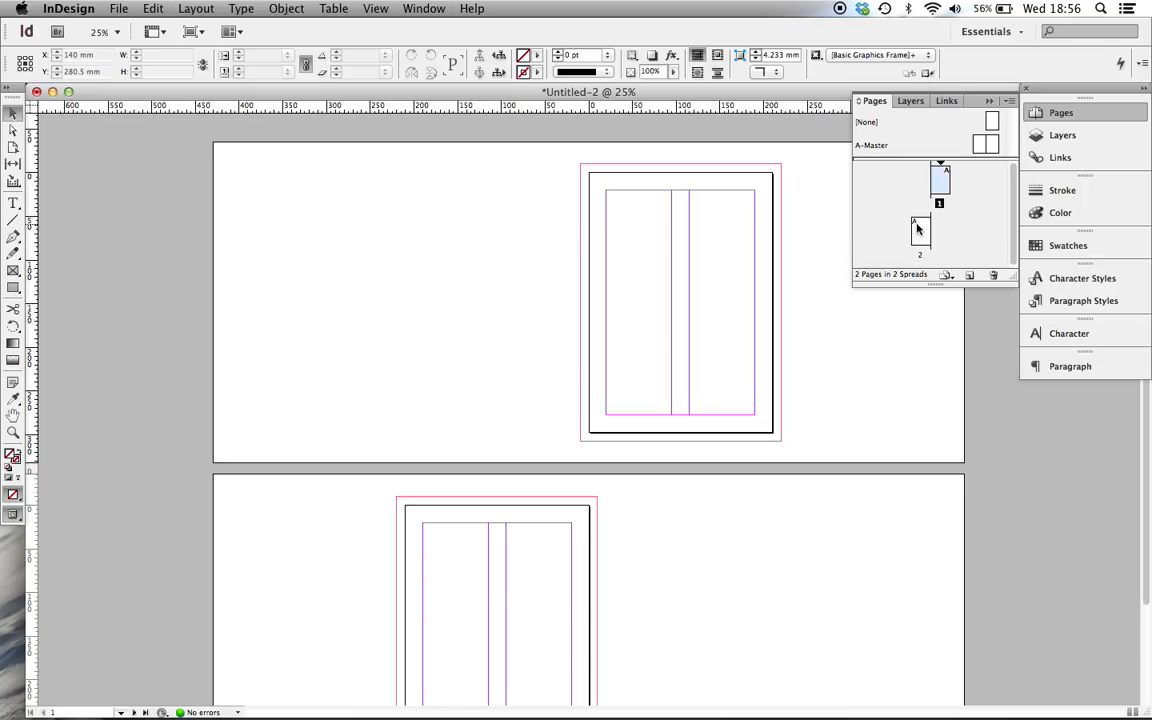
scroll(674, 404, "down", 3)
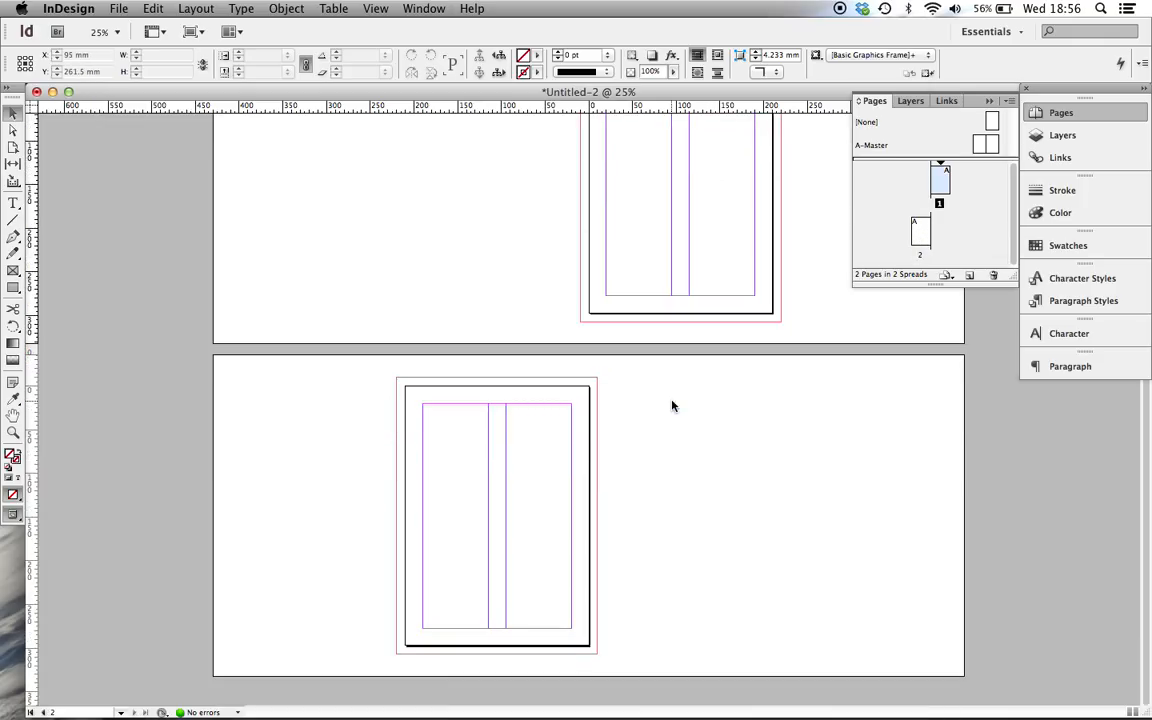
scroll(672, 405, "up", 1)
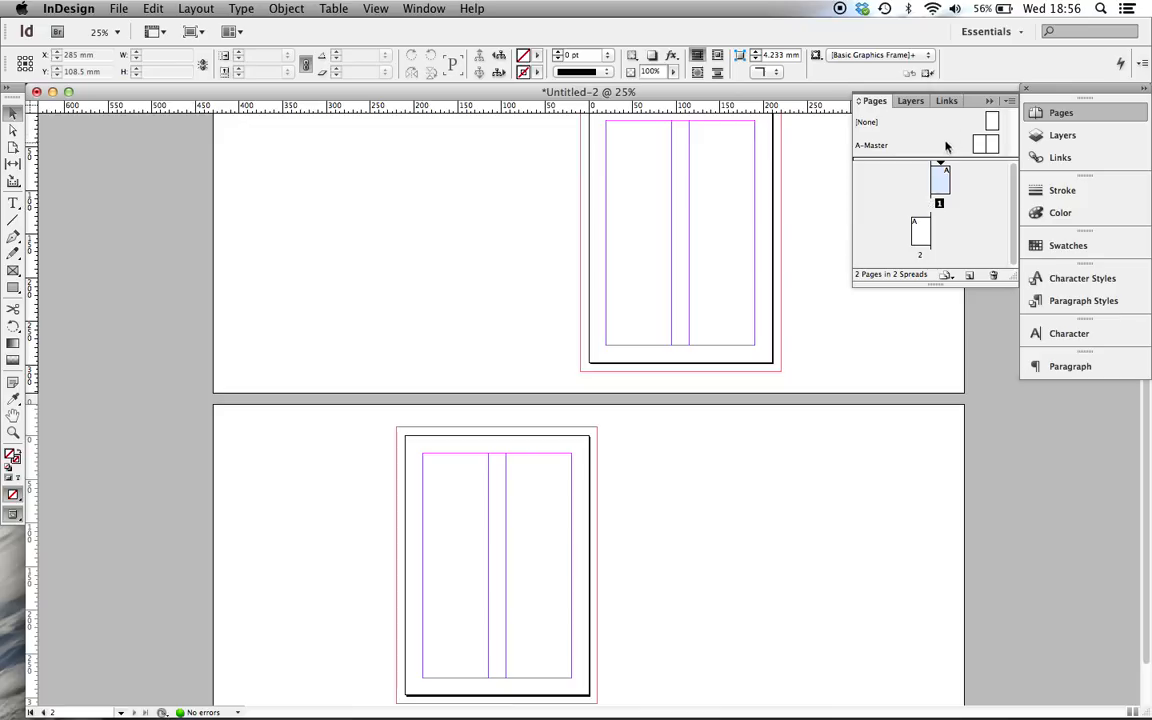
- Create a two-page A4 master with prefix B, based on no other master, and return to page 1
left_click(1011, 101)
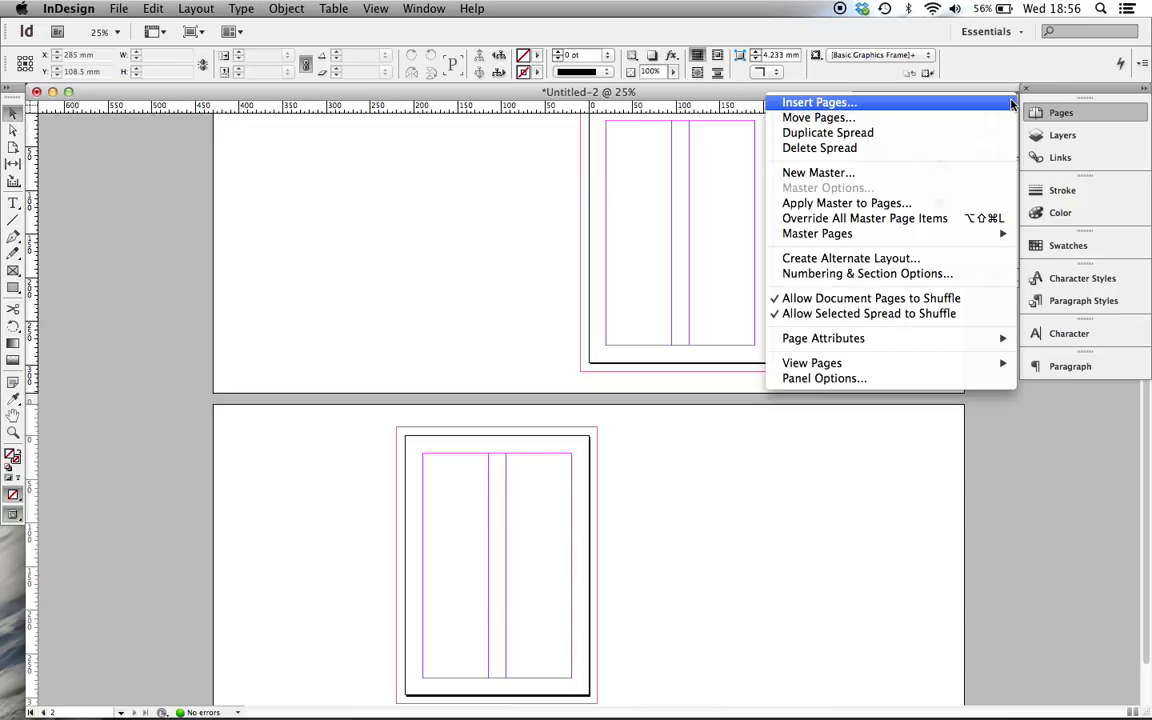
left_click(913, 172)
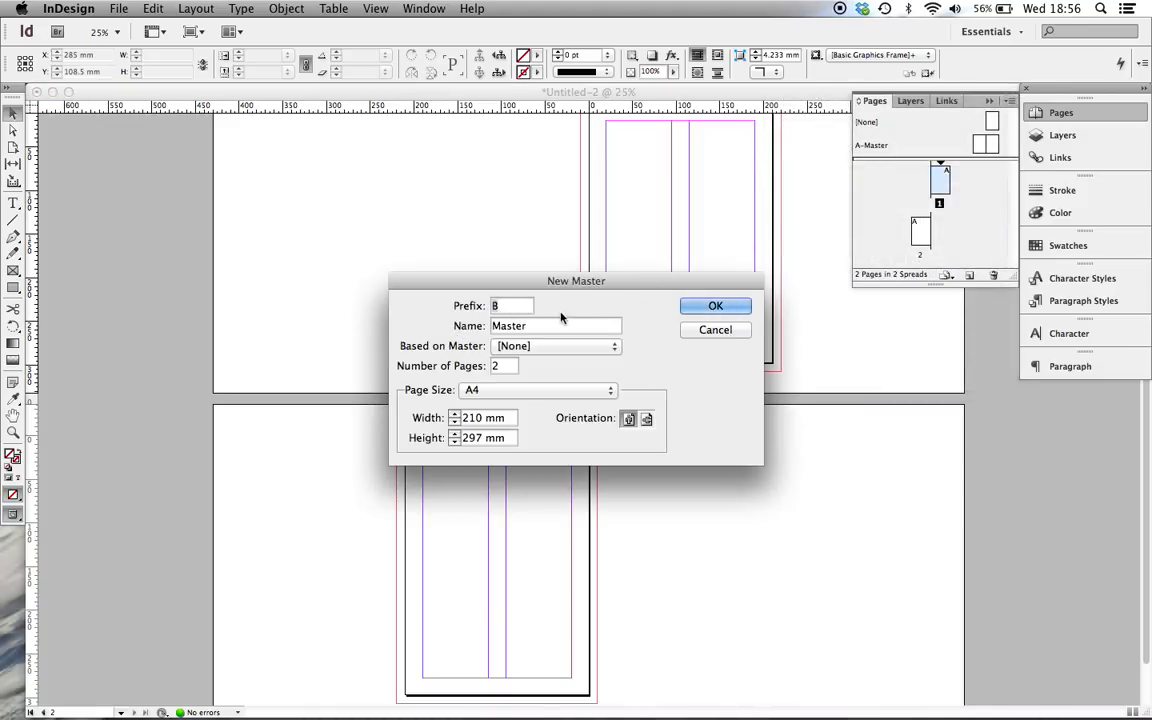
left_click(714, 309)
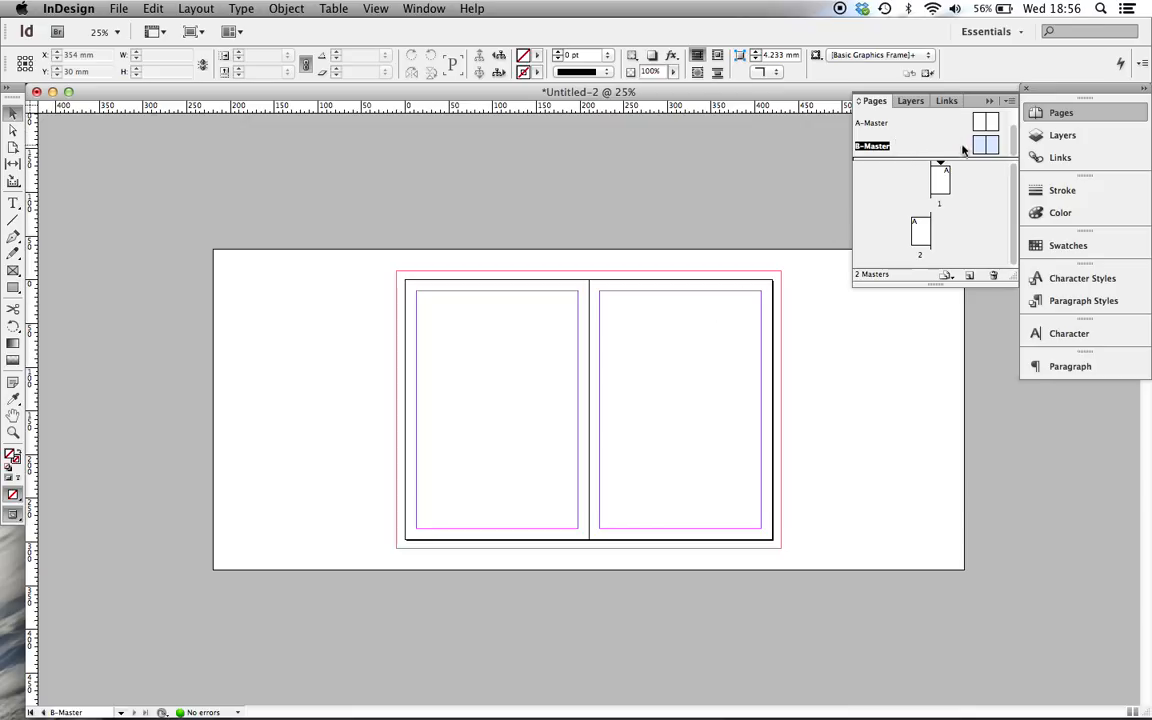
double_click(941, 182)
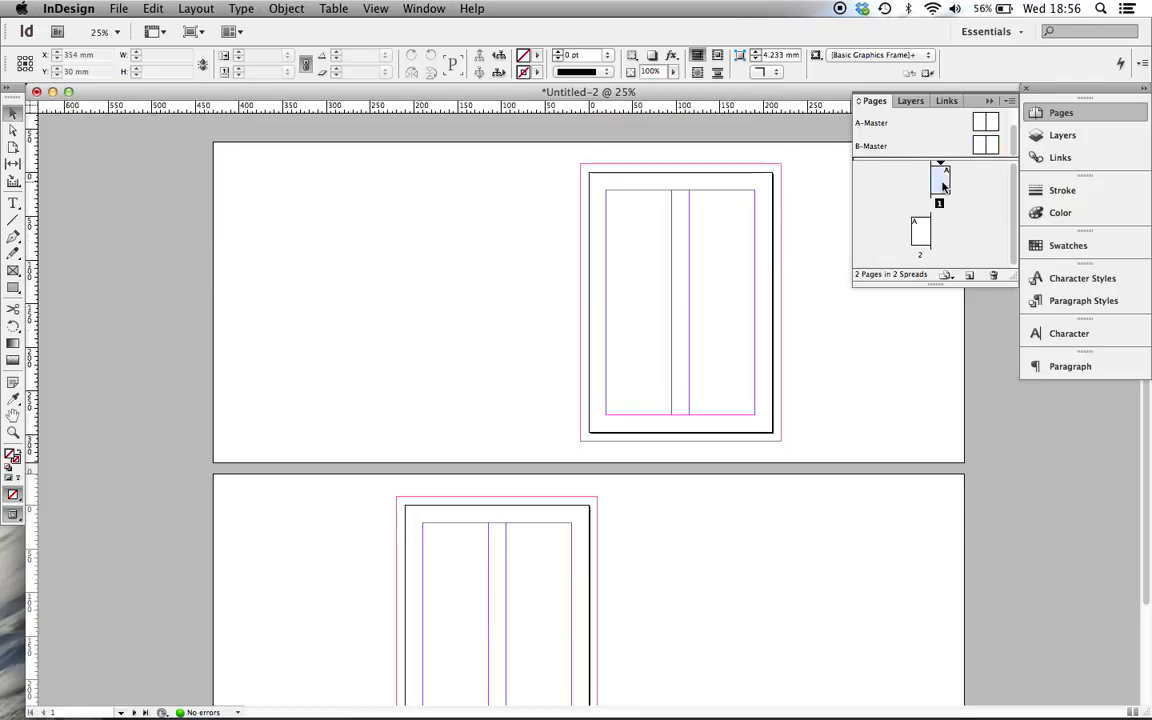
- Add a text frame about 161 × 35 mm atop B-Master's left page, containing the author's first name in possessive form plus "Layout" at 36 pt
double_click(967, 150)
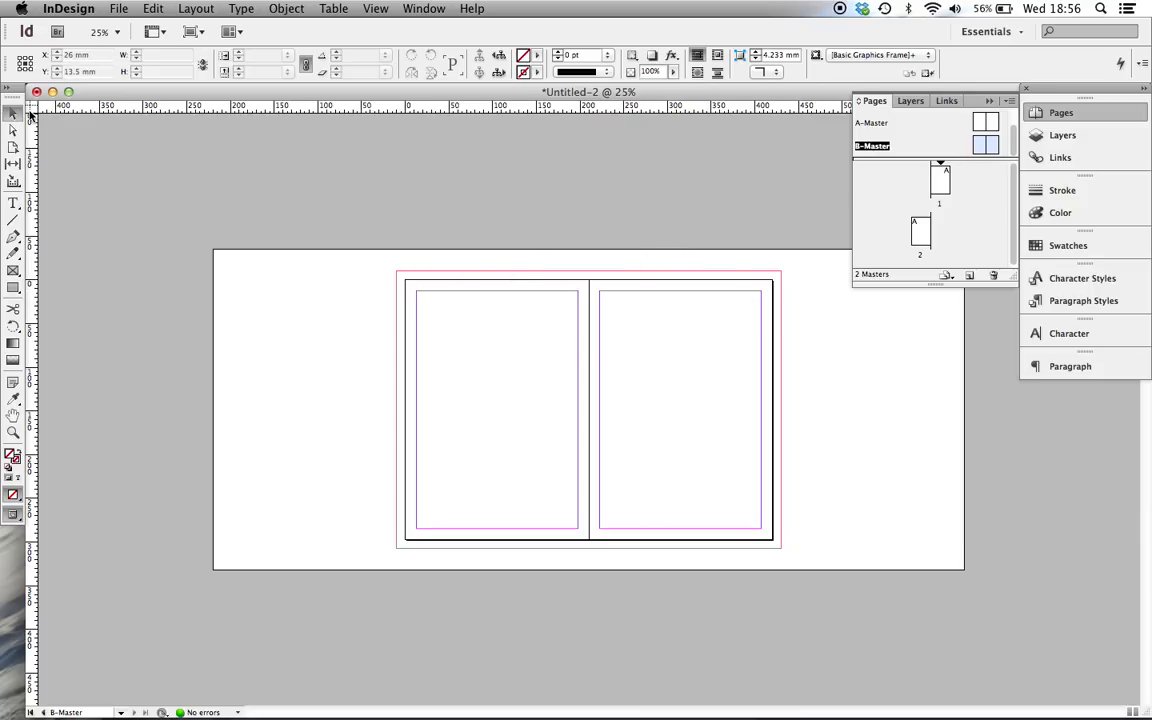
left_click(13, 202)
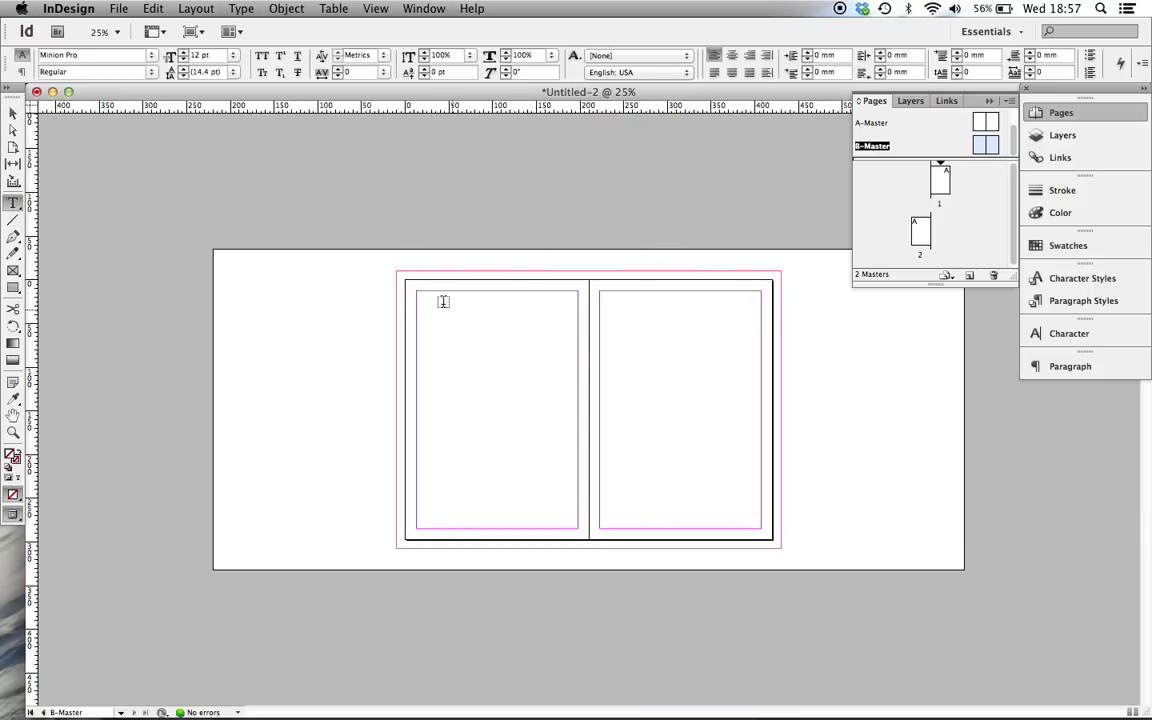
left_click_drag(427, 297, 568, 328)
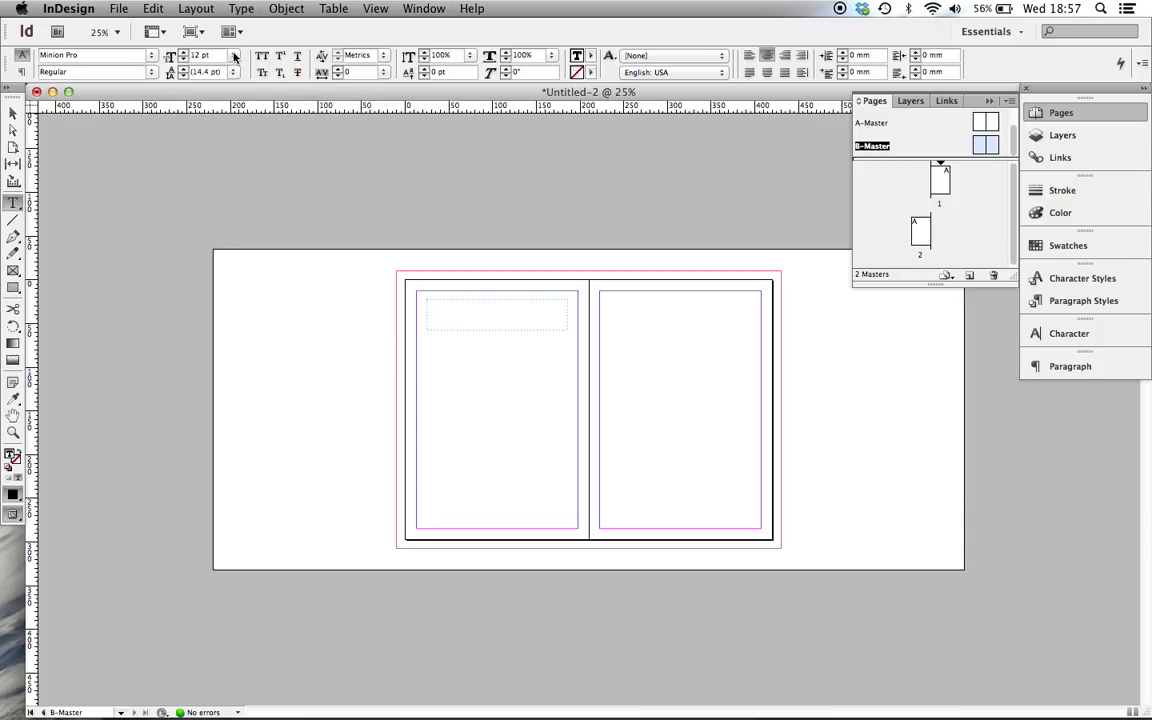
left_click(233, 56)
left_click(222, 247)
type("Dale's Layout")
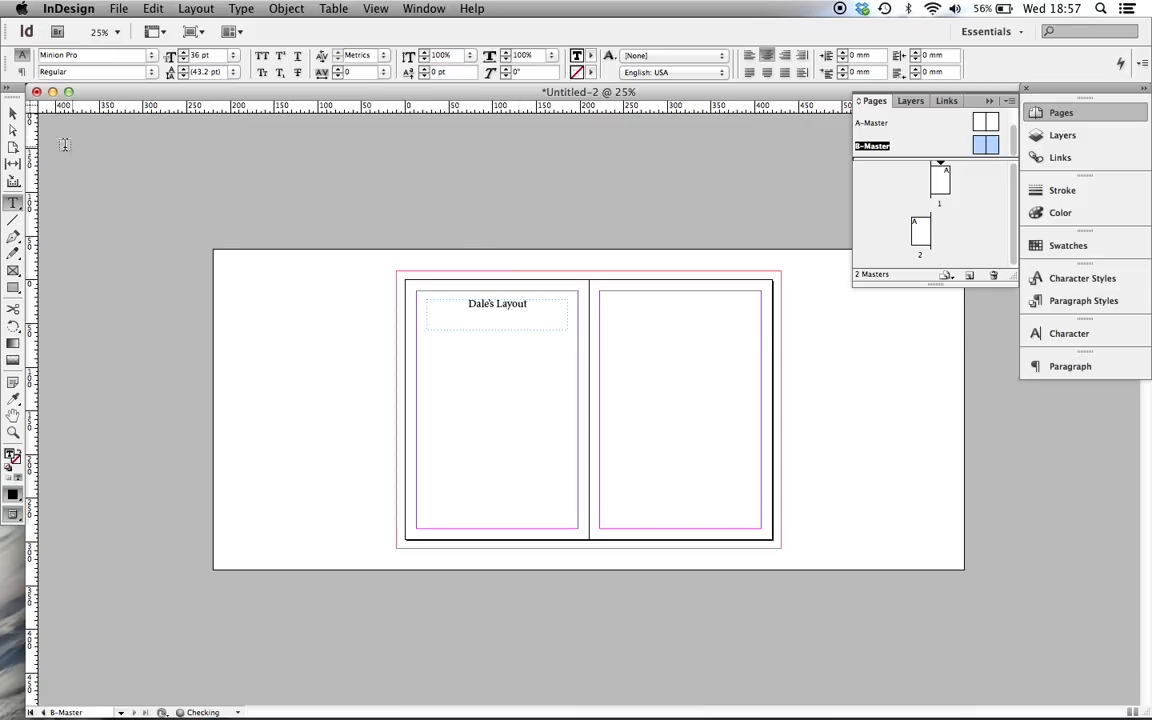
left_click(13, 113)
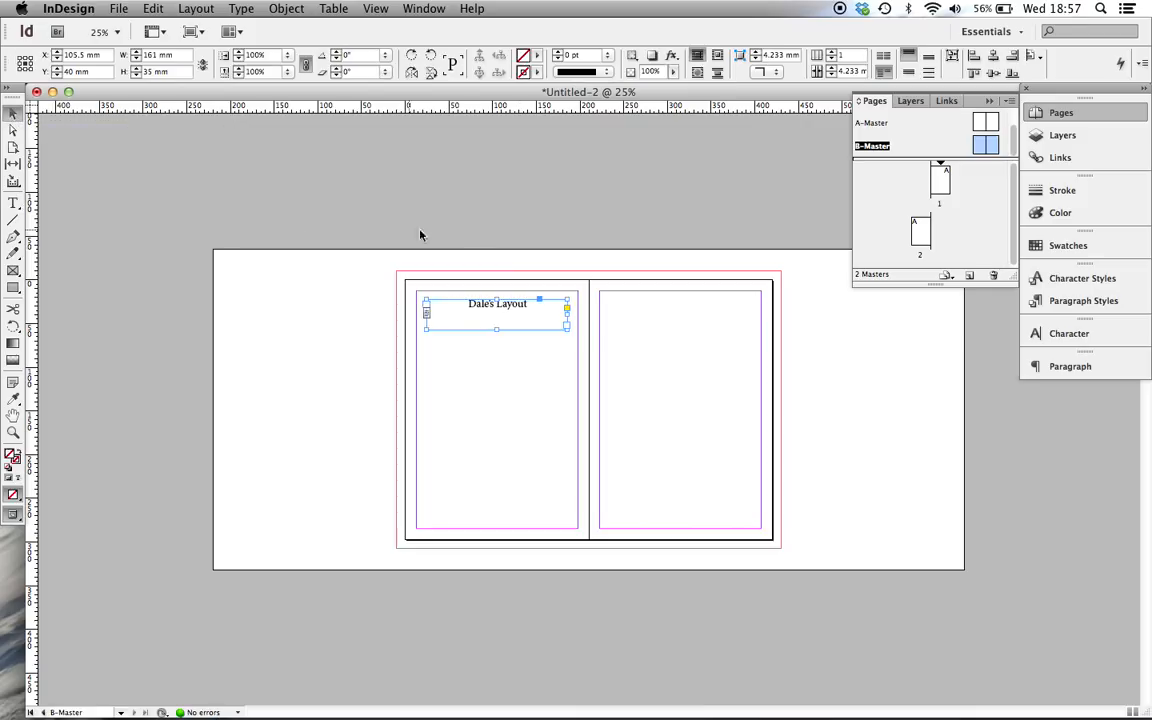
left_click(423, 233)
- Set all four margins of the B-Master spread to 5 mm
left_click(195, 9)
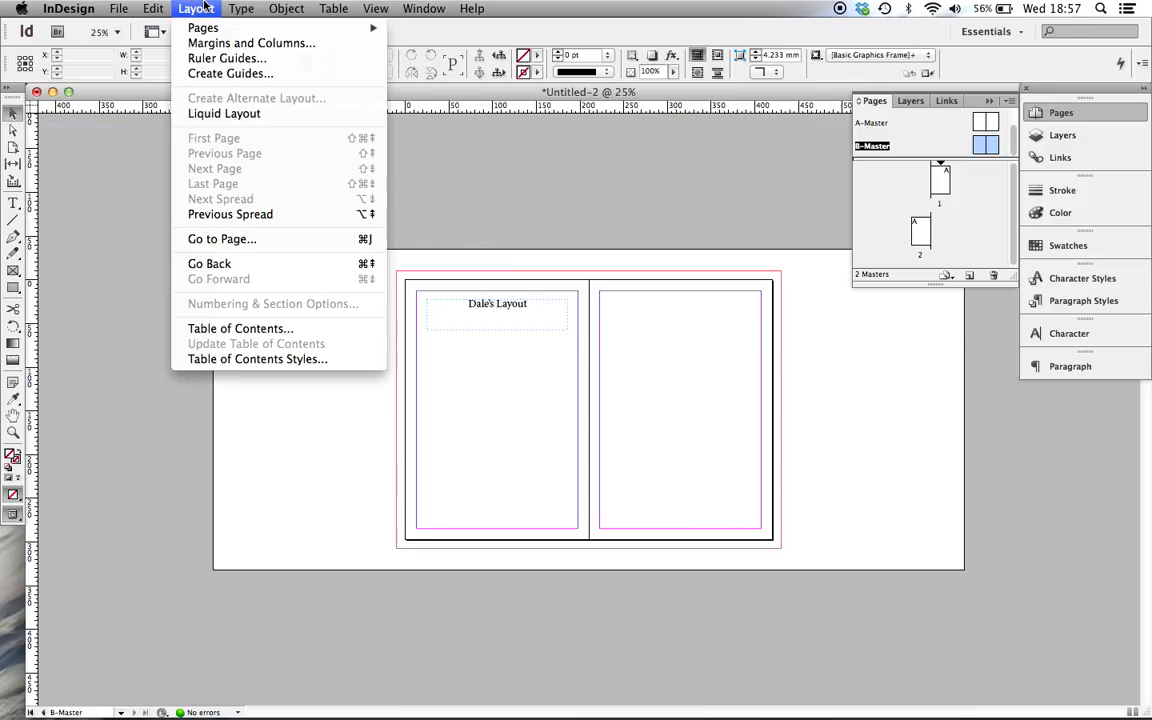
left_click(244, 43)
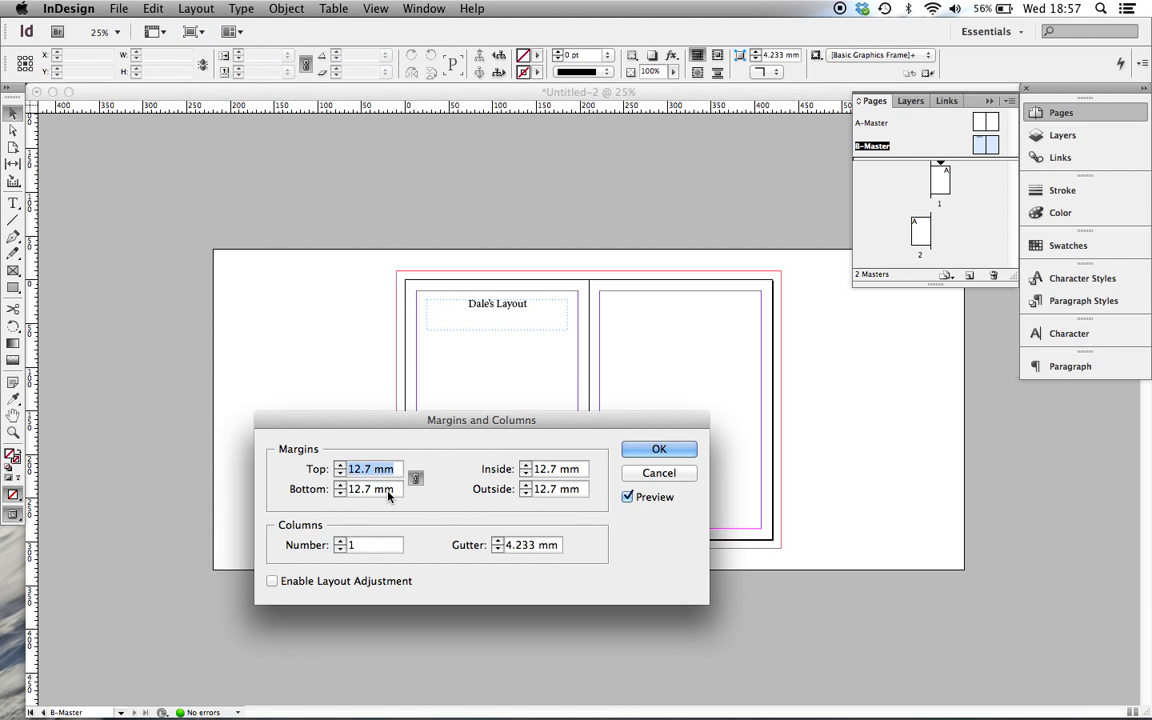
type("5m")
key("Tab")
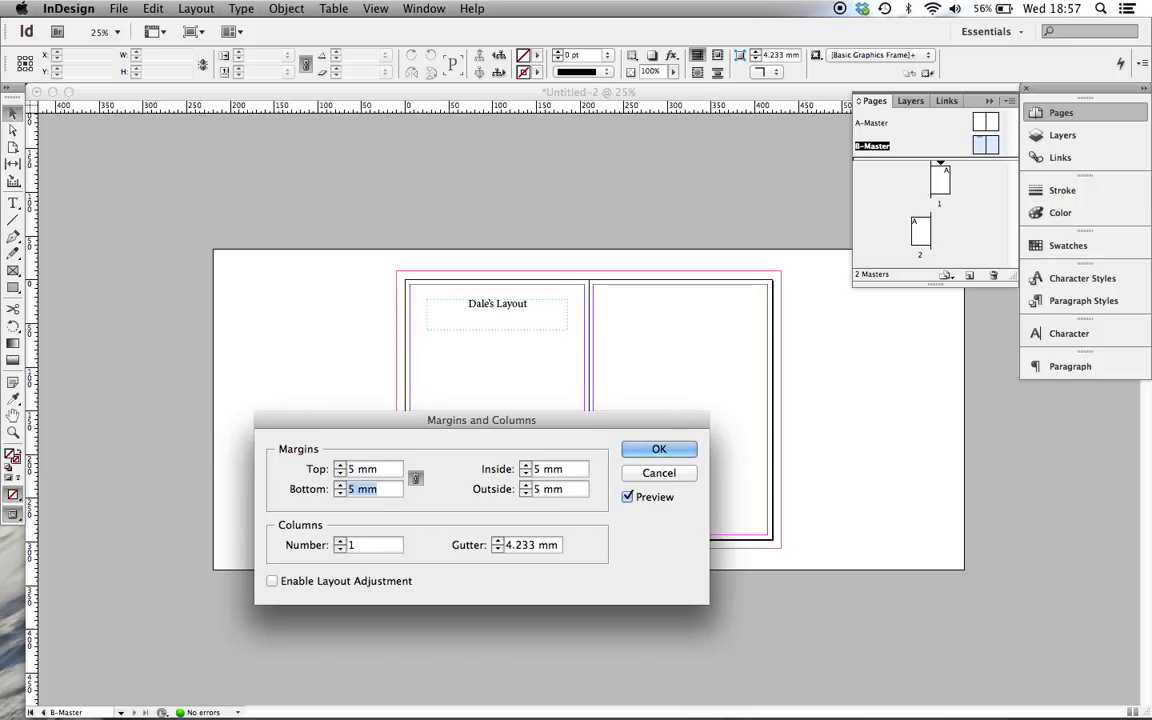
left_click(645, 448)
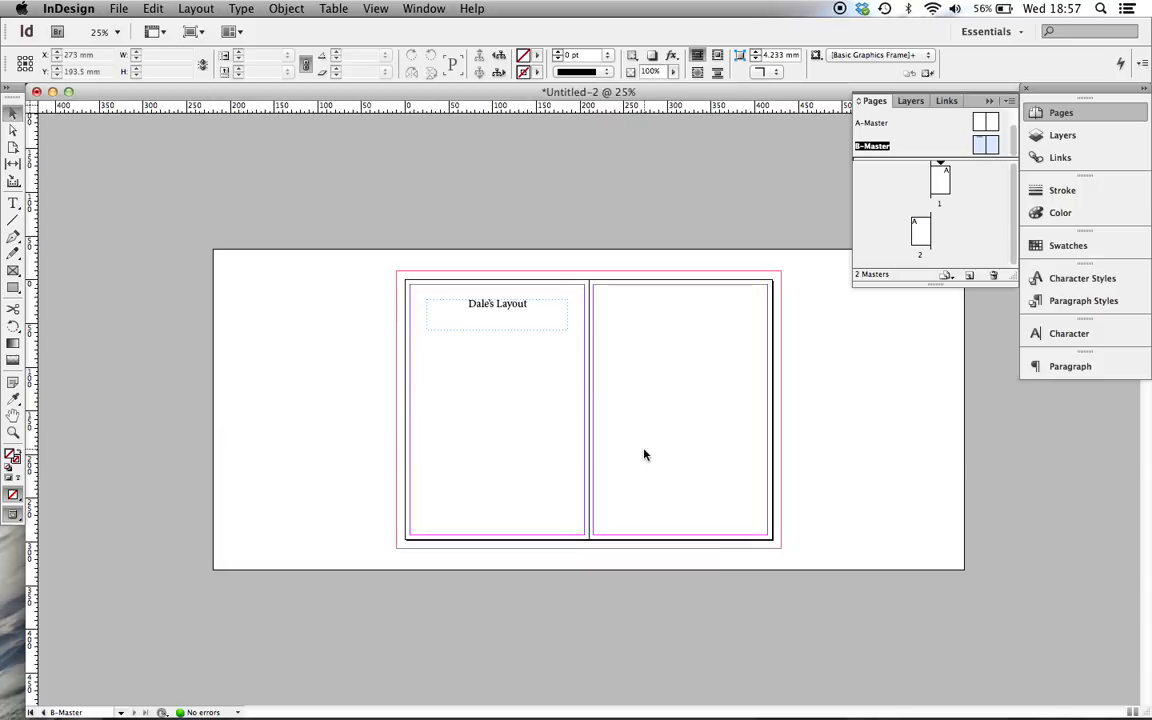
- Add three new pages after page 2 of the document and select page 5
double_click(940, 180)
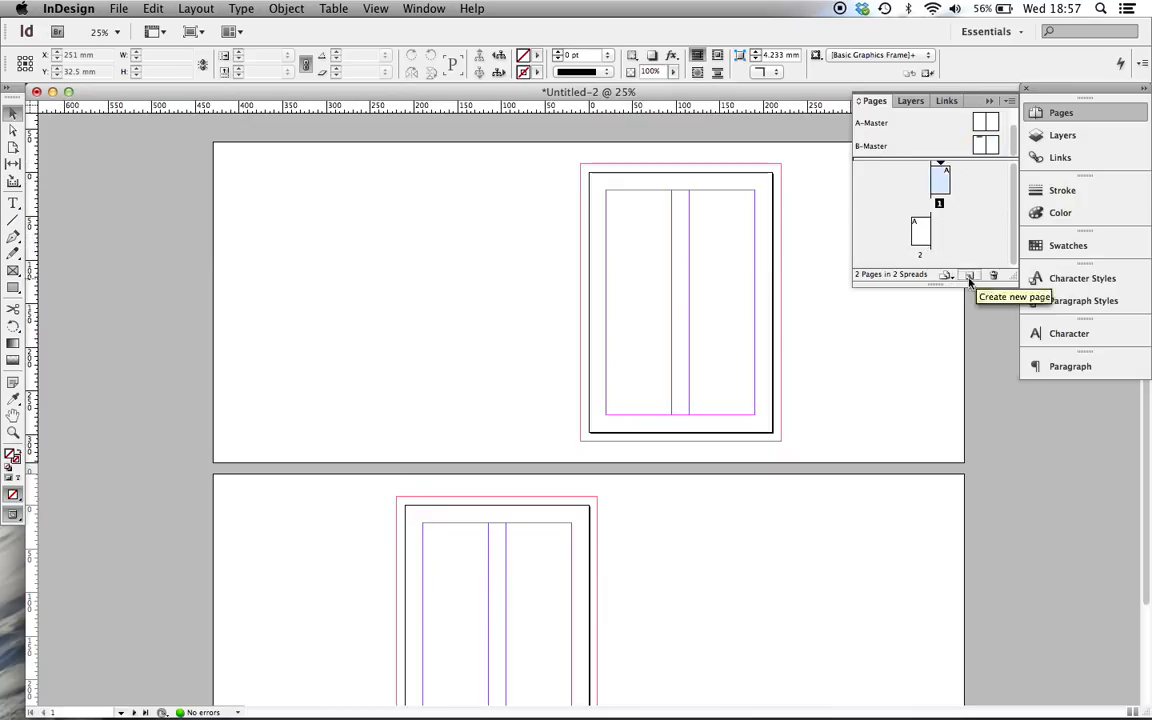
left_click(925, 238)
left_click(971, 276)
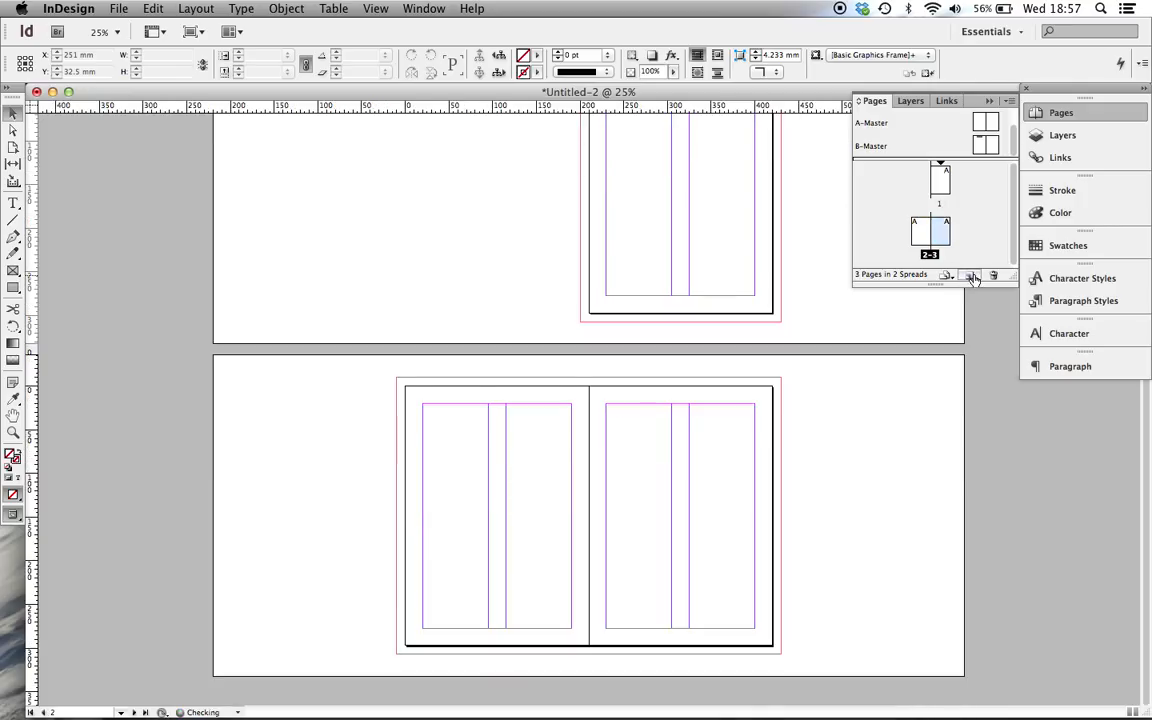
left_click(971, 276)
left_click(971, 276)
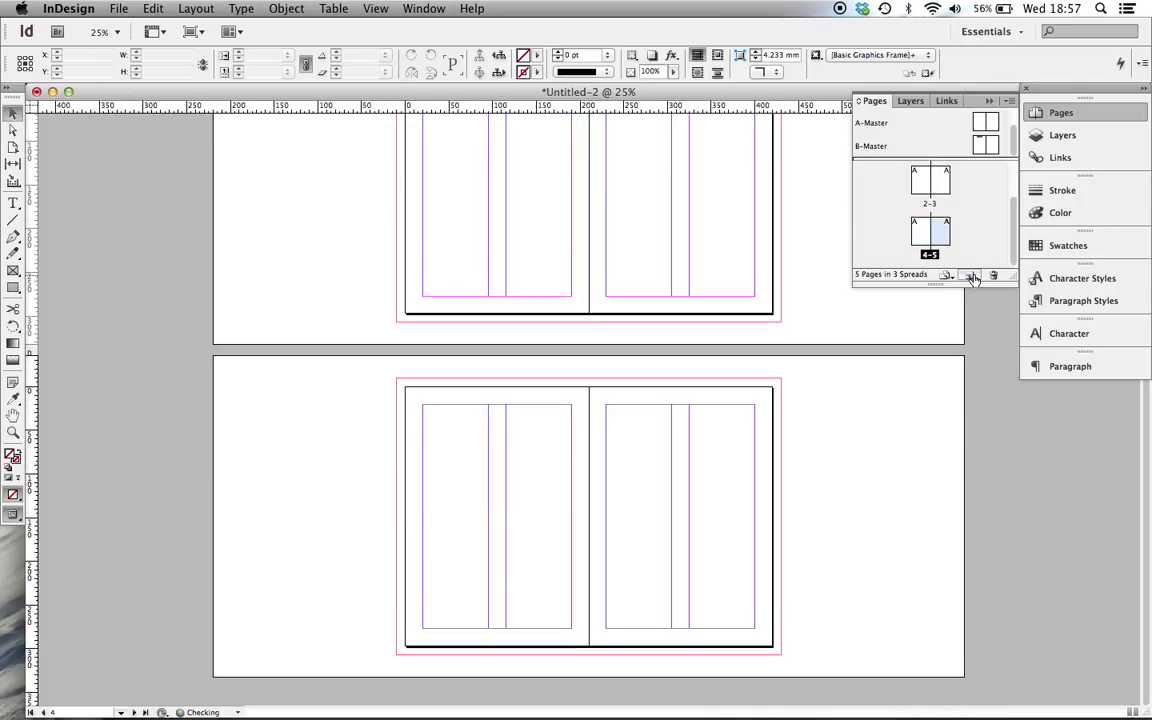
left_click(941, 183)
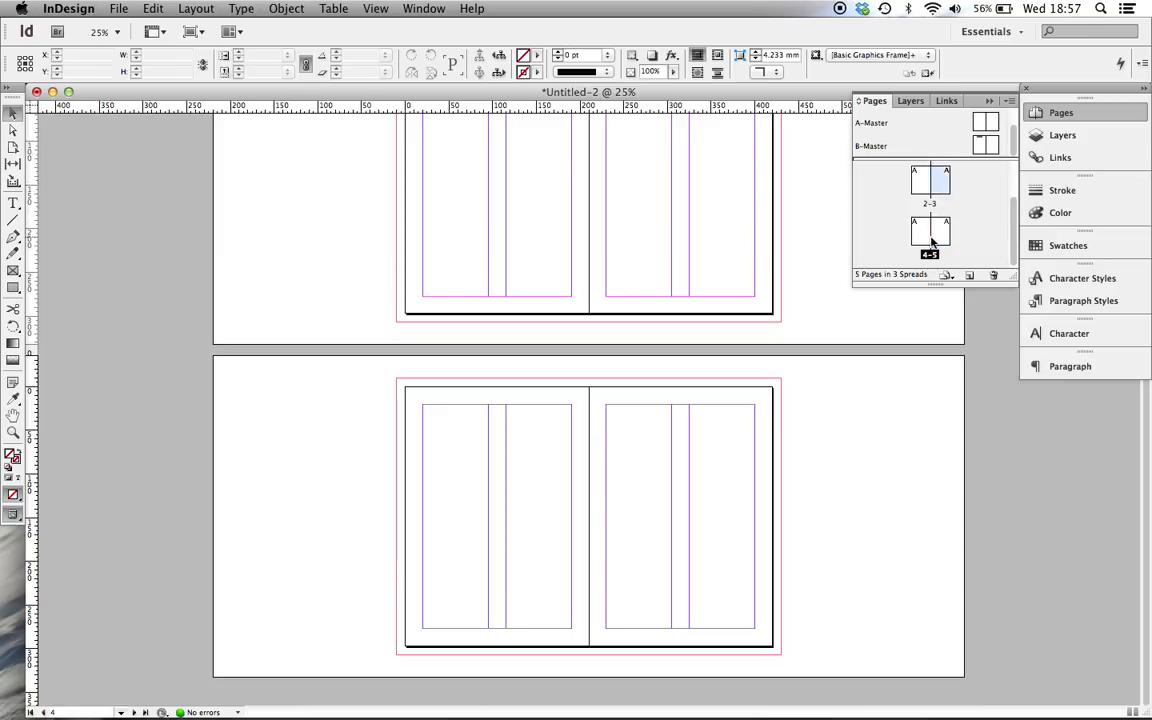
left_click(938, 233)
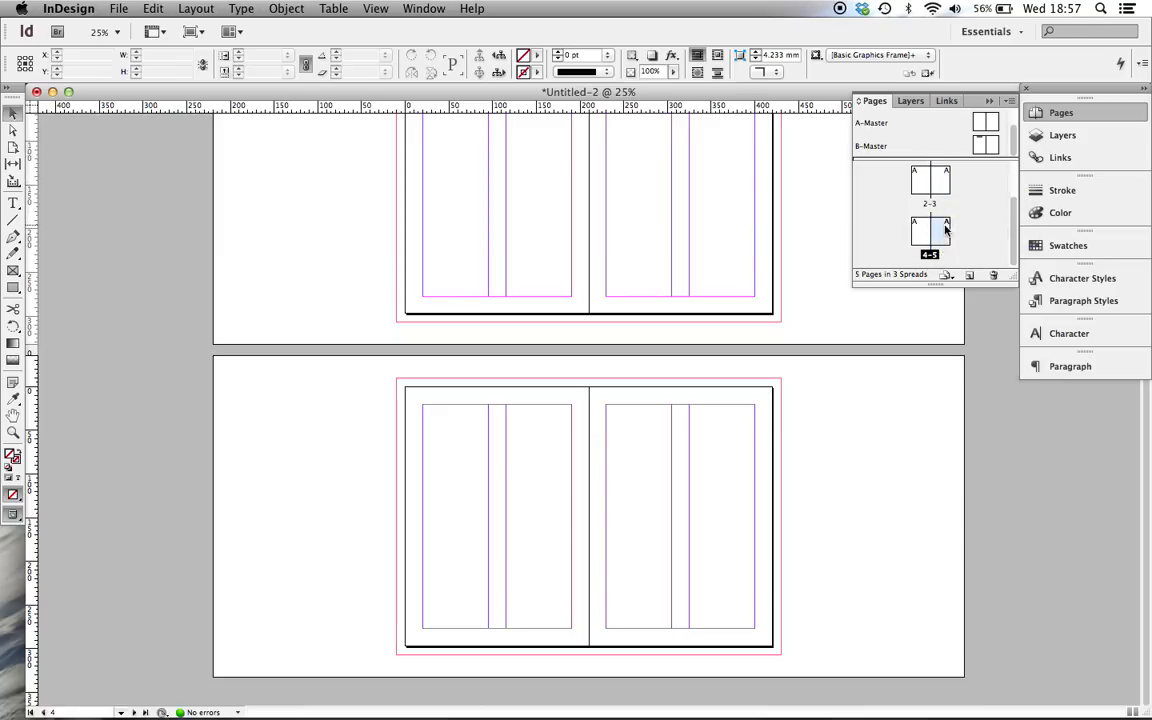
- Apply B-Master to the spread of pages 4 and 5
left_click(924, 240, "shift")
left_click(967, 148, "alt")
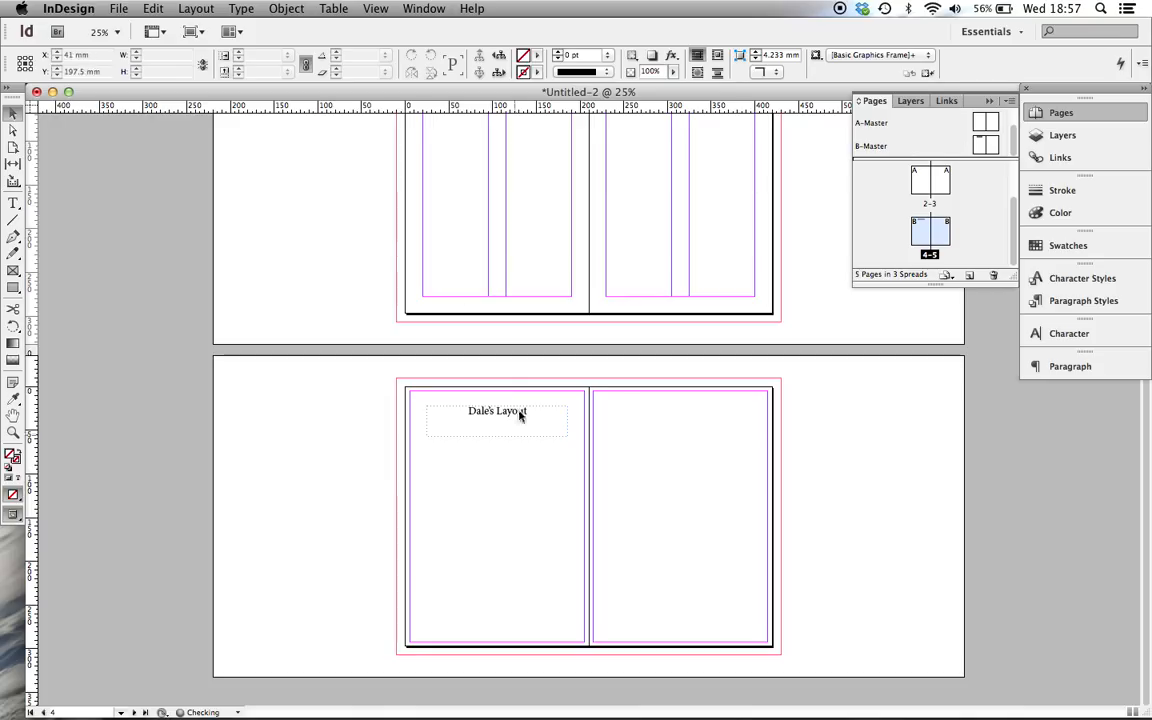
- Compare the A-Master layout on pages 2–3 with the B-Master layout on pages 4–5
scroll(655, 420, "up", 4)
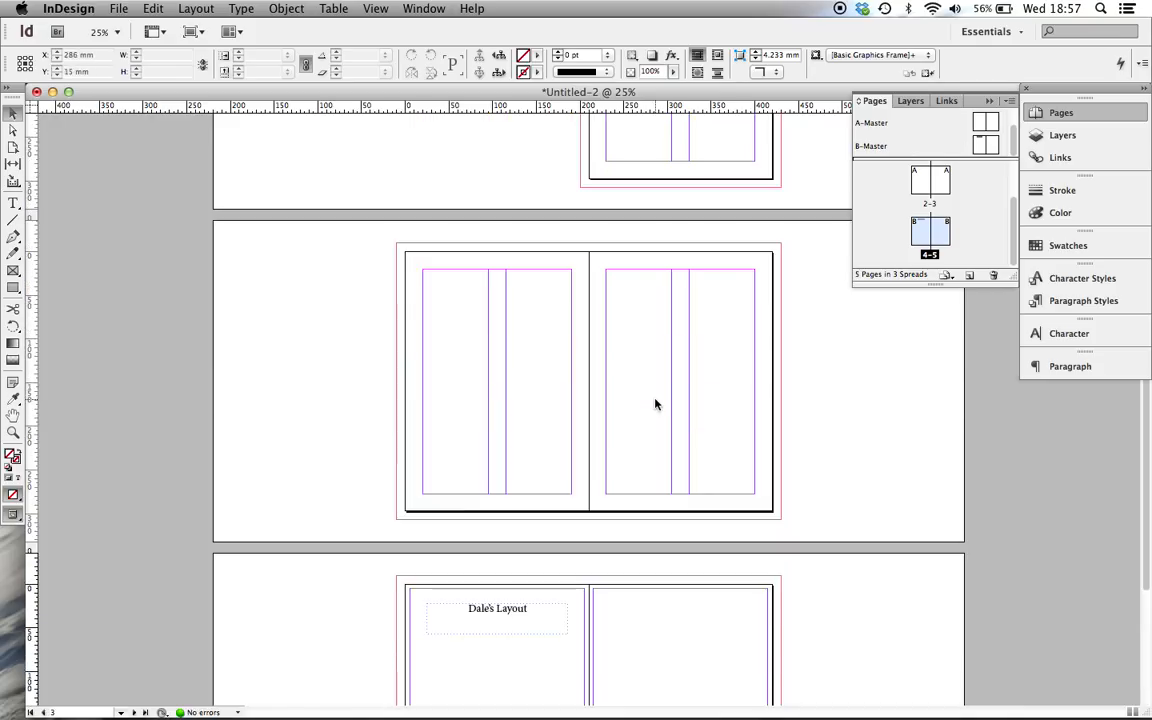
scroll(650, 430, "down", 2)
scroll(675, 265, "up", 3)
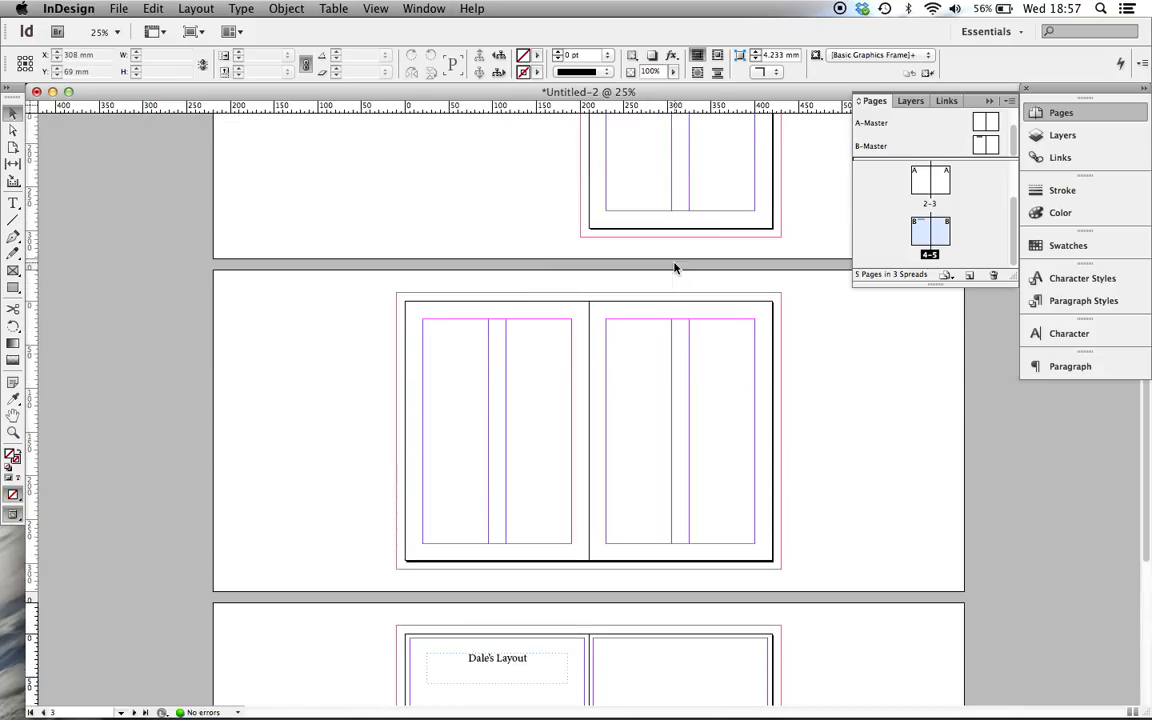
scroll(958, 126, "up", 1)
scroll(958, 128, "down", 1)
scroll(956, 181, "up", 2)
scroll(962, 207, "down", 2)
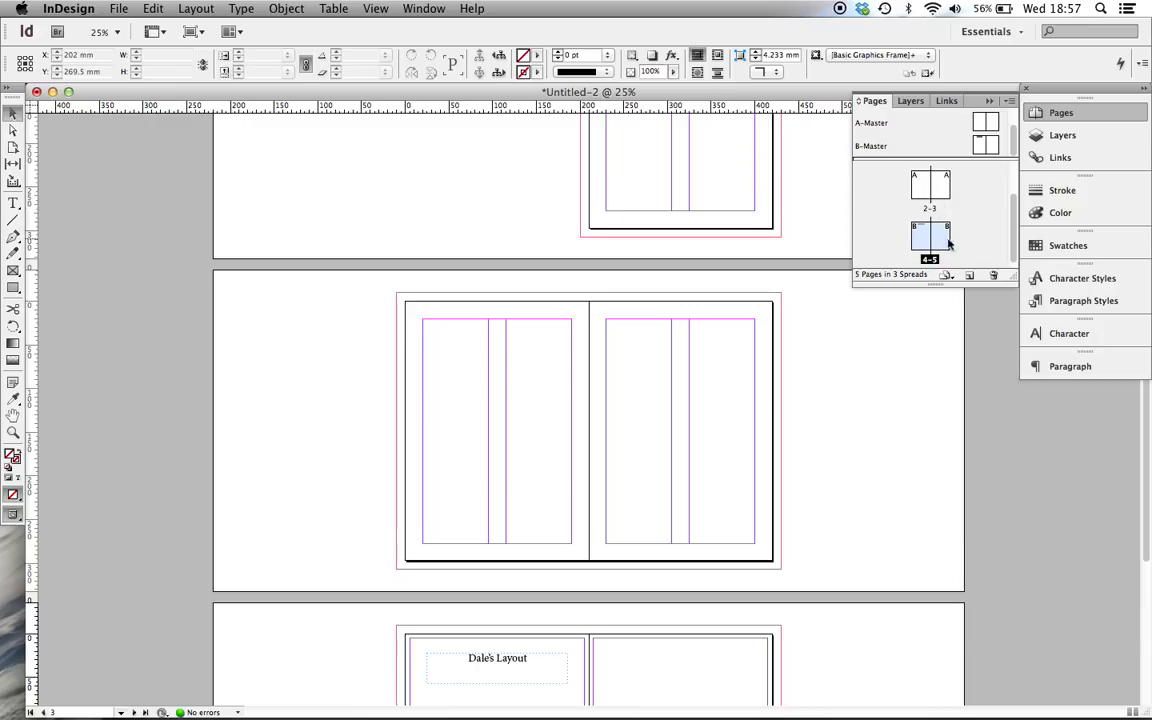
scroll(711, 379, "down", 5)
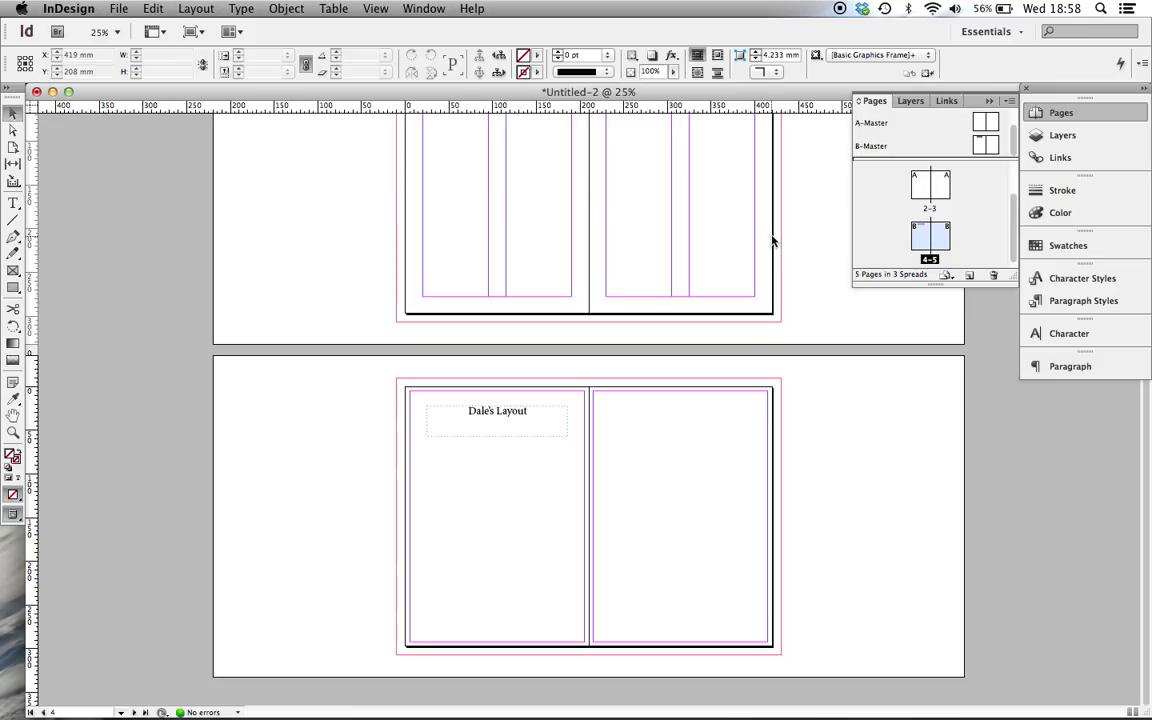
- Delete the B-Master spread despite its use on pages, and remove pages 3 to 5 from the document
scroll(900, 210, "up", 1)
left_click(939, 148)
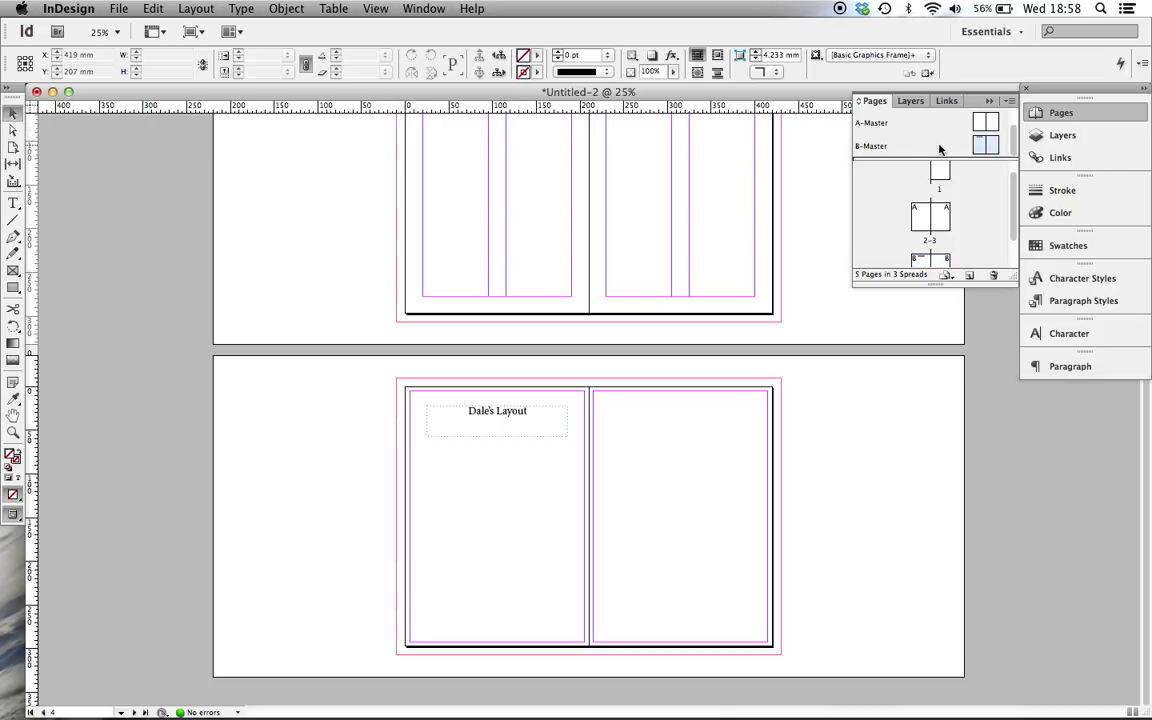
left_click_drag(939, 148, 993, 274)
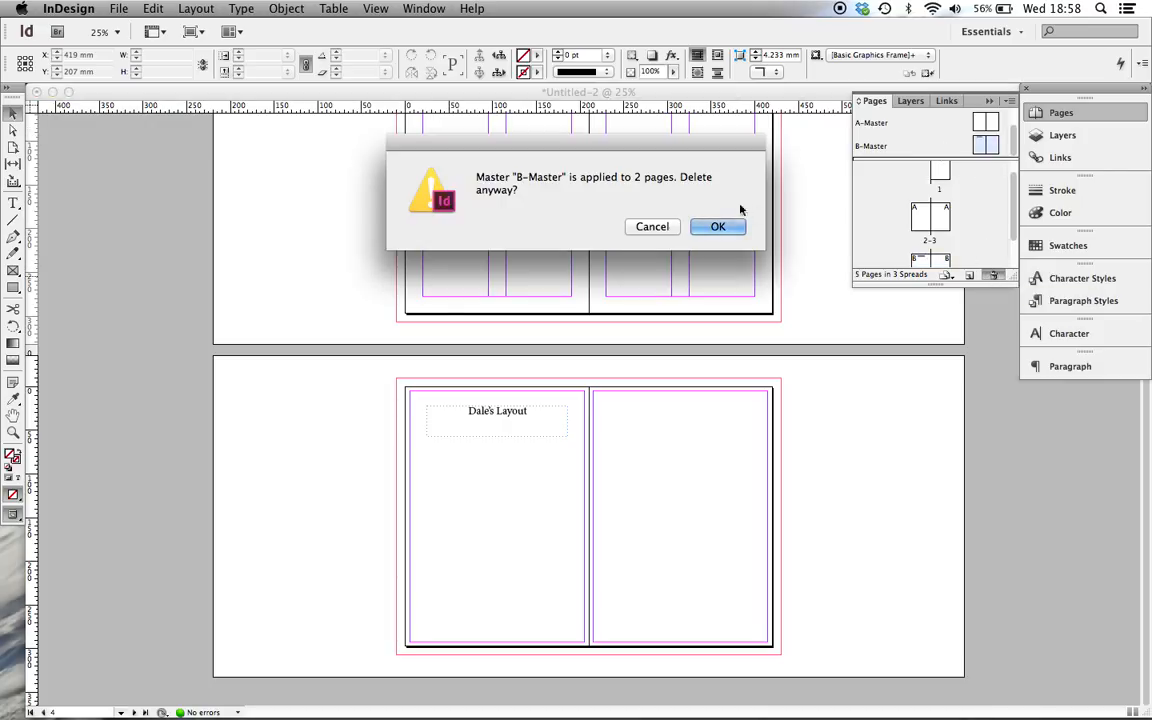
left_click(730, 226)
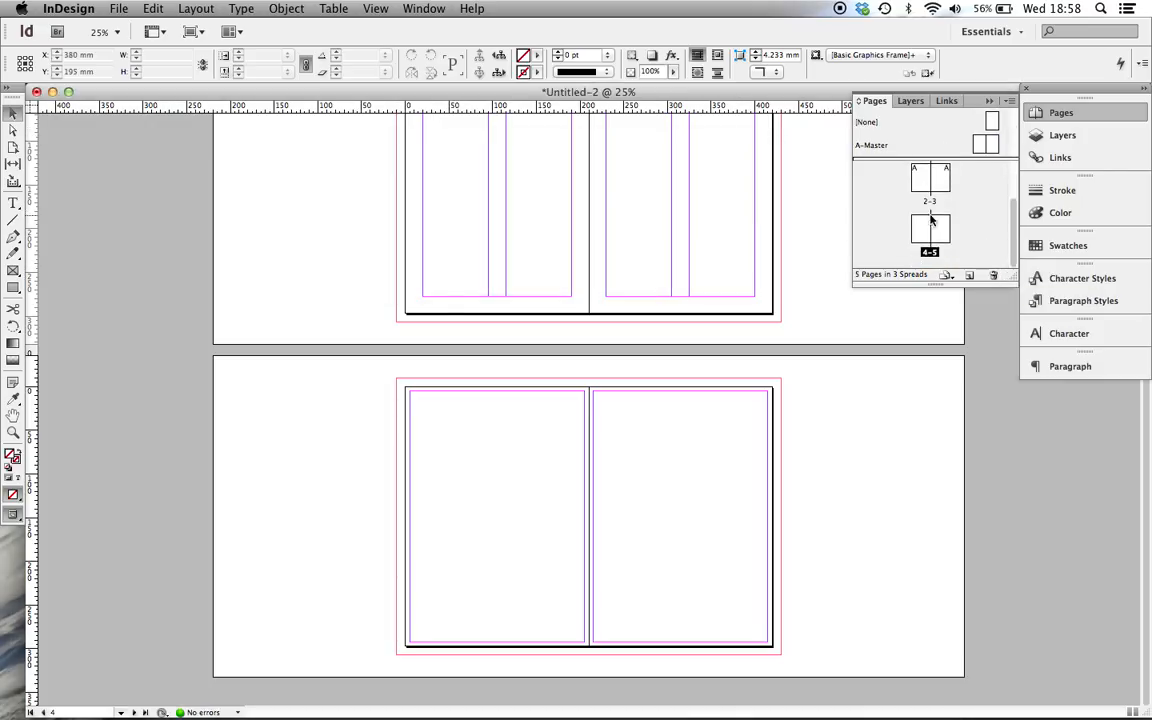
left_click(921, 237)
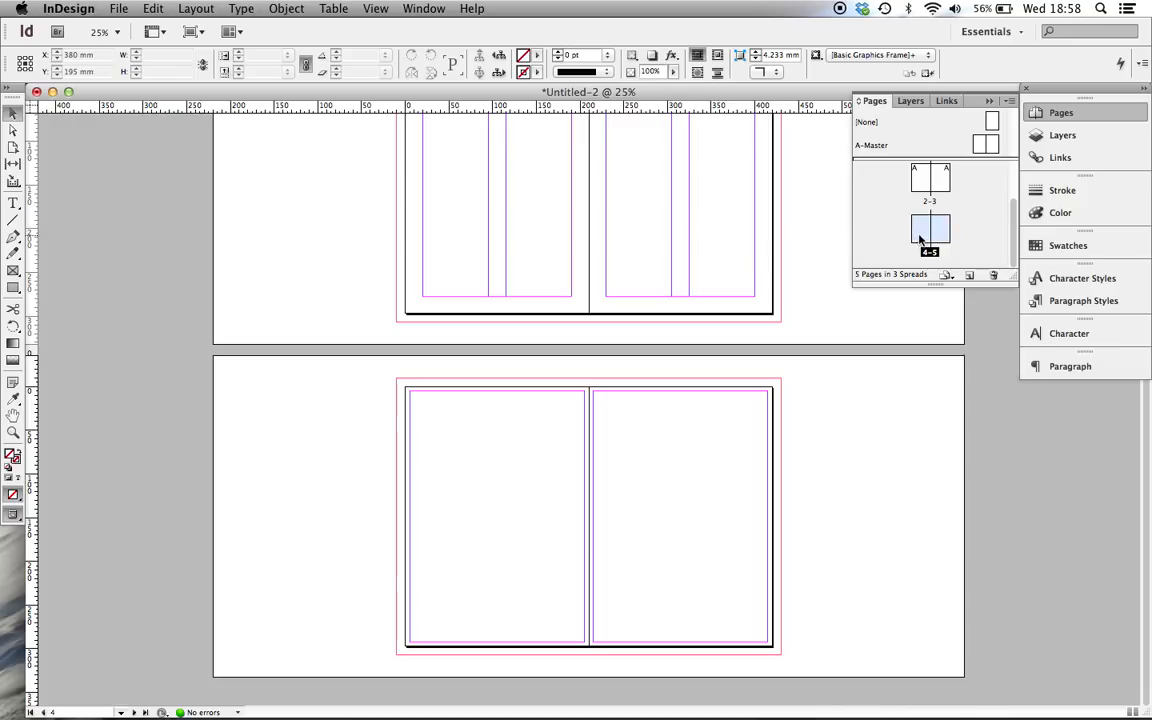
left_click(993, 275)
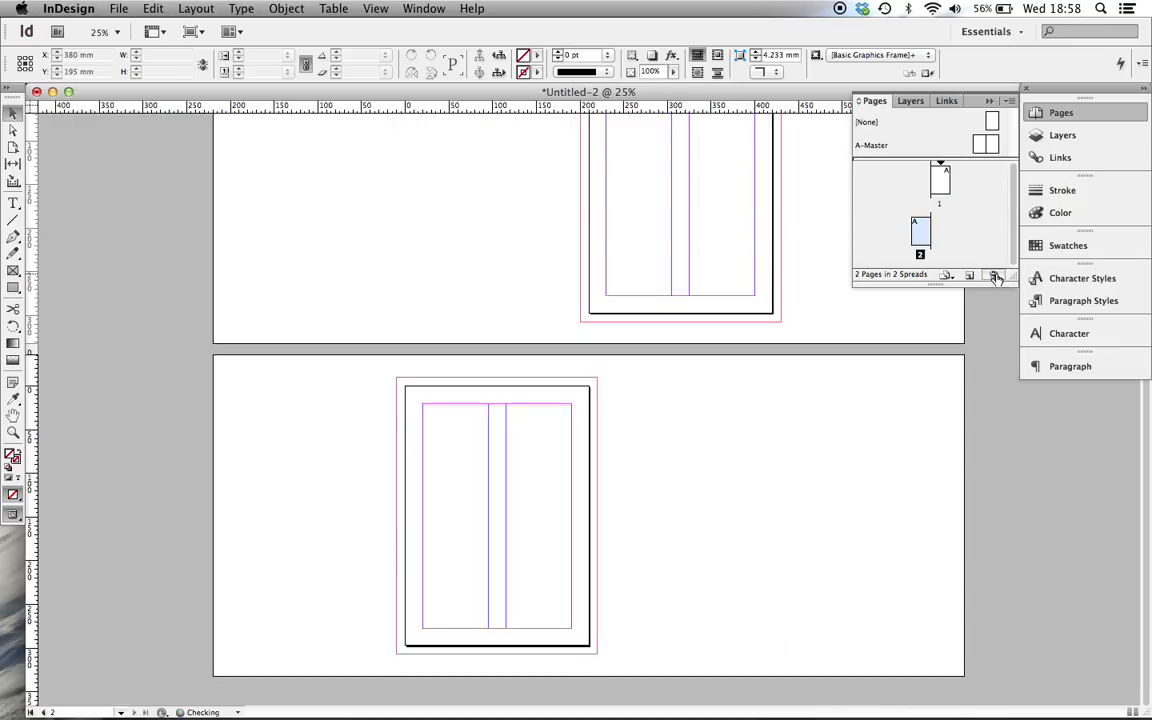
scroll(746, 252, "up", 1)
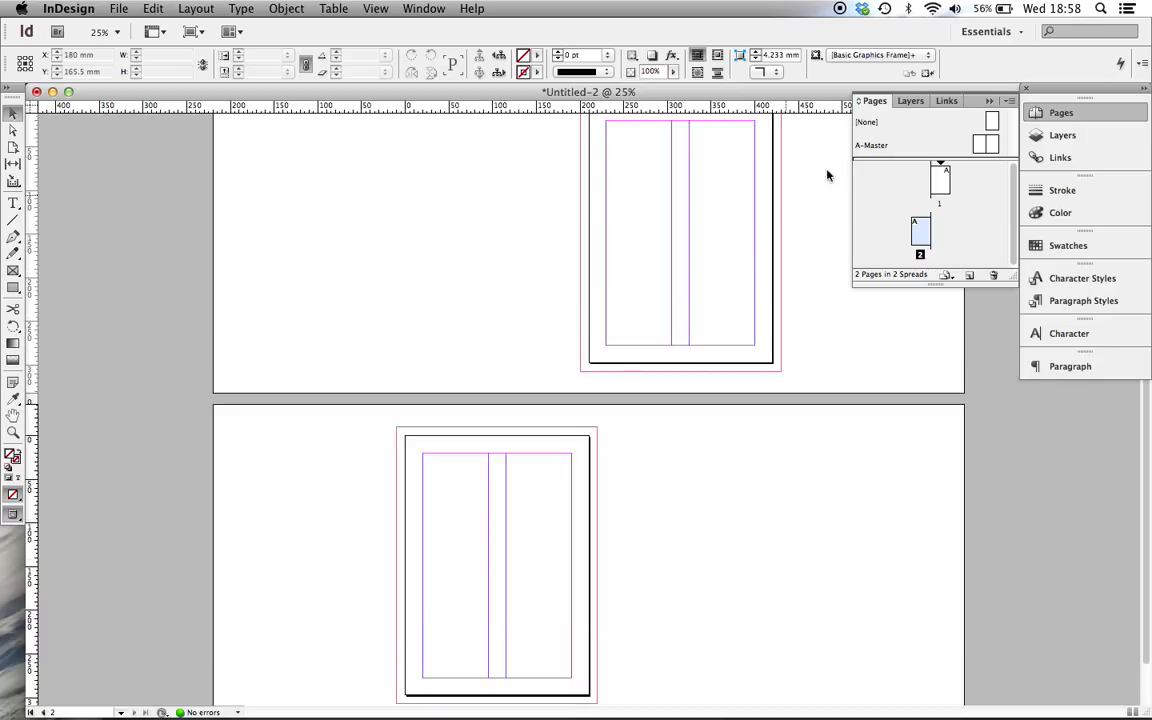
- Set the A-Master spread to a single column and return to page 1
double_click(962, 149)
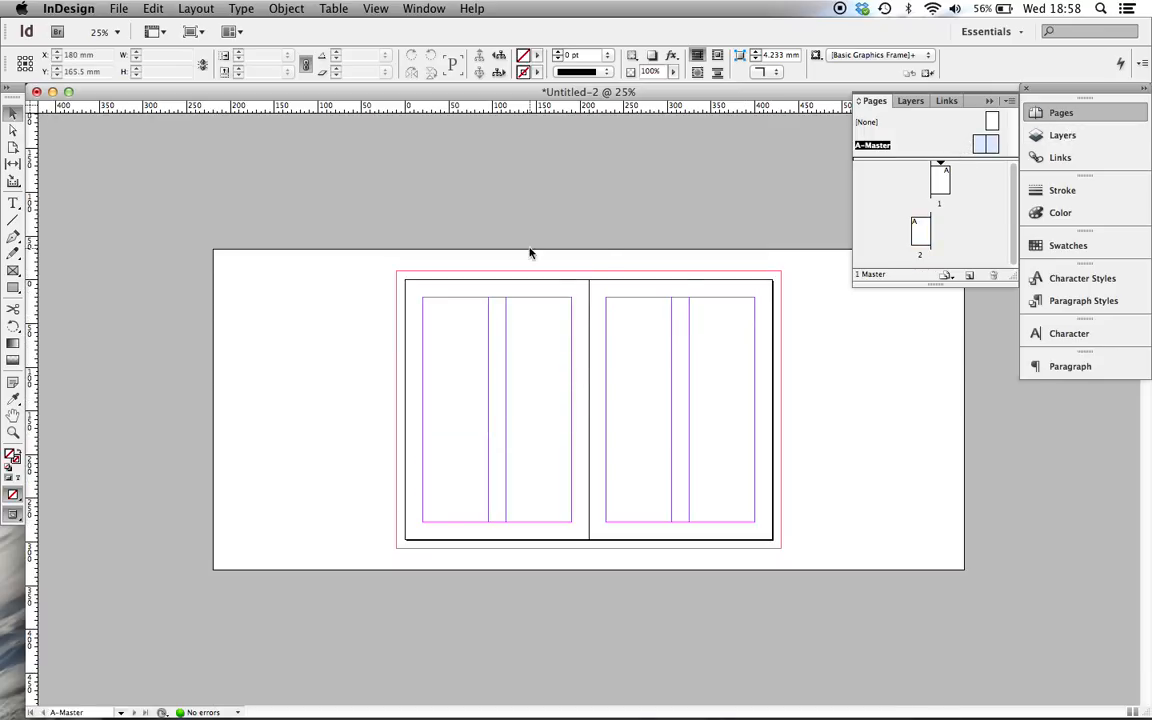
left_click(196, 8)
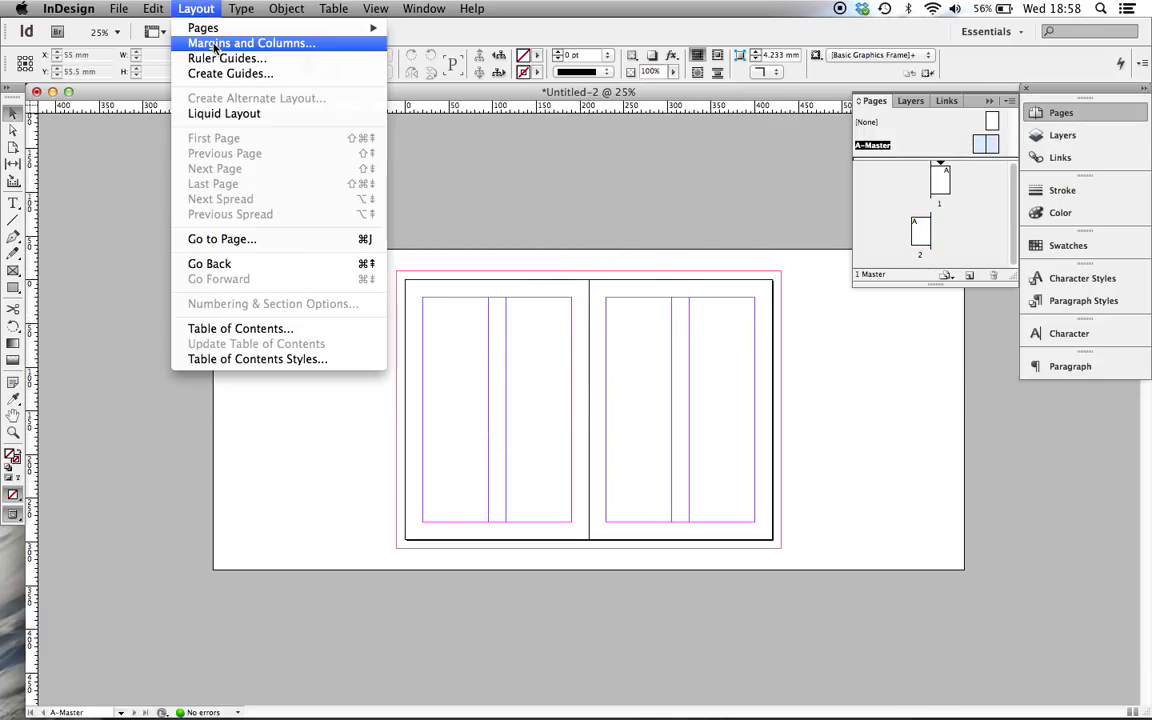
left_click(214, 44)
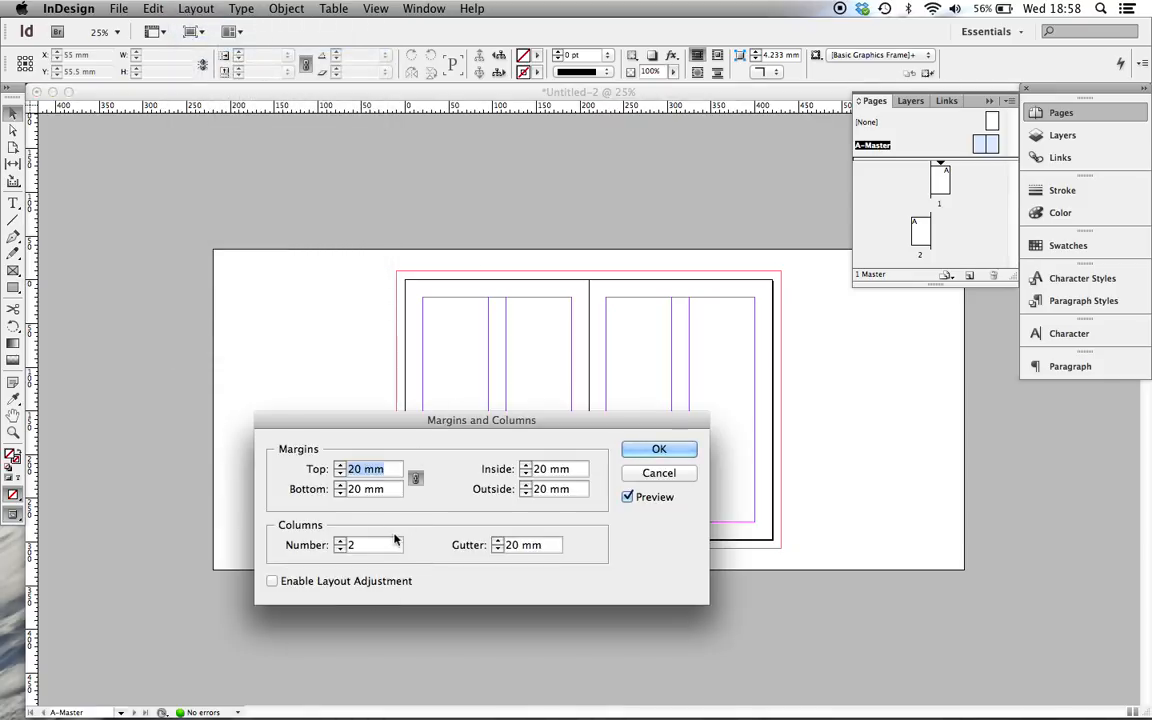
left_click(340, 548)
left_click(659, 449)
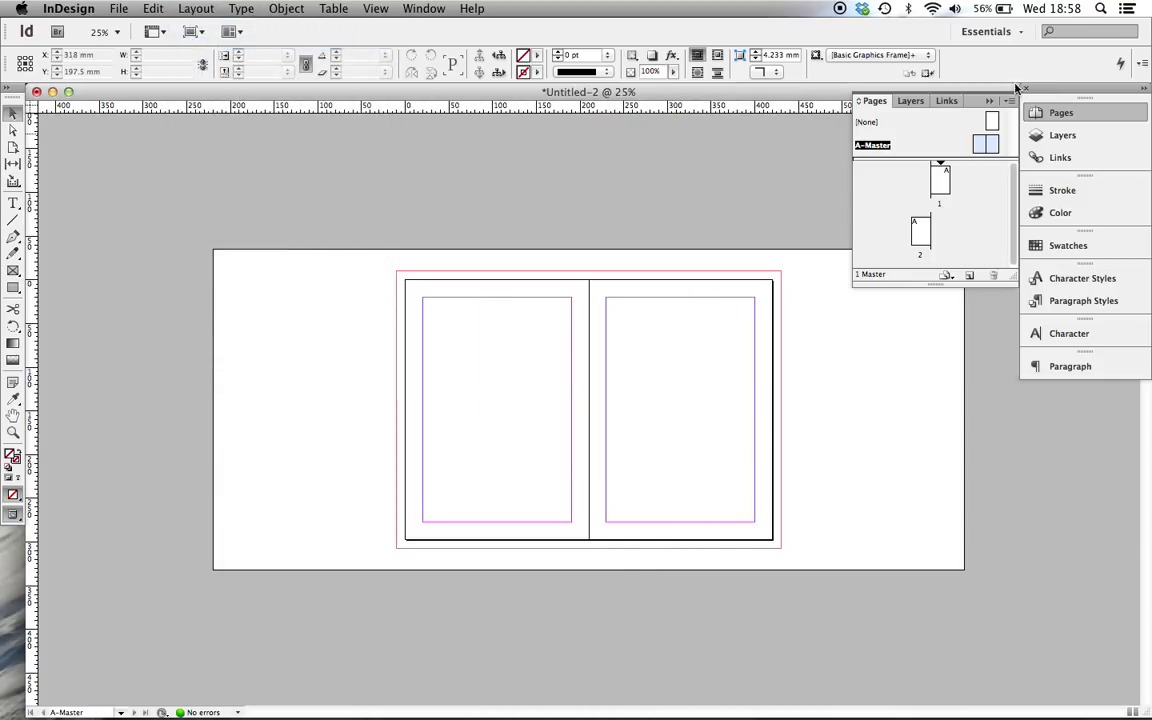
double_click(939, 178)
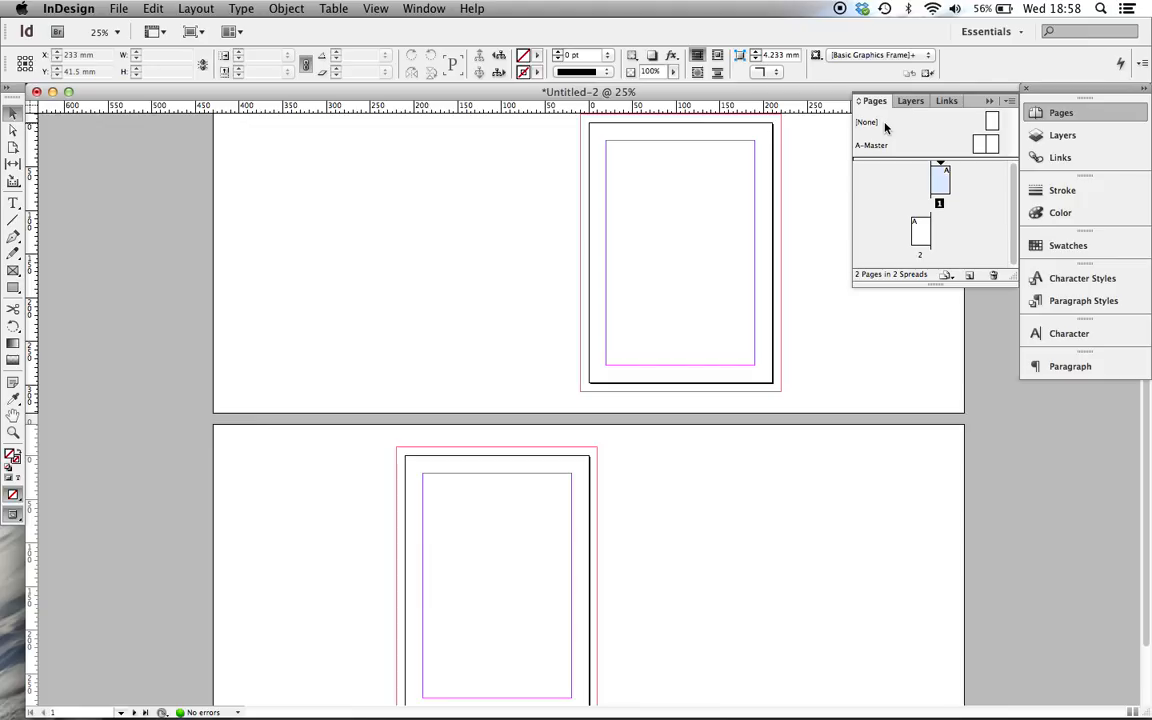
scroll(770, 199, "down", 1)
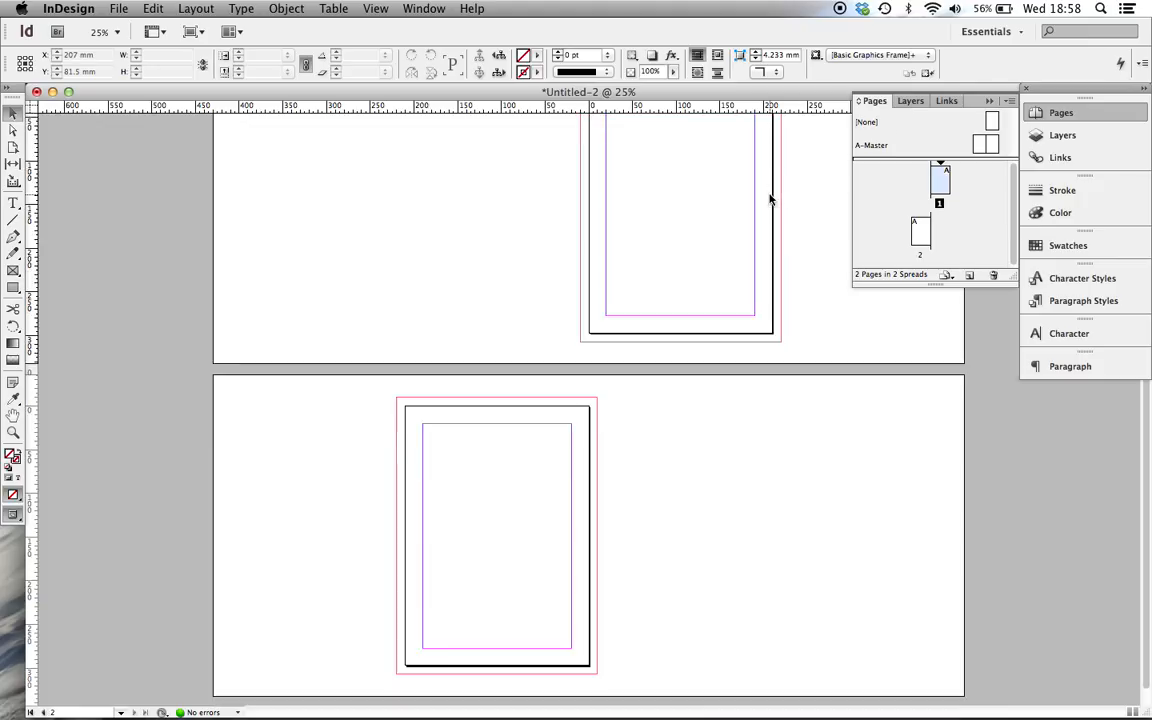
scroll(770, 199, "up", 2)
scroll(770, 199, "down", 1)
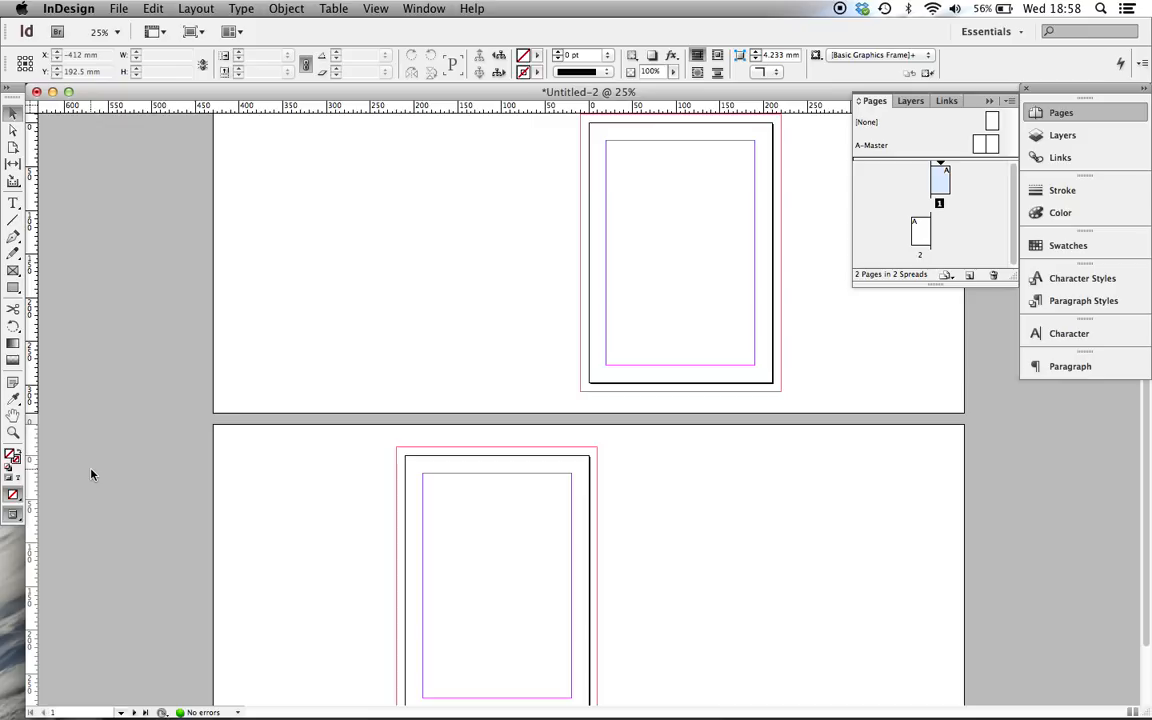
- Collapse the page overview and examine the options of the Direct Selection, Page and Type tools, ending on the Selection tool
left_click(1057, 113)
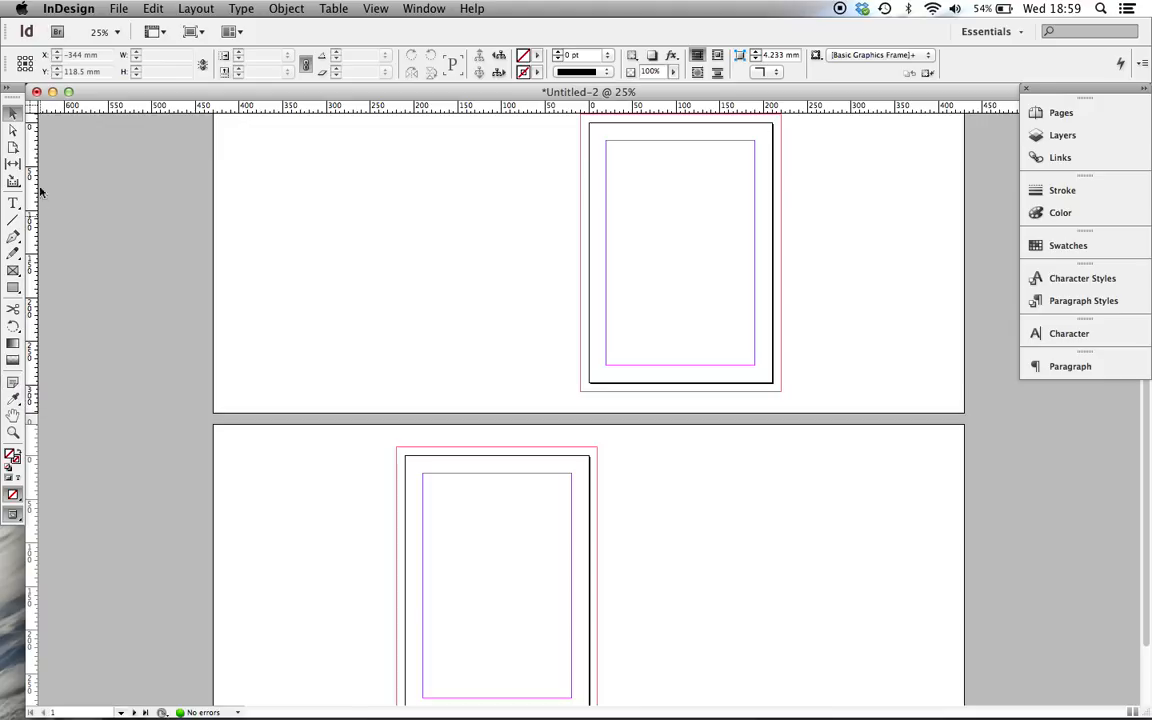
left_click(13, 130)
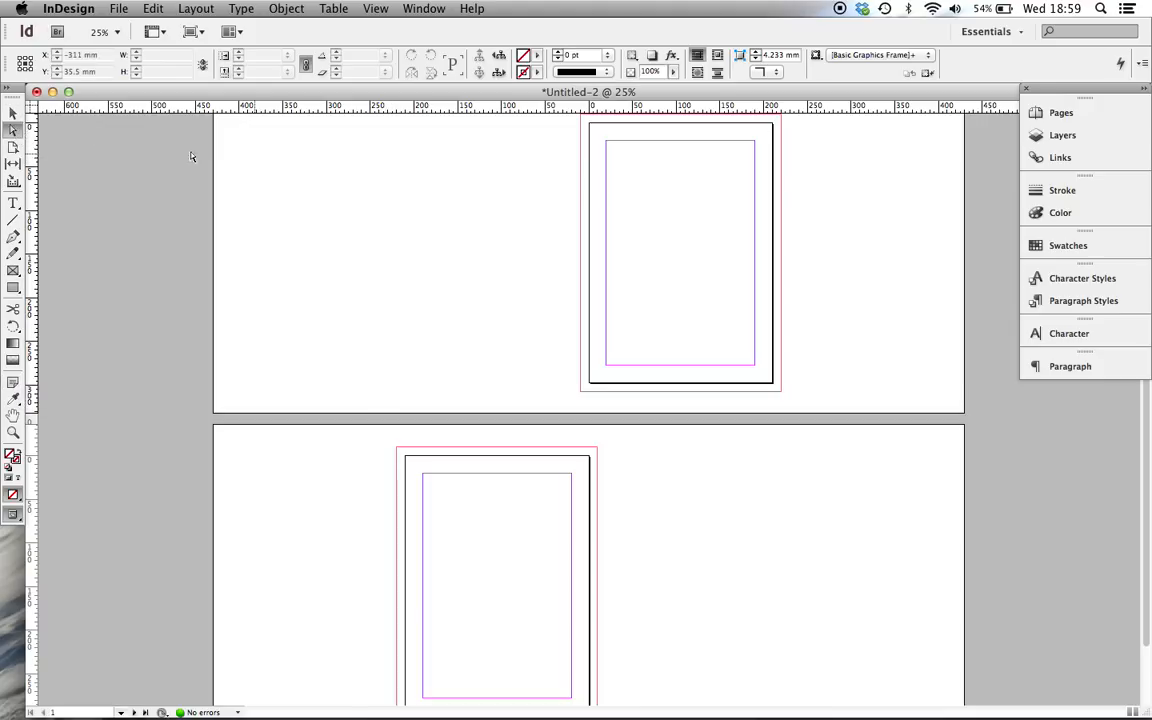
left_click(13, 147)
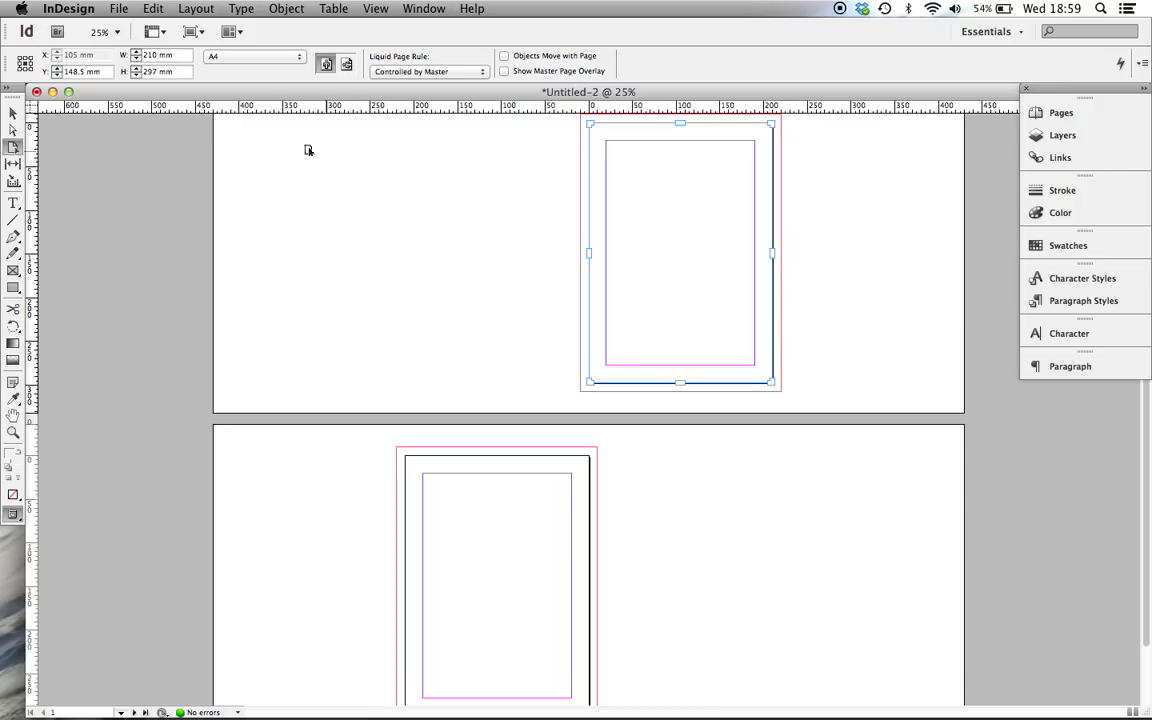
left_click(13, 113)
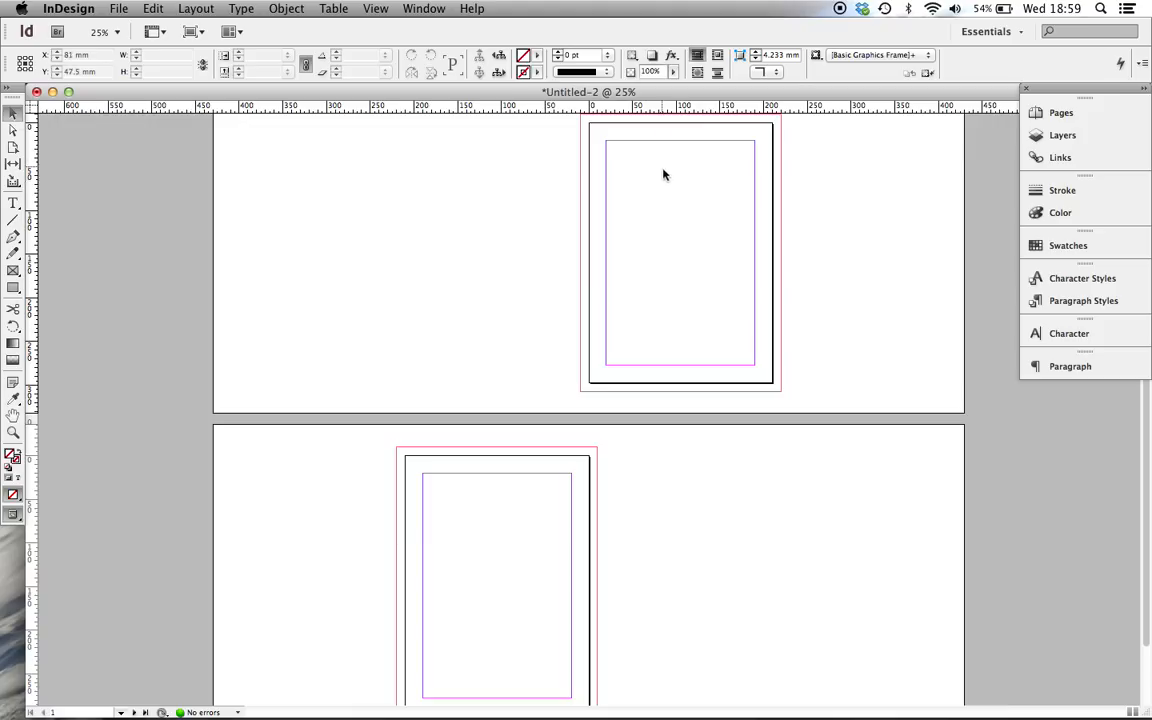
left_click(12, 114)
left_click(13, 204)
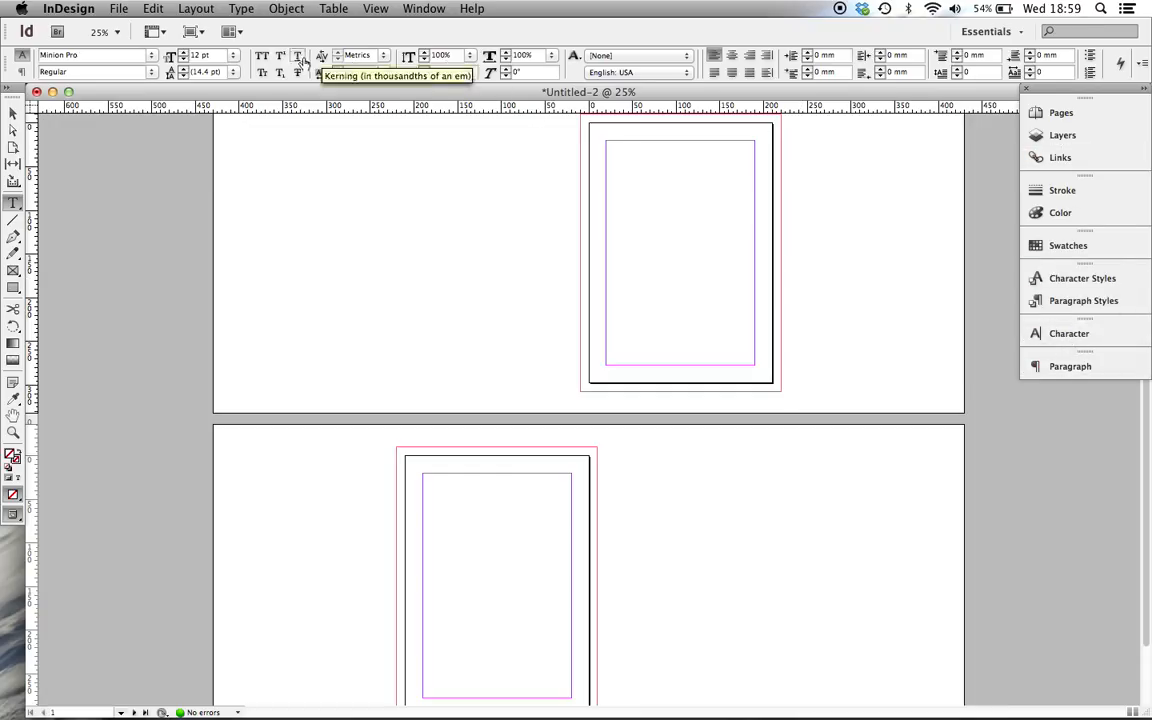
left_click(13, 113)
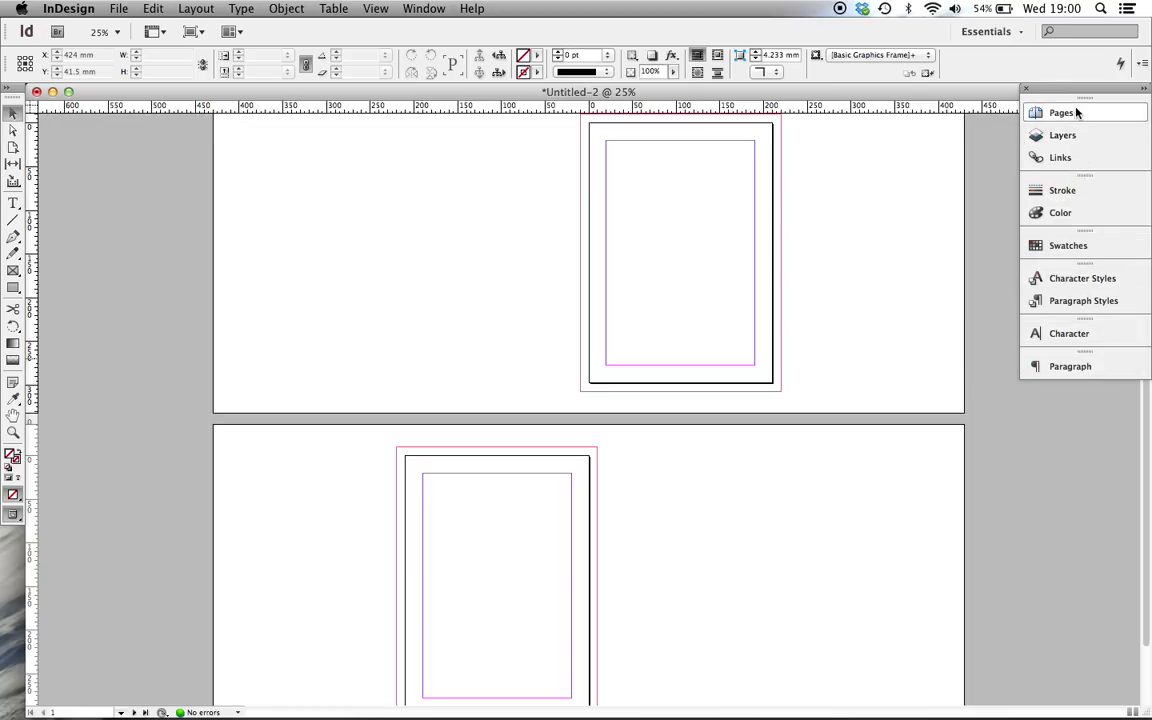
left_click(437, 9)
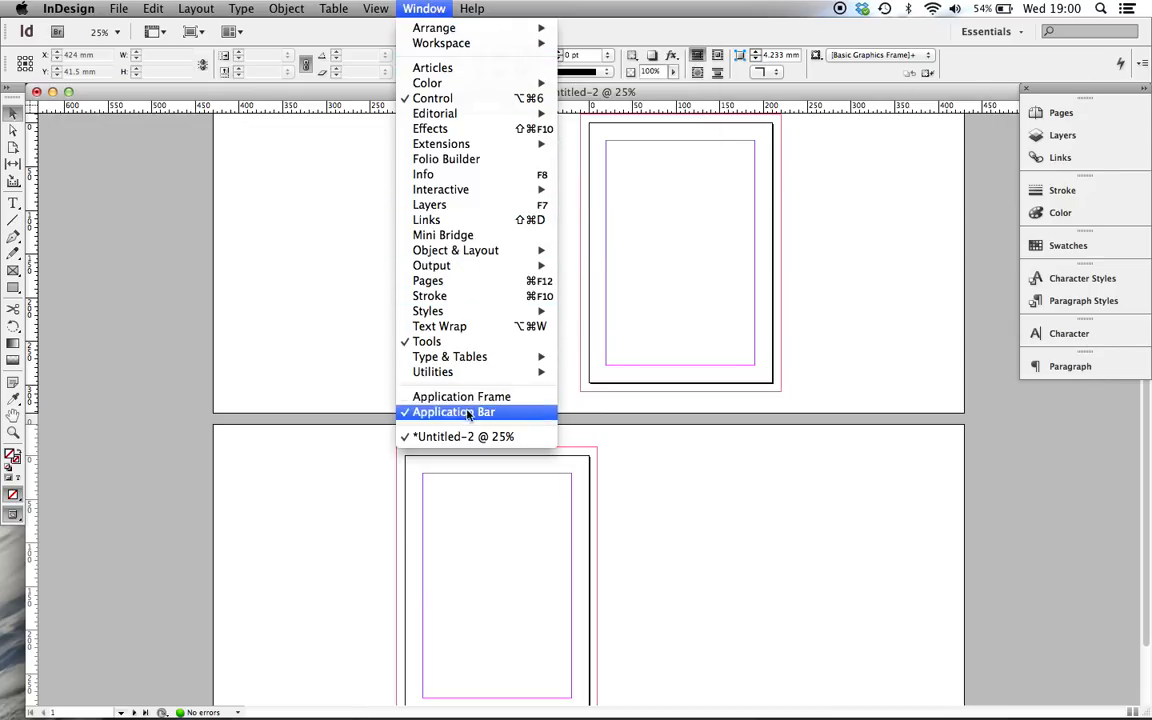
mouse_move(467, 149)
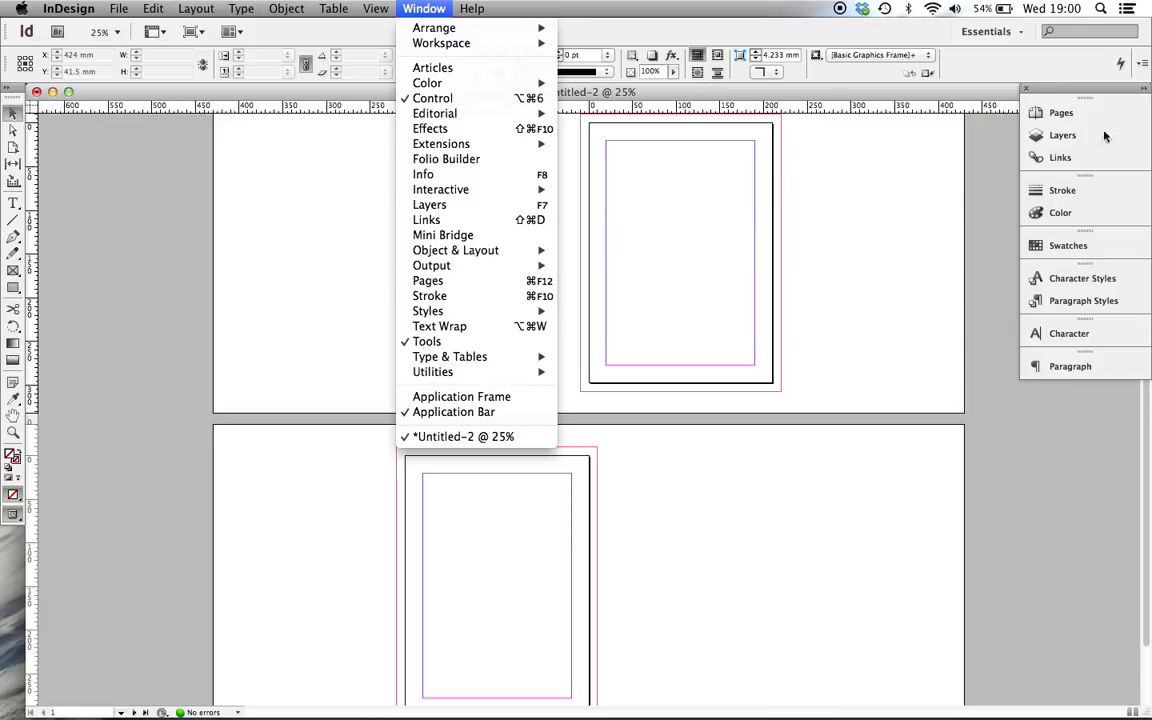
left_click(912, 217)
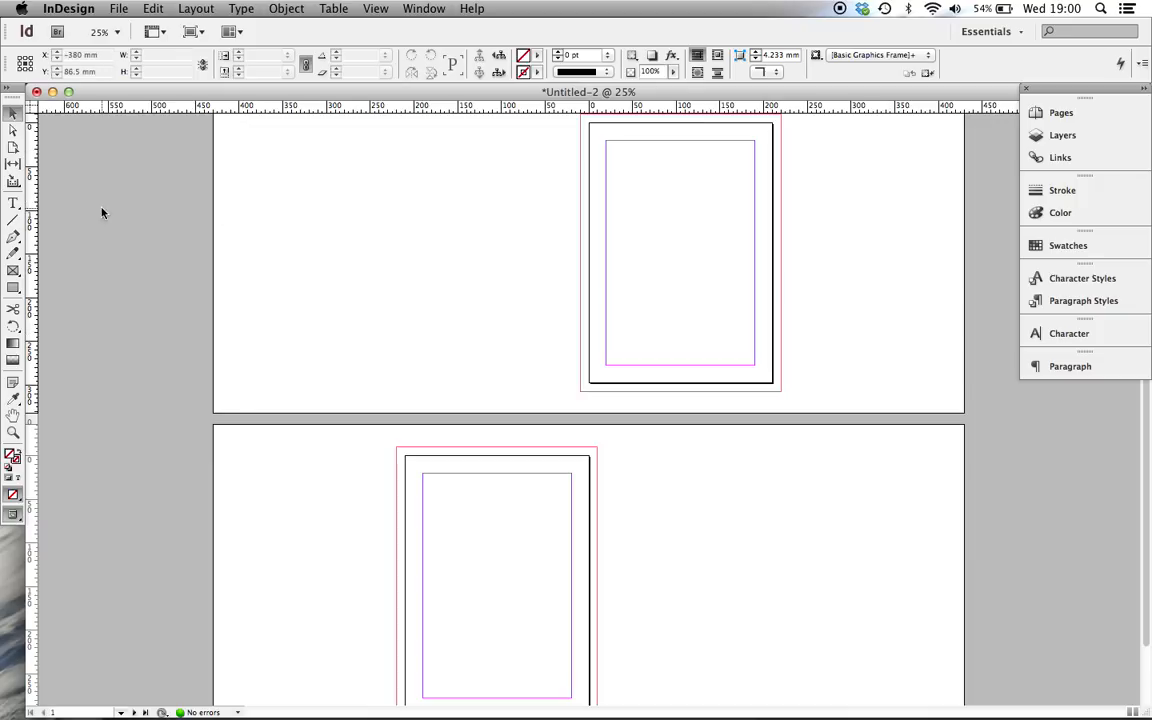
- Draw a text frame about 85 × 202 mm from page 1's upper-left margin corner and fill it with placeholder text
left_click(12, 204)
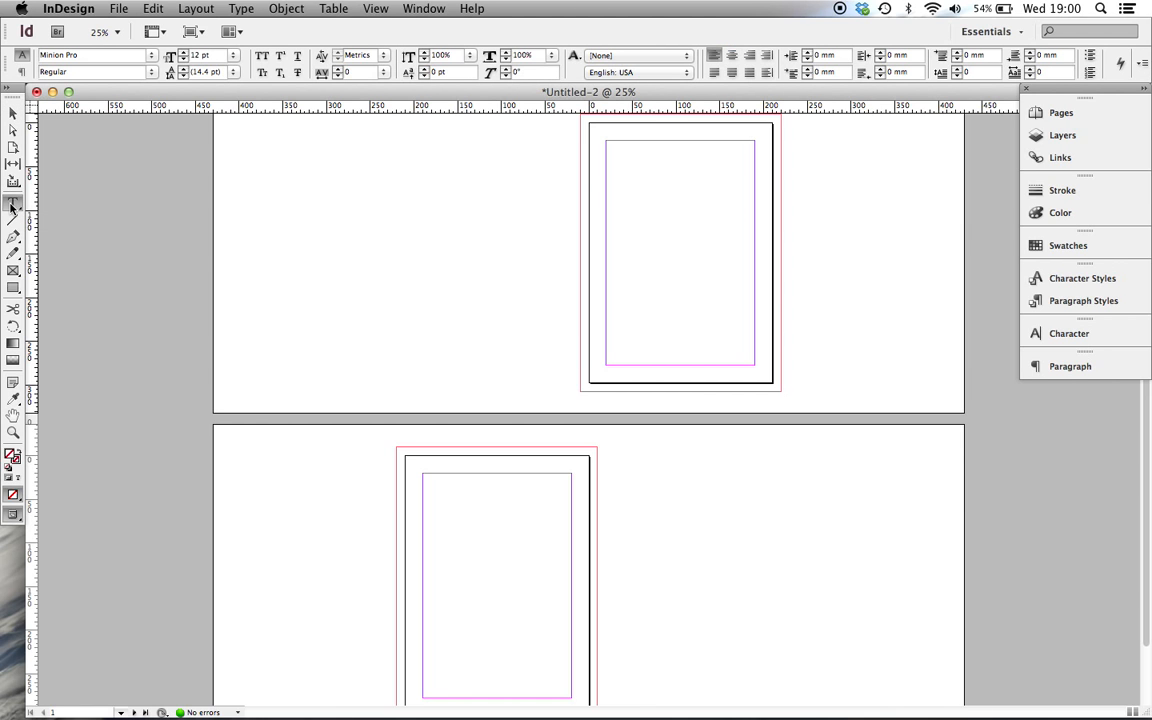
scroll(679, 204, "up", 4, "alt")
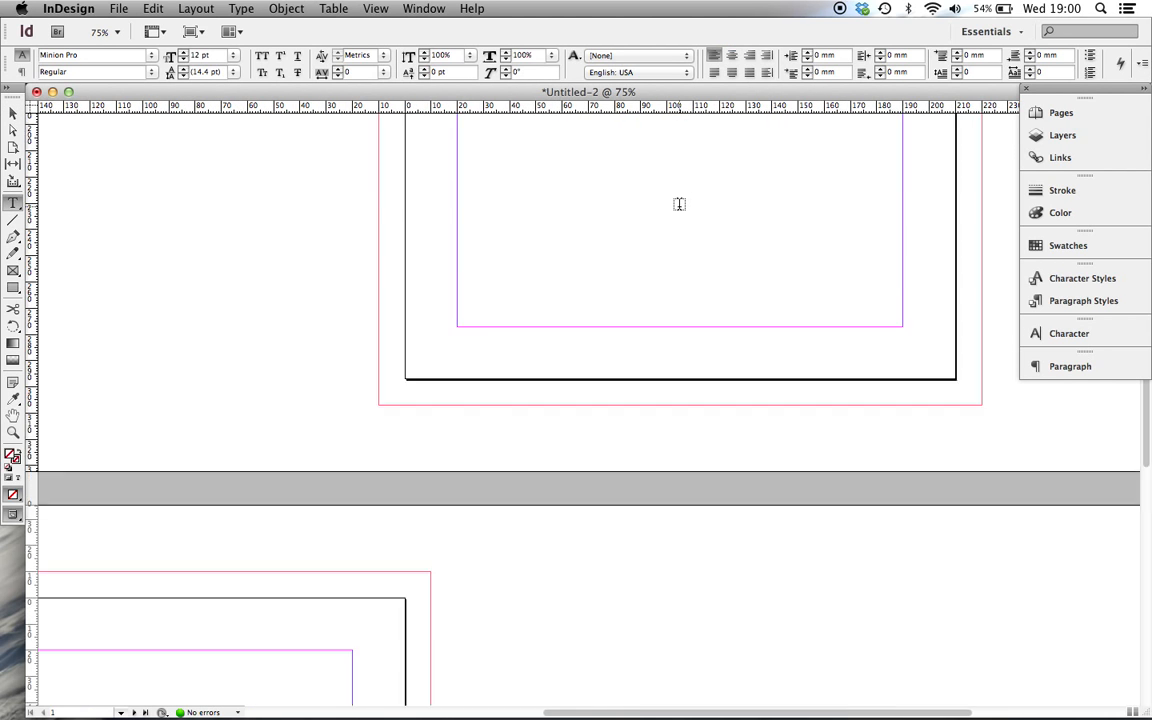
scroll(679, 204, "down", 2, "alt")
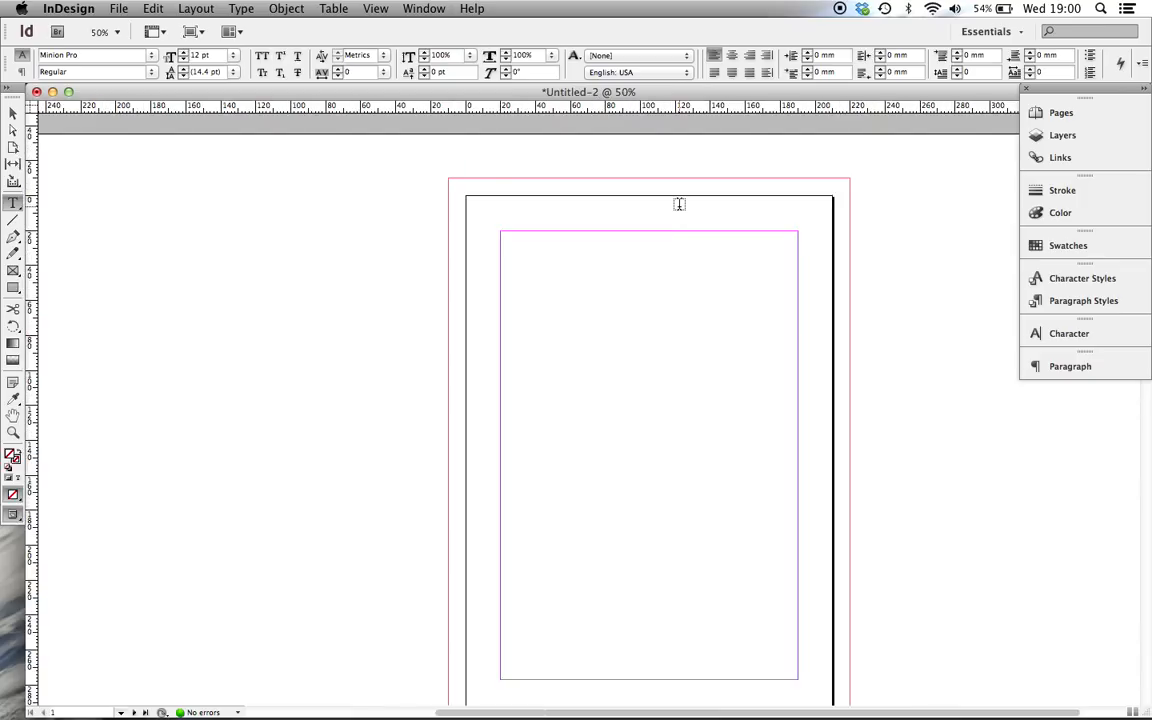
scroll(679, 204, "down", 2)
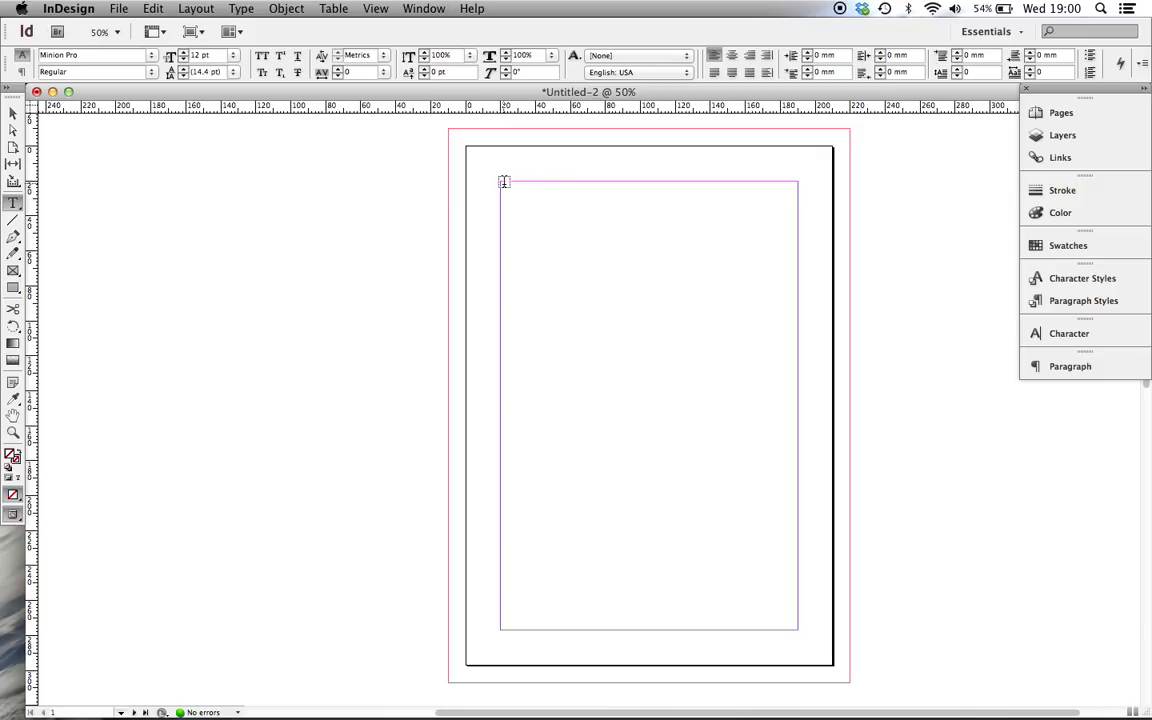
left_click_drag(502, 181, 649, 534)
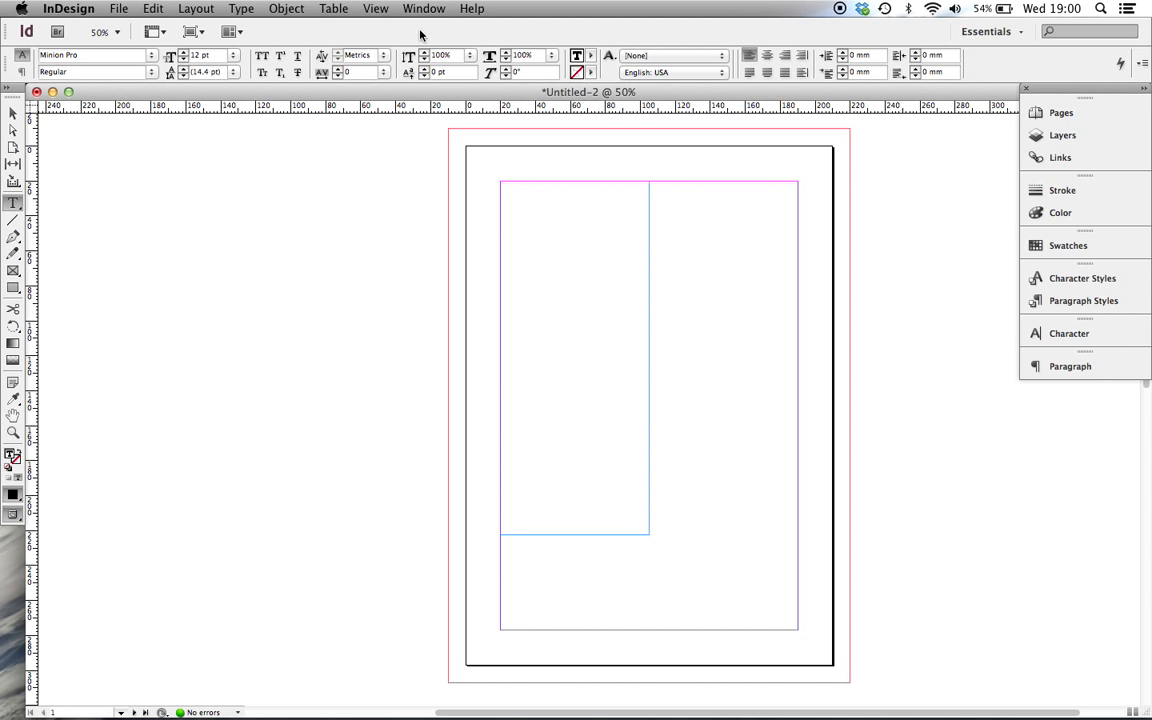
left_click(245, 9)
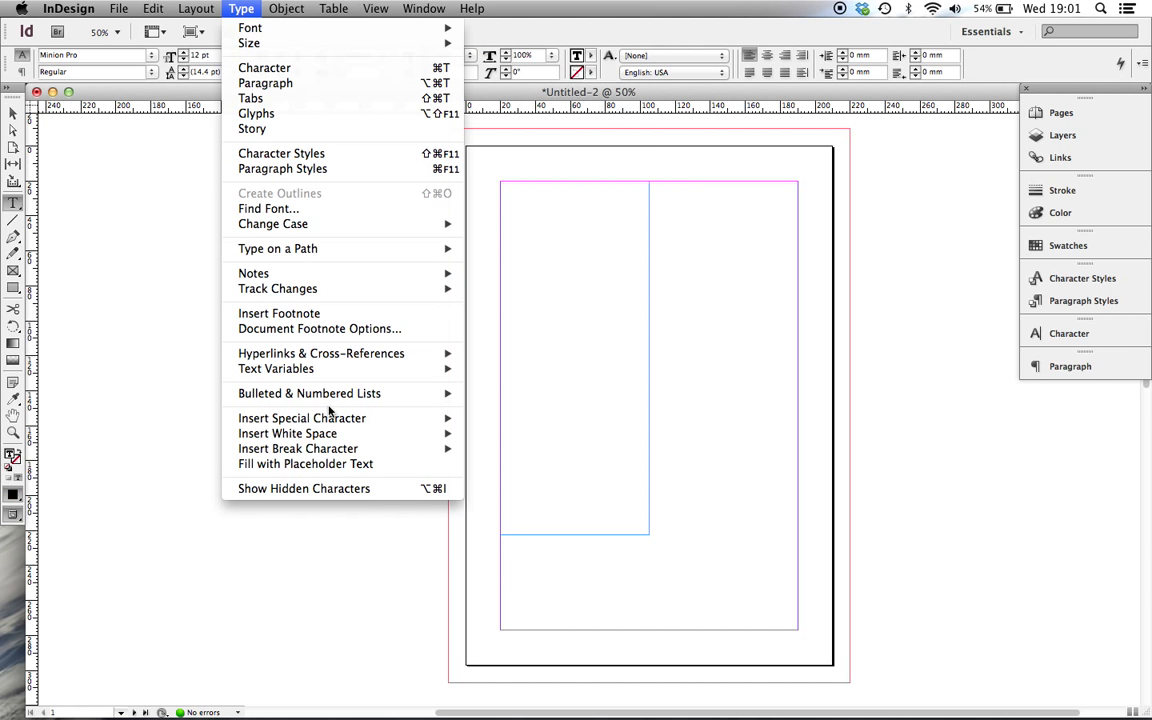
left_click(358, 465)
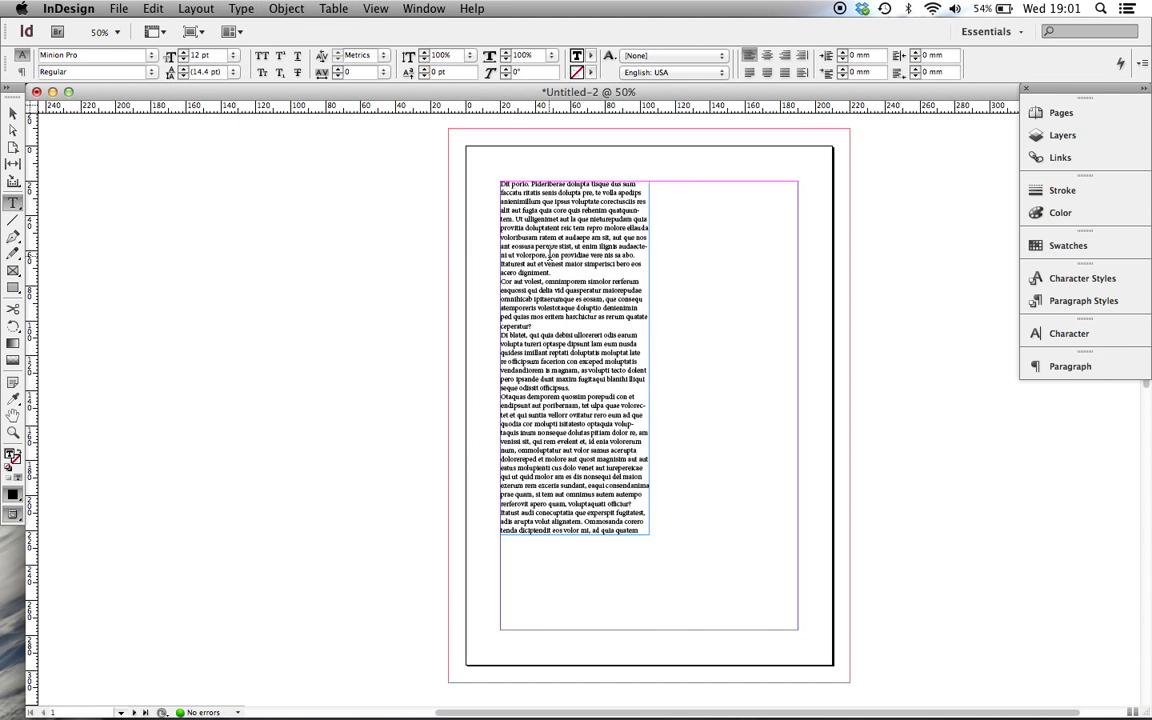
- Open the Character settings and detach them as a floating window over page 1, beside the text frame
left_click(1073, 336)
left_click_drag(1005, 322, 884, 240)
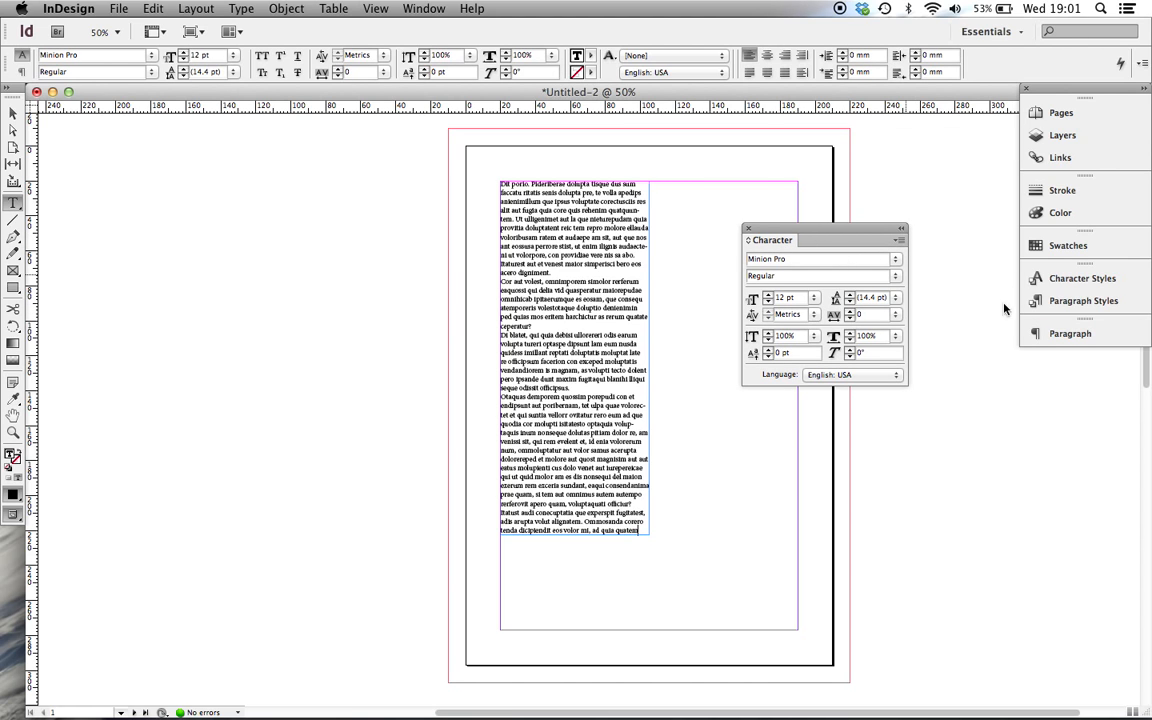
- Detach the Paragraph settings as a floating window directly beneath the floating Character settings
left_click_drag(1066, 334, 771, 356)
left_click(1006, 392)
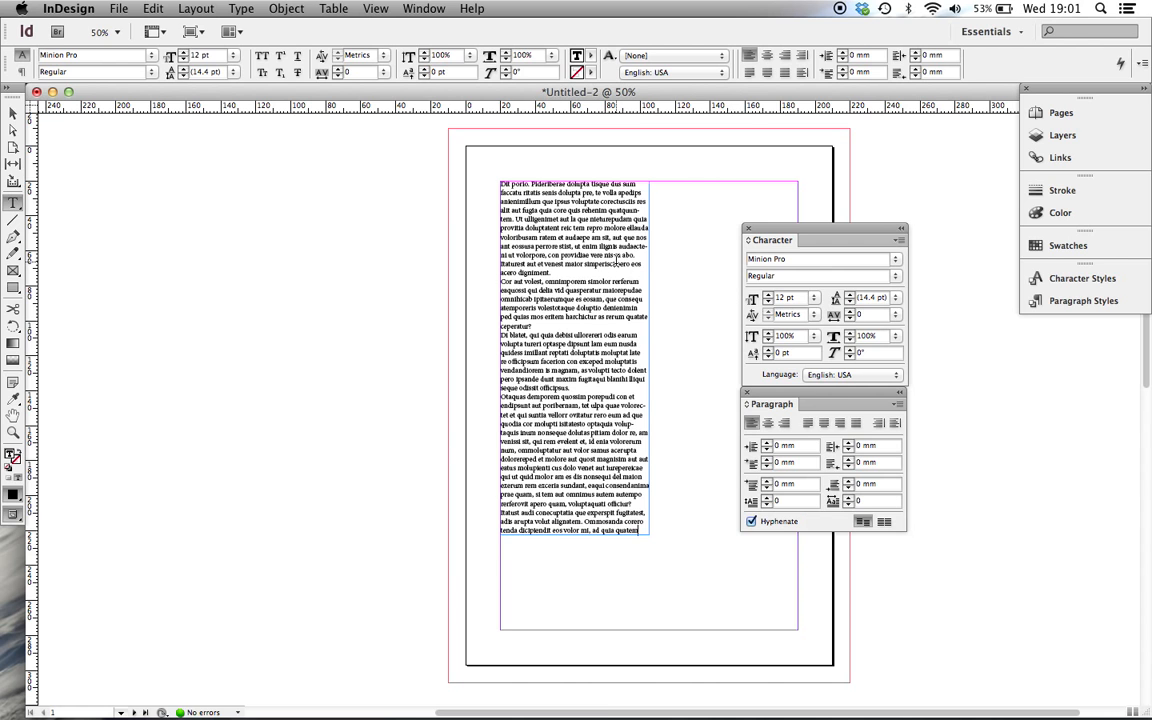
- Try Minion Pro Bold Cond on the first paragraph of the placeholder text and undo the font change
key("super+equal")
scroll(616, 262, "up", 5)
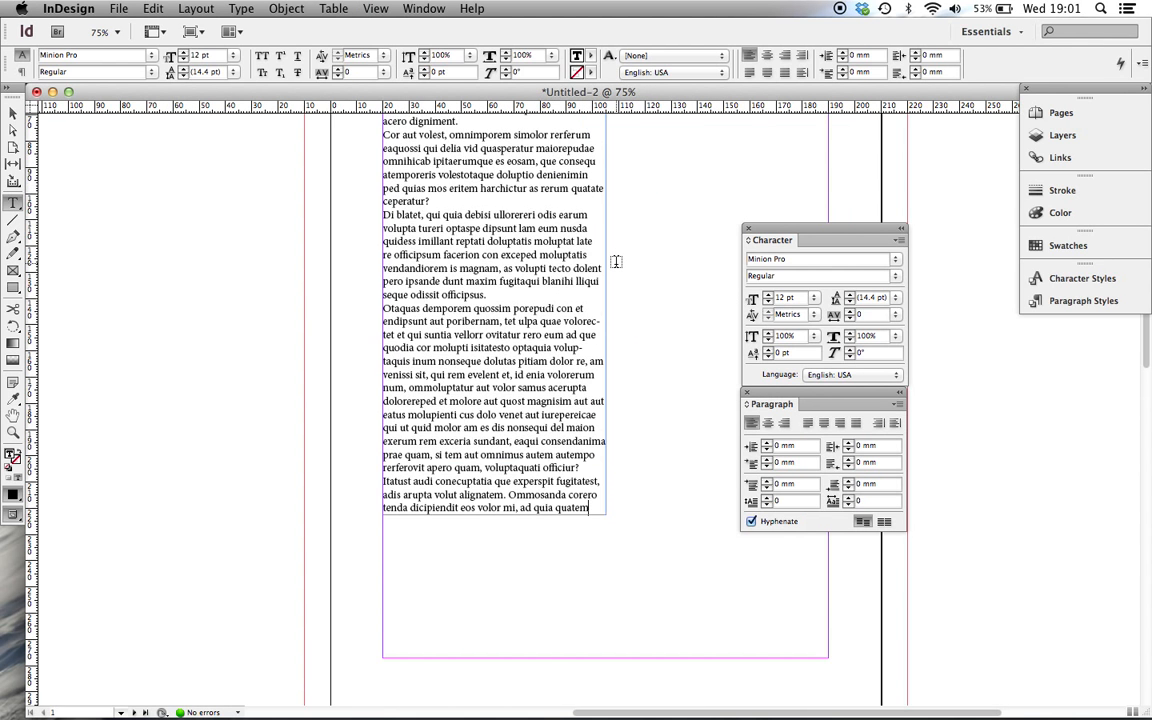
left_click_drag(519, 263, 380, 132)
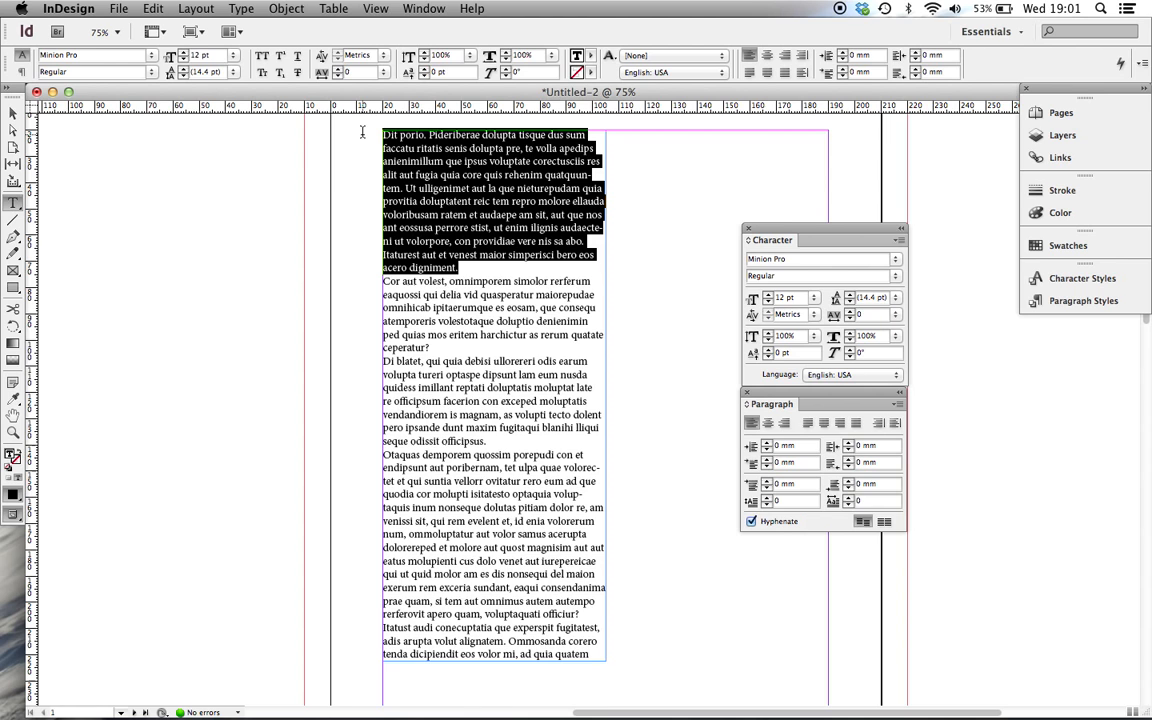
left_click(895, 259)
mouse_move(897, 262)
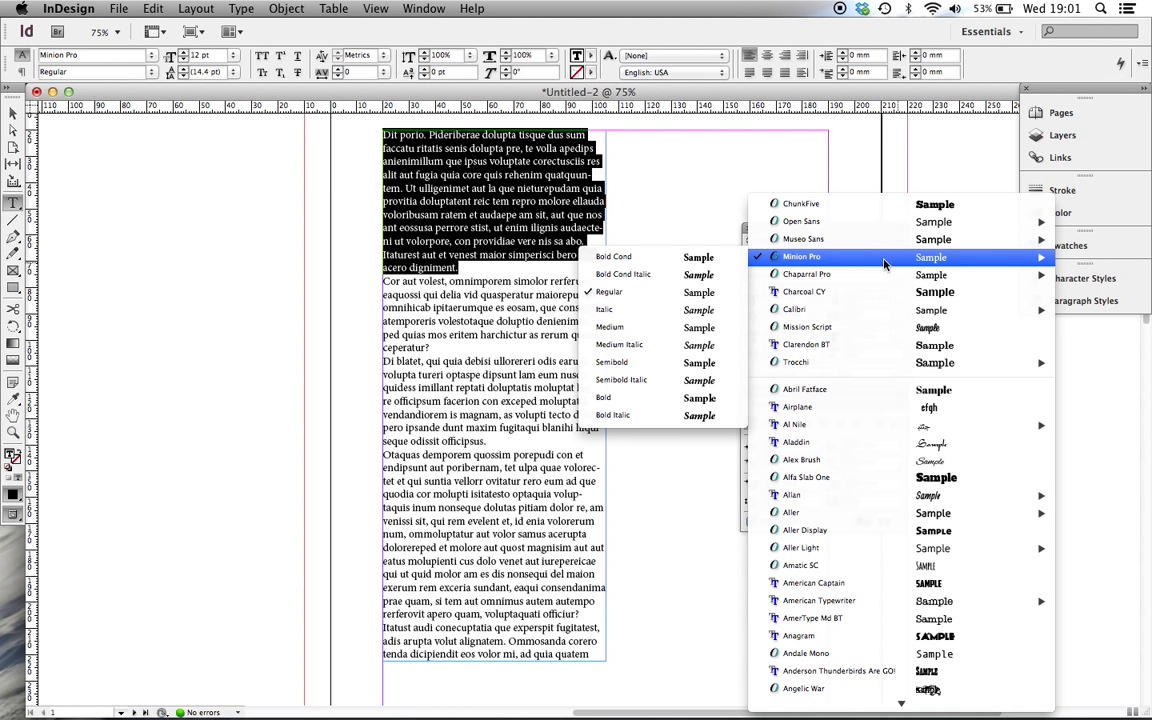
left_click(600, 232)
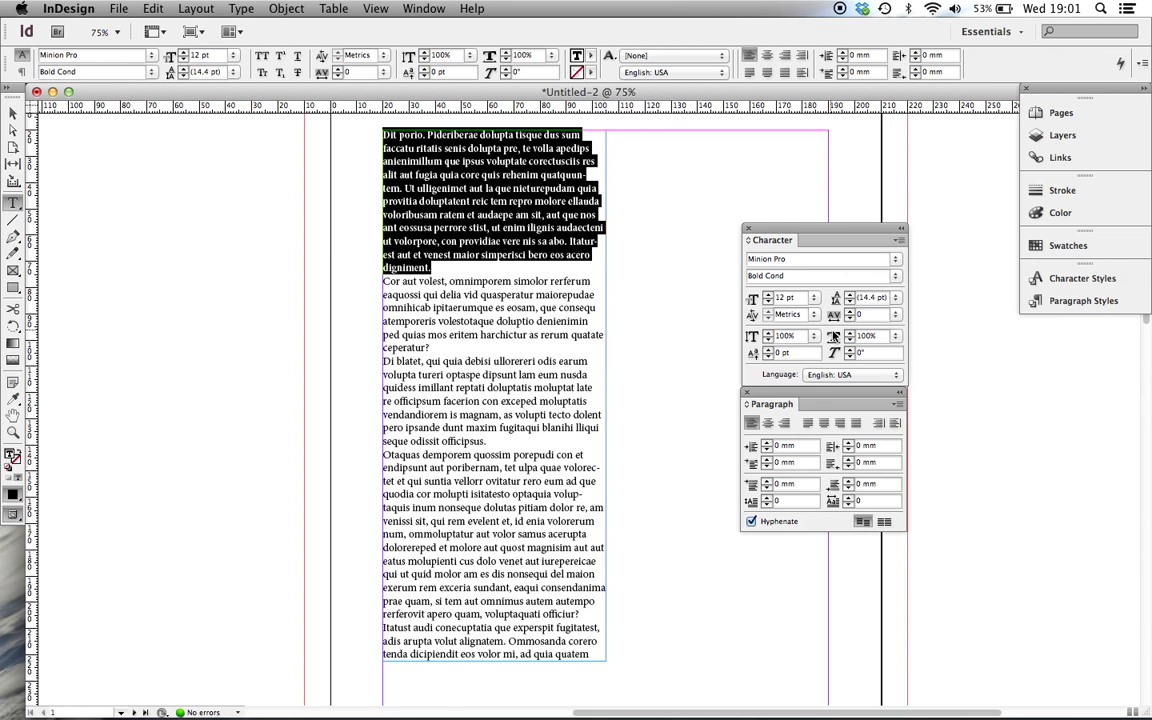
key("super+z")
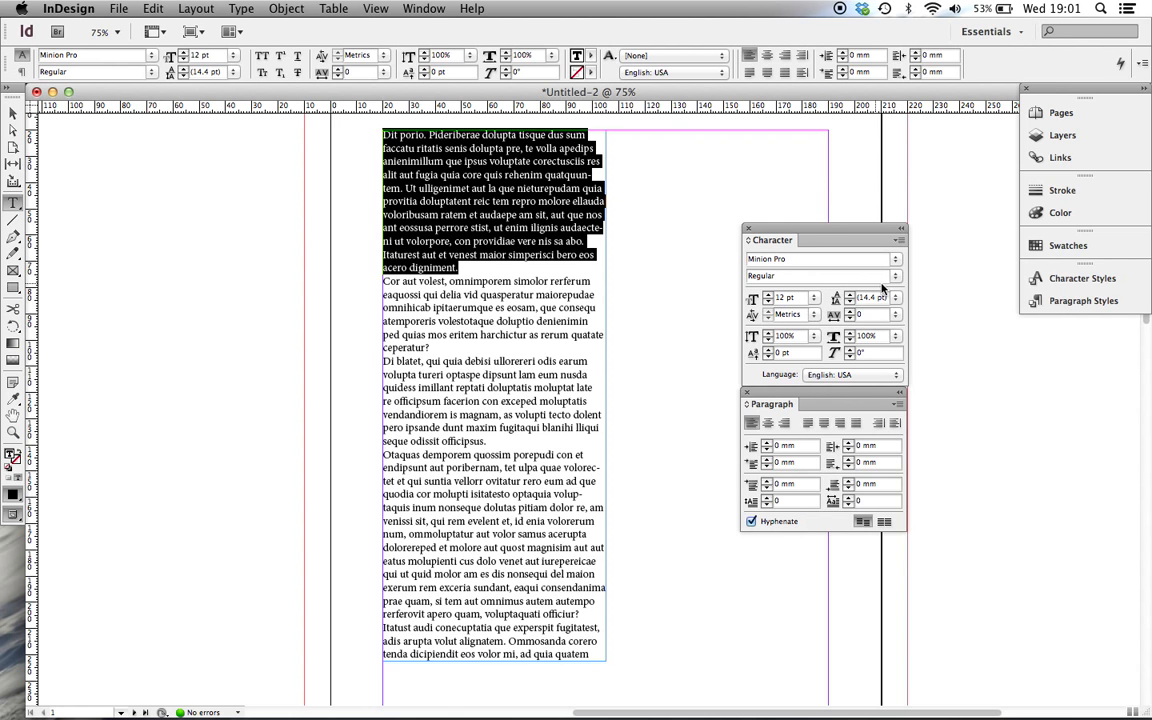
- View the font style choices and try another font size on the first paragraph, returning it to 12 pt
left_click(895, 277)
left_click(895, 280)
left_click(768, 295)
left_click(768, 301)
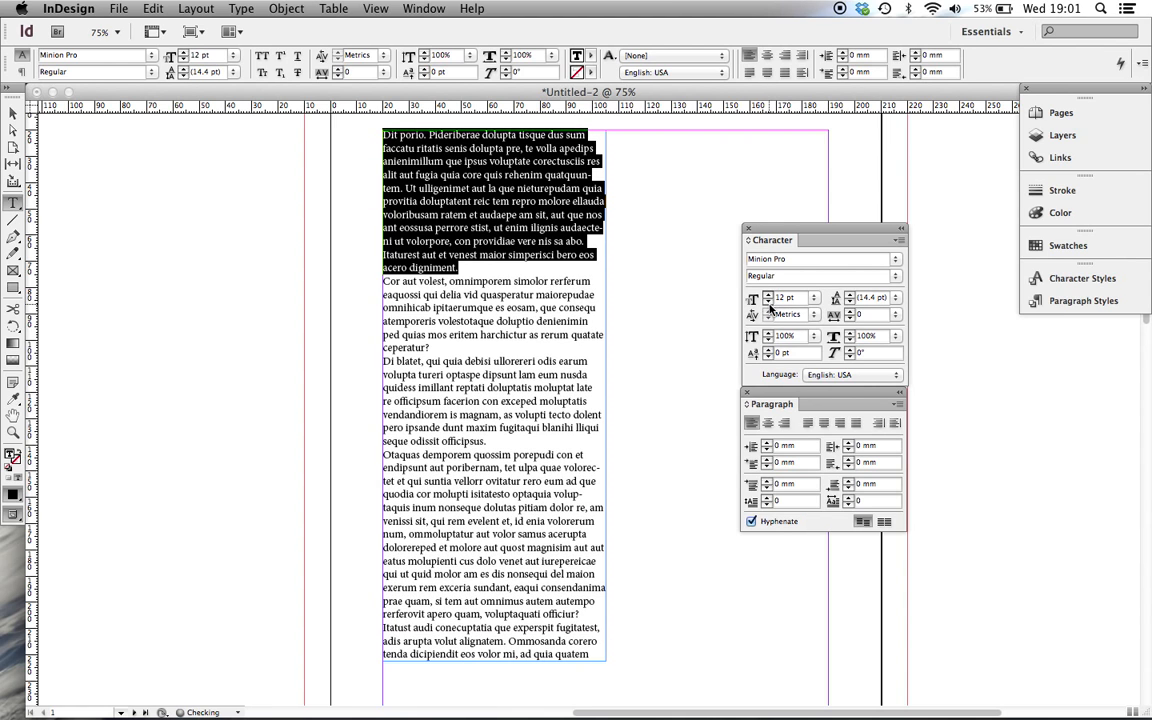
- Set the first paragraph's leading to 15 pt
left_click(849, 297)
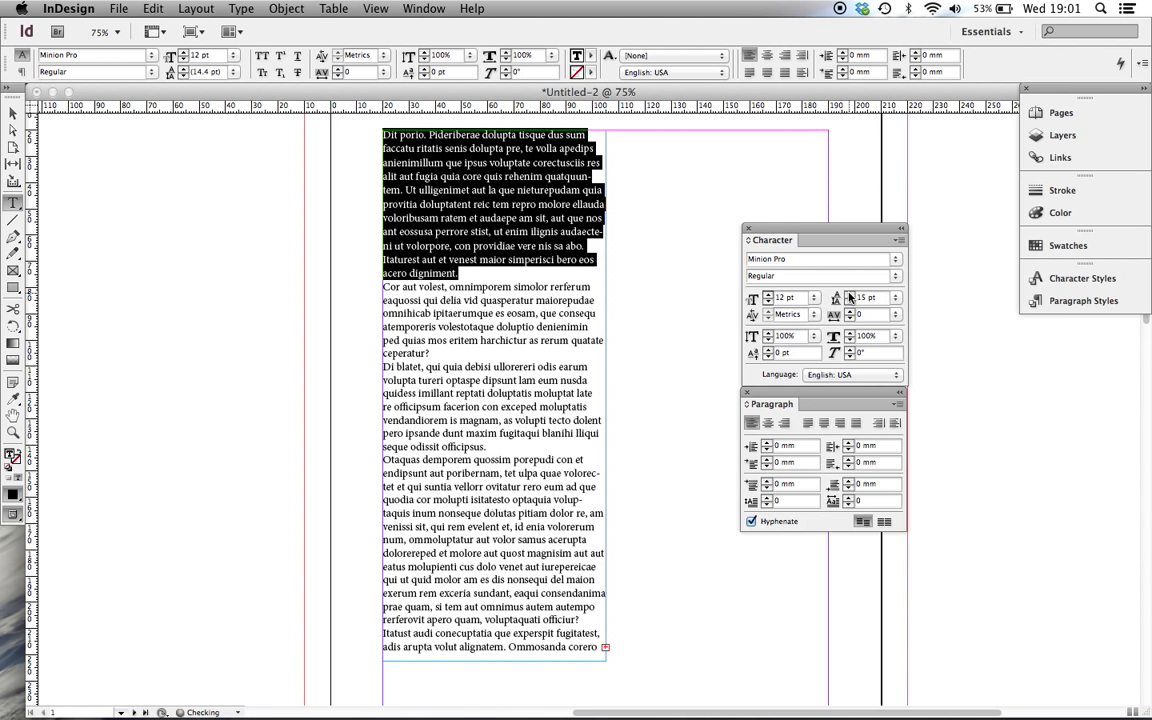
left_click(849, 297)
left_click(849, 298)
left_click(849, 304)
- Try increasing the first paragraph's tracking to 30 and reset it to 0
left_click(488, 231)
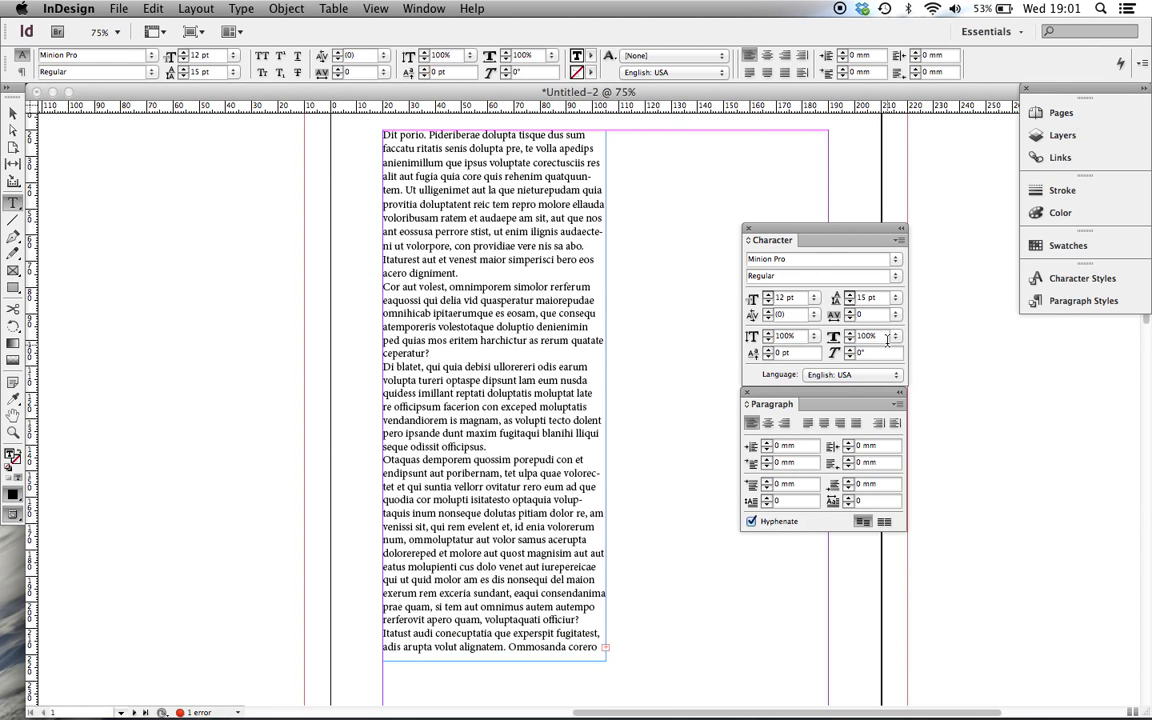
left_click(364, 133, "shift")
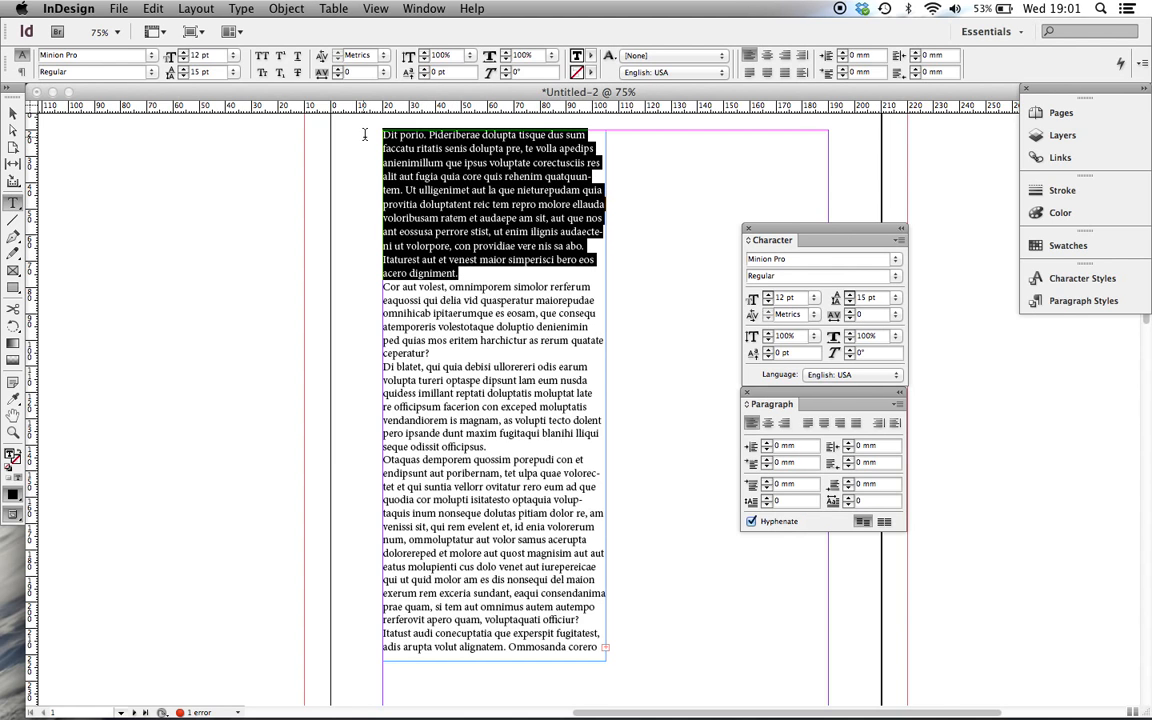
left_click(850, 312)
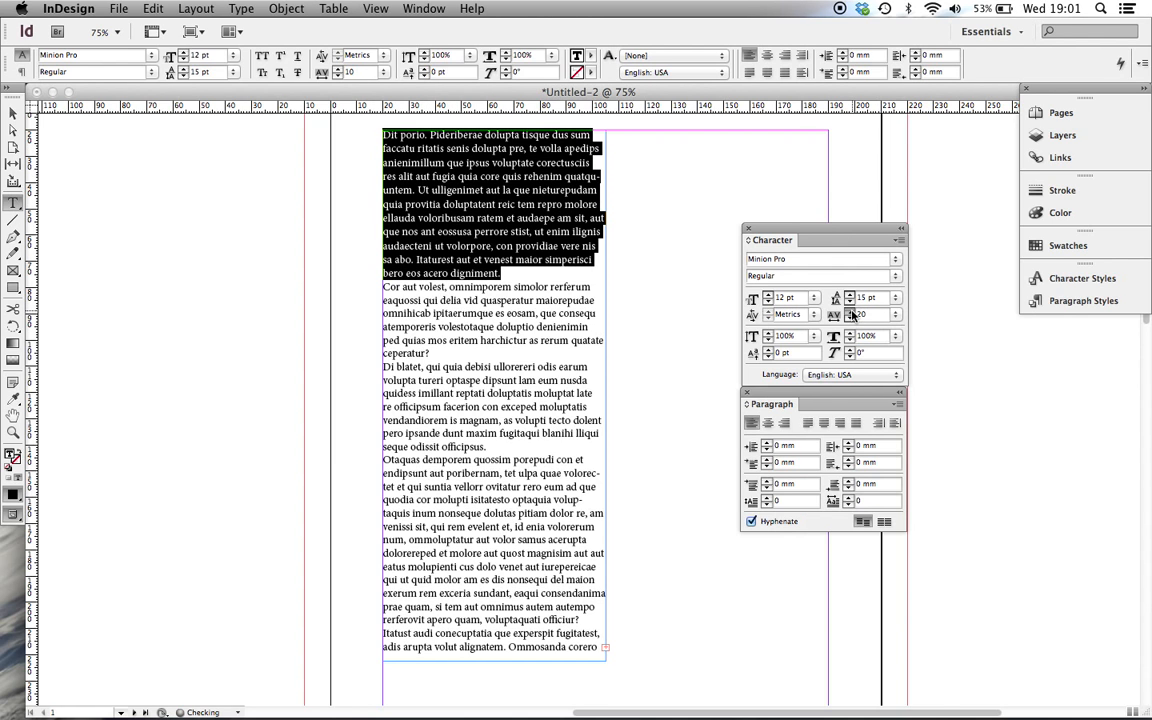
left_click(851, 313)
left_click(851, 313)
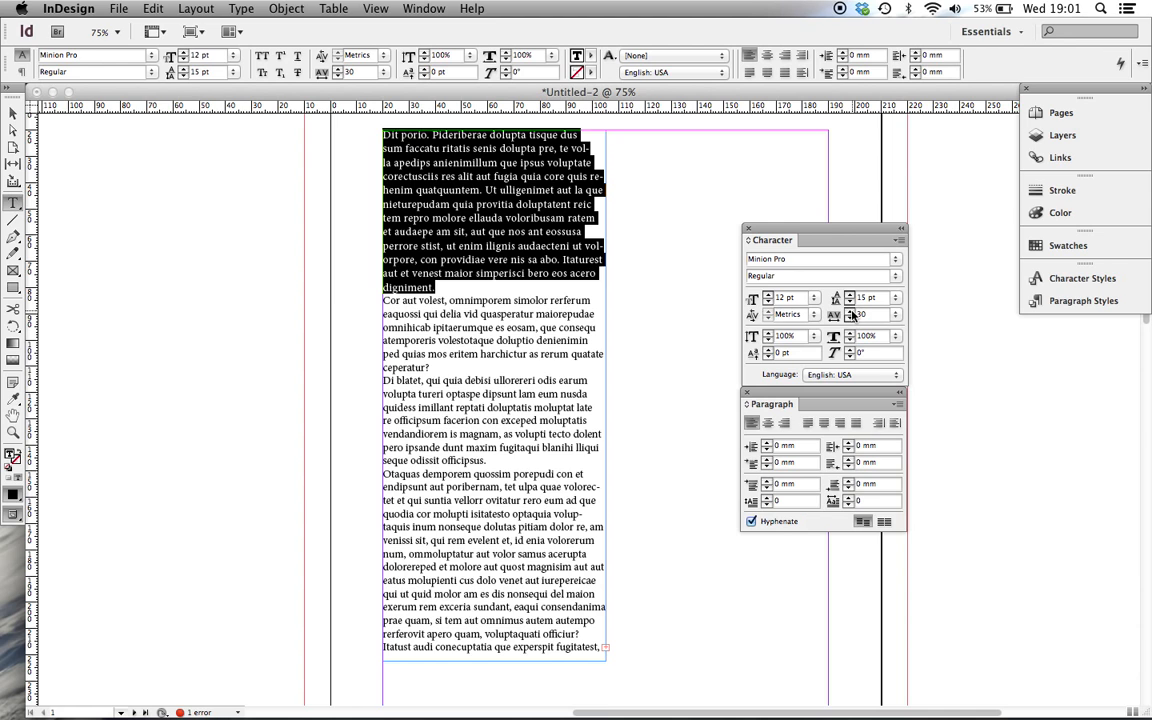
left_click(895, 314)
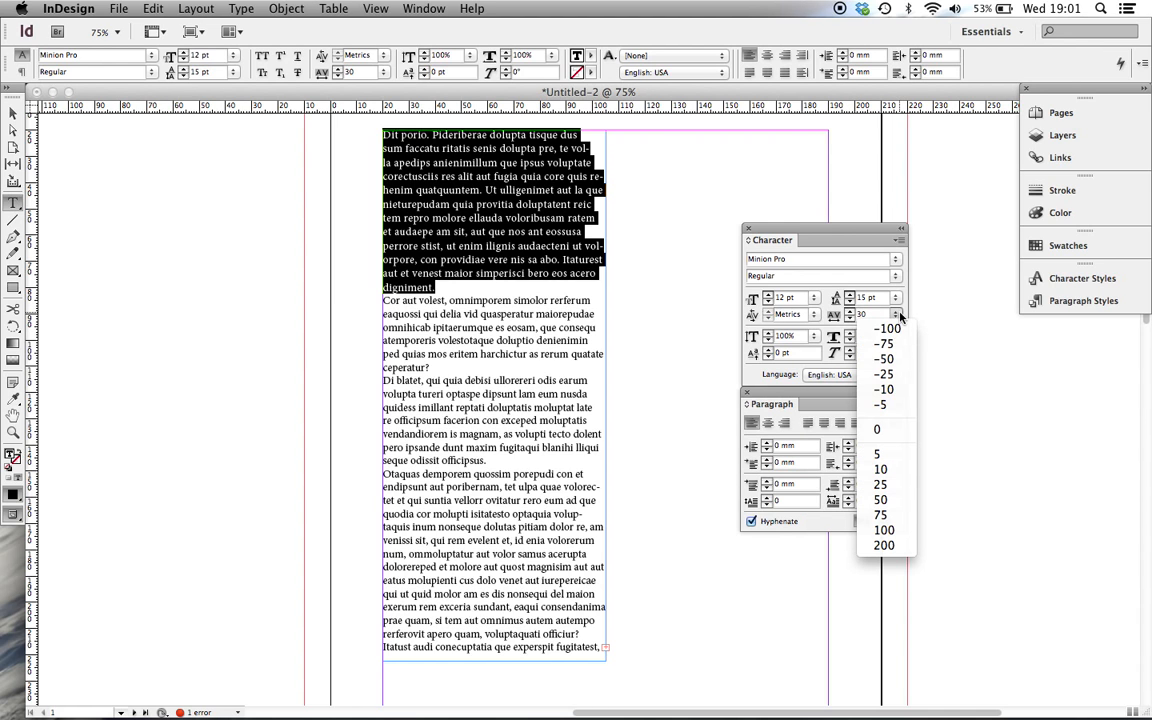
left_click(898, 430)
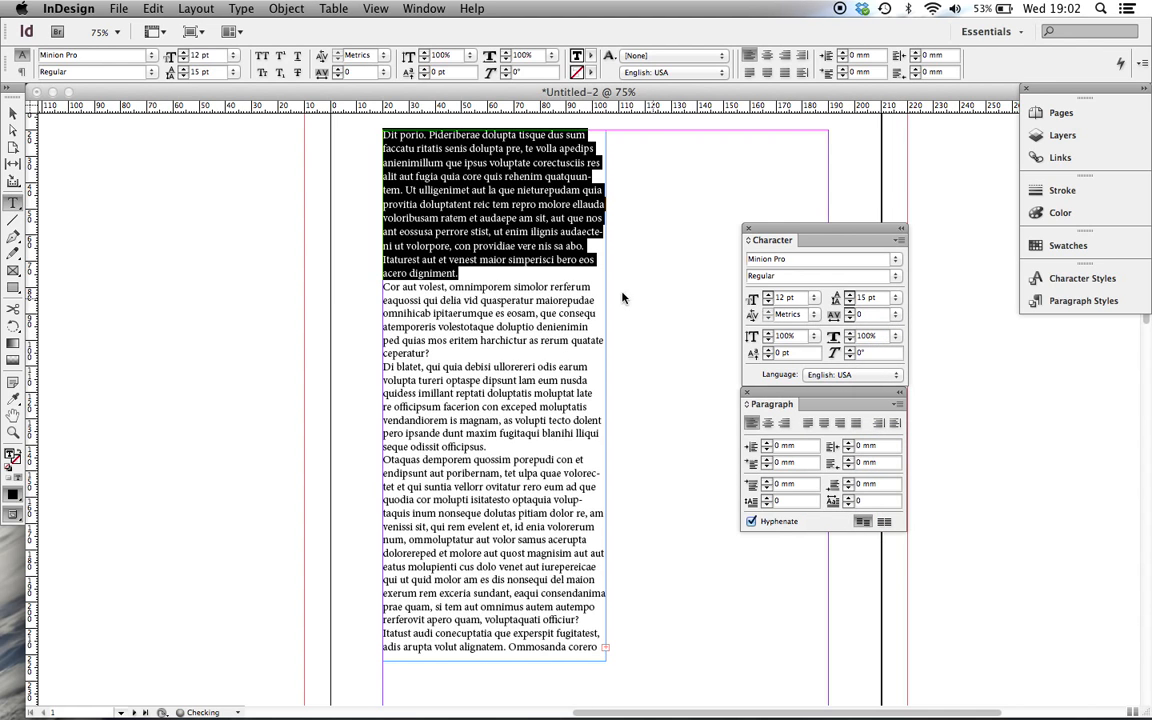
- Place the text cursor inside a word of the first paragraph and examine the kerning options, keeping Metrics
left_click(545, 204)
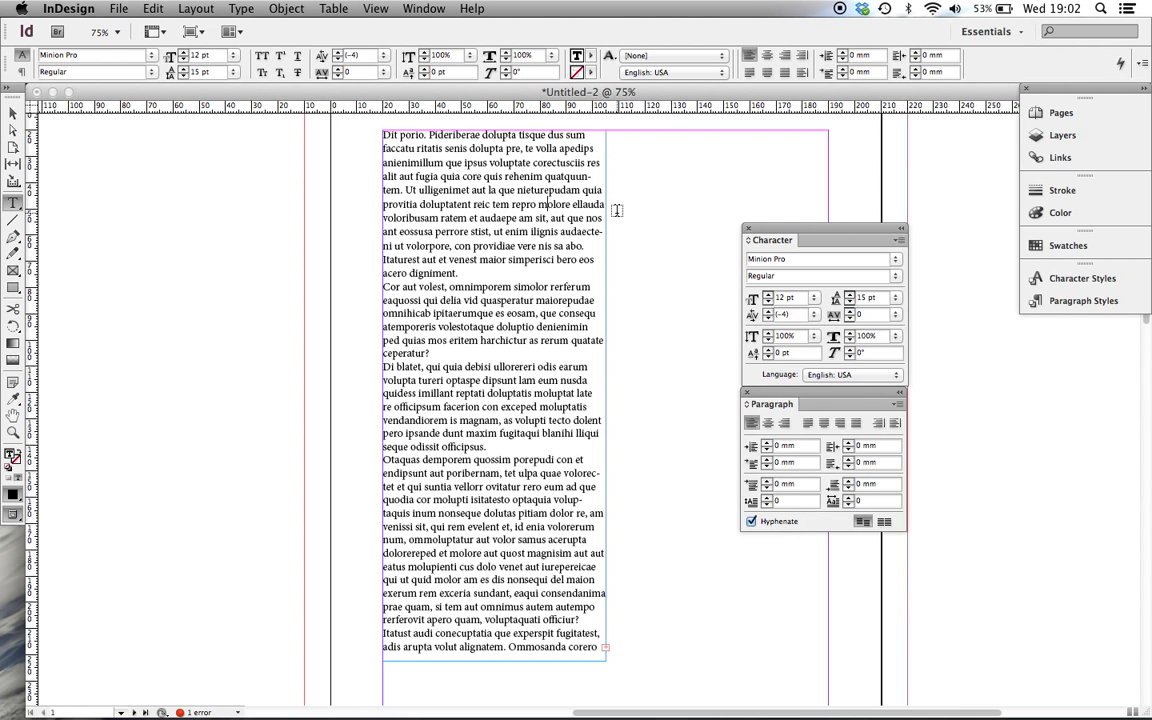
key("super+equal")
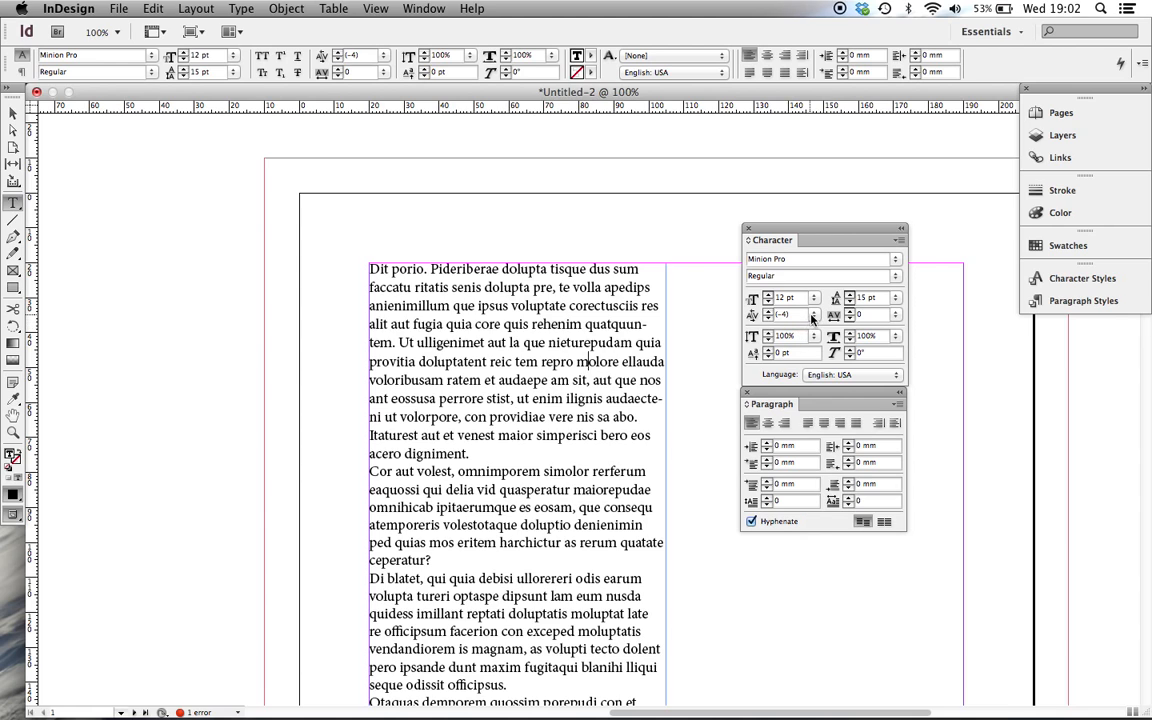
left_click(812, 316)
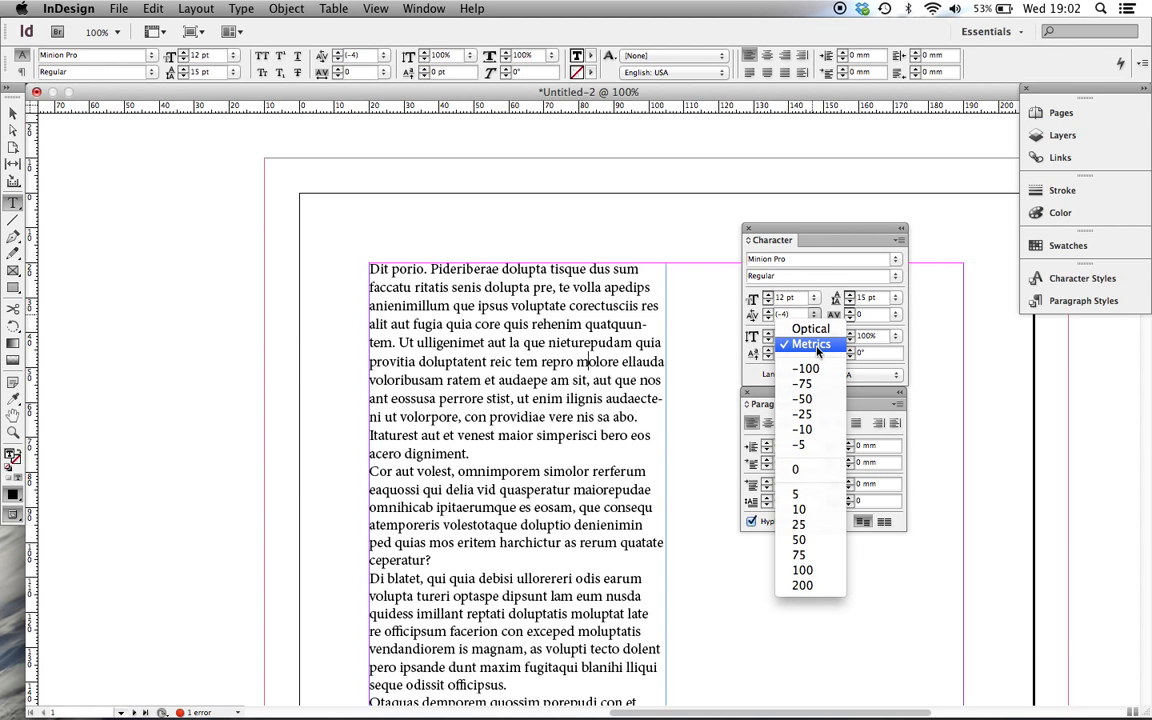
left_click(820, 318)
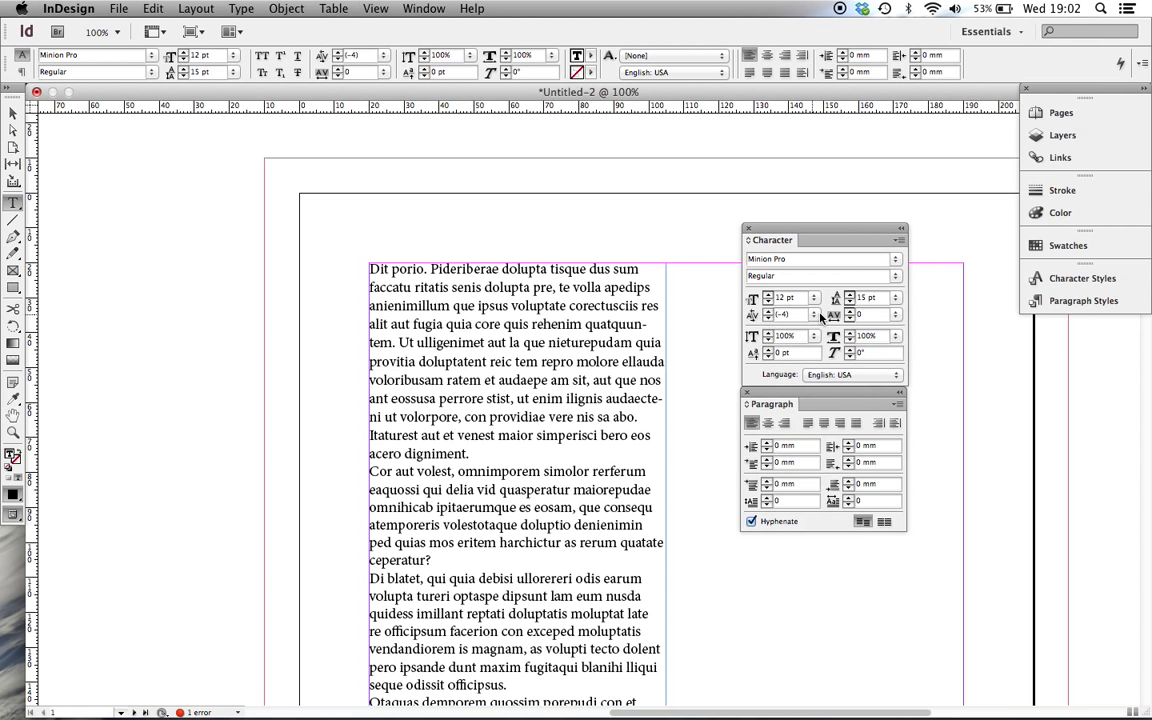
key("super+minus")
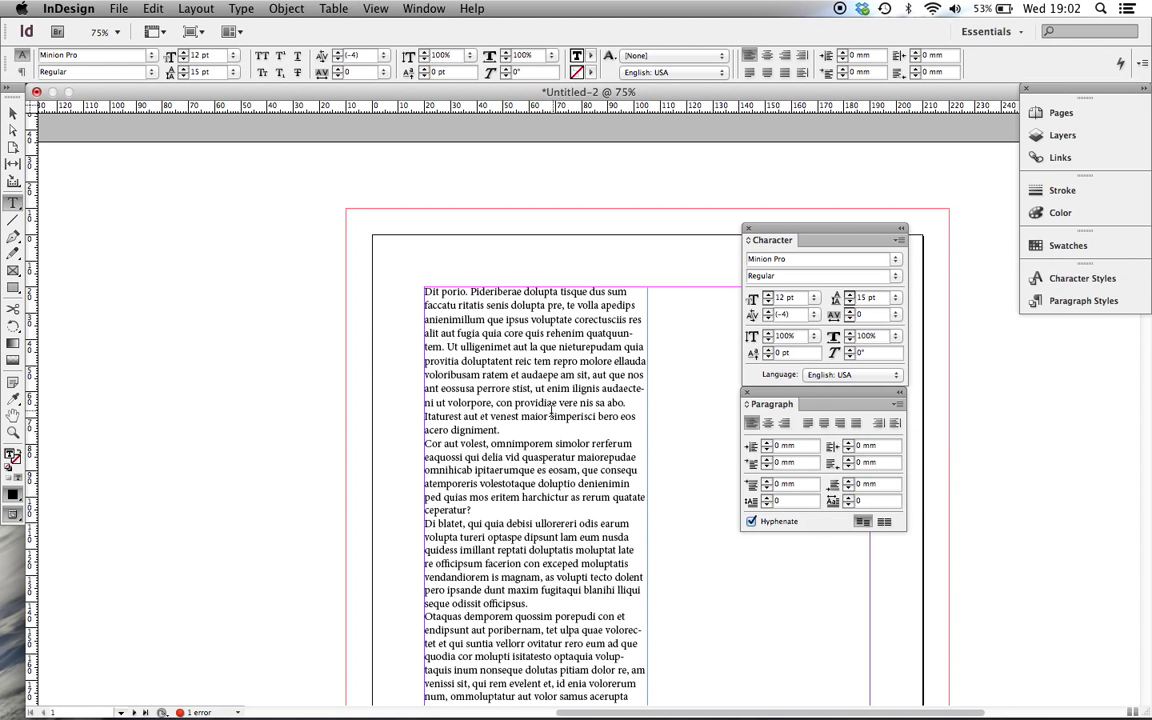
- Try centred, right and justified alignment on the first paragraph, returning it to left alignment
left_click_drag(530, 430, 424, 291)
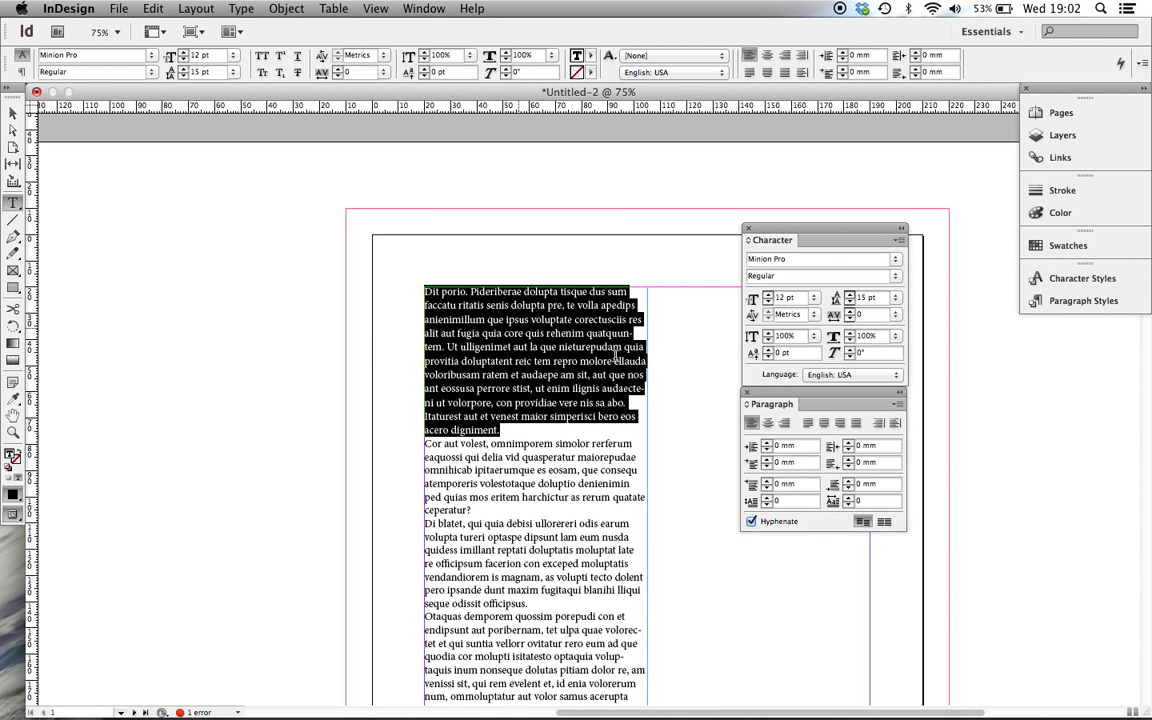
left_click(772, 423)
left_click(782, 424)
left_click(751, 423)
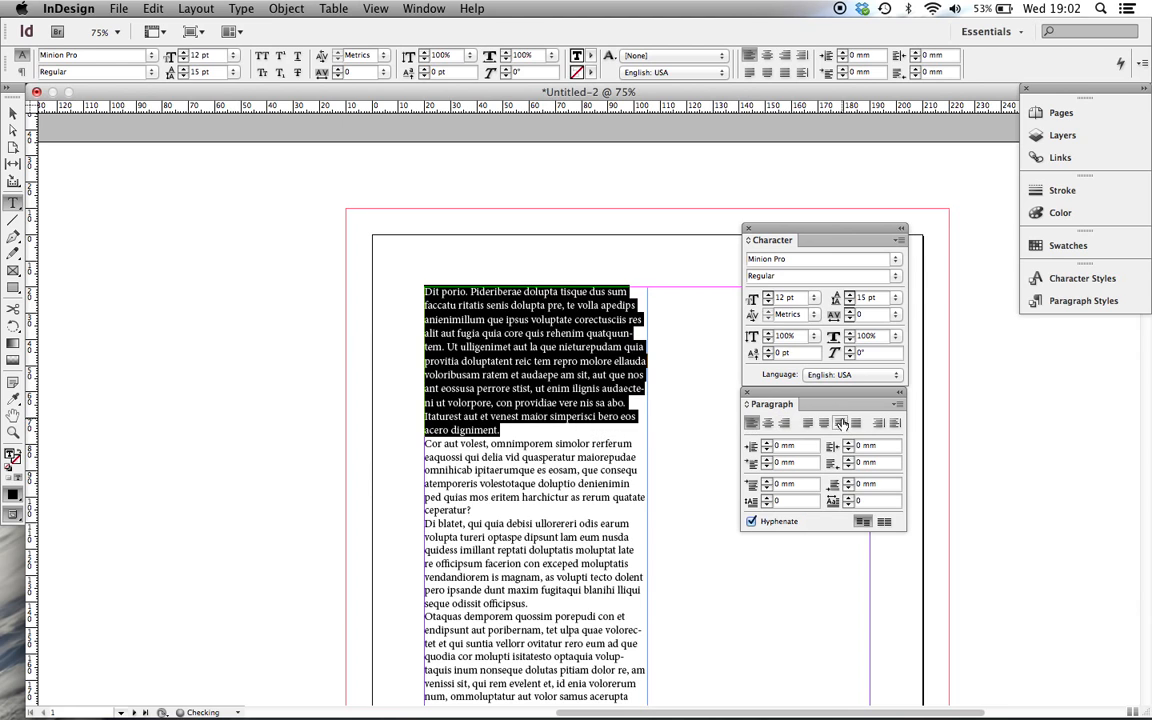
left_click(827, 424)
left_click(751, 423)
- Try a 3 mm left indent on the first paragraph and reset it to 0 mm
left_click(768, 444)
left_click(768, 444)
left_click(768, 444)
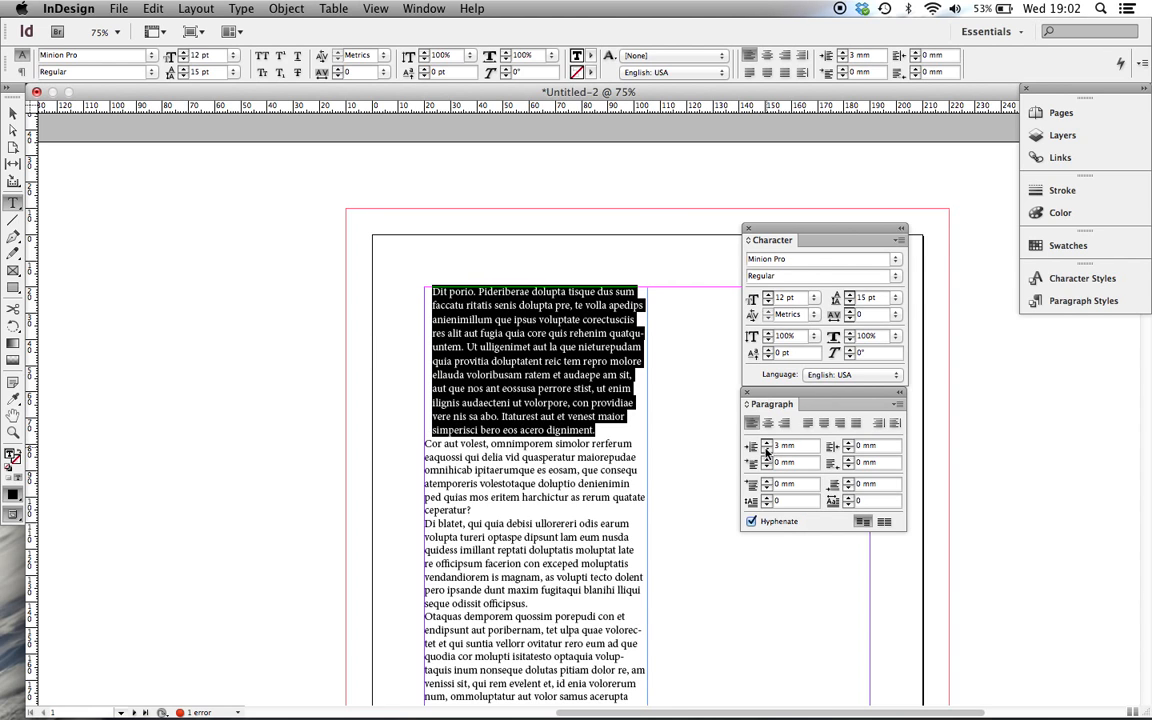
left_click(767, 450)
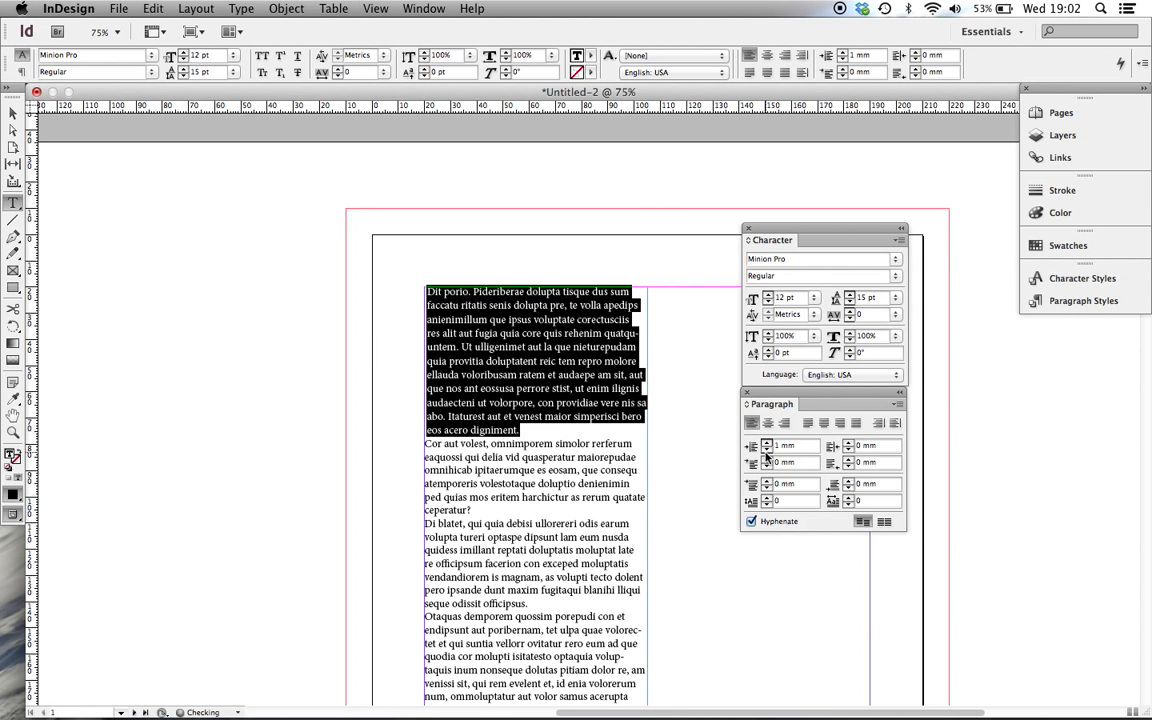
left_click(766, 452)
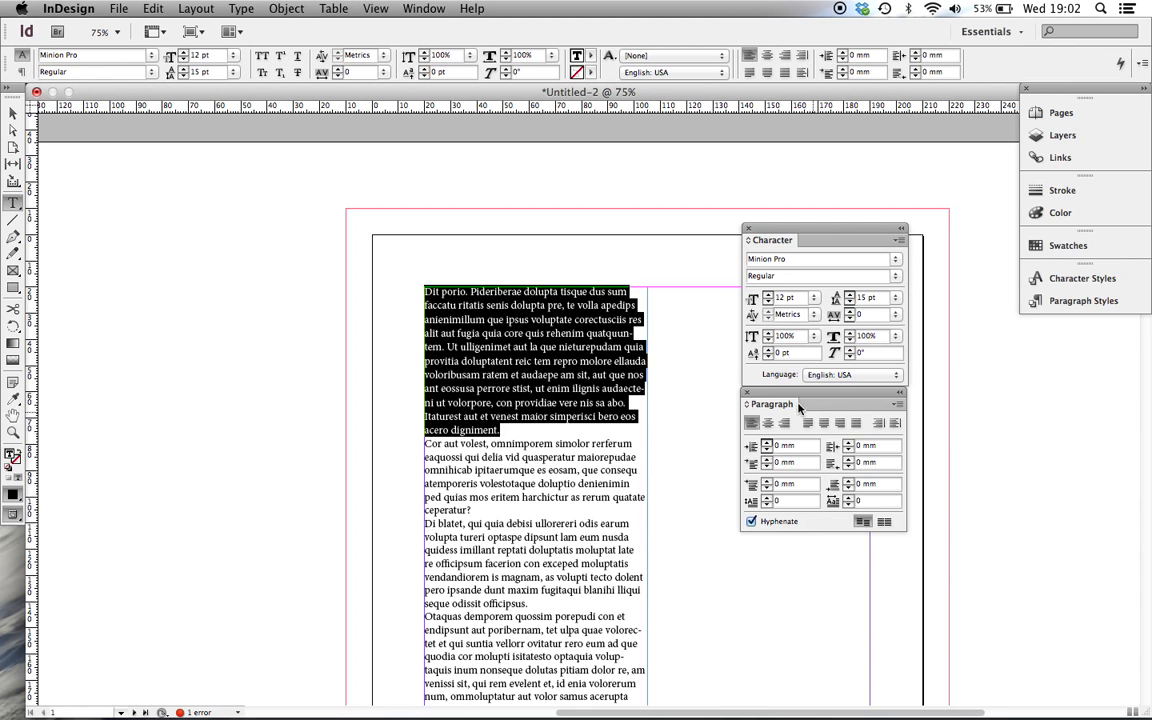
- Switch to the Selection tool and turn off hyphenation for the whole text frame
left_click(12, 113)
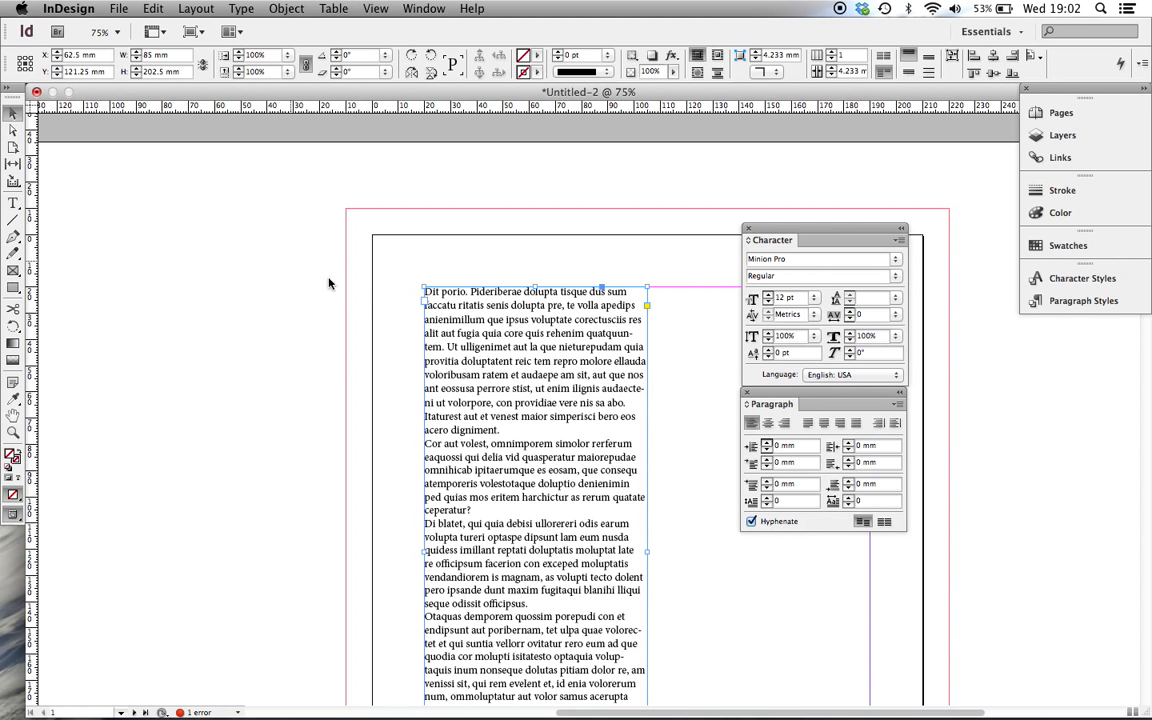
scroll(479, 346, "down", 3)
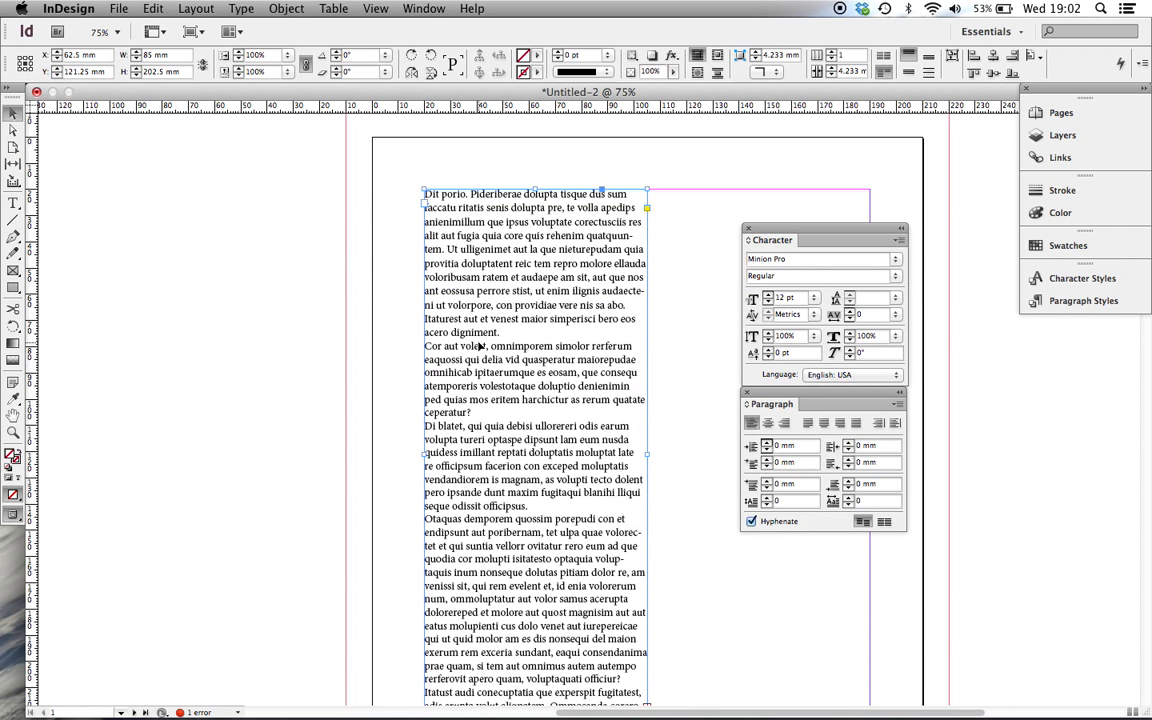
left_click(751, 522)
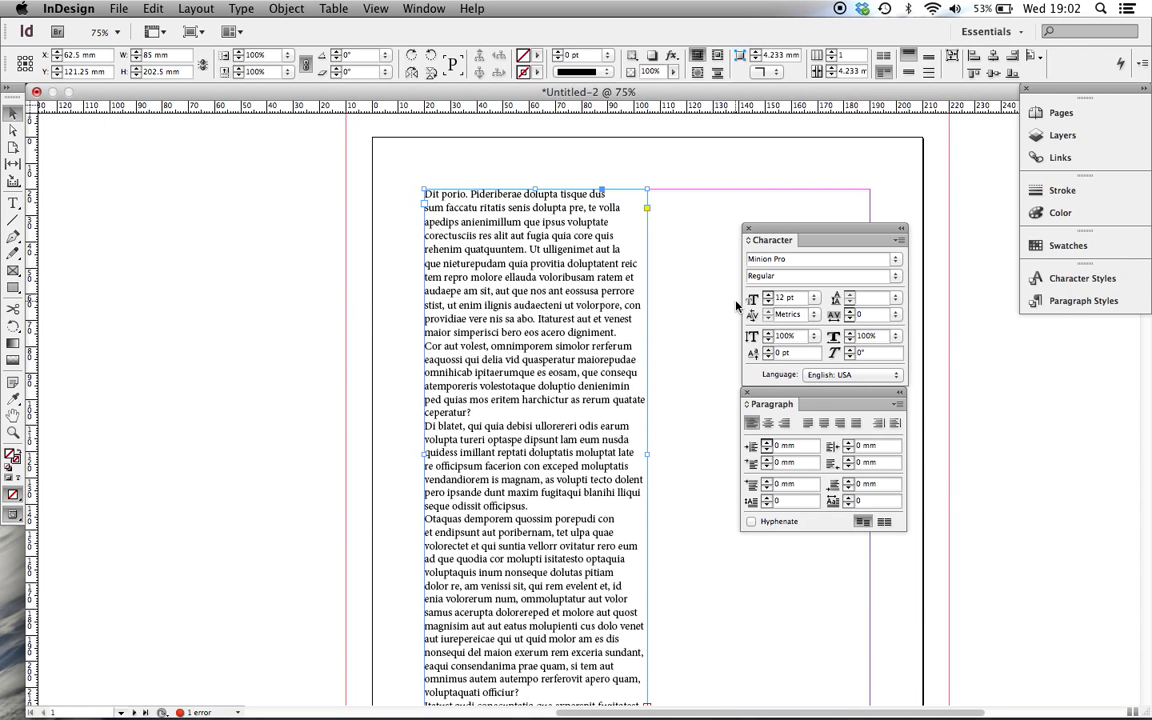
- Reposition the floating Character and Paragraph settings higher over page 1, keeping them stacked
left_click_drag(819, 229, 799, 154)
left_click_drag(853, 396, 834, 317)
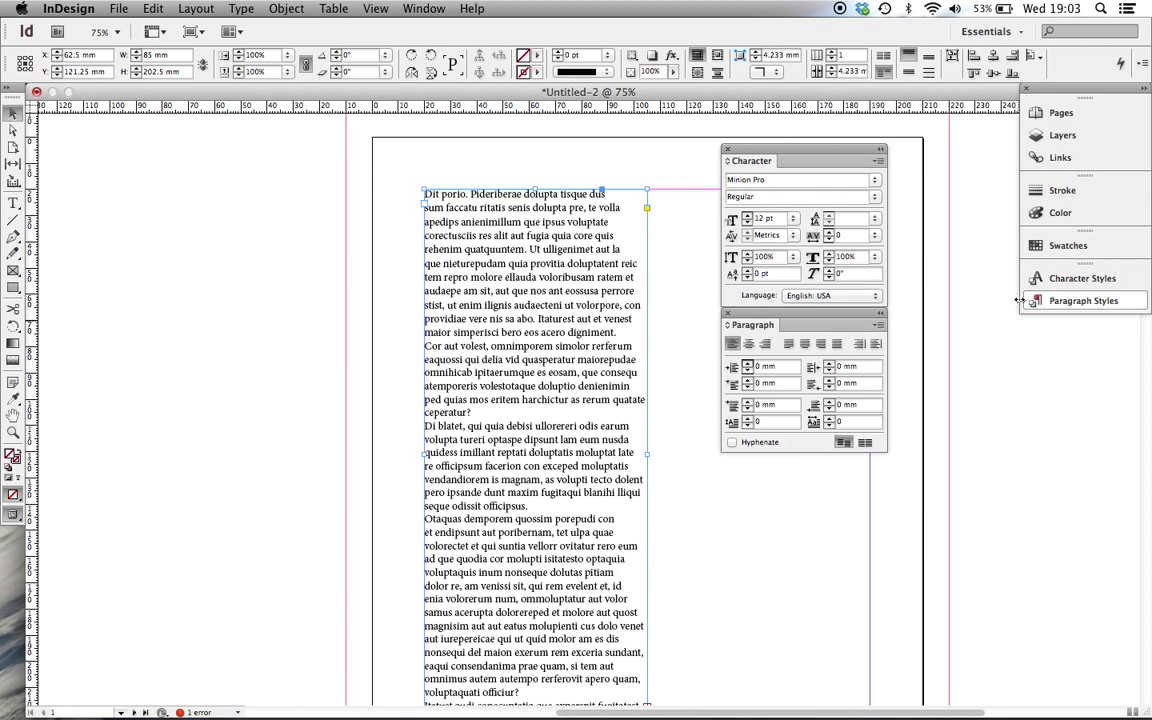
- Check which kinds of style panels are available without opening any of them
left_click(410, 8)
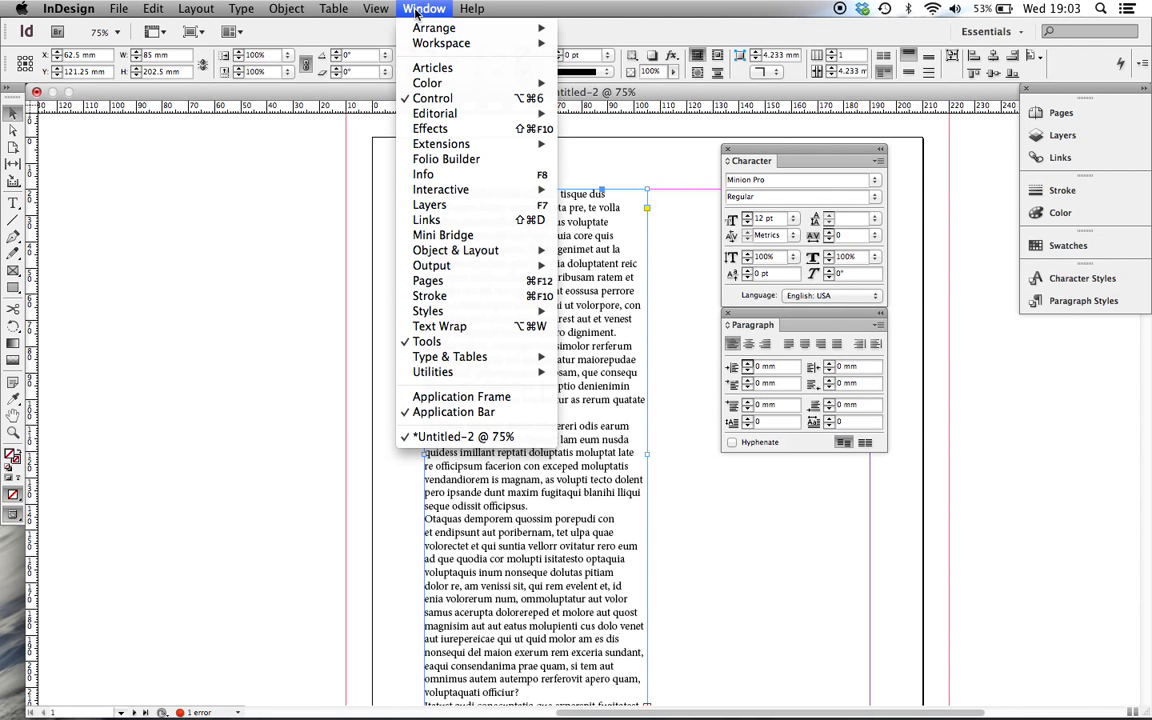
mouse_move(460, 314)
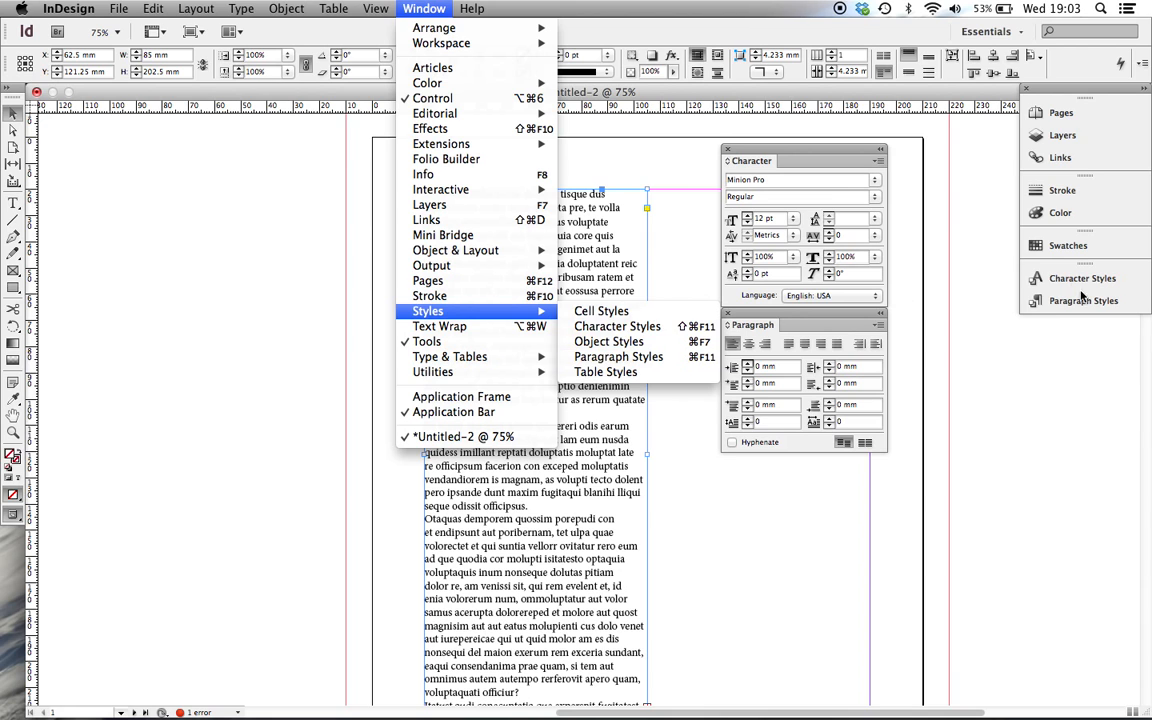
left_click(978, 380)
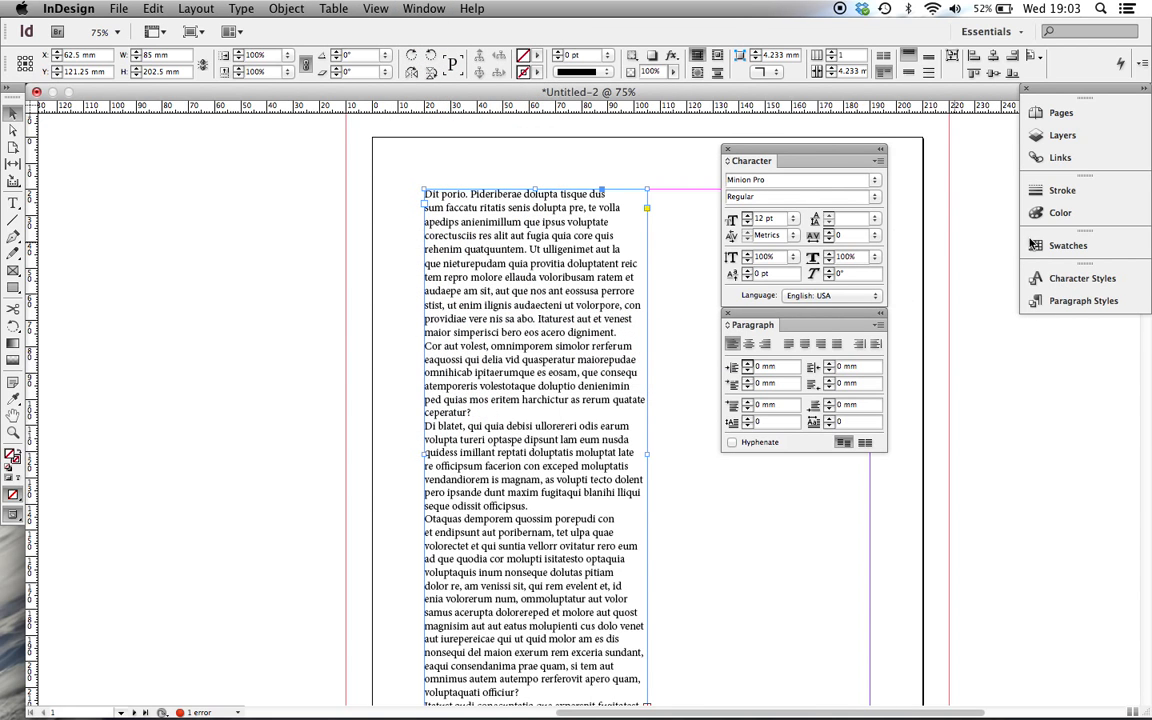
- Detach Character Styles and Paragraph Styles, group them in one expanded floating window beneath the Paragraph settings, and deselect the text frame
left_click_drag(1092, 279, 763, 498)
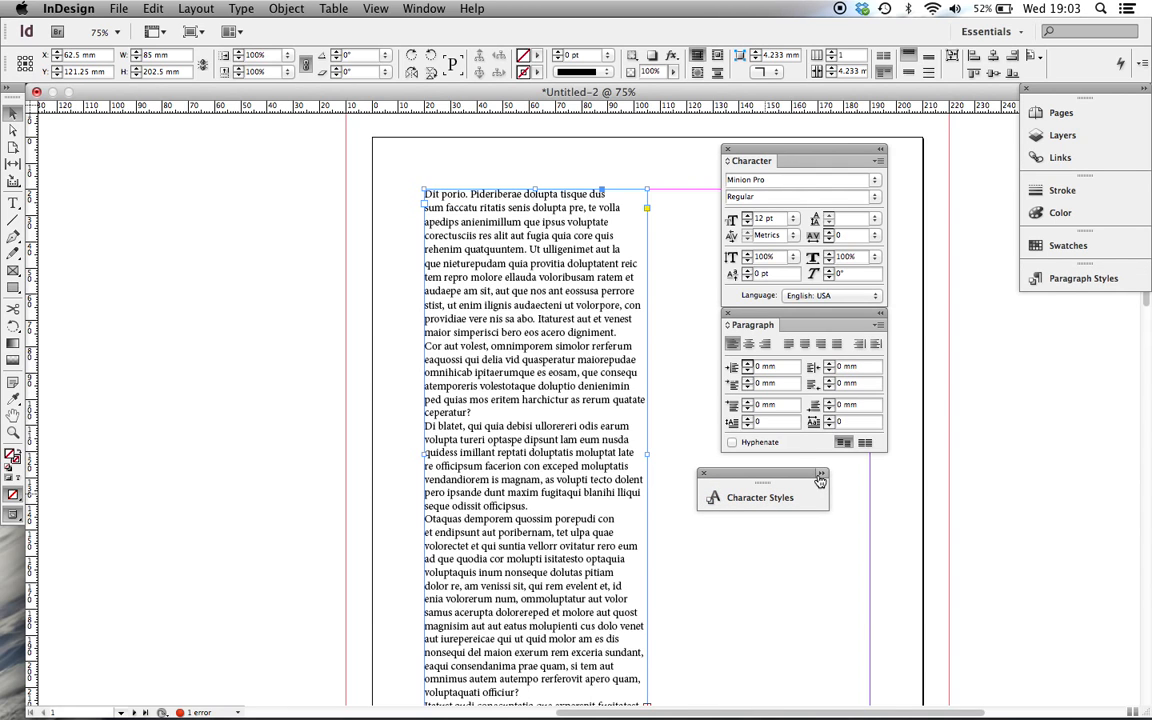
left_click(820, 474)
left_click_drag(1080, 279, 806, 487)
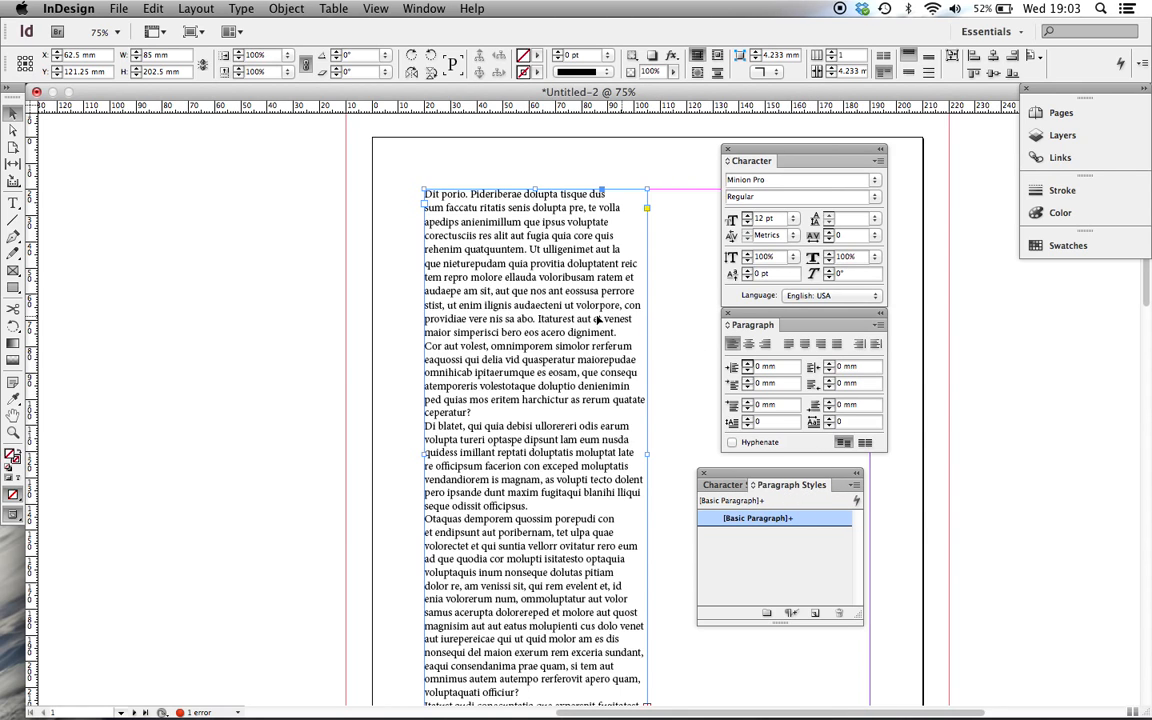
scroll(578, 378, "down", 2)
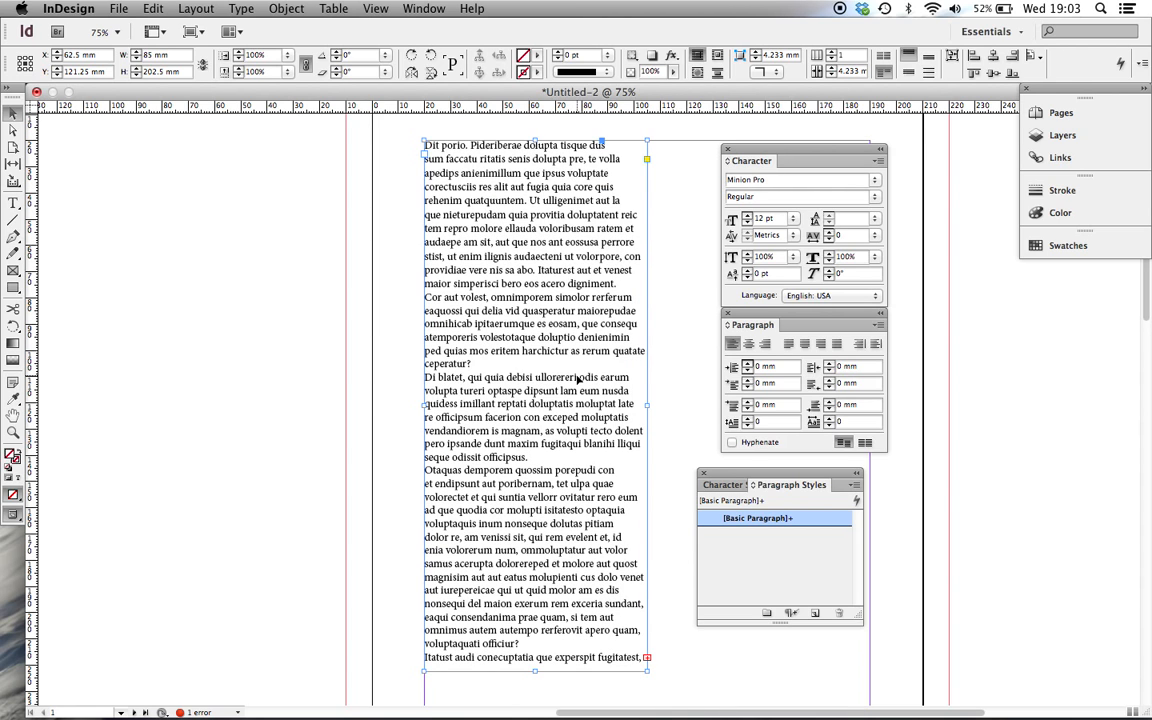
left_click(257, 212)
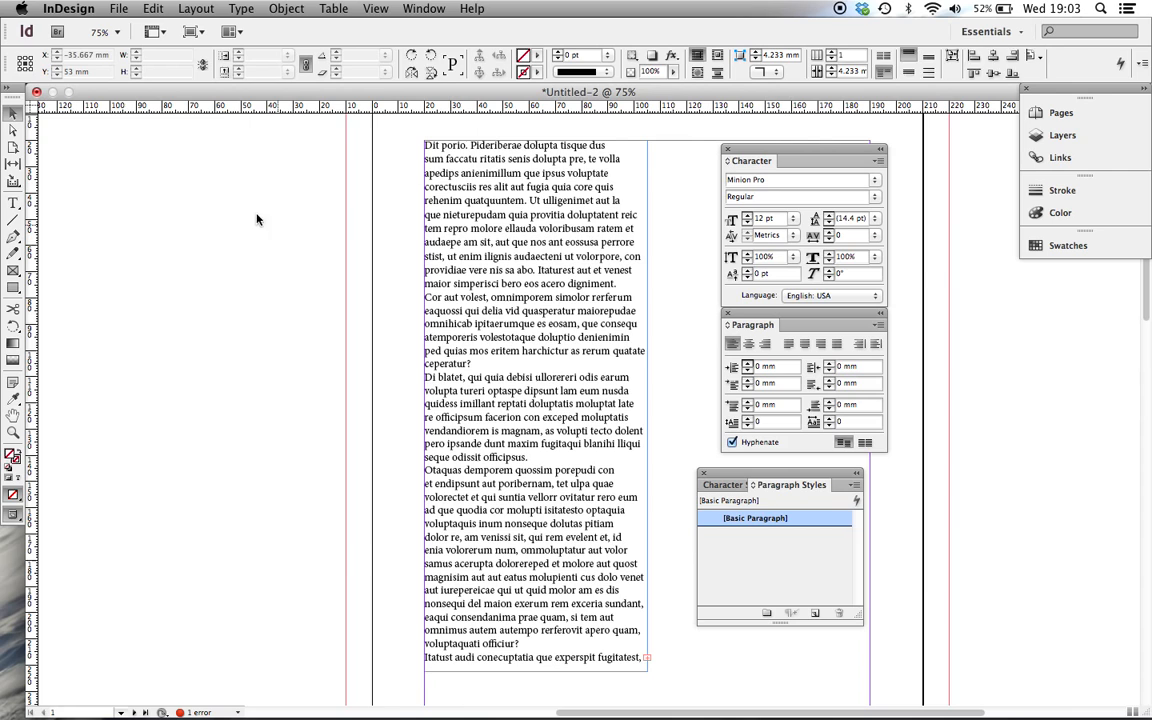
- Format the first two sentences of the opening paragraph in ChunkFive Roman at 10 pt with 18 pt leading
left_click(14, 203)
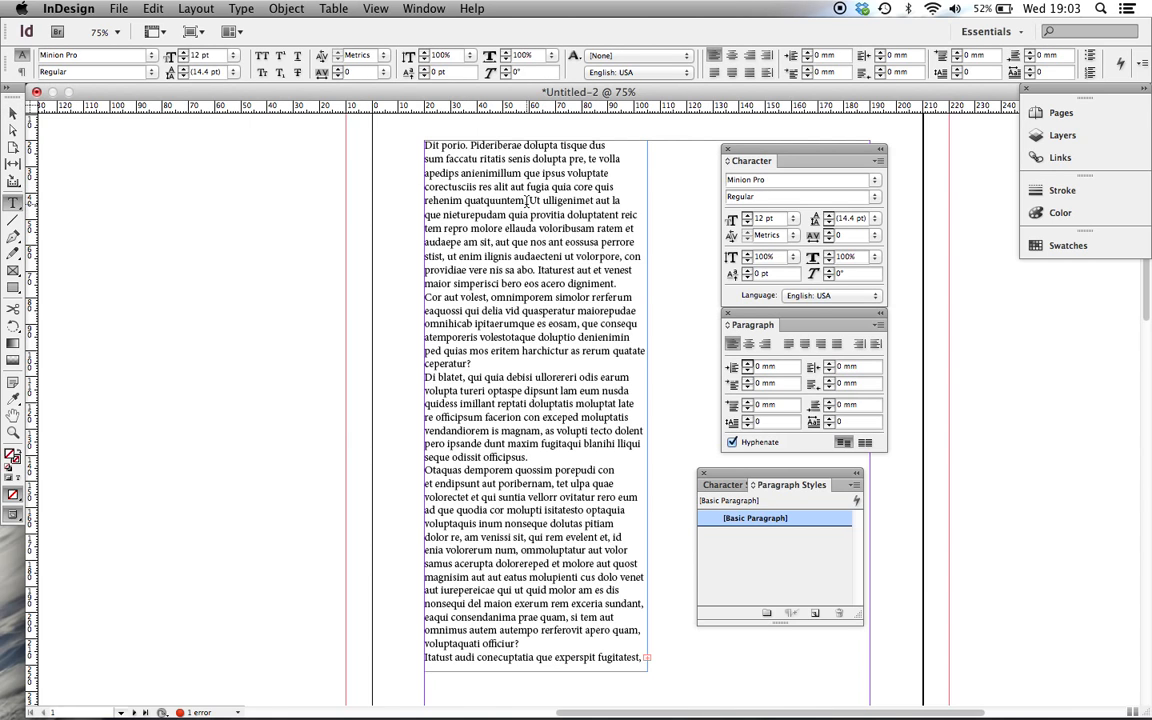
left_click_drag(527, 200, 410, 148)
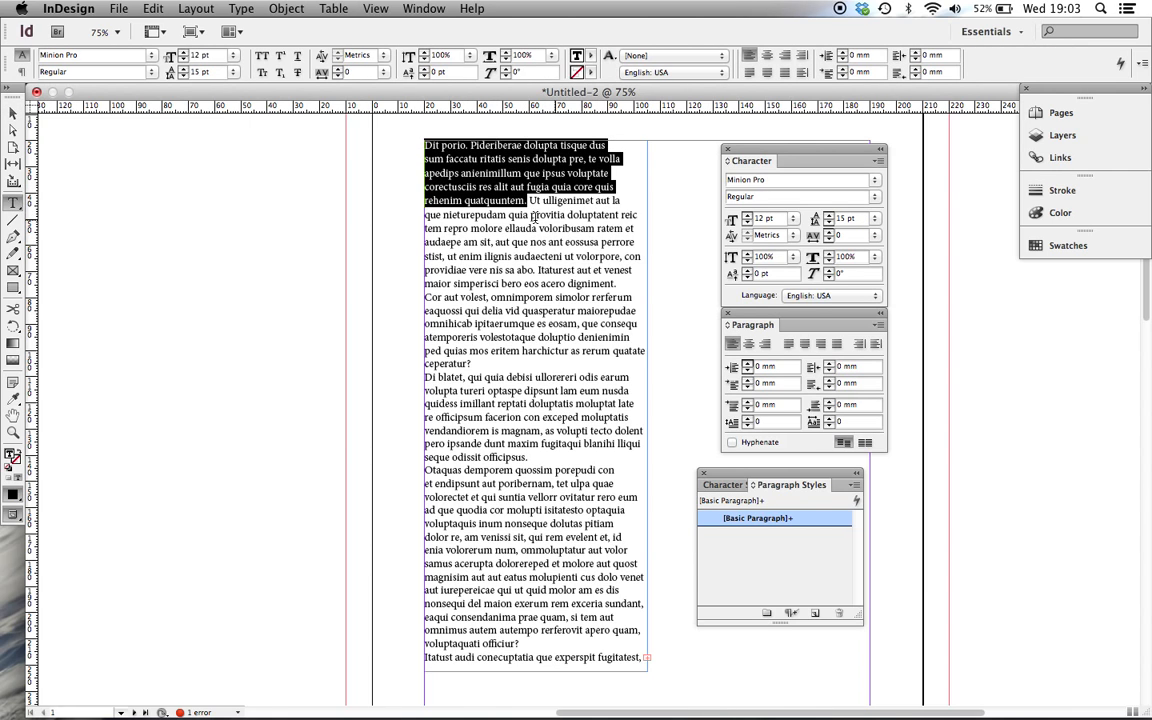
left_click(875, 180)
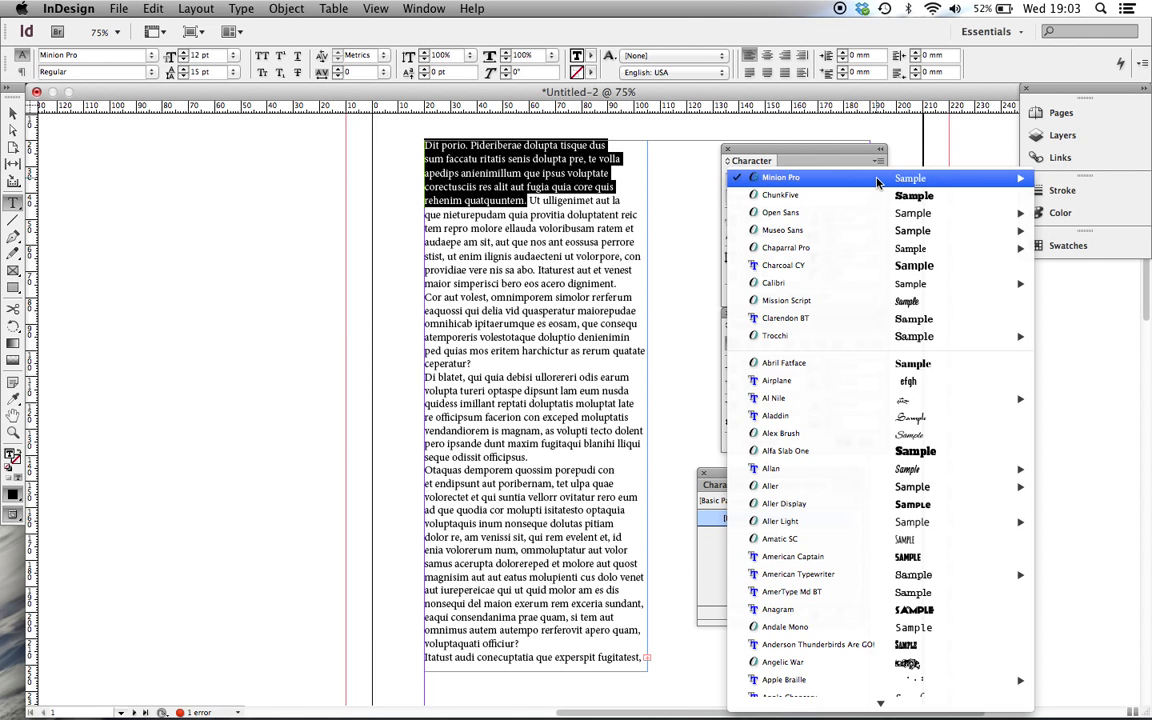
left_click(880, 195)
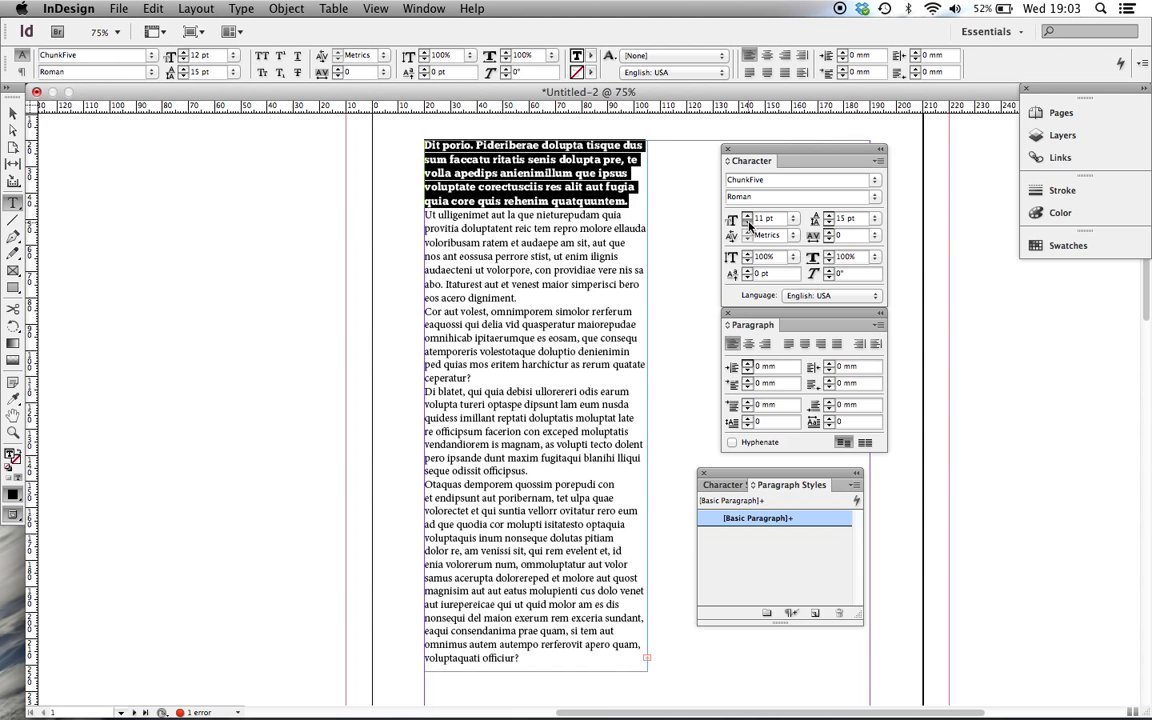
left_click(748, 222)
left_click(748, 222)
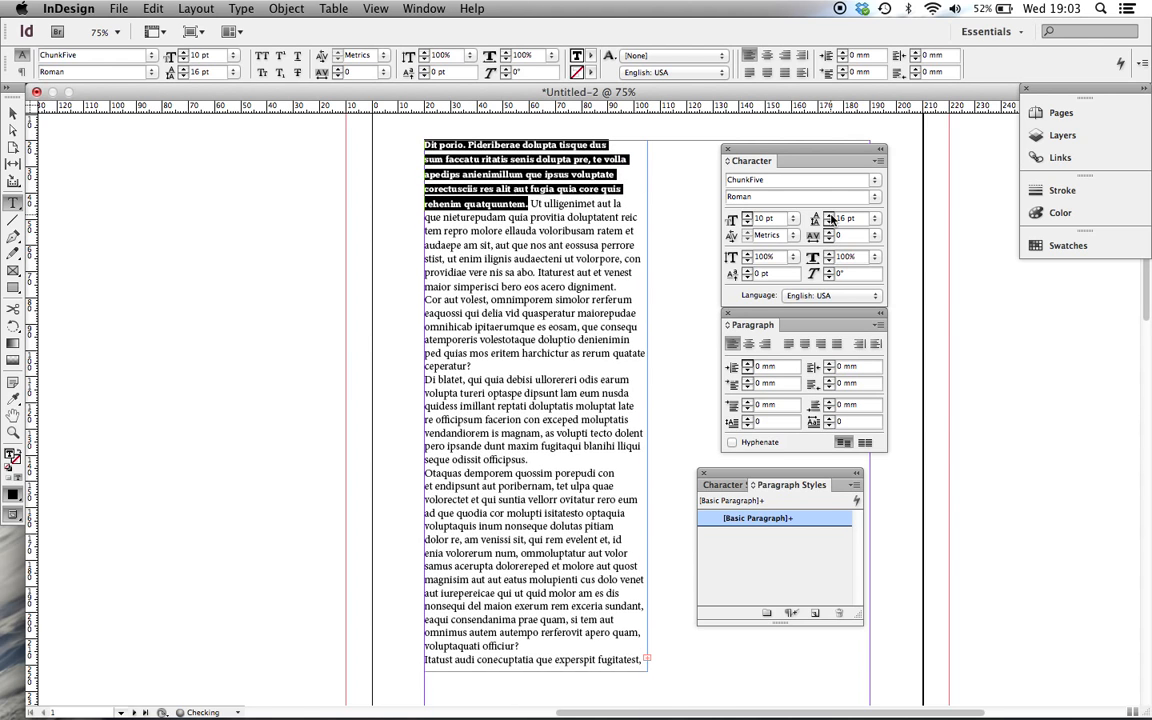
left_click(829, 215)
left_click(830, 216)
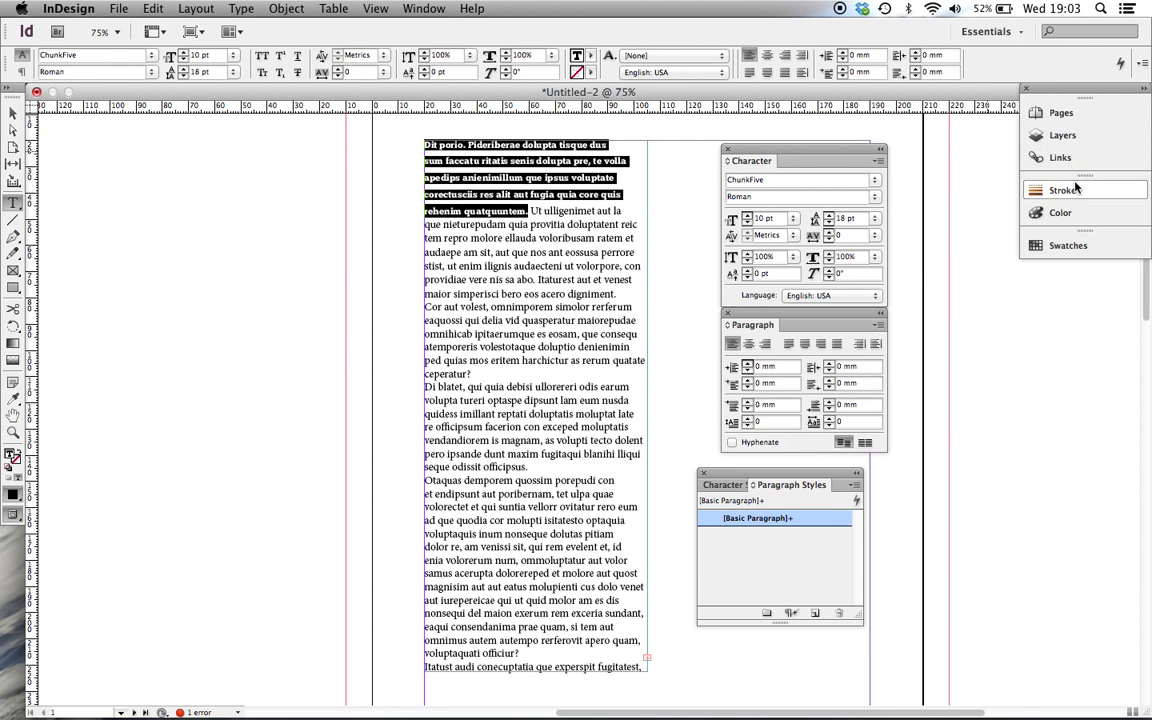
- Colour the selected opening sentences with the cyan swatch C=100 M=0 Y=0 K=0 and switch to the Selection tool
left_click(1040, 210)
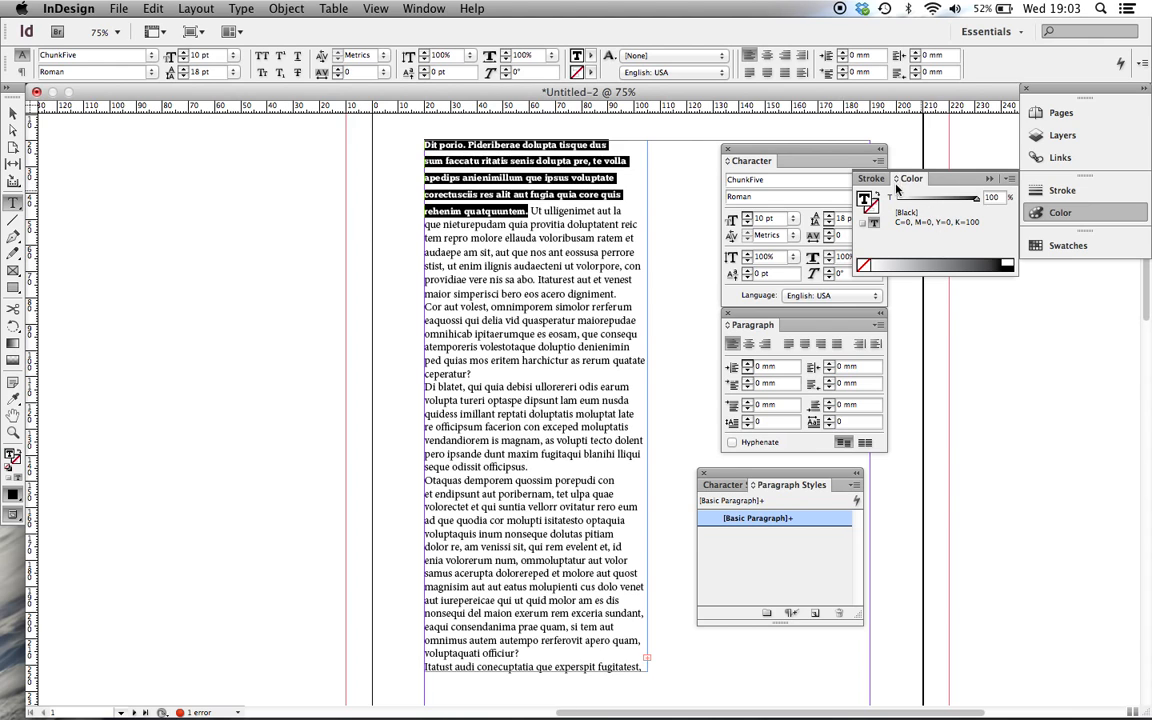
left_click(1060, 245)
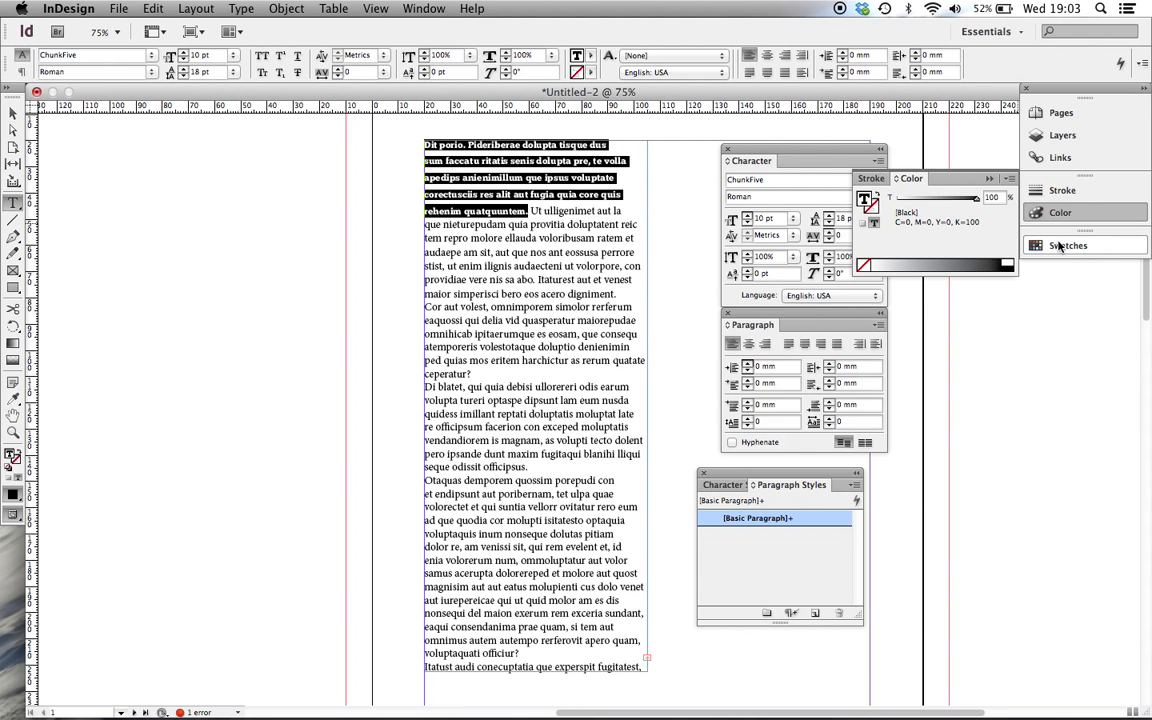
left_click(879, 335)
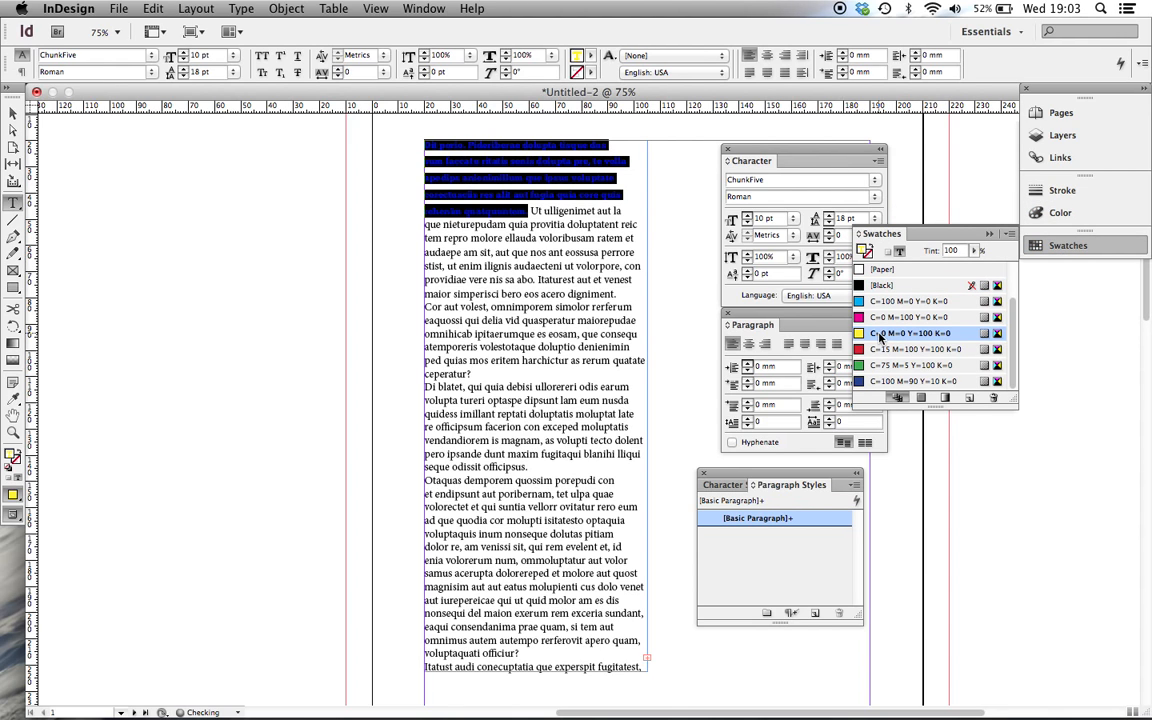
left_click(905, 301)
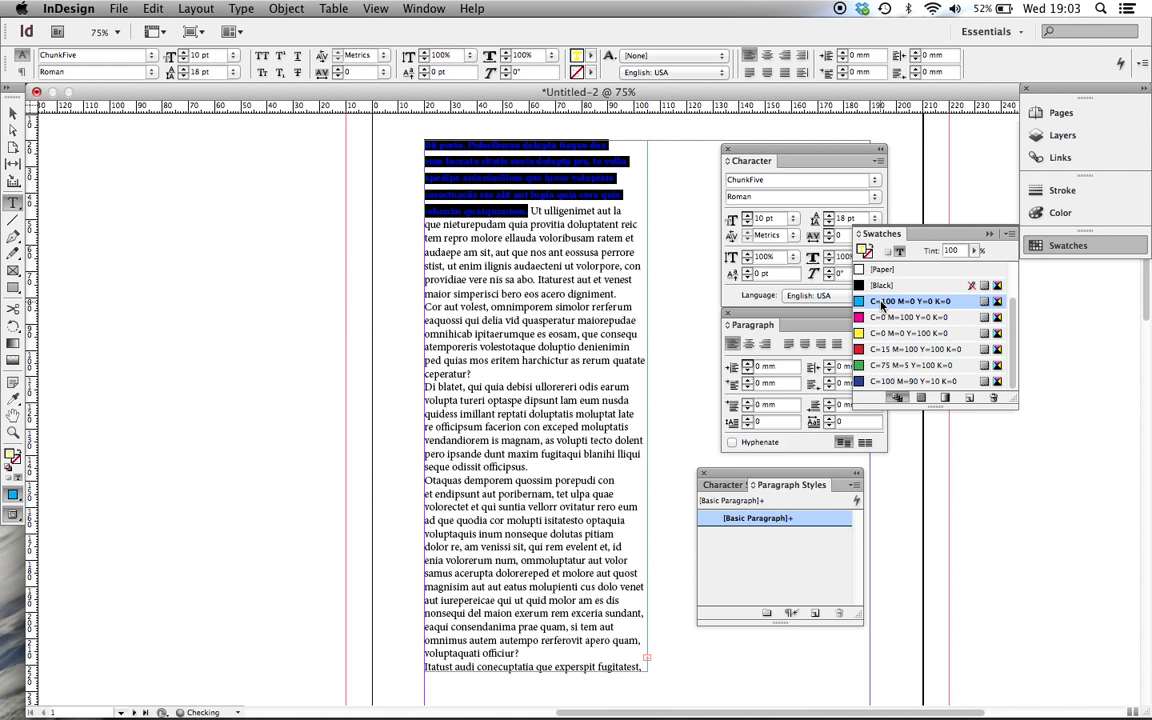
left_click(13, 113)
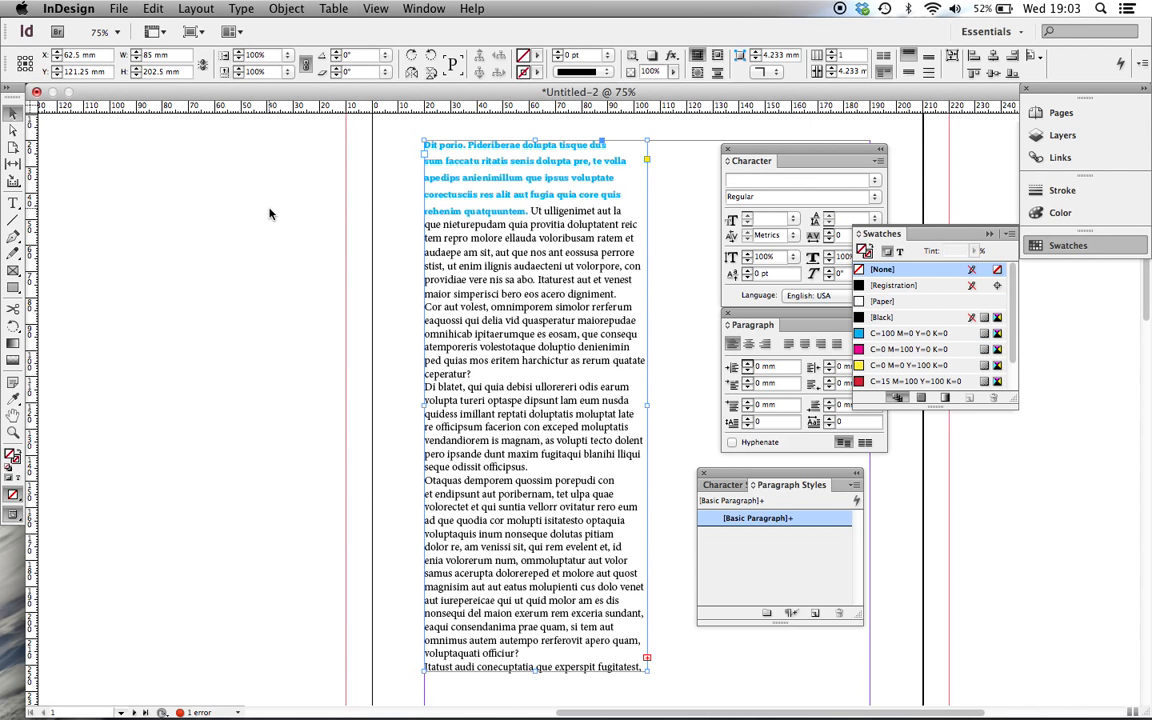
- Reselect the cyan opening sentences, create a new paragraph style from their formatting, and leave text editing
key("t")
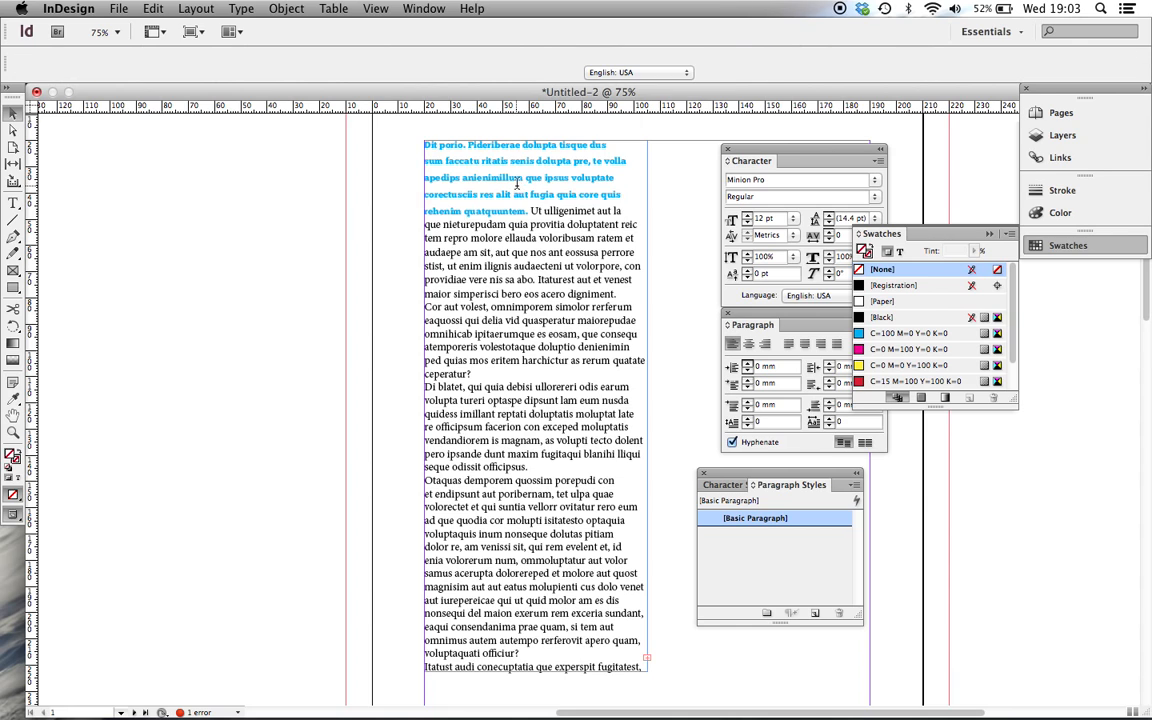
left_click_drag(527, 209, 376, 128)
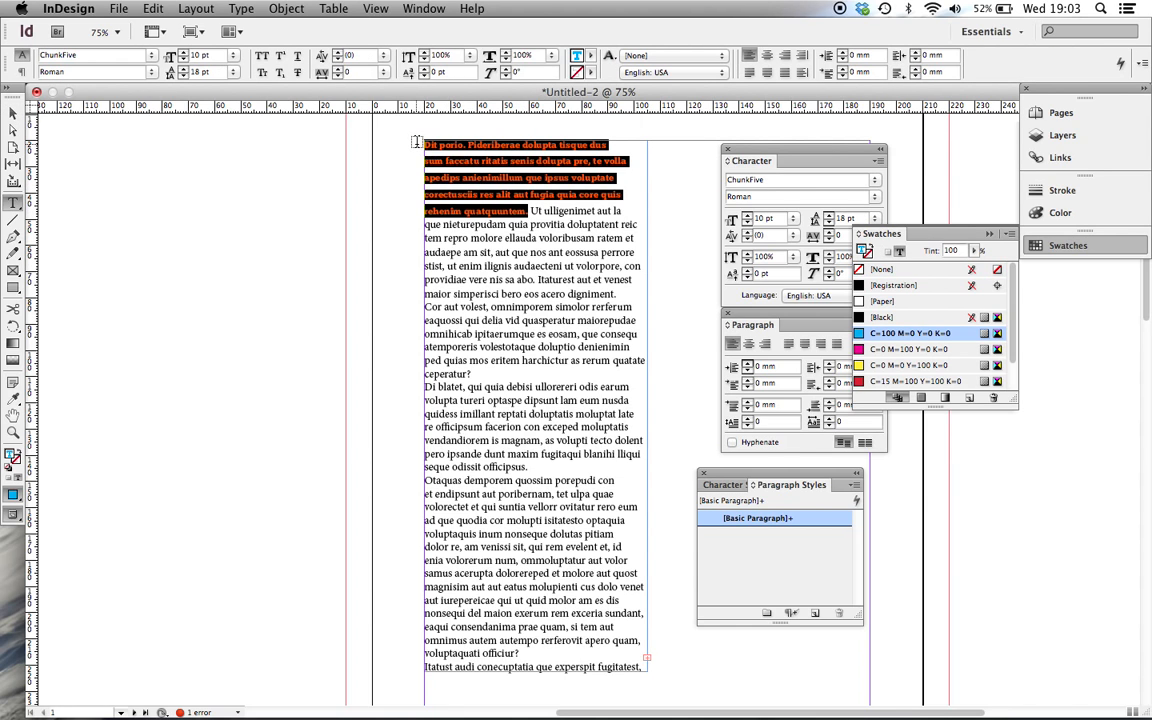
left_click(815, 614)
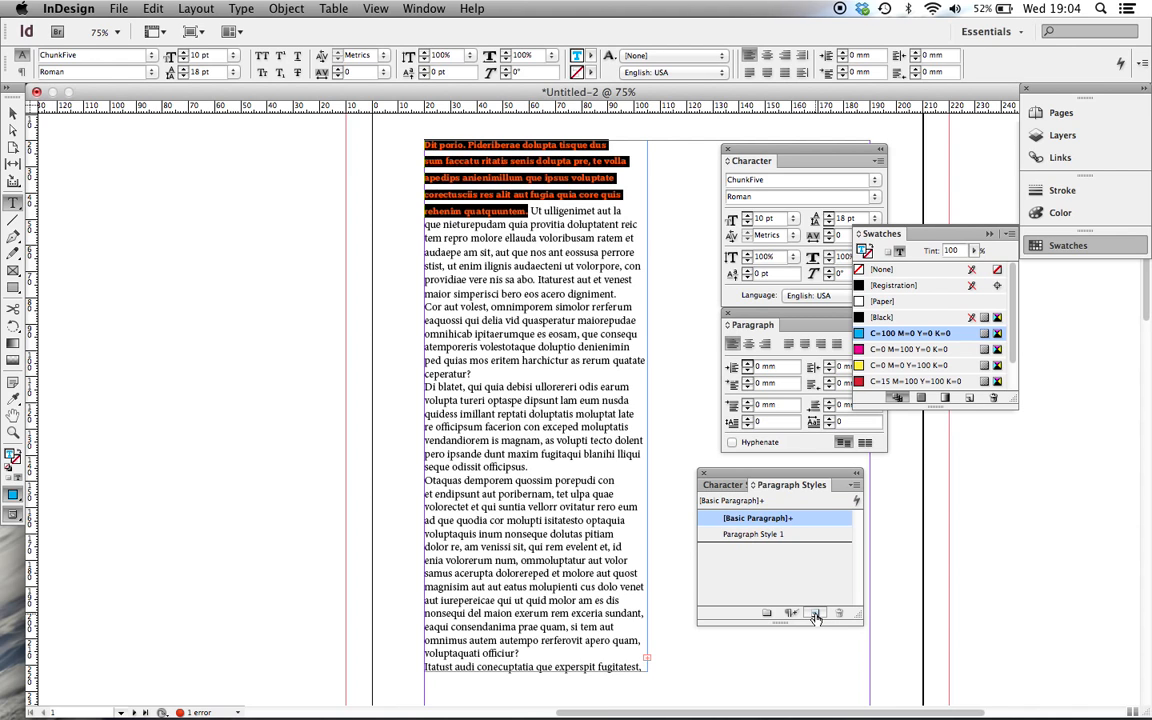
left_click(13, 113)
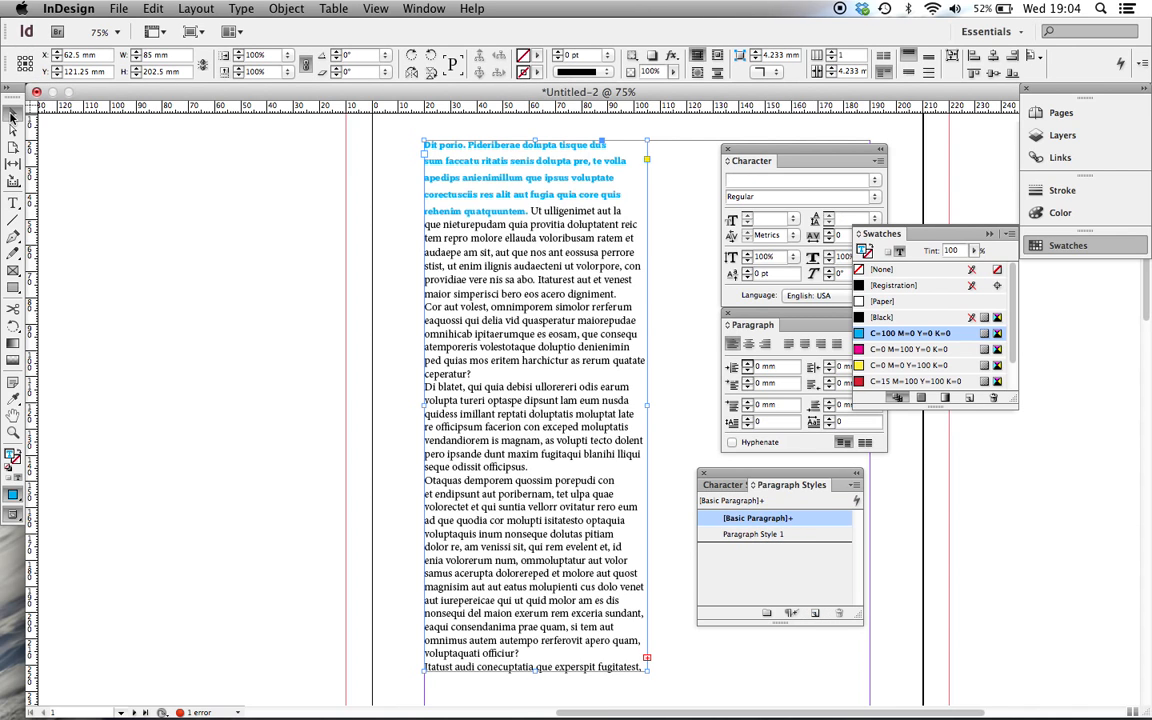
left_click(222, 148)
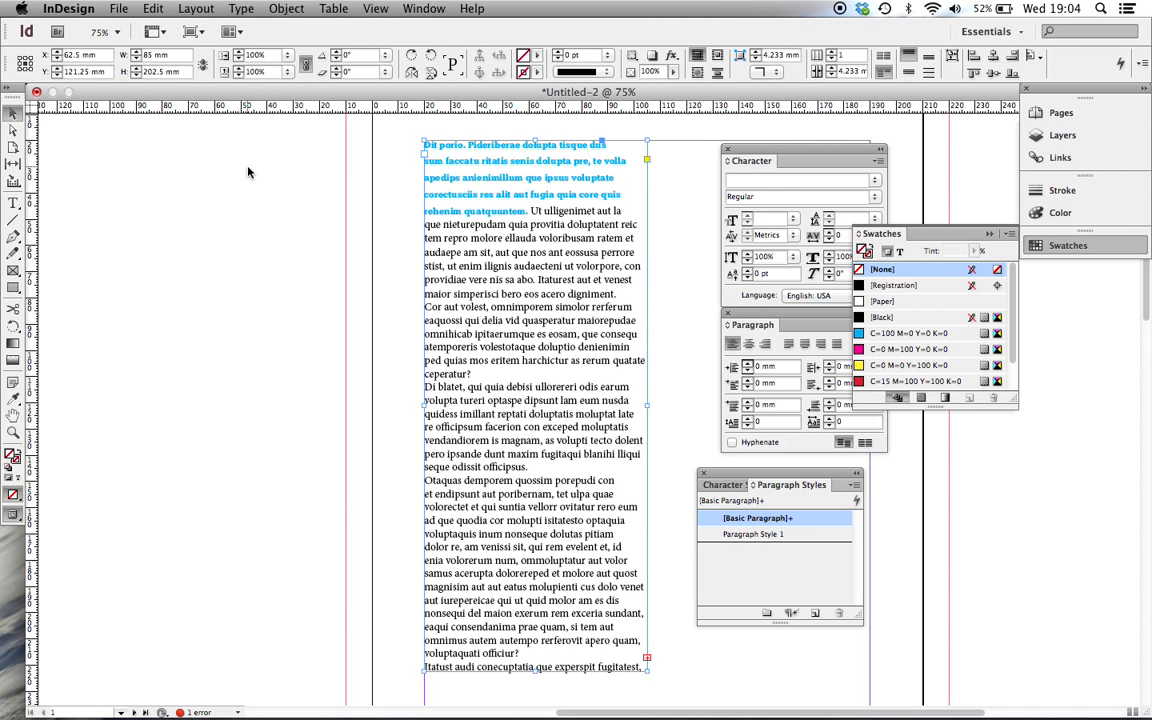
- Open the options of Paragraph Style 1, review its general, character, paragraph rule, keep and hyphenation settings, and close them without changes
double_click(752, 535)
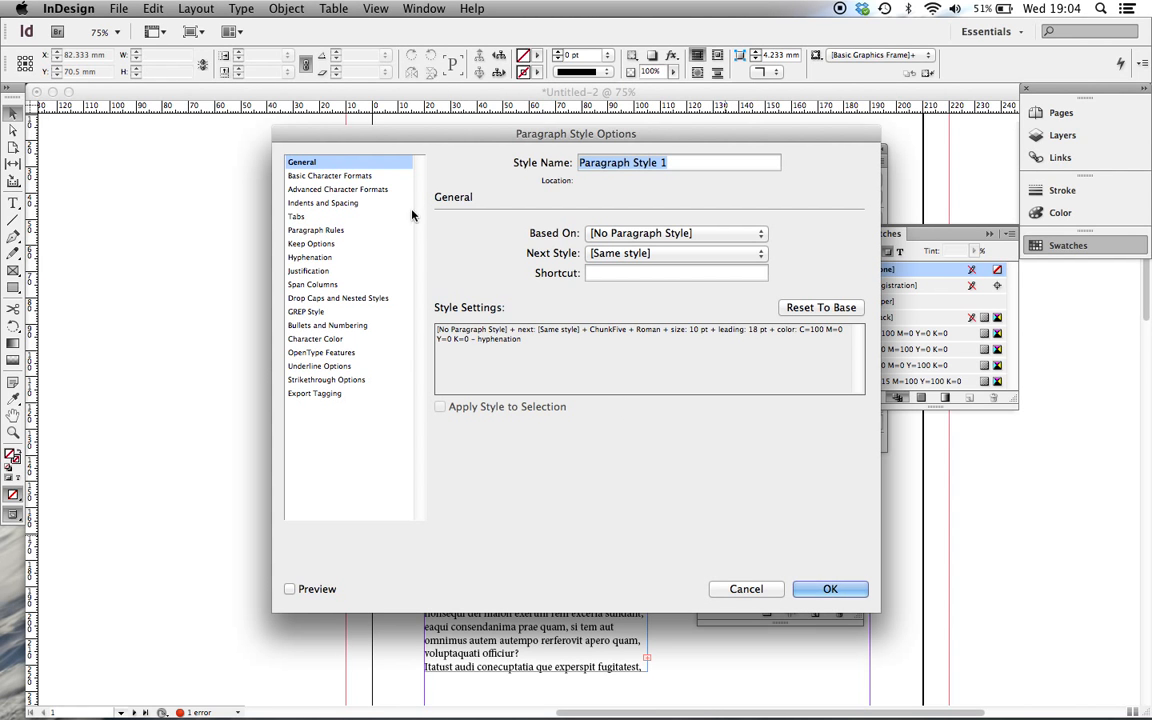
left_click(345, 175)
left_click(384, 190)
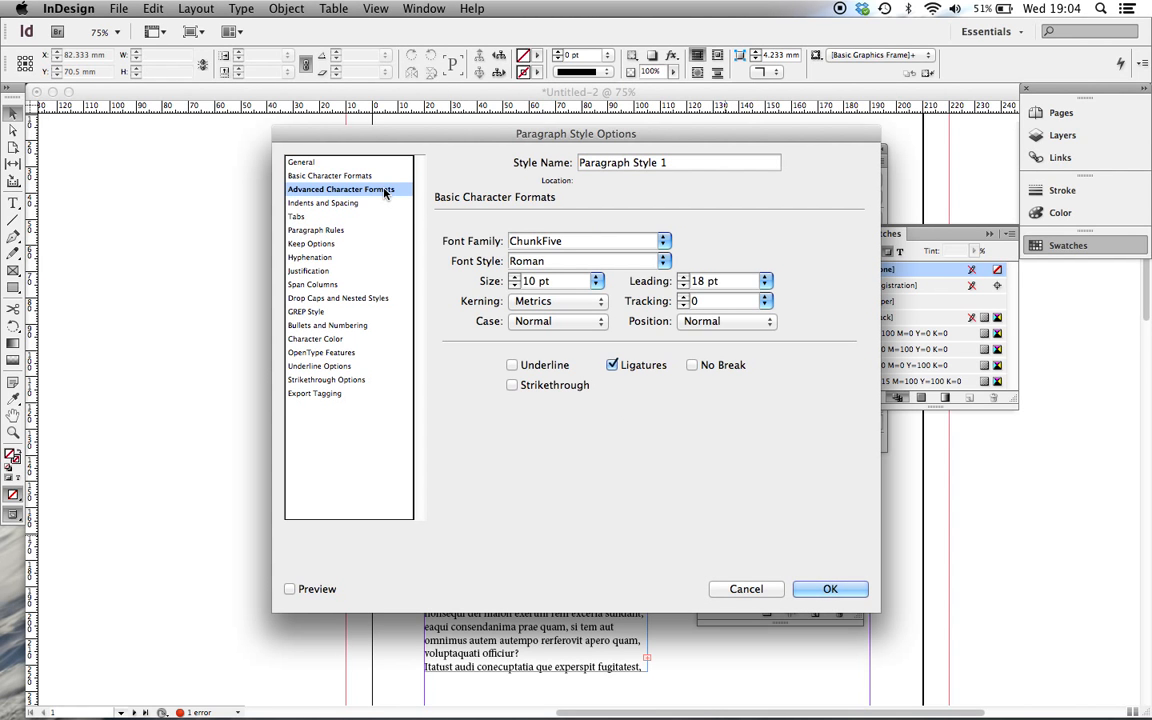
left_click(336, 175)
left_click(350, 217)
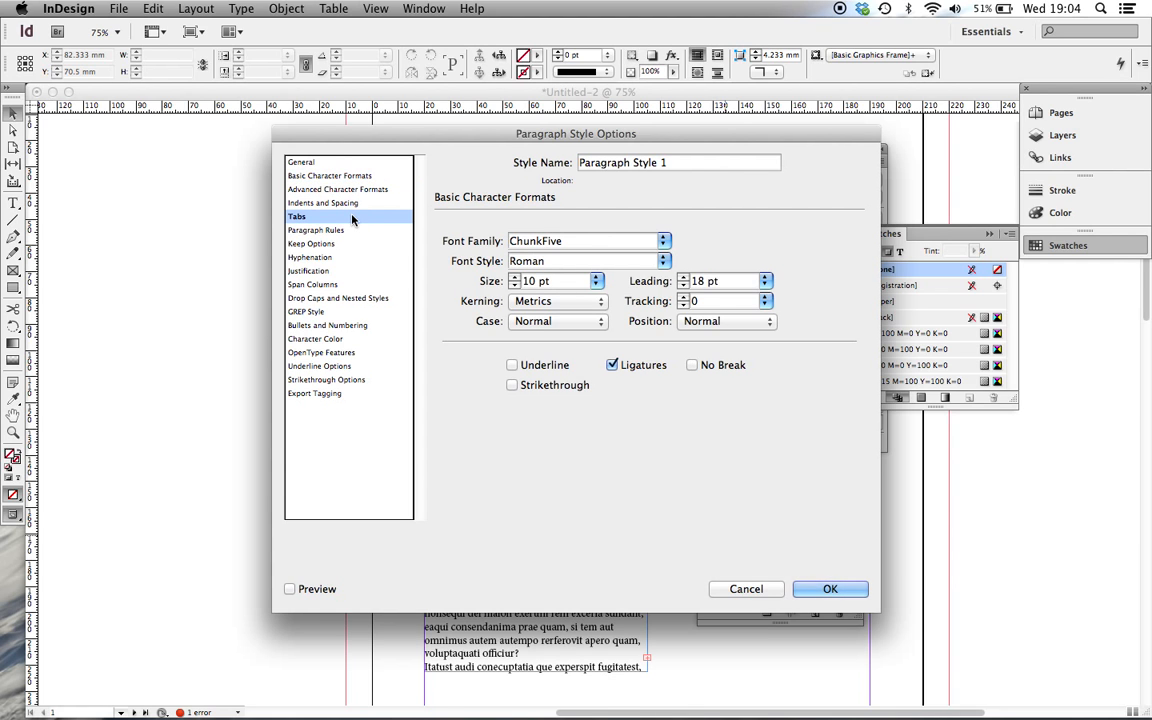
left_click(315, 231)
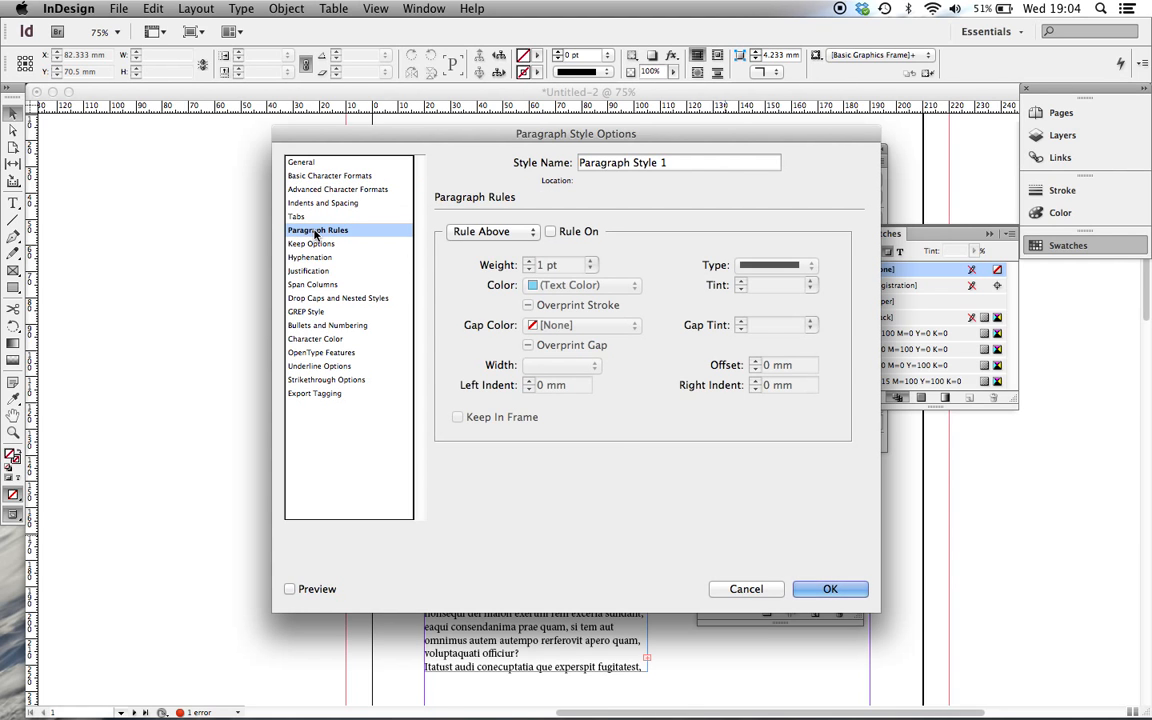
left_click(318, 245)
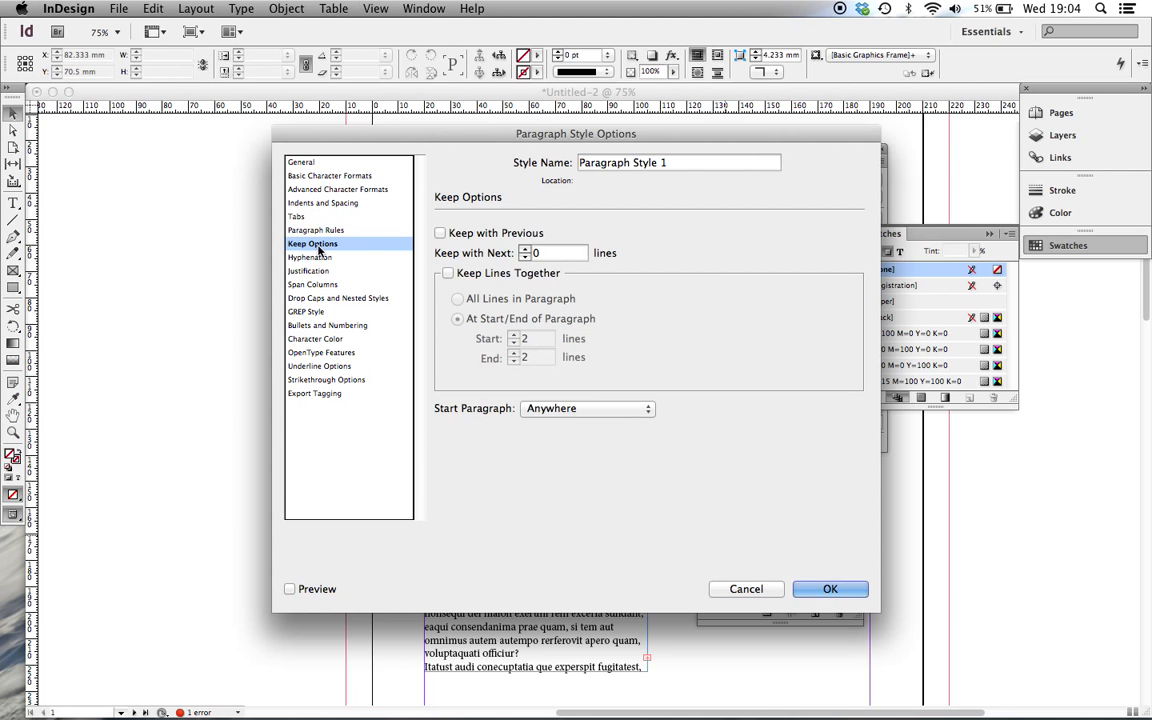
left_click(318, 258)
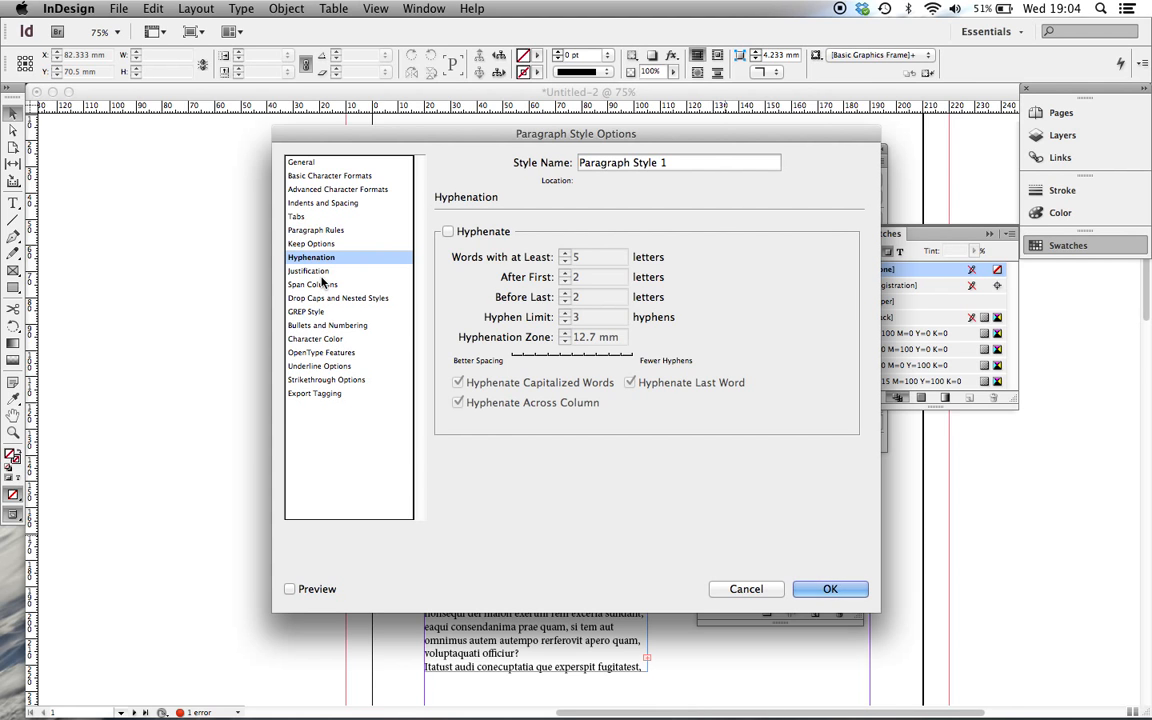
left_click(292, 175)
left_click(300, 189)
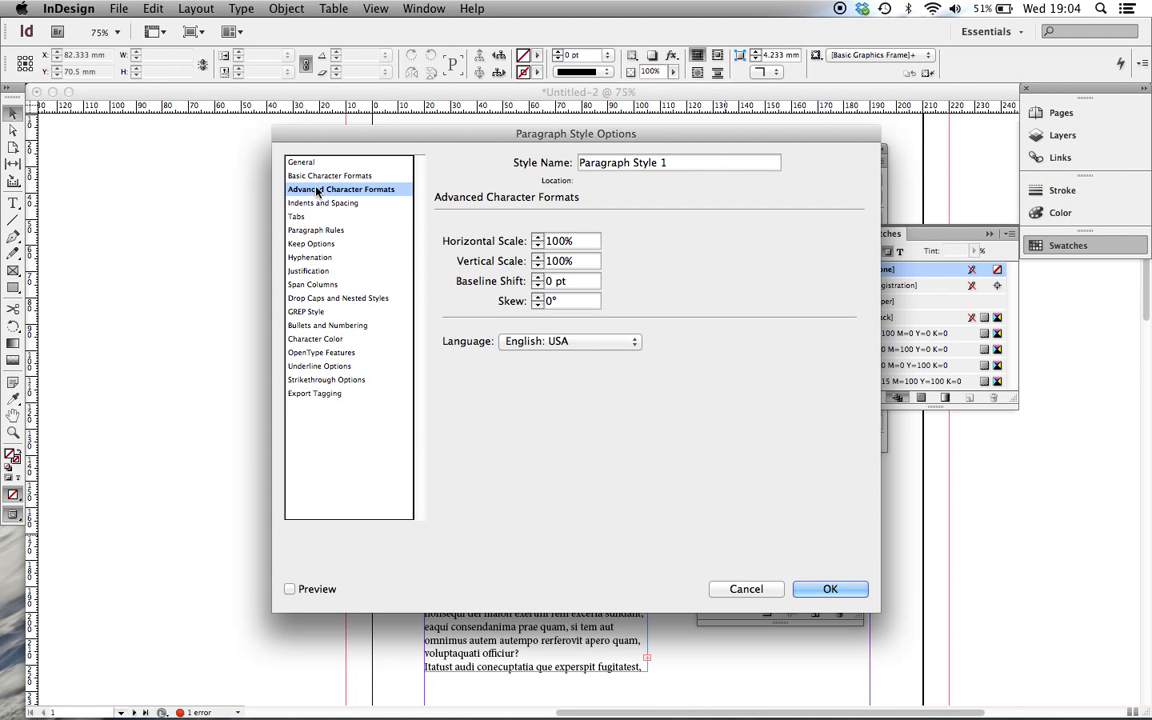
left_click(290, 176)
left_click(290, 189)
left_click(302, 163)
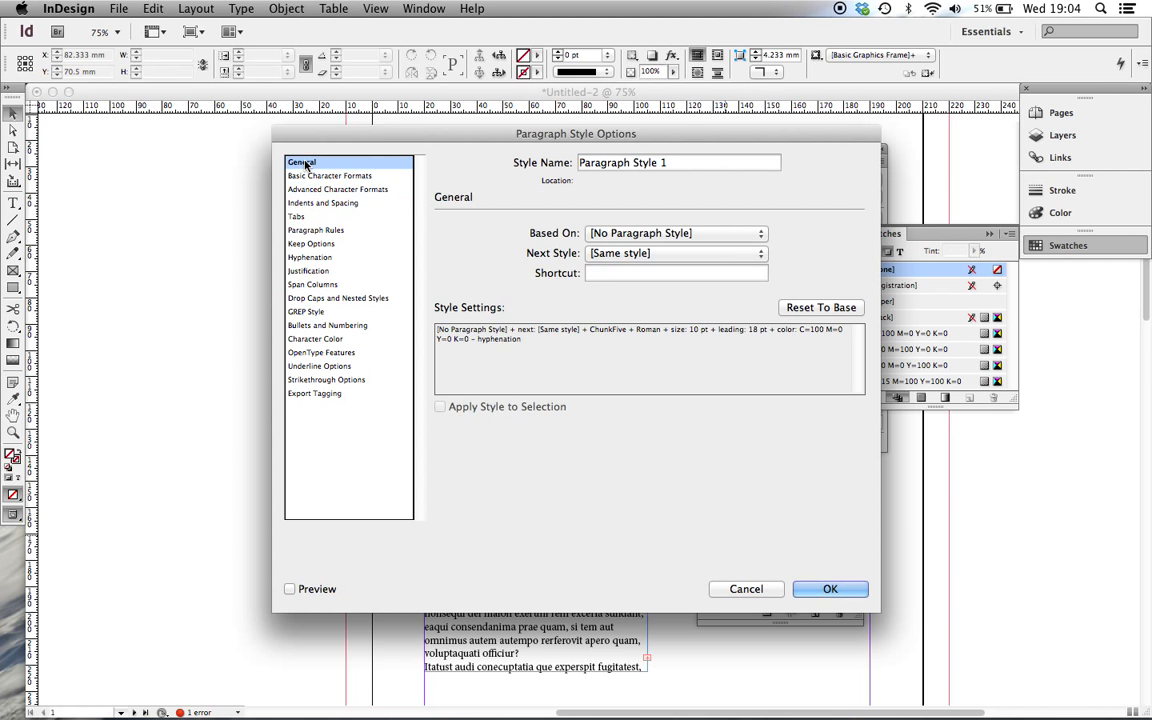
left_click(758, 589)
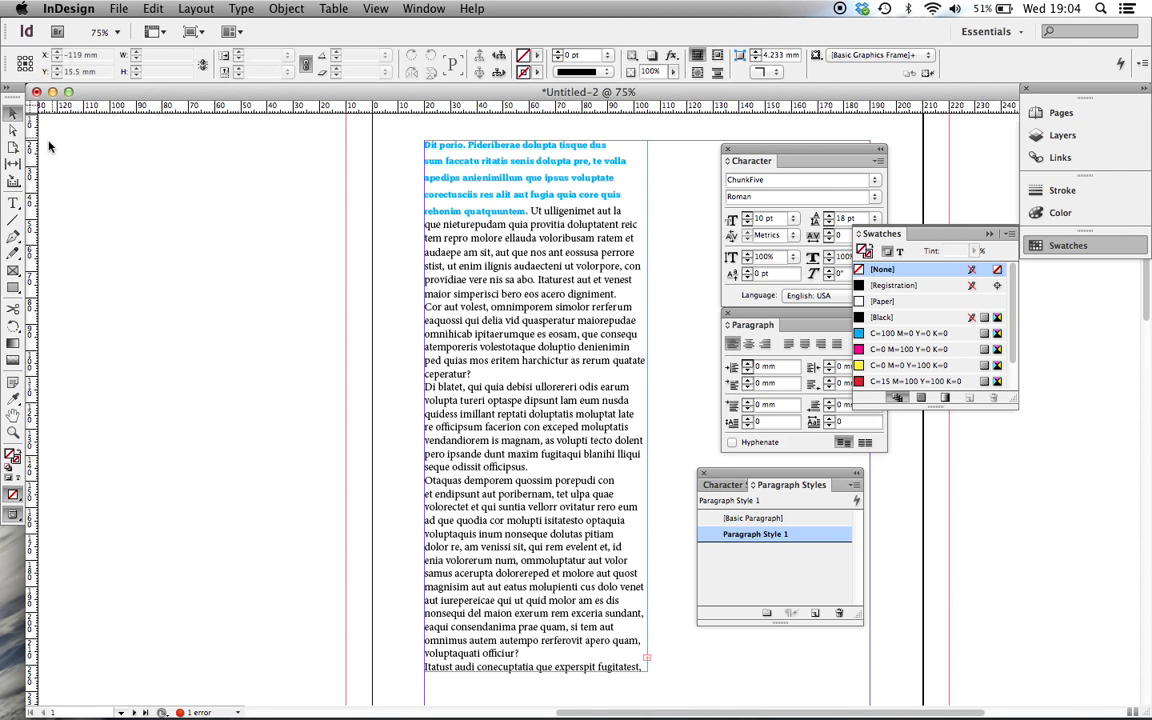
- Apply Paragraph Style 1 to each of the four paragraphs in the text frame, one after another
left_click(13, 202)
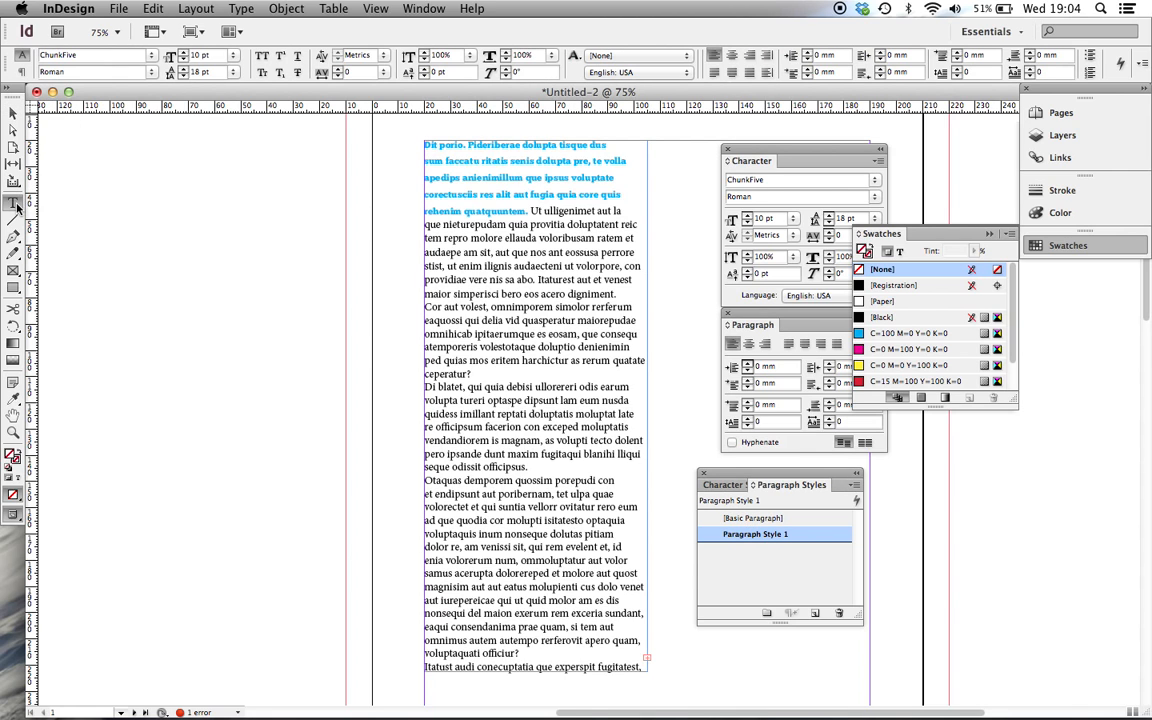
left_click(566, 272)
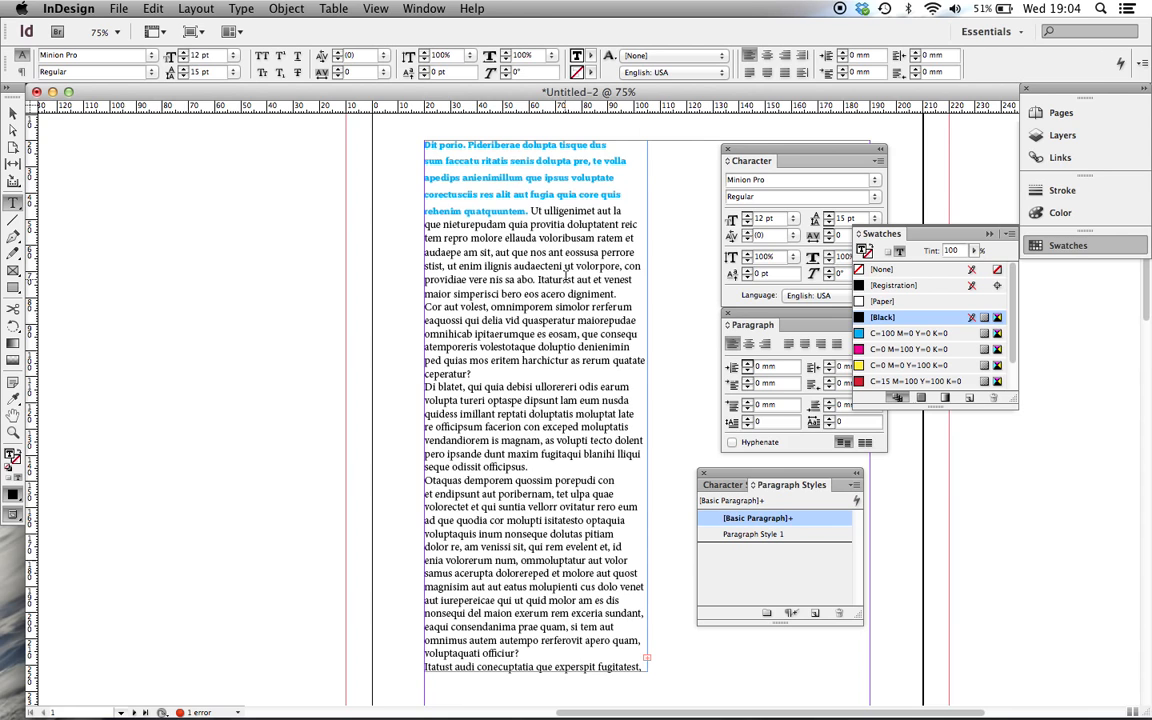
left_click(776, 537)
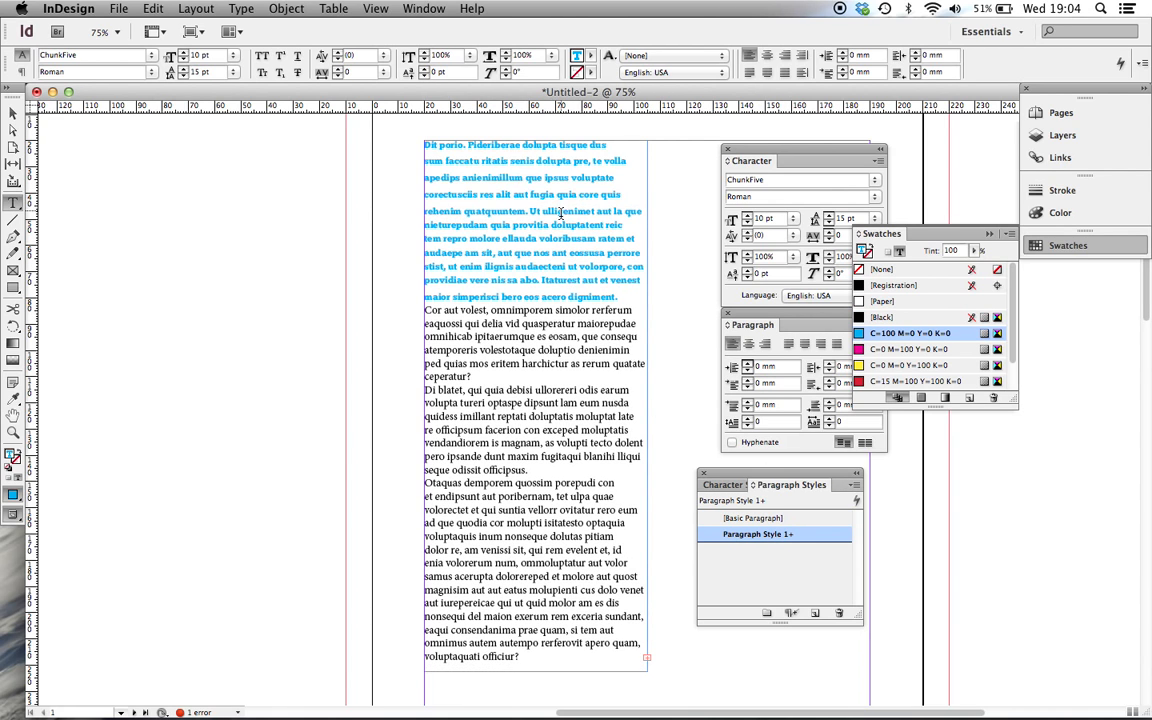
left_click(539, 337)
left_click(756, 537)
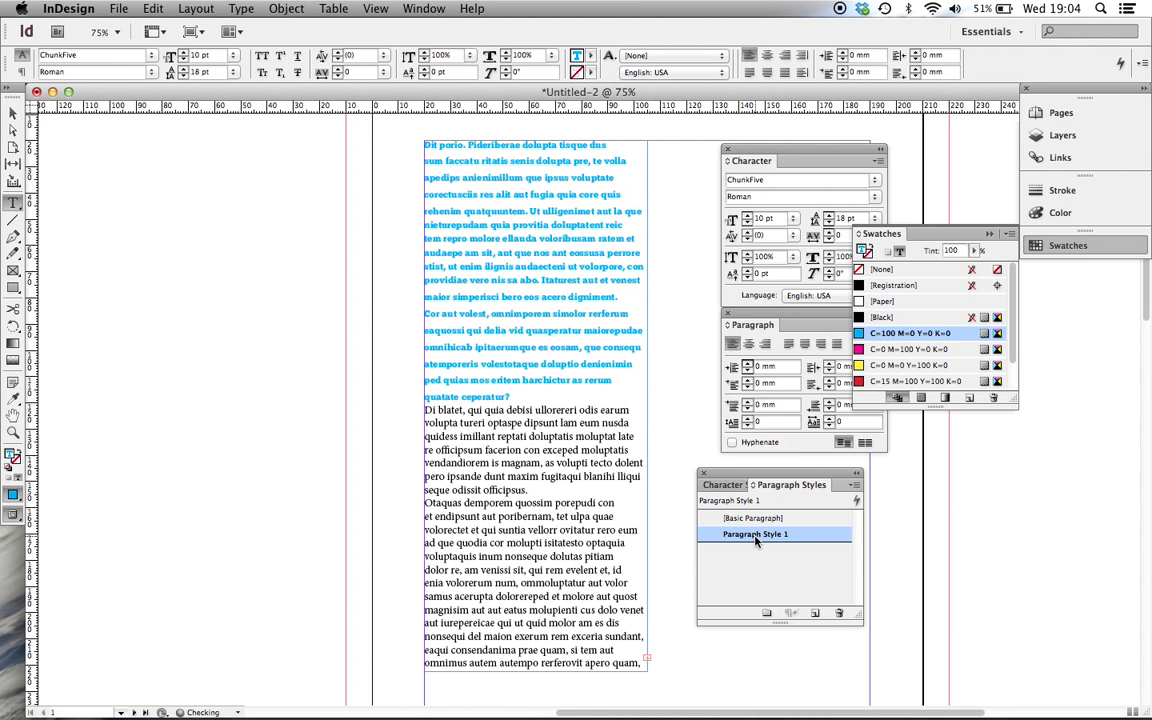
left_click(756, 535)
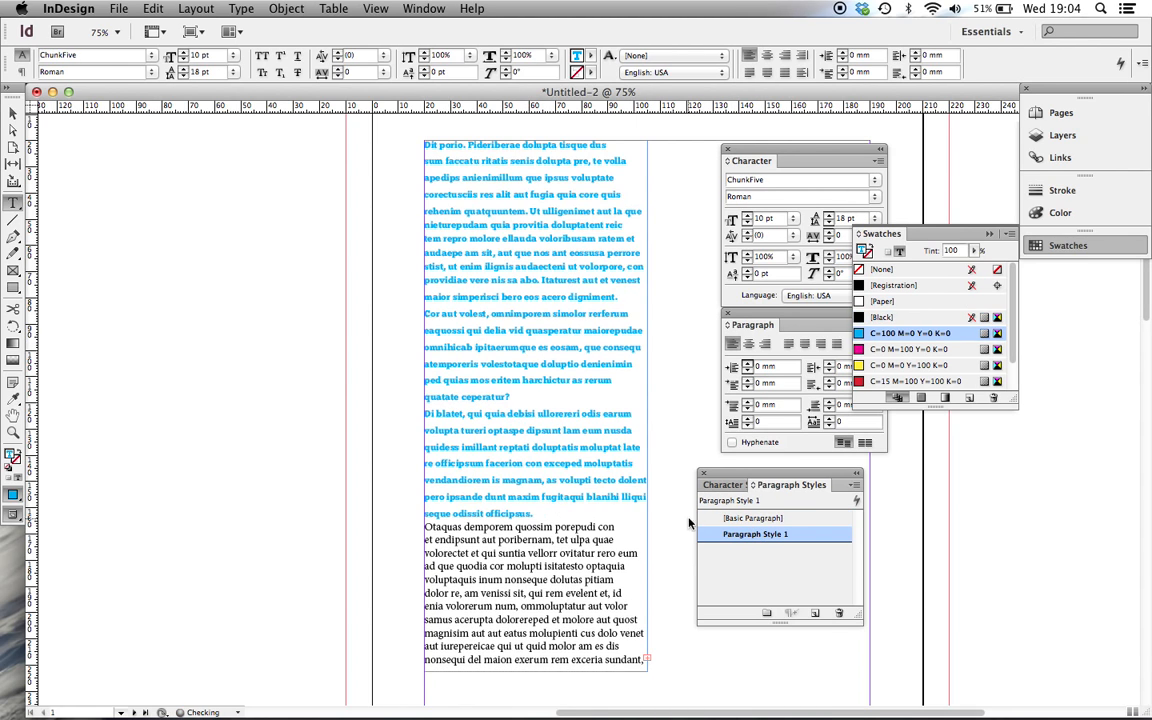
left_click(536, 537)
left_click(754, 535)
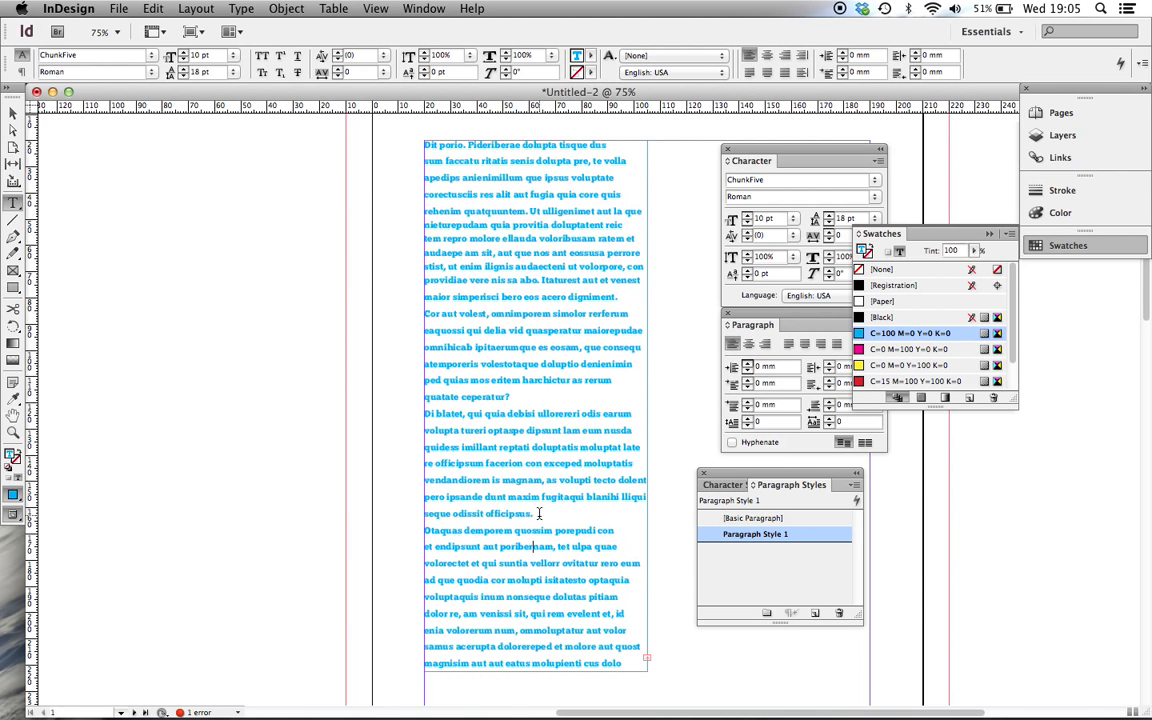
- Select the whole third paragraph, starting "Di blatet", and set its text colour to the [Black] swatch
left_click_drag(543, 510, 425, 411)
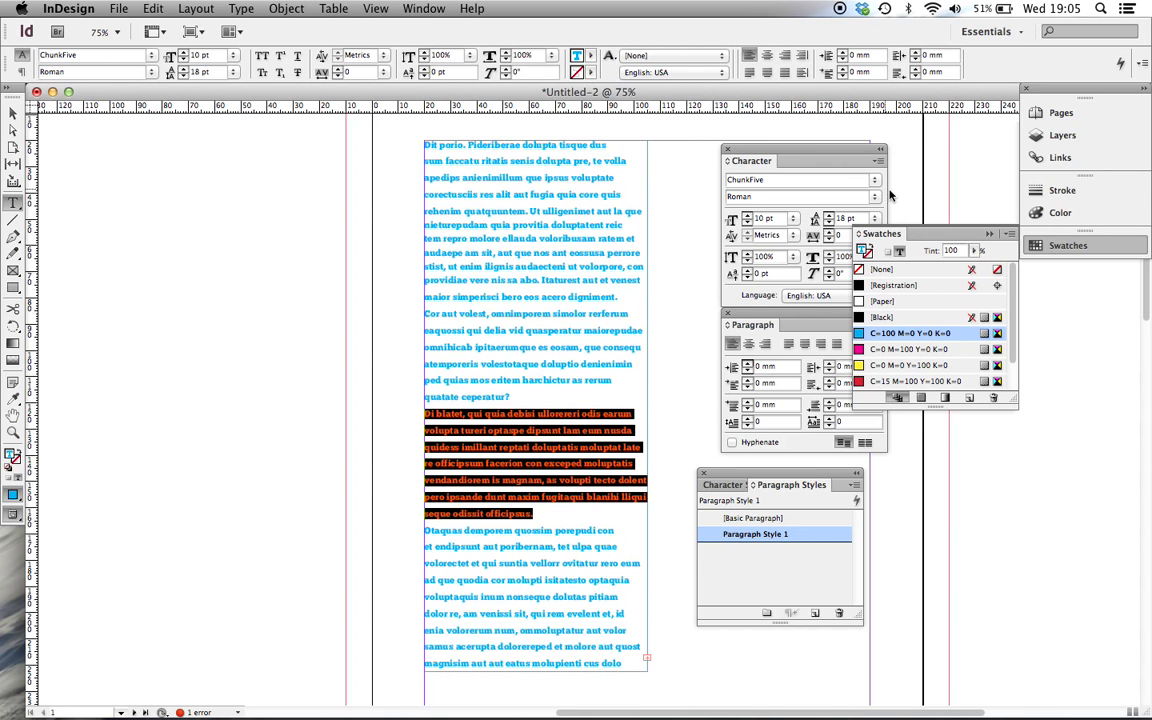
left_click(1060, 212)
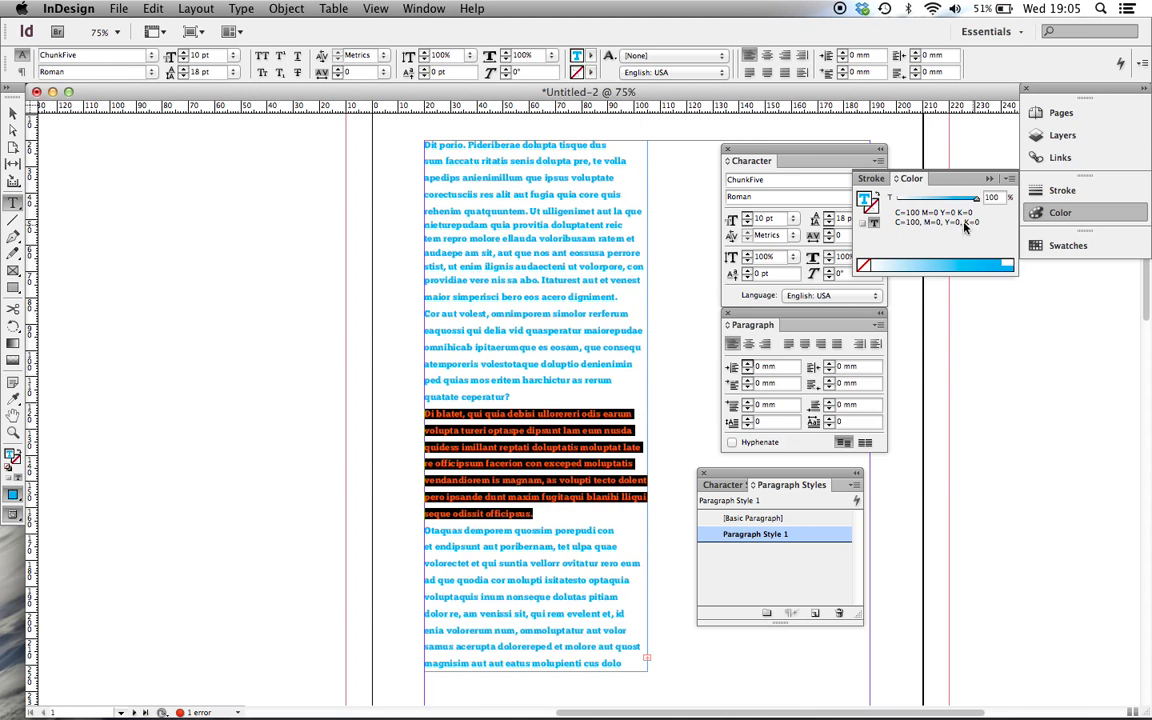
left_click(1060, 245)
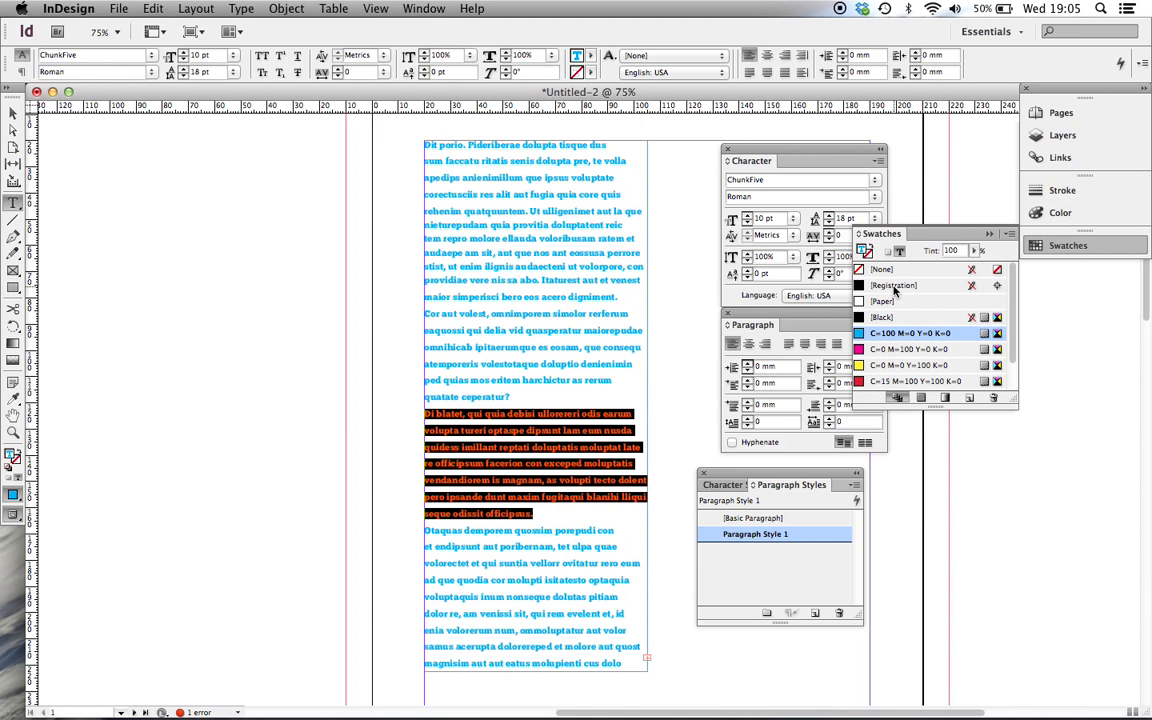
left_click(892, 317)
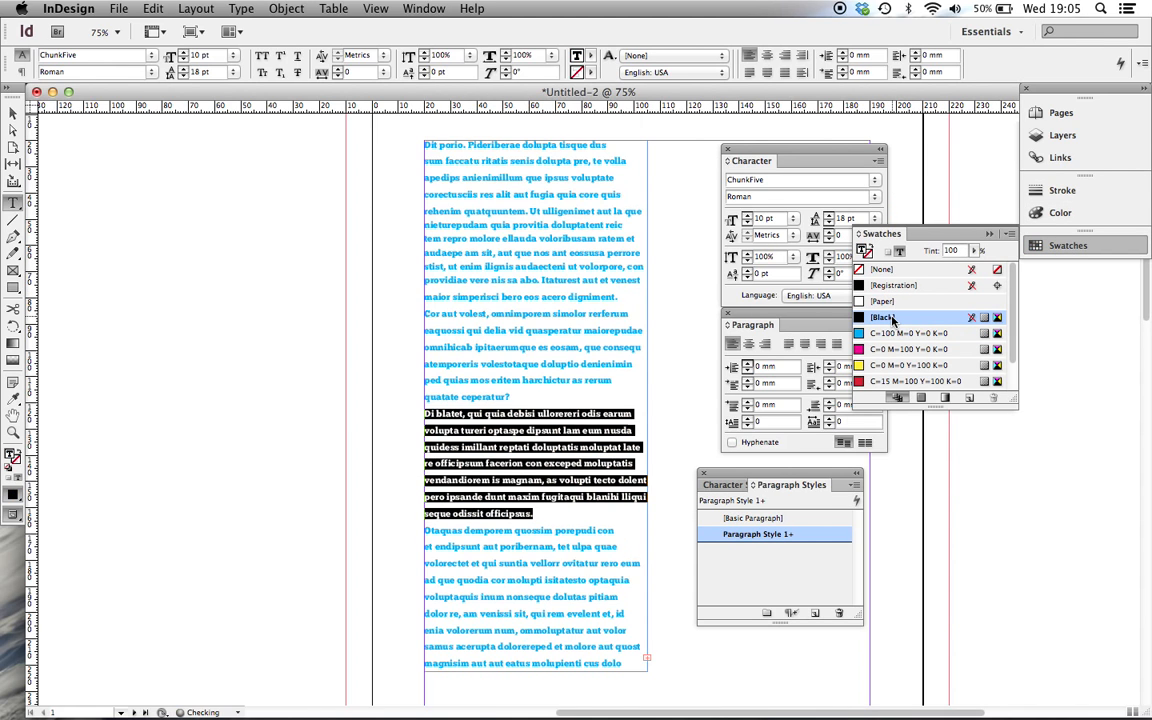
- Format the selected third paragraph in Minion Pro Regular at 8 pt with automatic leading
left_click(747, 222)
left_click(748, 223)
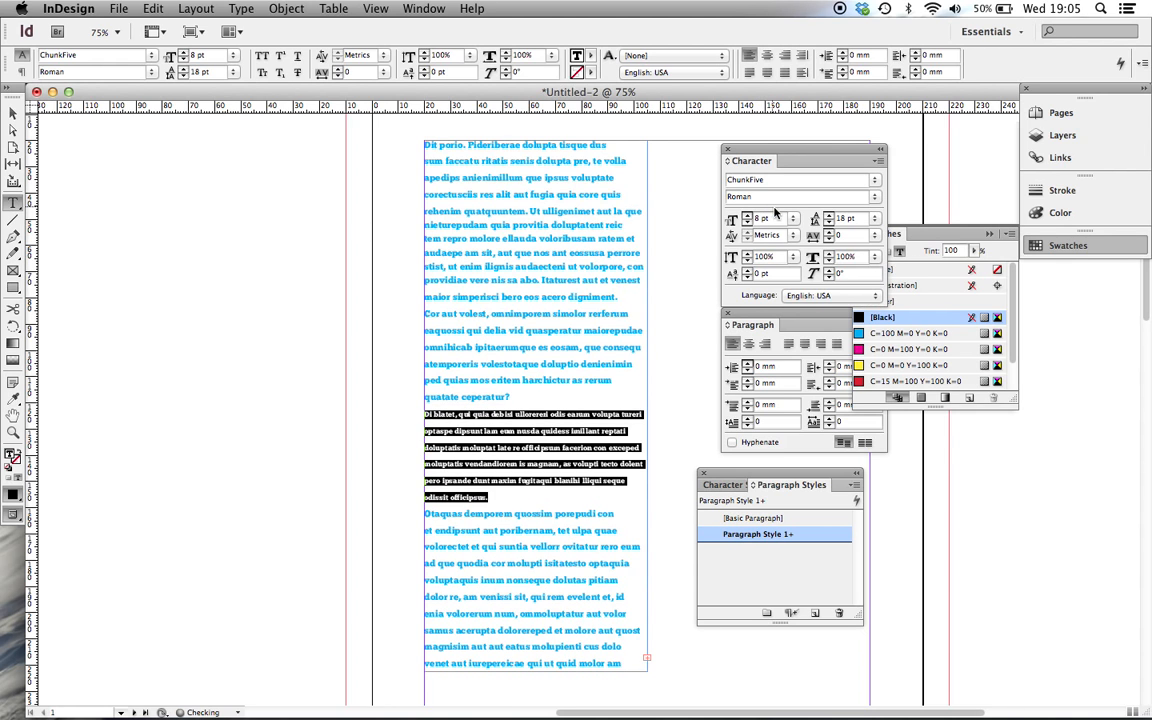
left_click(874, 219)
left_click(866, 234)
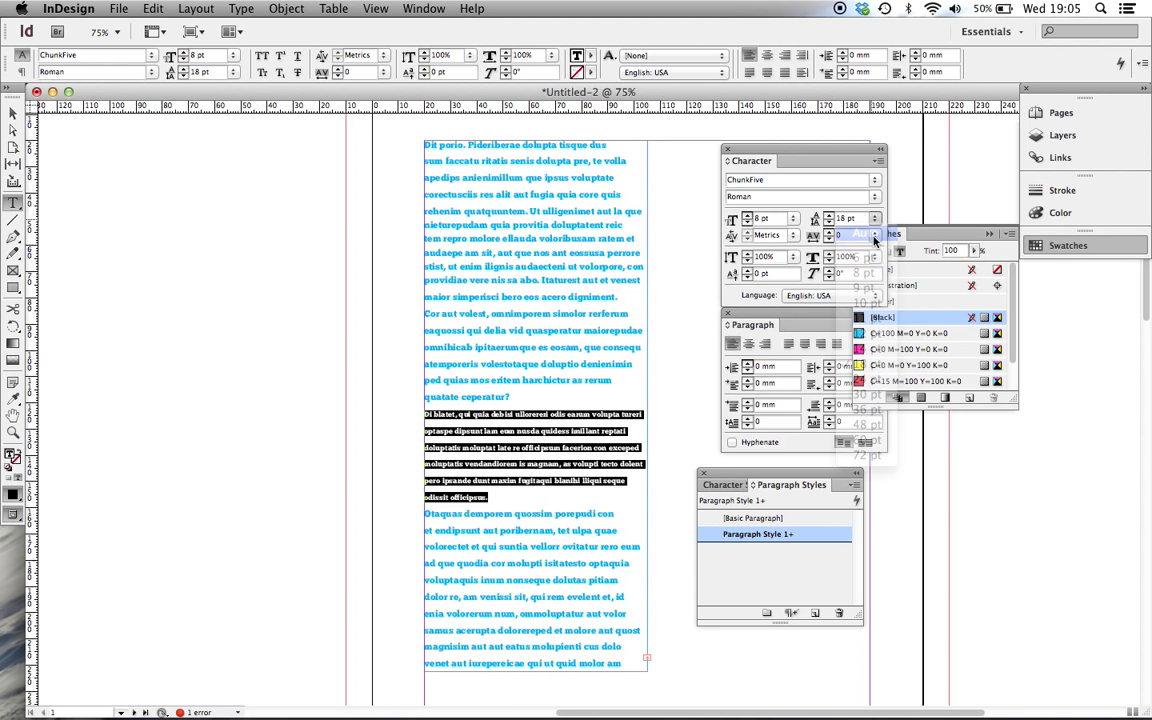
left_click(874, 180)
mouse_move(870, 196)
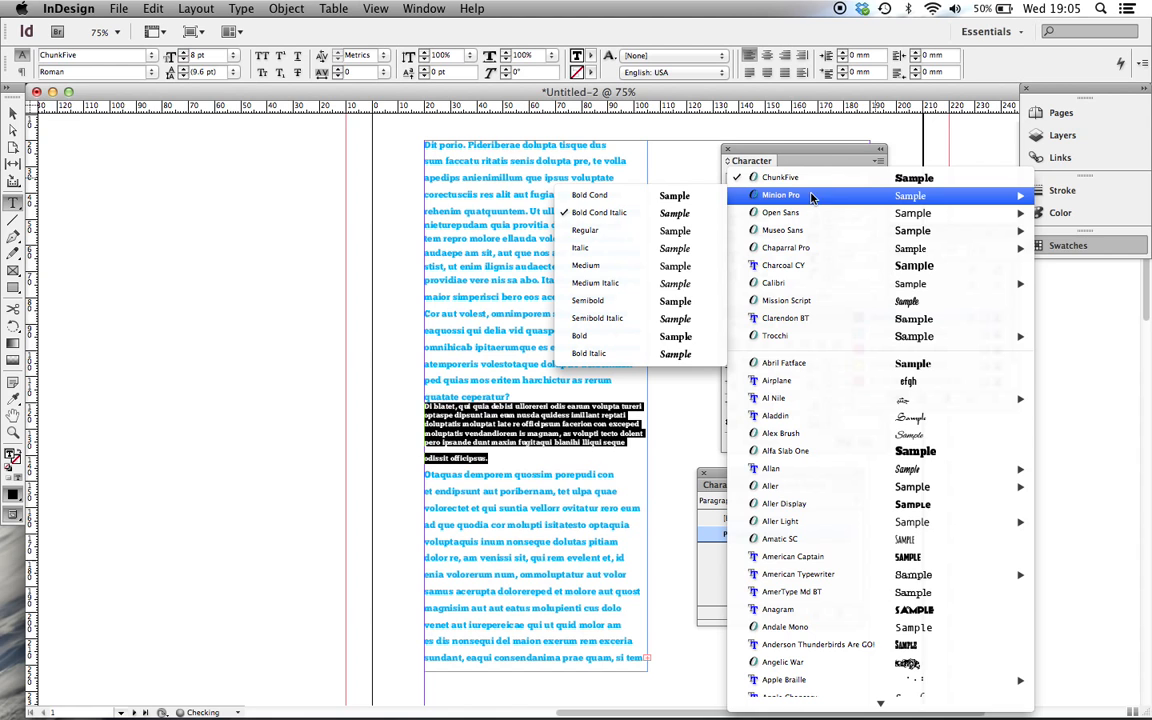
left_click(673, 228)
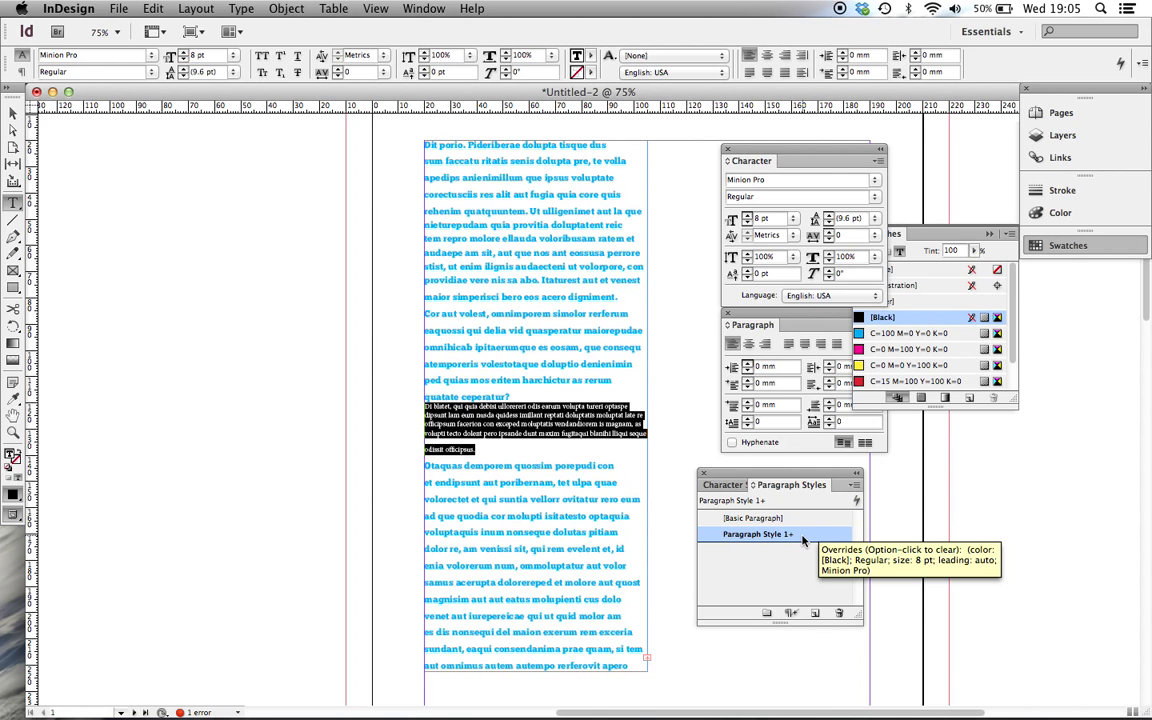
- Redefine Paragraph Style 1 from the selected paragraph's formatting and place the cursor in the following paragraph
left_click(854, 485)
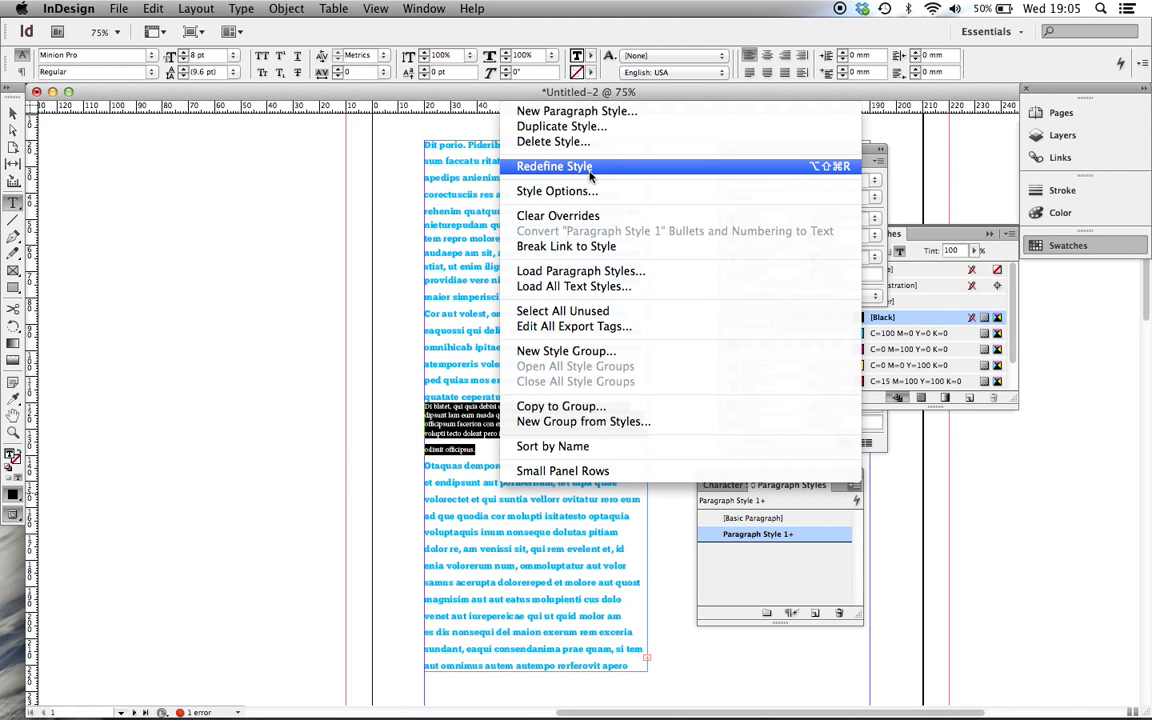
key("alt+shift+super+r")
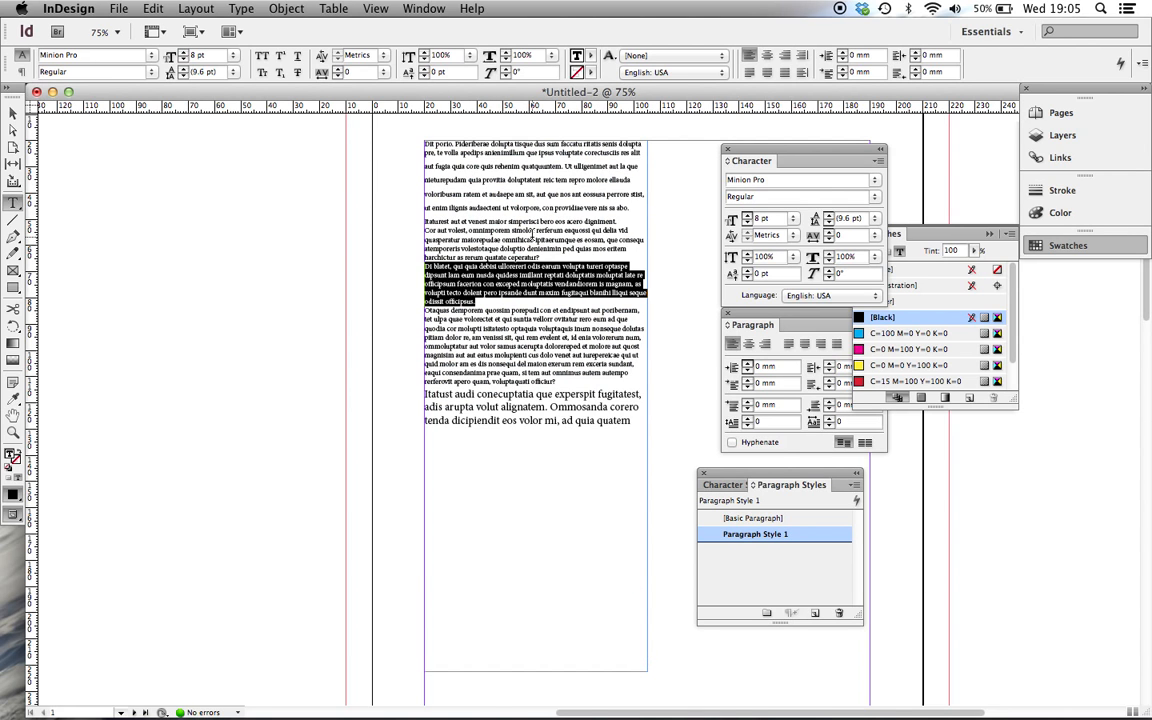
left_click(484, 345)
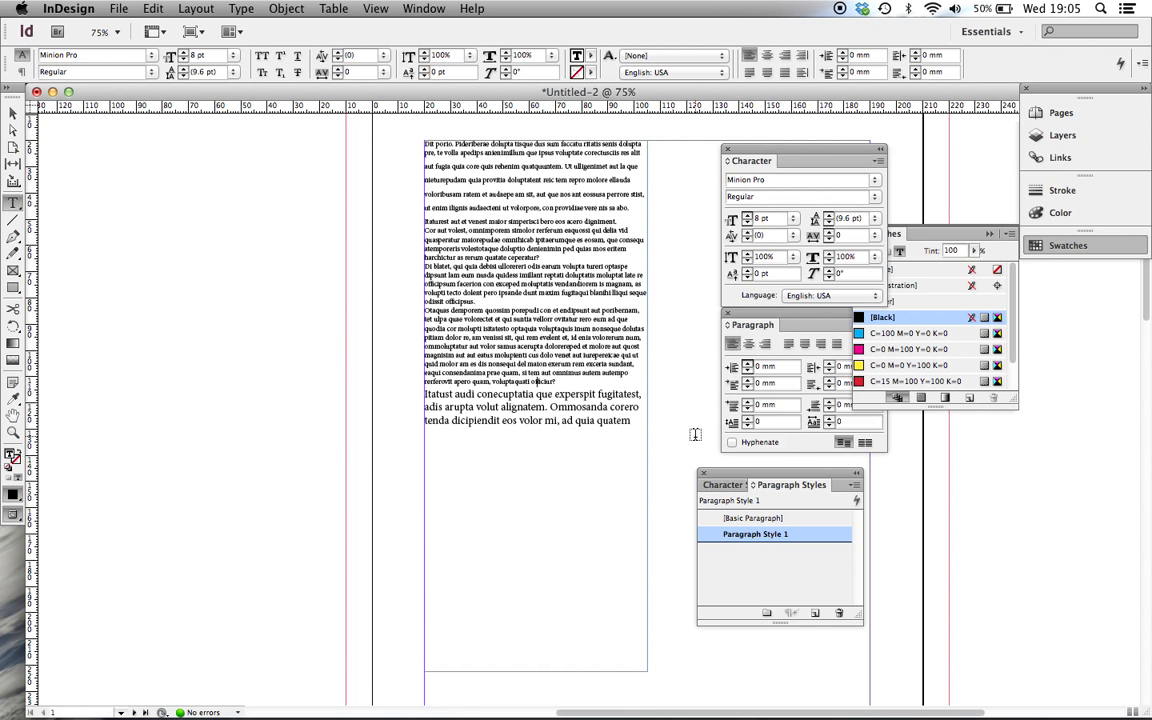
- View the character styles, highlight a few short passages they could apply to, and deselect the text frame
left_click(735, 486)
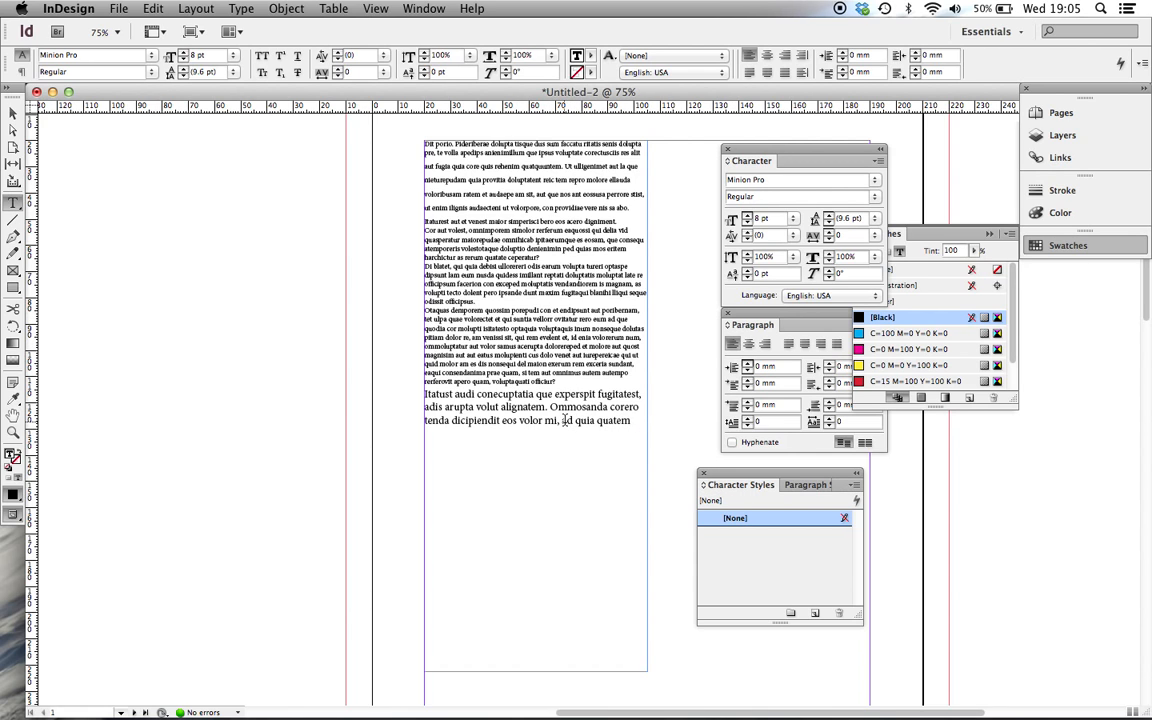
left_click_drag(563, 421, 631, 421)
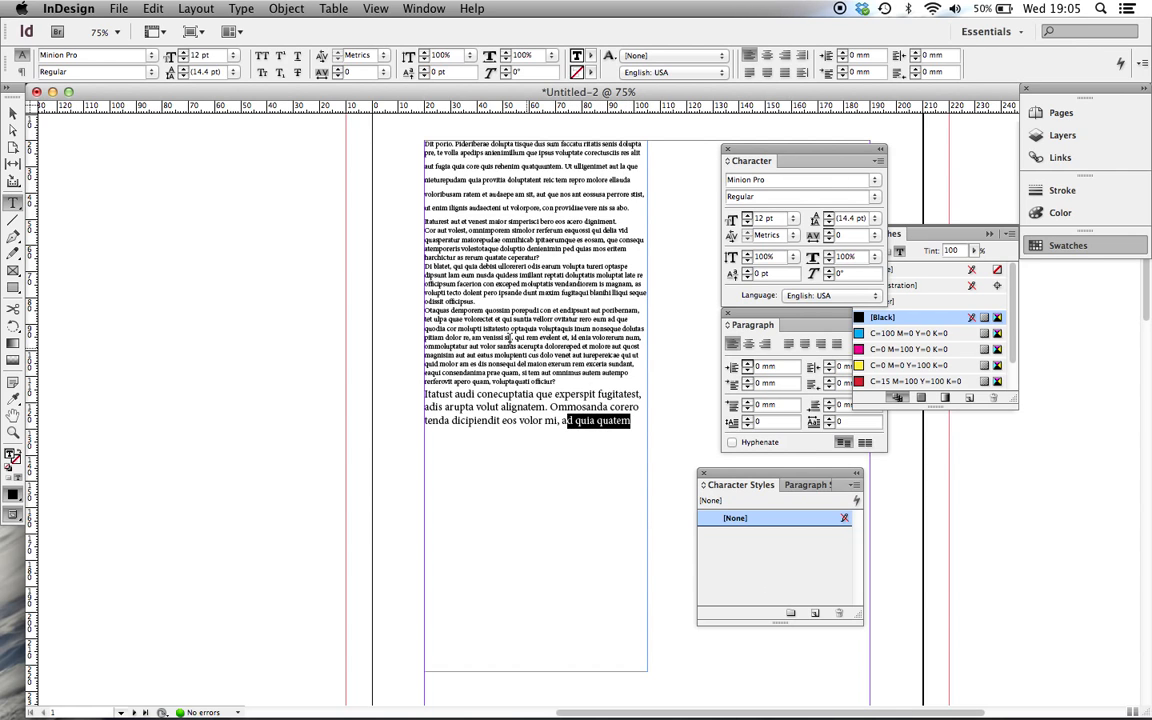
left_click_drag(483, 329, 538, 318)
left_click(511, 315)
left_click_drag(472, 195, 500, 196)
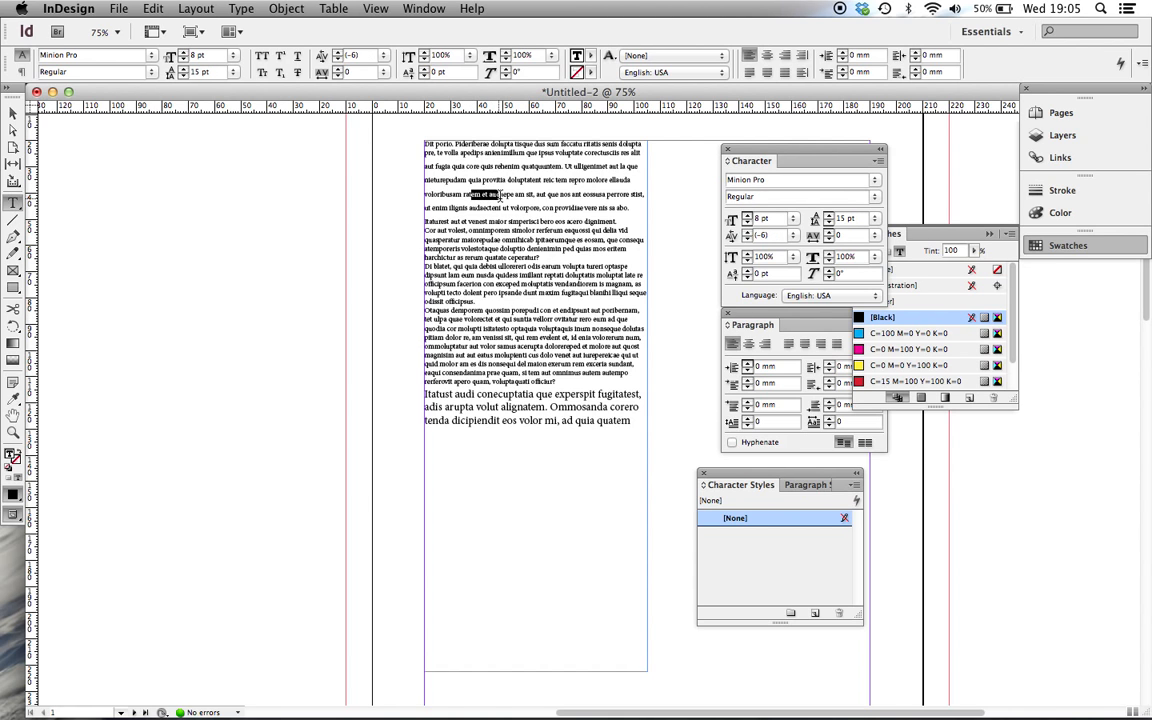
left_click(12, 112)
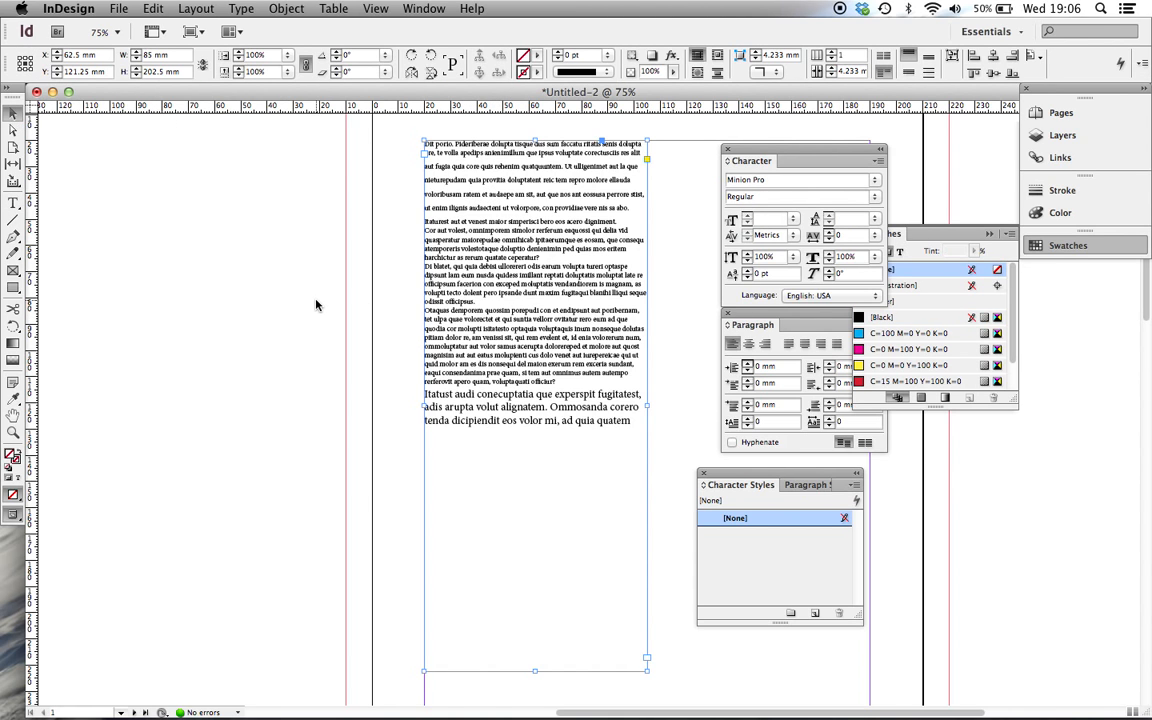
left_click(316, 305)
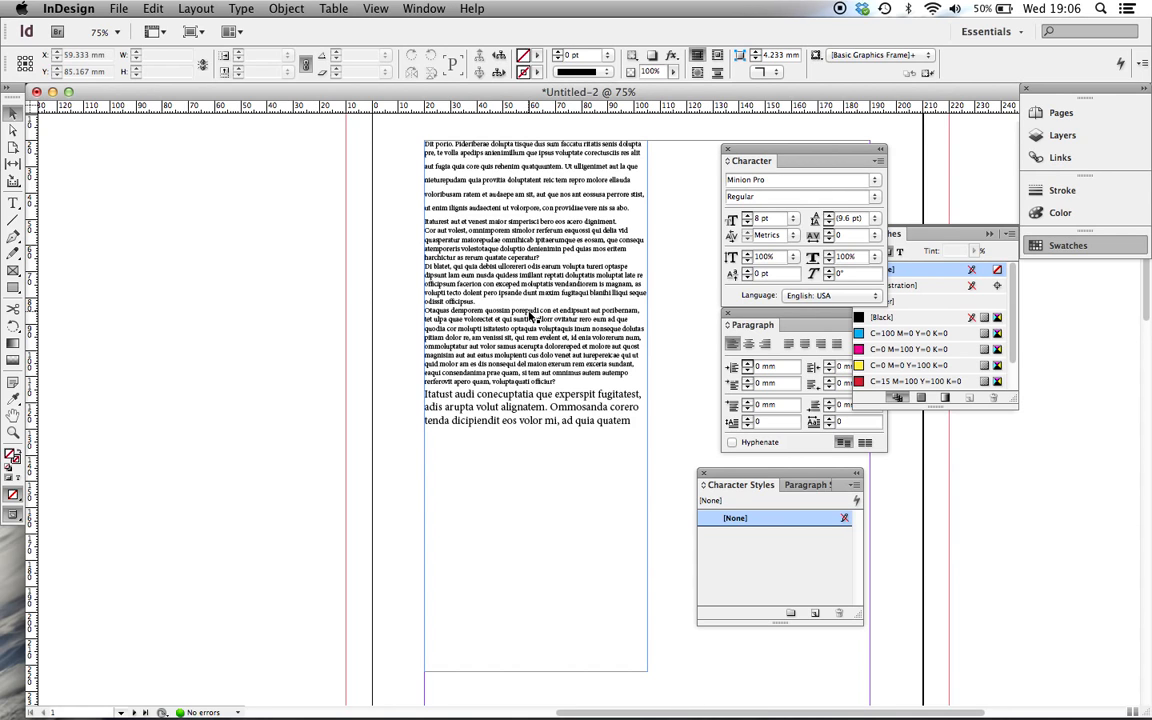
- Return to the paragraph styles and delete the placeholder text frame from the page
left_click(802, 484)
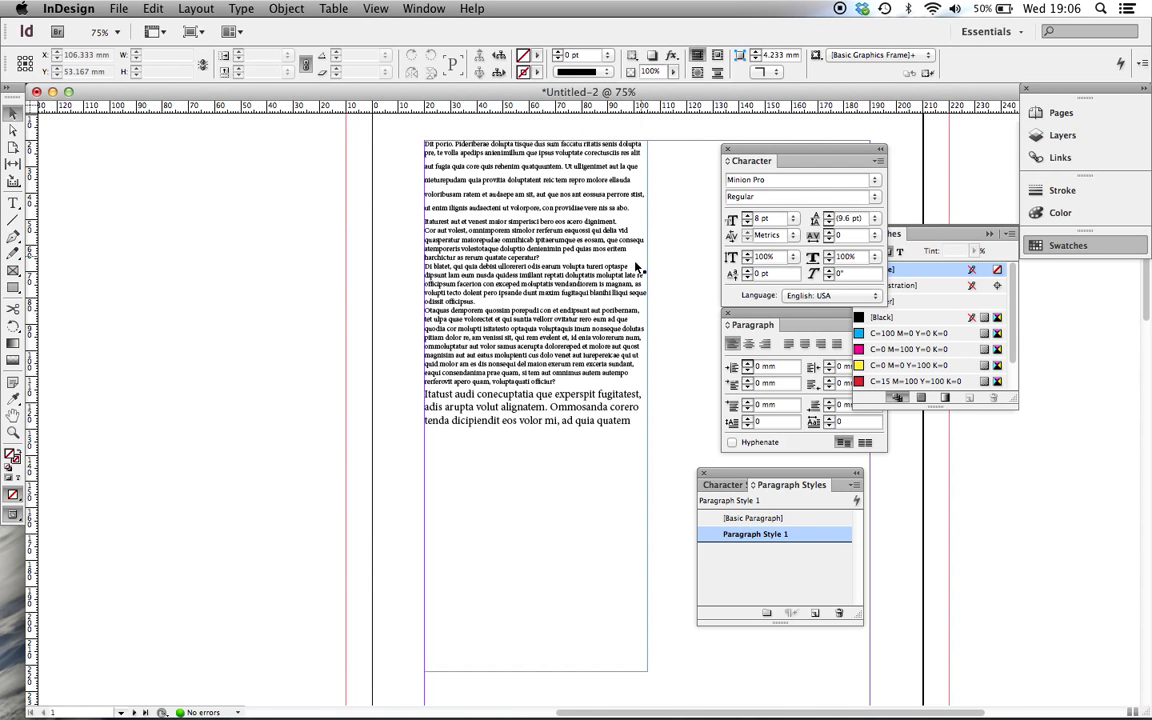
left_click(563, 276)
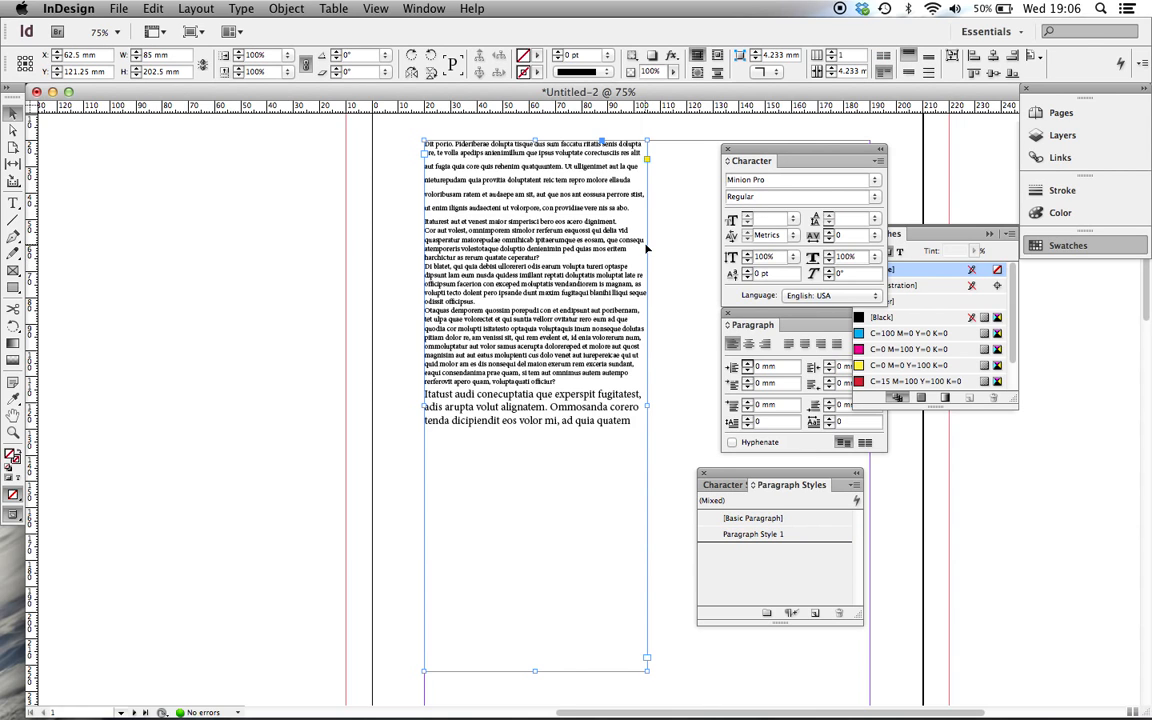
key("Delete")
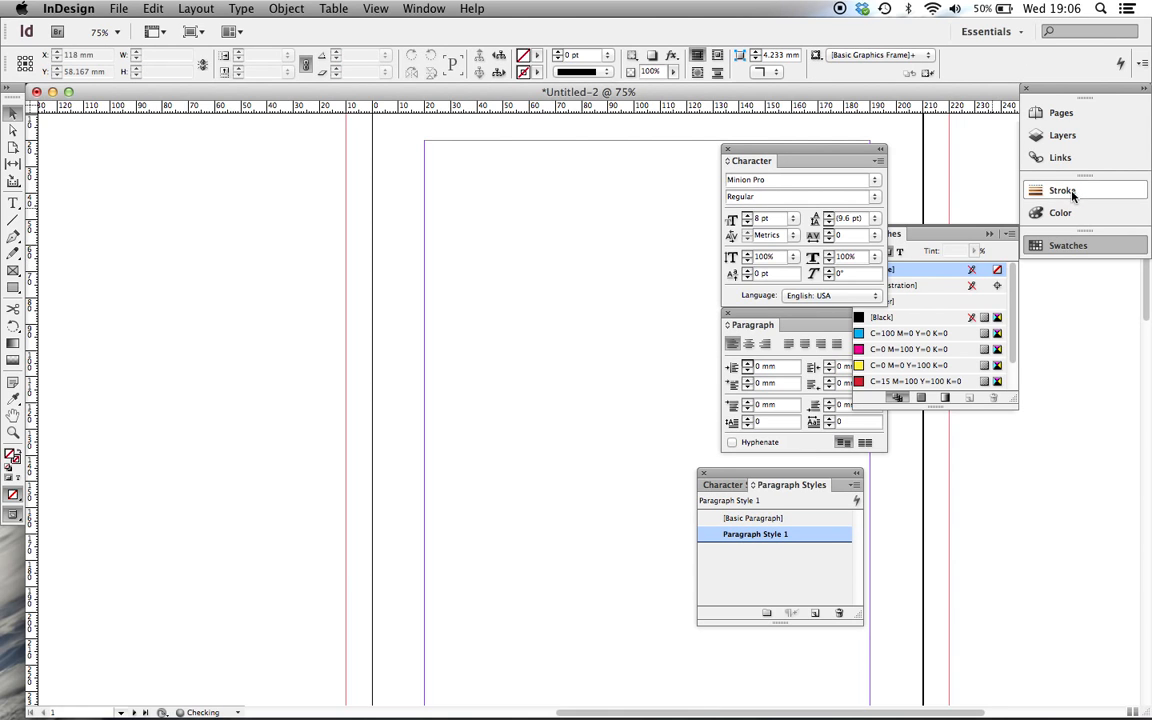
- Collapse the swatches and stack the Character, Paragraph and Paragraph Styles panels together beside the page
left_click(1062, 246)
left_click_drag(823, 154, 936, 134)
left_click_drag(853, 316, 951, 296)
left_click_drag(788, 475, 922, 432)
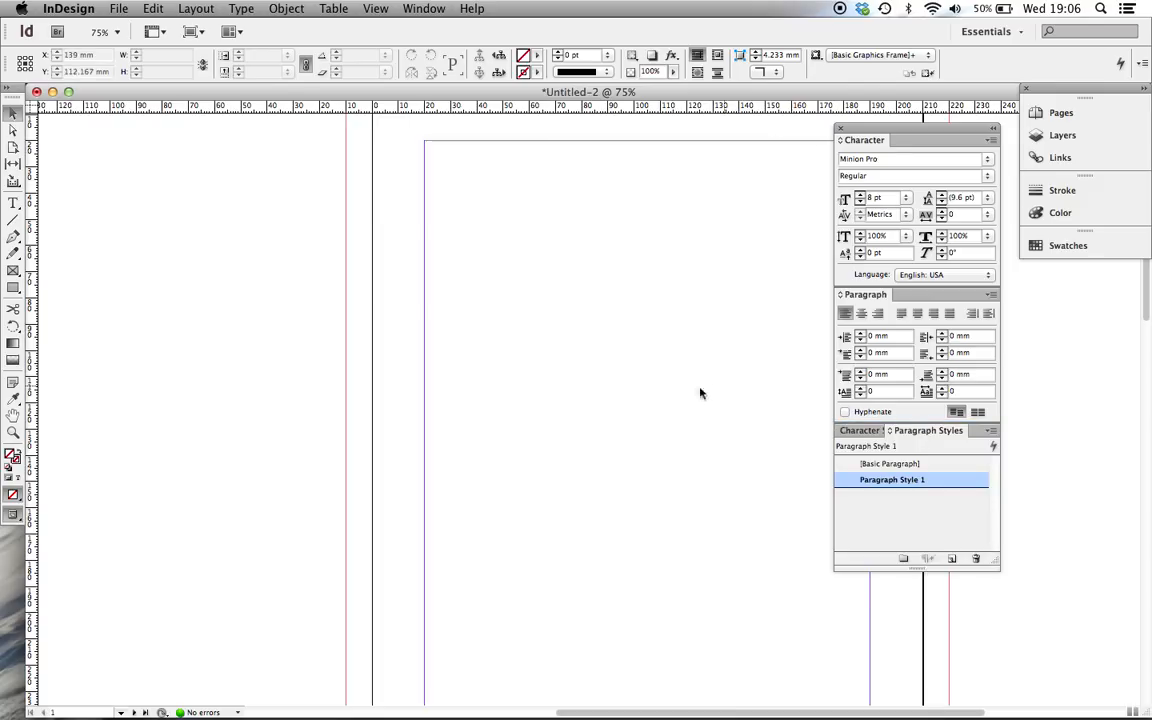
- Draw a text frame about 61.5 mm by 183.5 mm from the upper-left margin corner and fill it with placeholder text
scroll(602, 323, "right", 4)
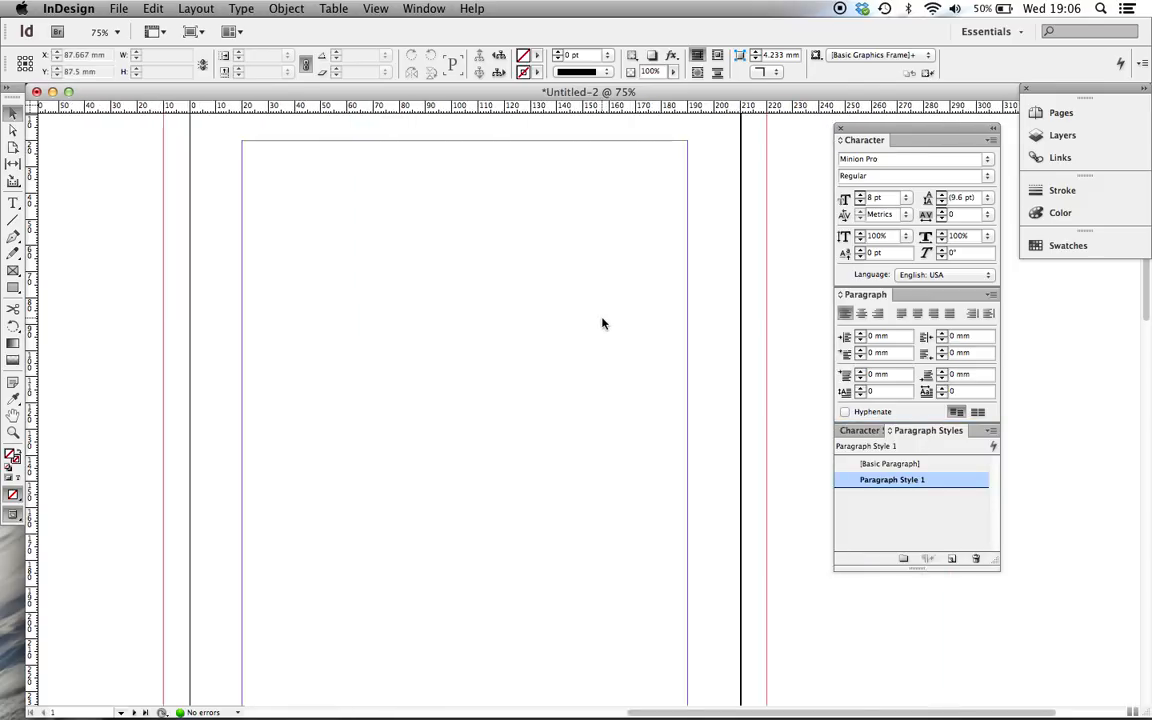
key("super+minus")
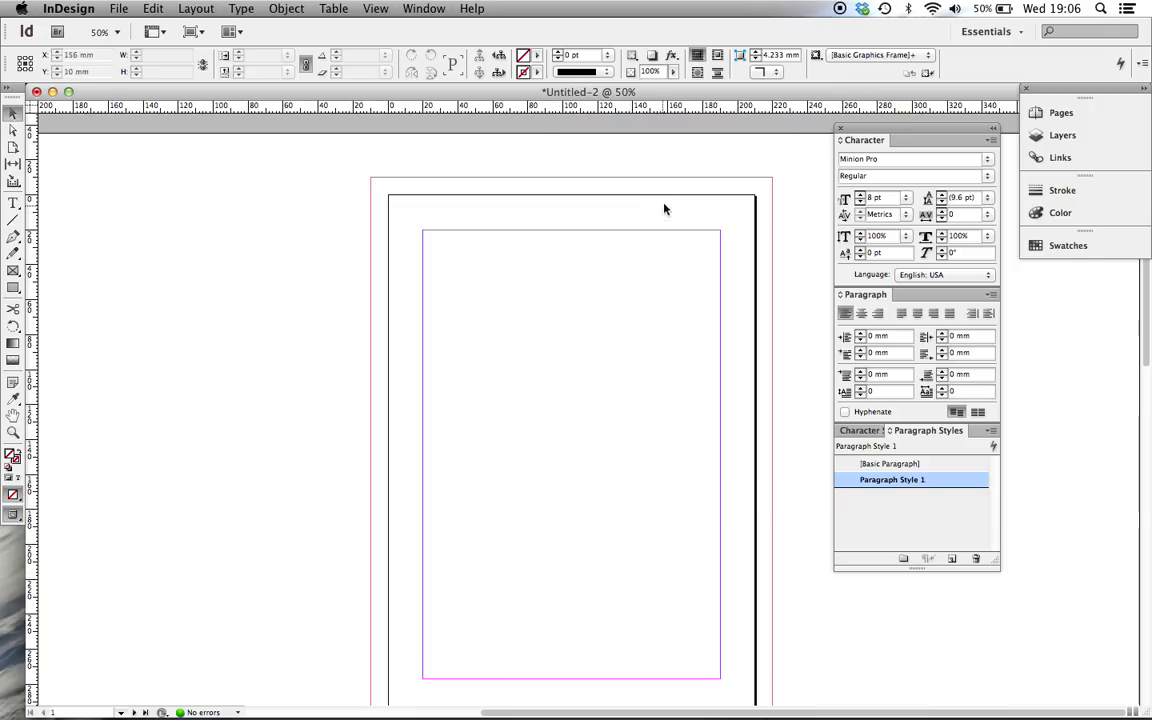
left_click(13, 204)
left_click_drag(423, 231, 530, 550)
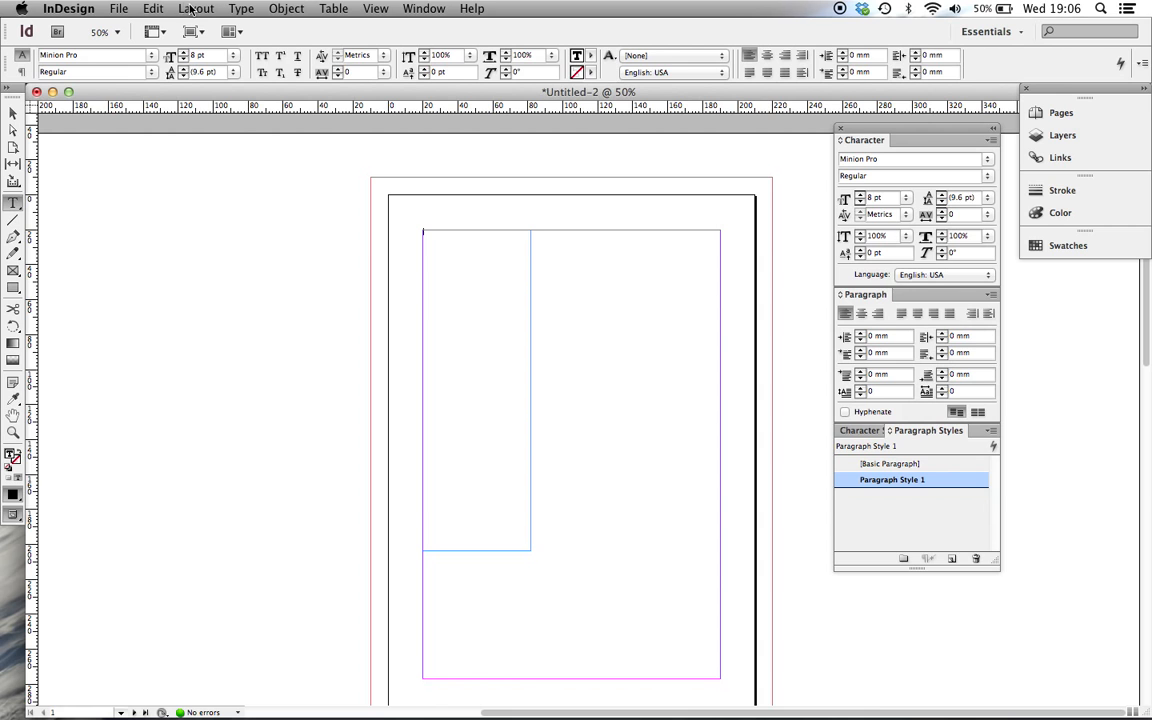
left_click(238, 8)
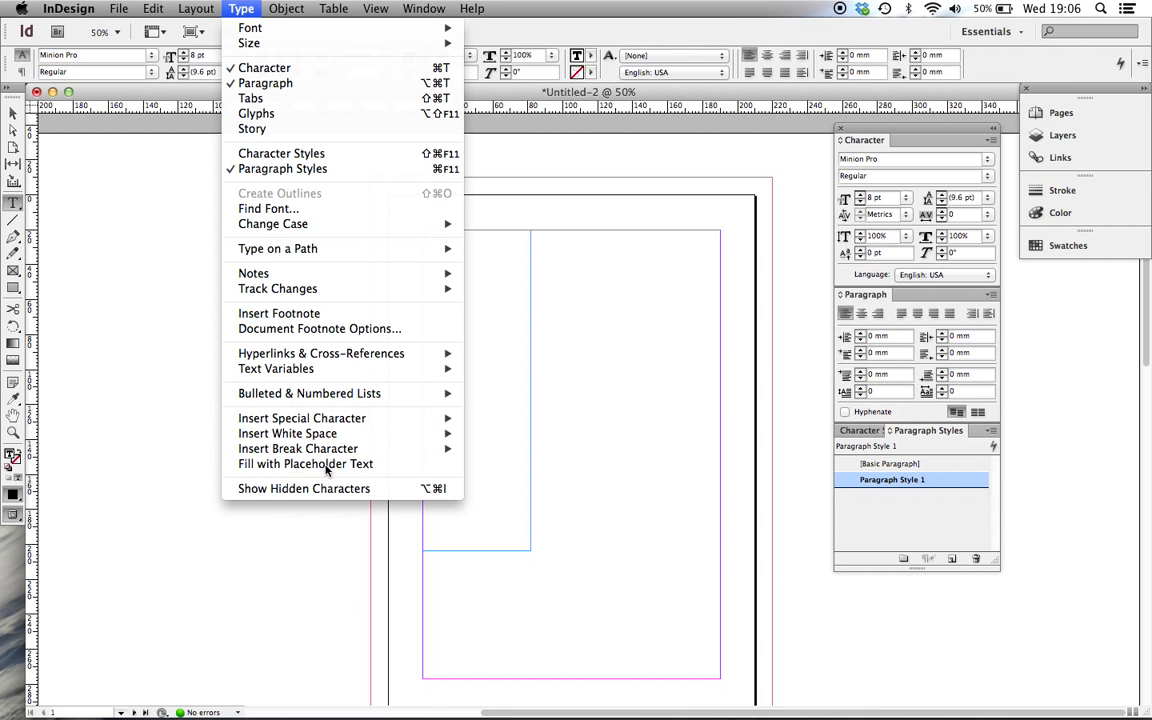
left_click(326, 464)
left_click(13, 113)
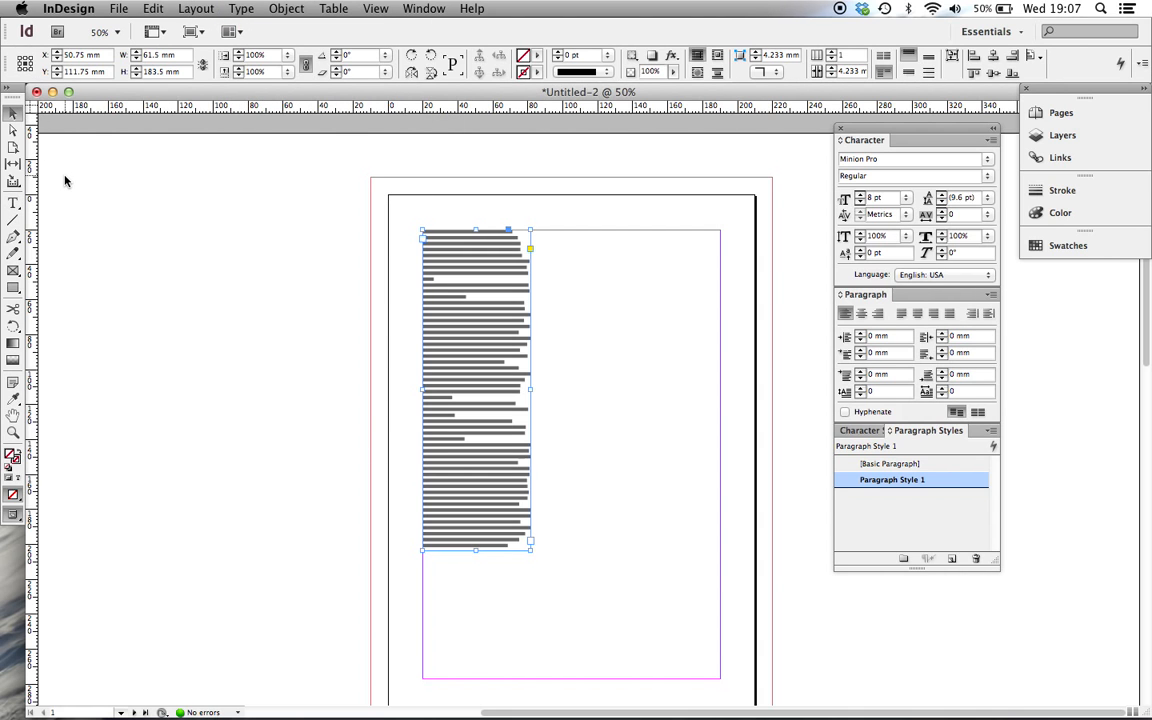
- Shorten the text frame from its lower edge to about 98 mm high and deselect it
key("super+equal")
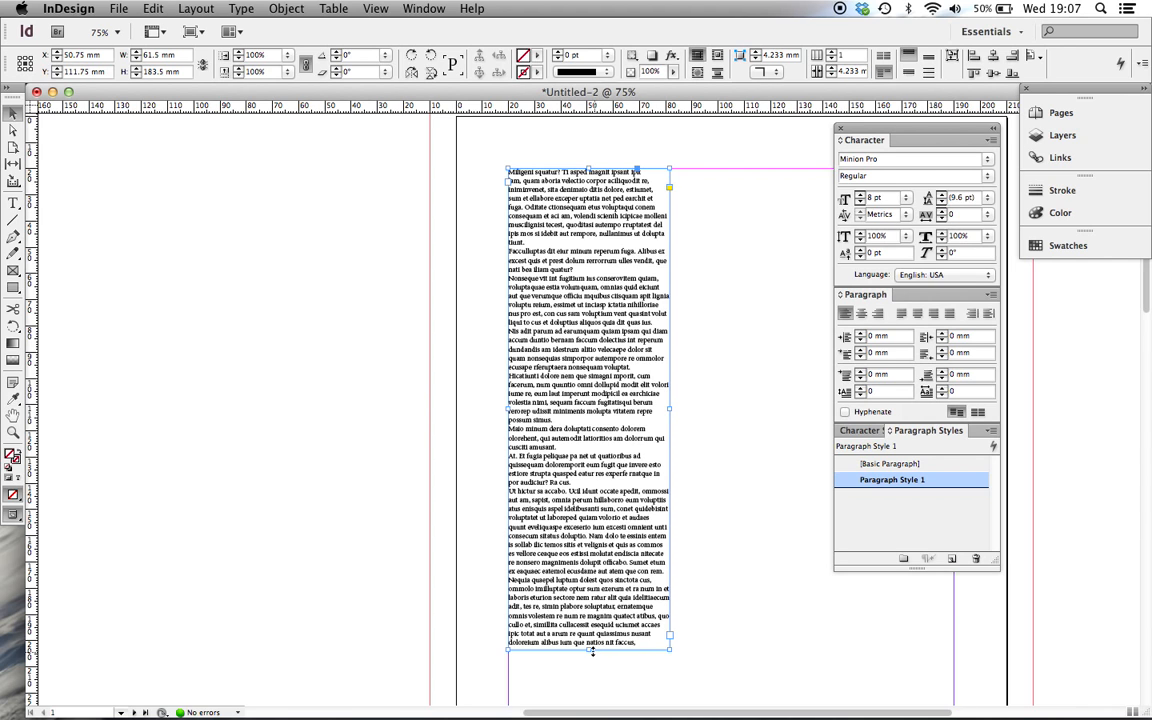
left_click_drag(588, 651, 588, 425)
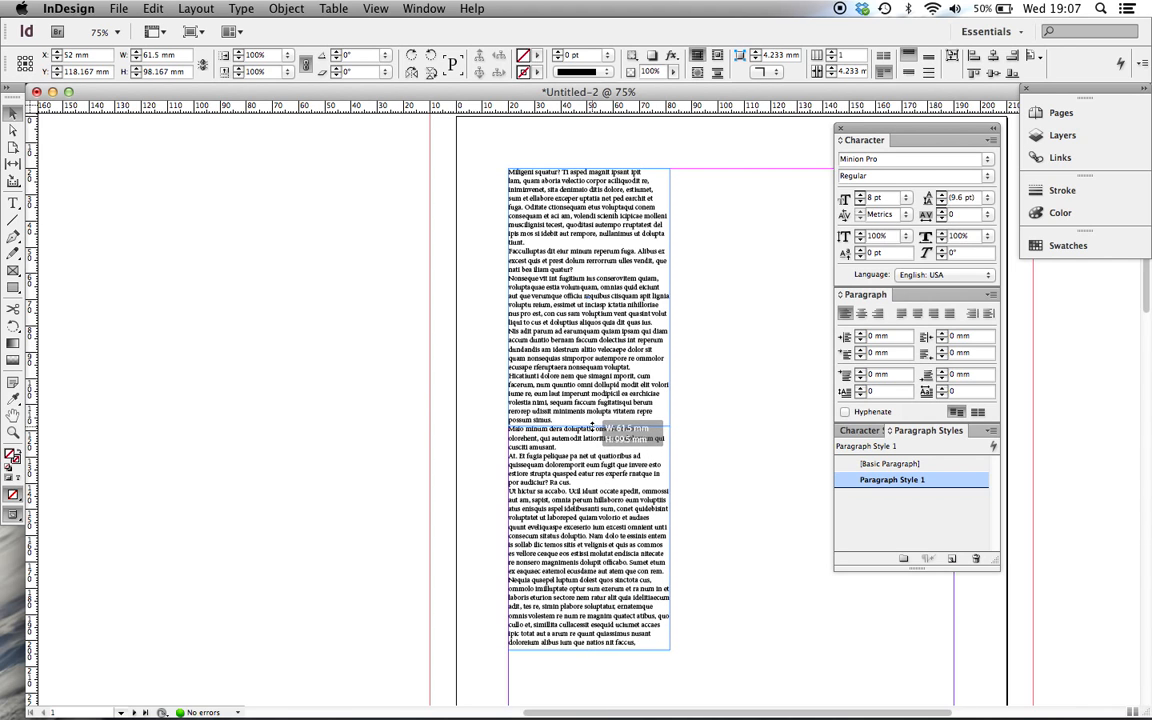
scroll(649, 441, "right", 5)
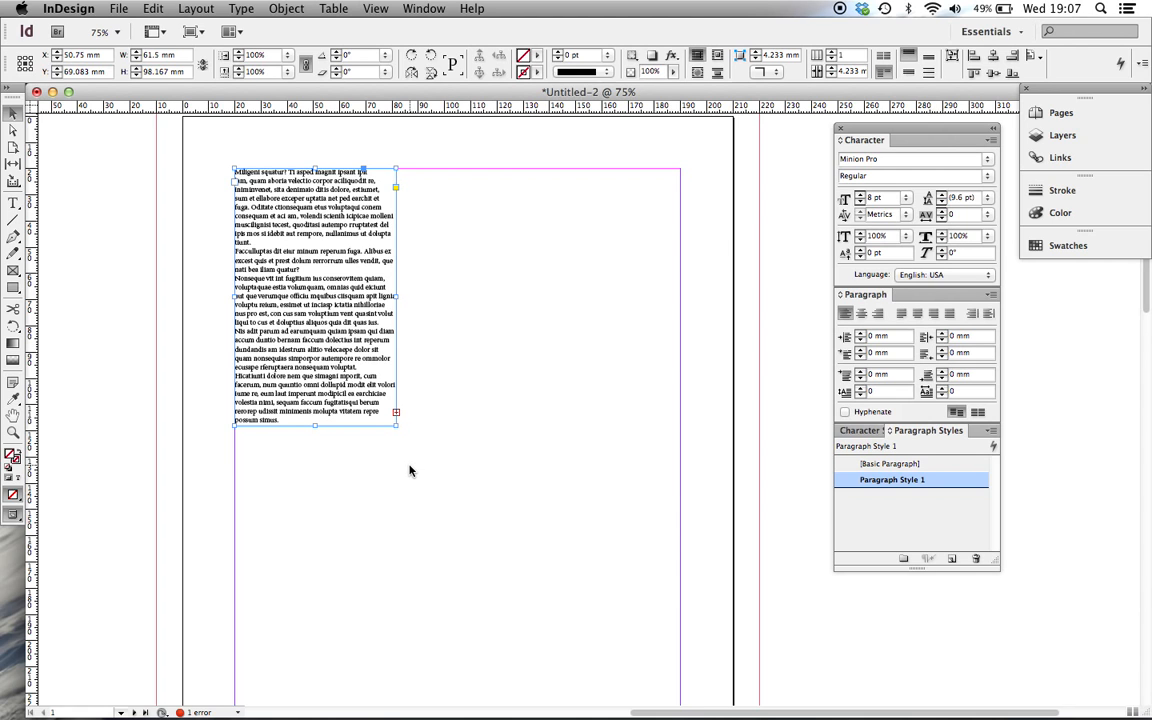
mouse_move(317, 426)
left_mouse_down()
mouse_move(319, 466)
mouse_move(312, 425)
left_mouse_up()
left_click(444, 495)
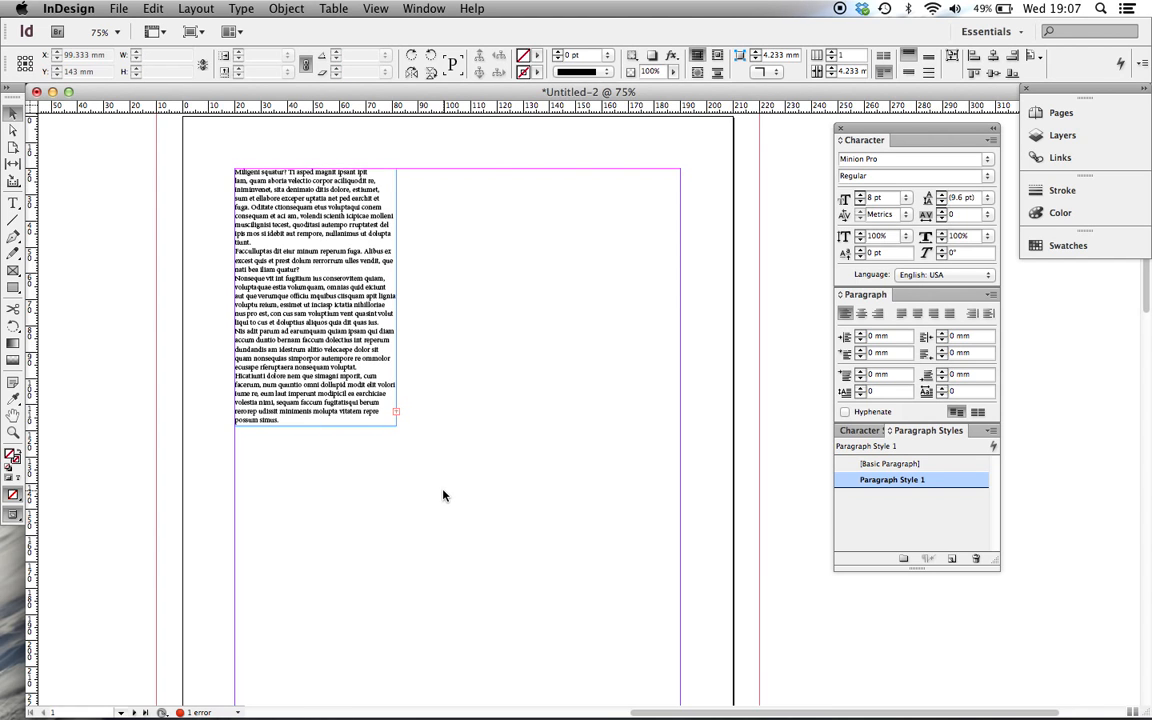
- Draw an empty second text frame about 55 mm by 98 mm to the right of the first, aligned with the top margin
left_click(13, 202)
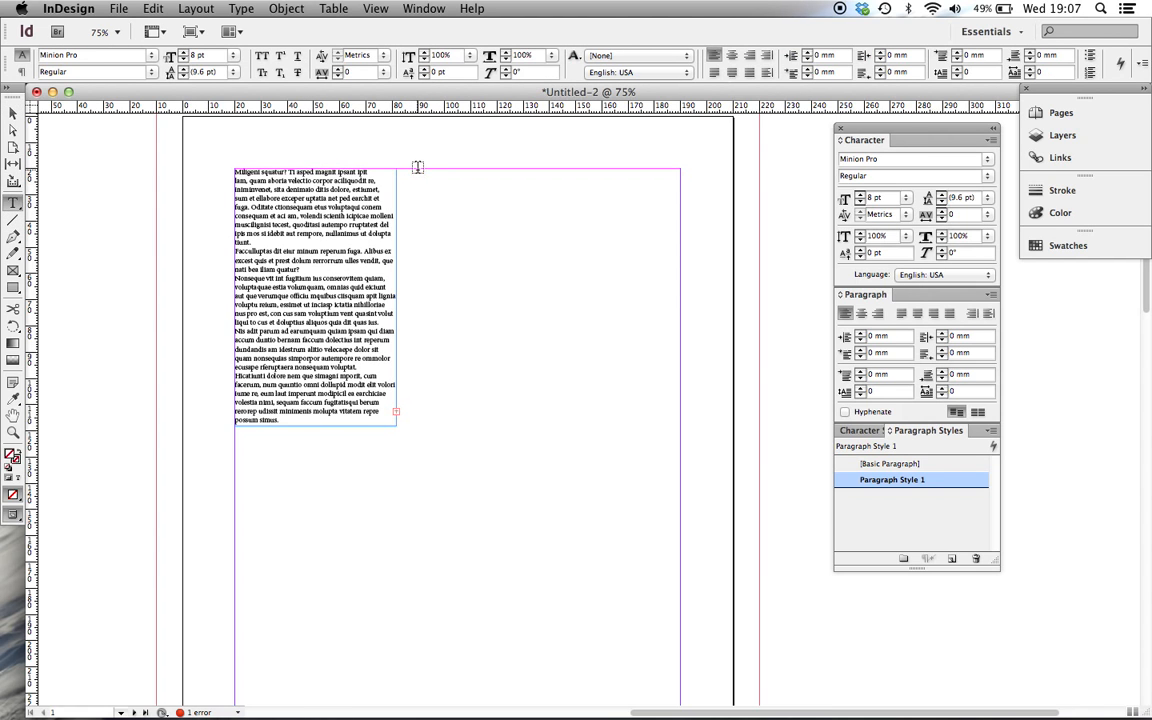
left_click_drag(418, 167, 562, 426)
key("Escape")
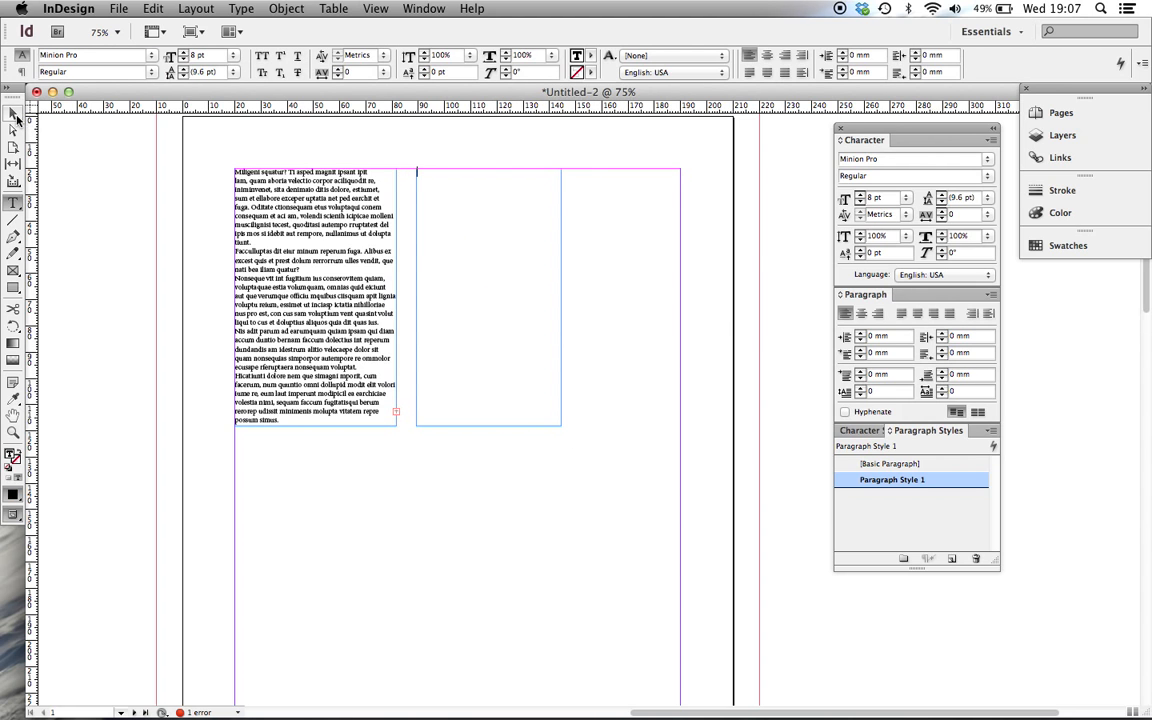
left_click(436, 147)
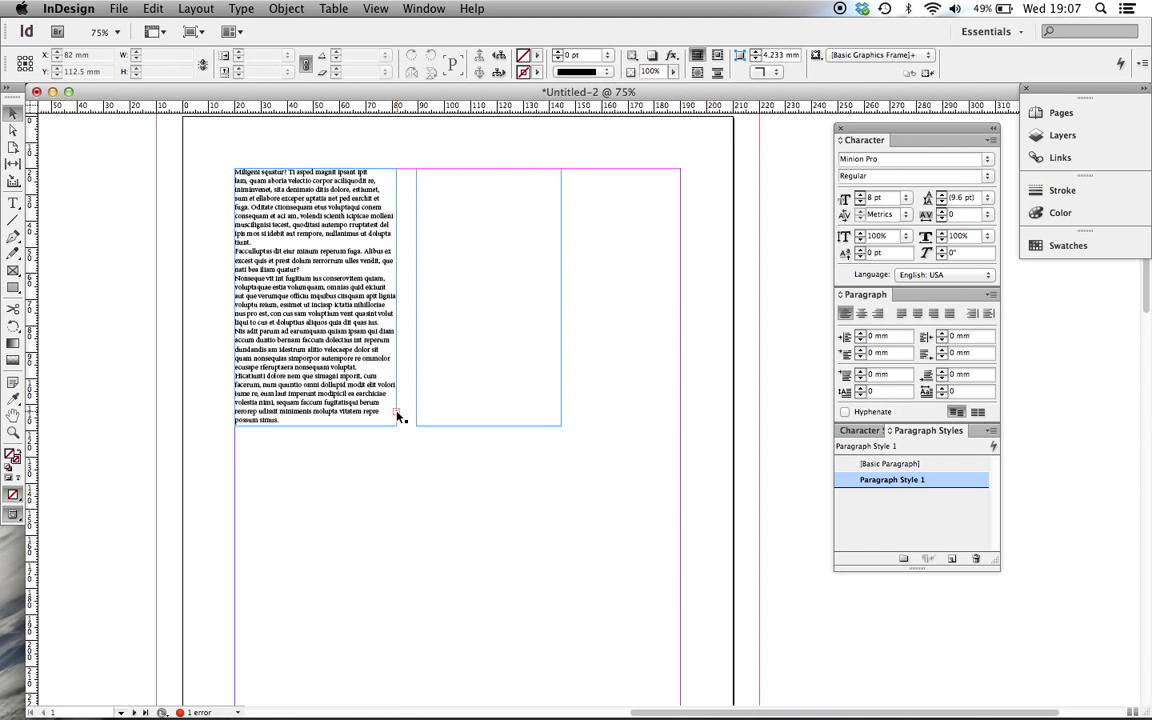
- Thread the first frame's overset text into the empty second frame
left_click(397, 417)
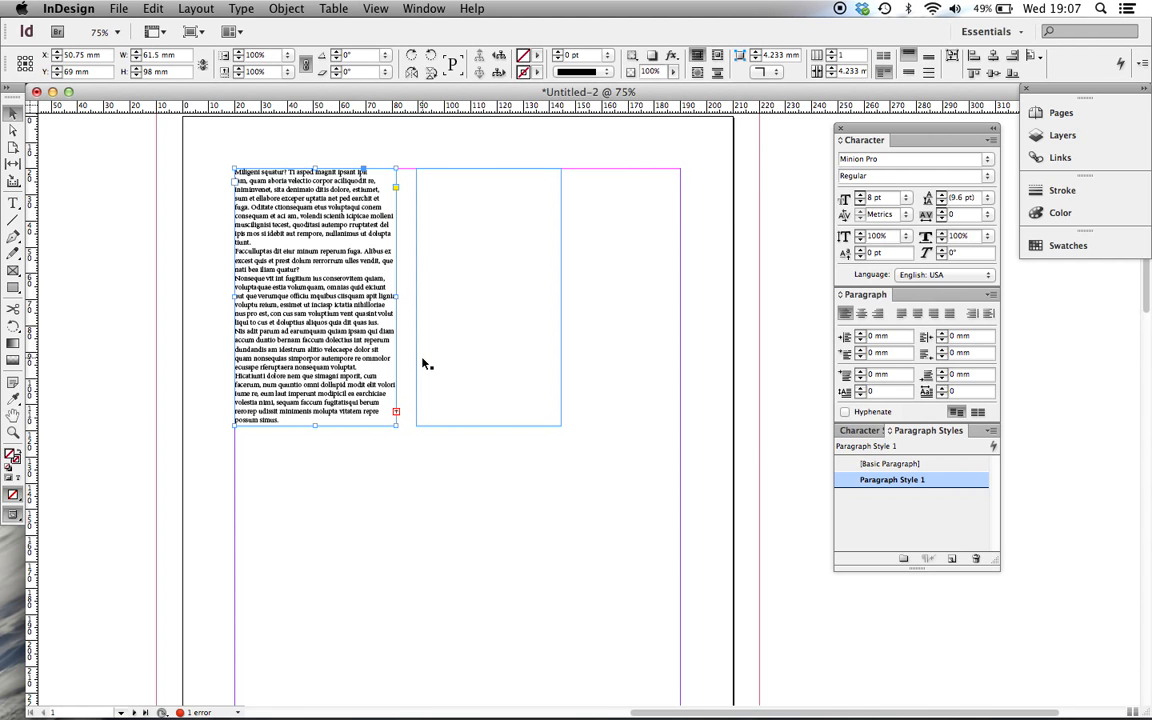
left_click(396, 411)
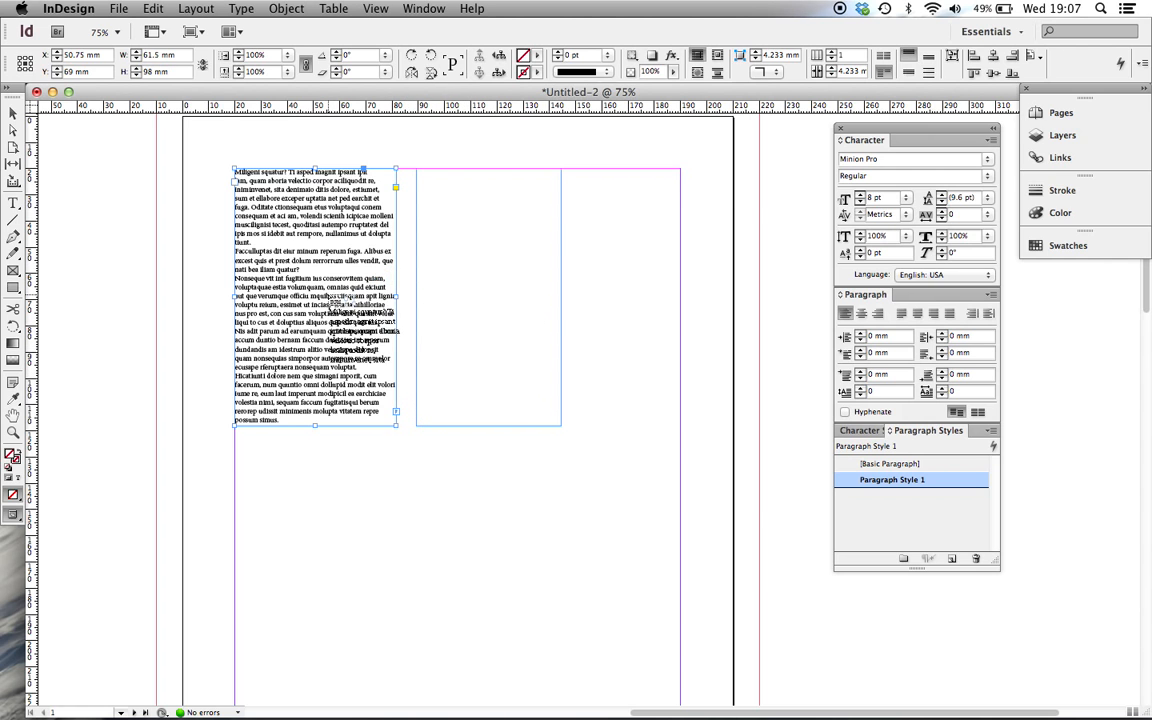
left_click(450, 290)
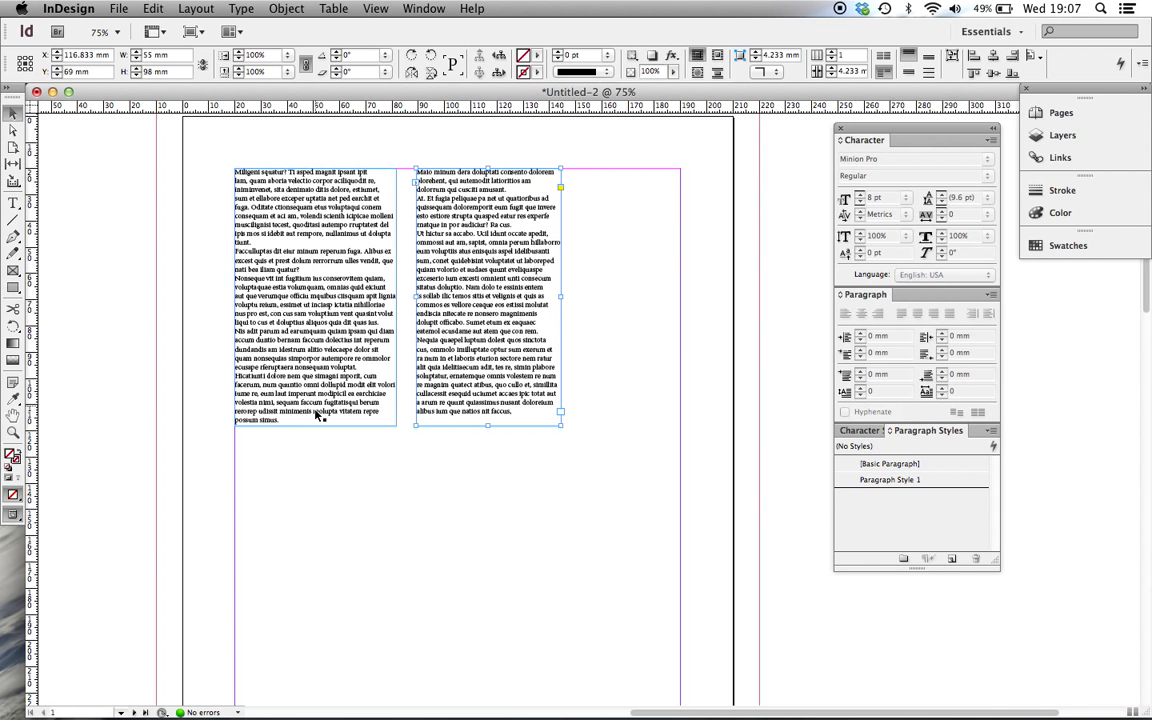
- Shorten the second text frame to about 52.5 mm high and draw an empty third frame between it and the right margin
left_click_drag(488, 424, 487, 303)
left_click(485, 450)
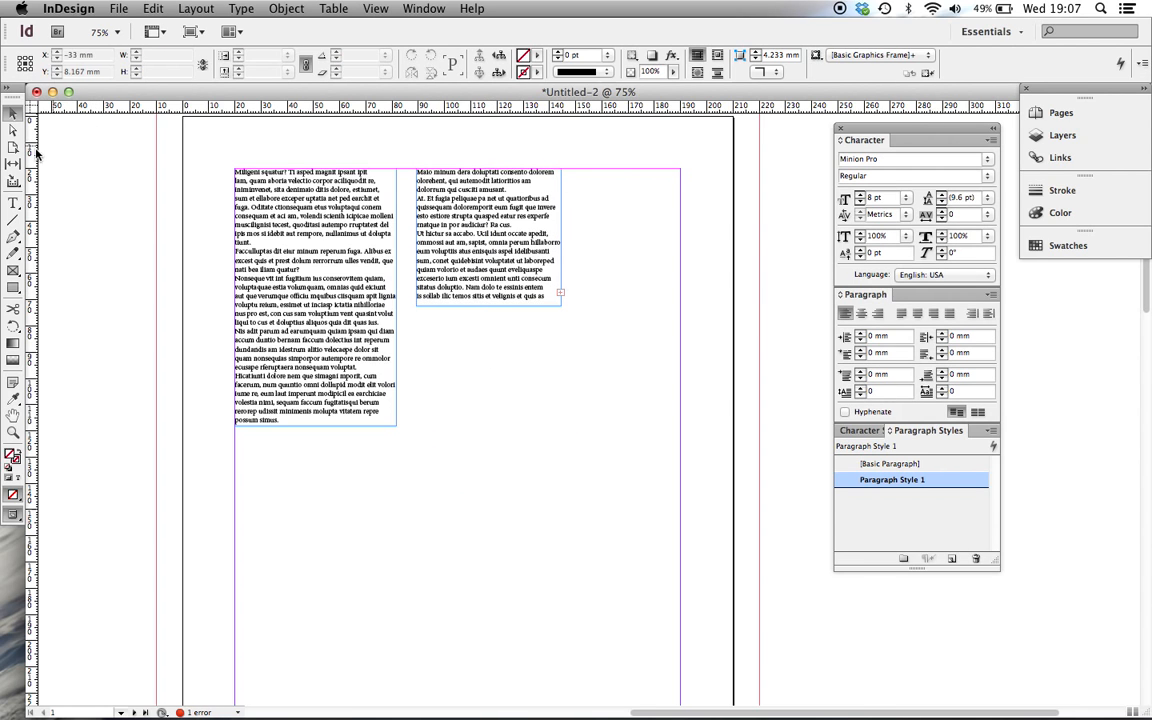
left_click(13, 202)
left_click_drag(587, 171, 680, 400)
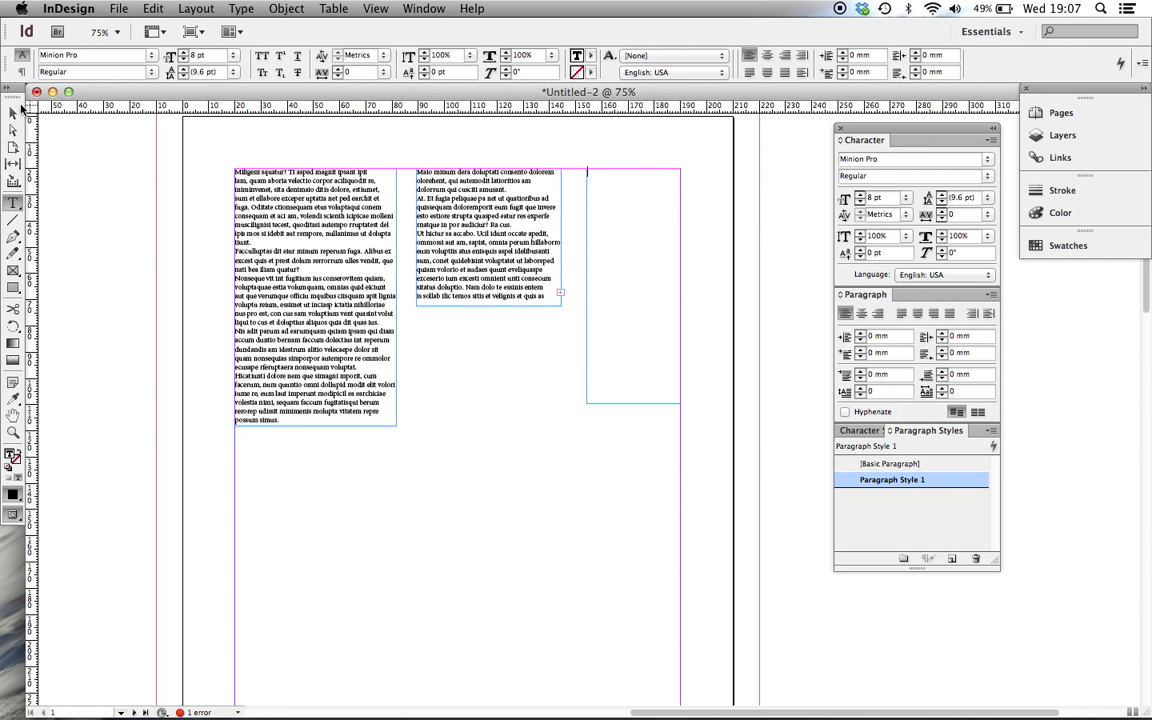
- Thread the second frame's overset text into the empty third frame beside the right margin
left_click(13, 113)
left_click(527, 215)
left_click(560, 292)
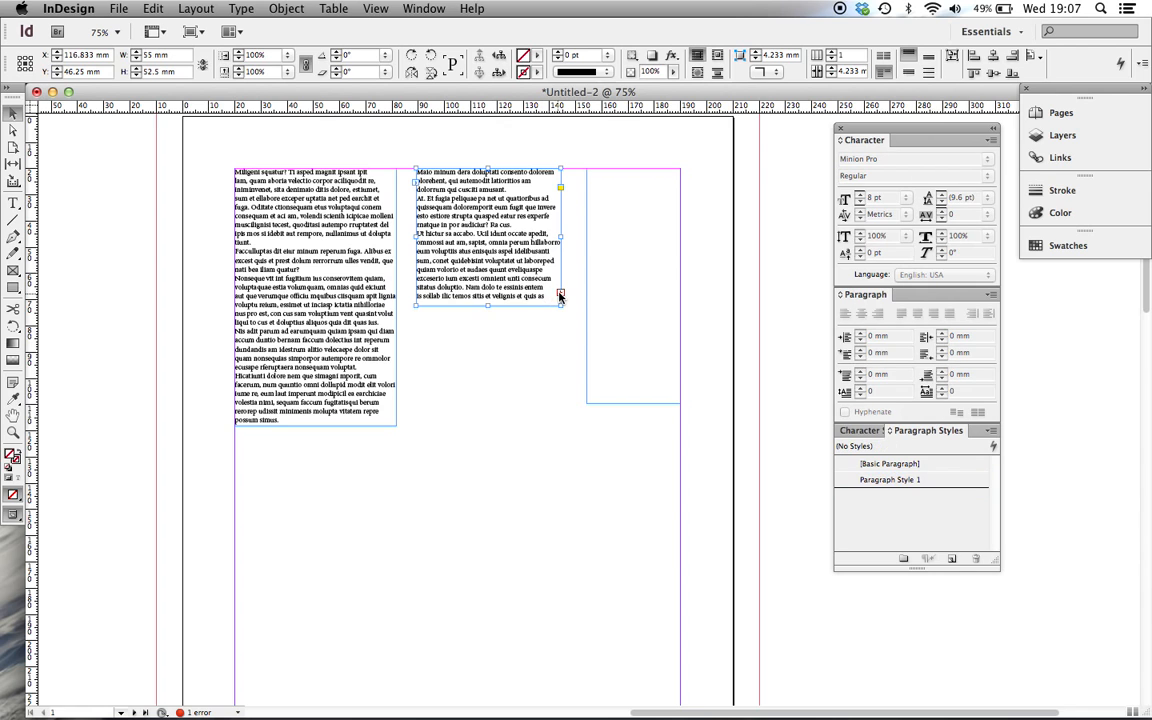
left_click(592, 296)
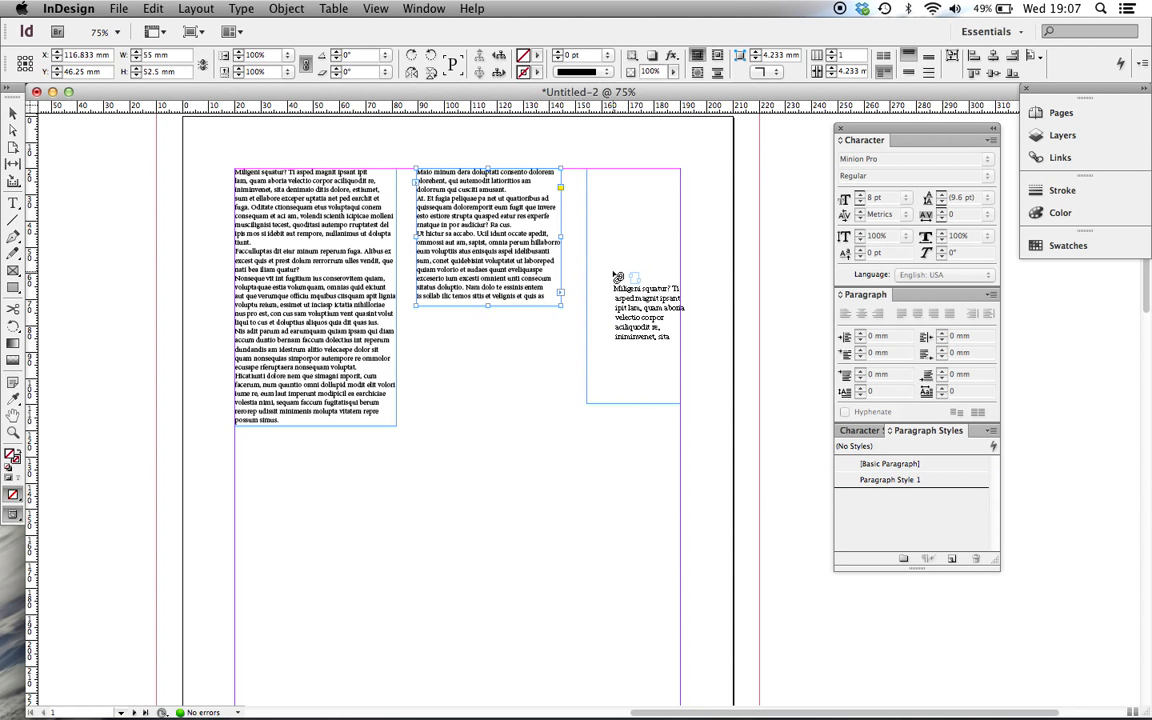
left_click(616, 276)
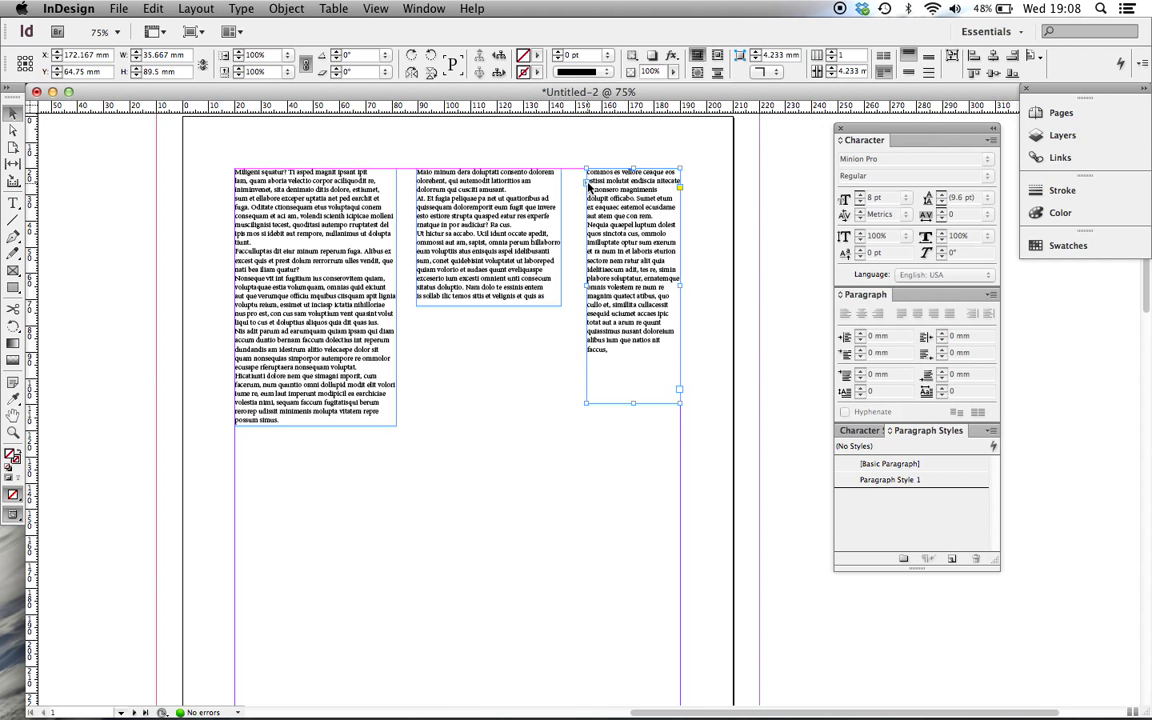
- Break the text threads leading into the third frame and into the second frame
key("Delete")
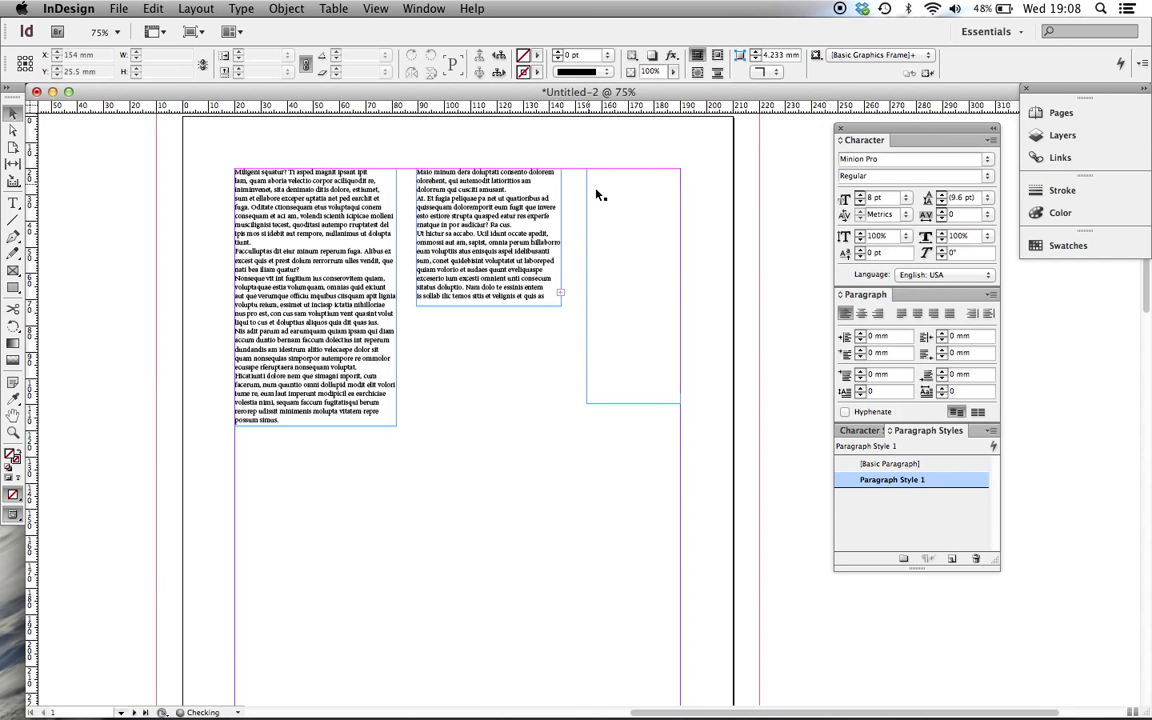
left_click(448, 188)
left_click(418, 186)
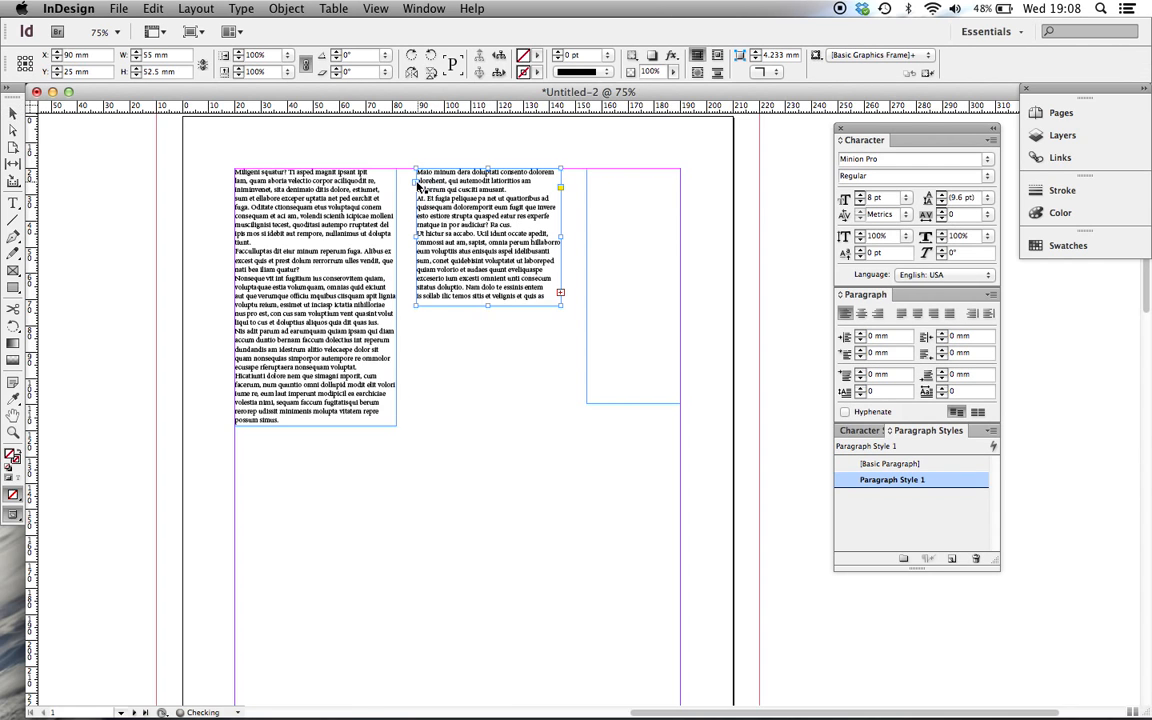
left_click(365, 185)
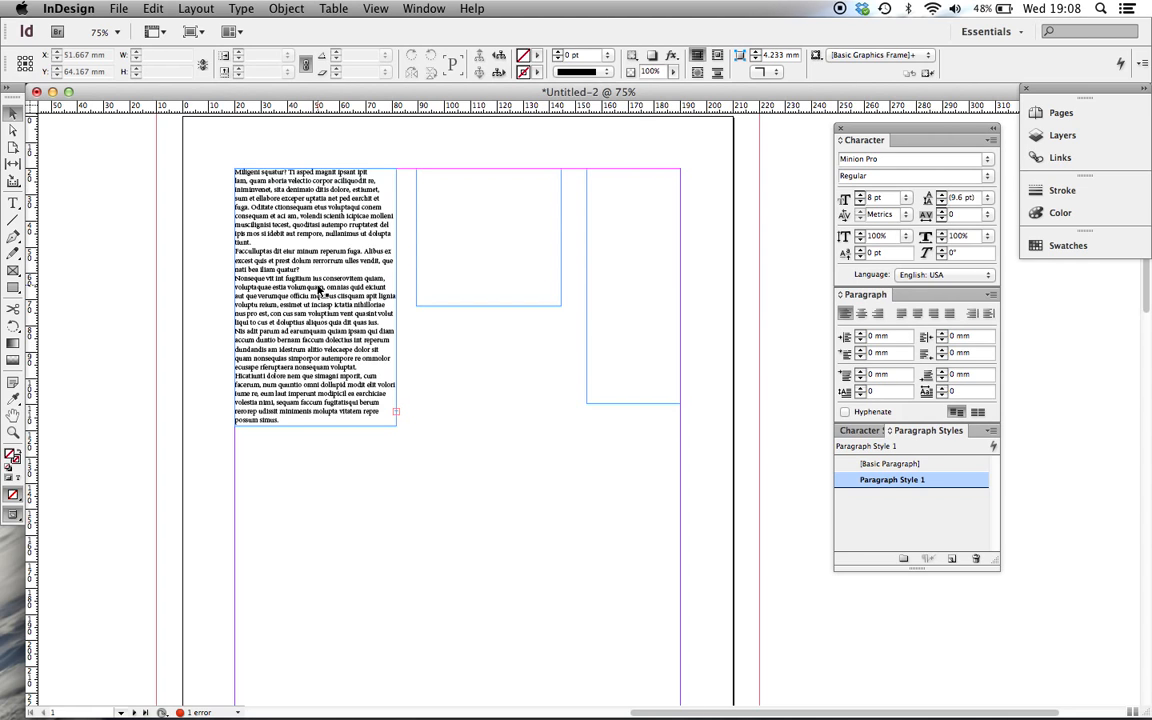
- Extend the second text frame from its lower edge to 98 mm high and fill it with placeholder text
left_click(446, 308)
left_click_drag(487, 305, 491, 427)
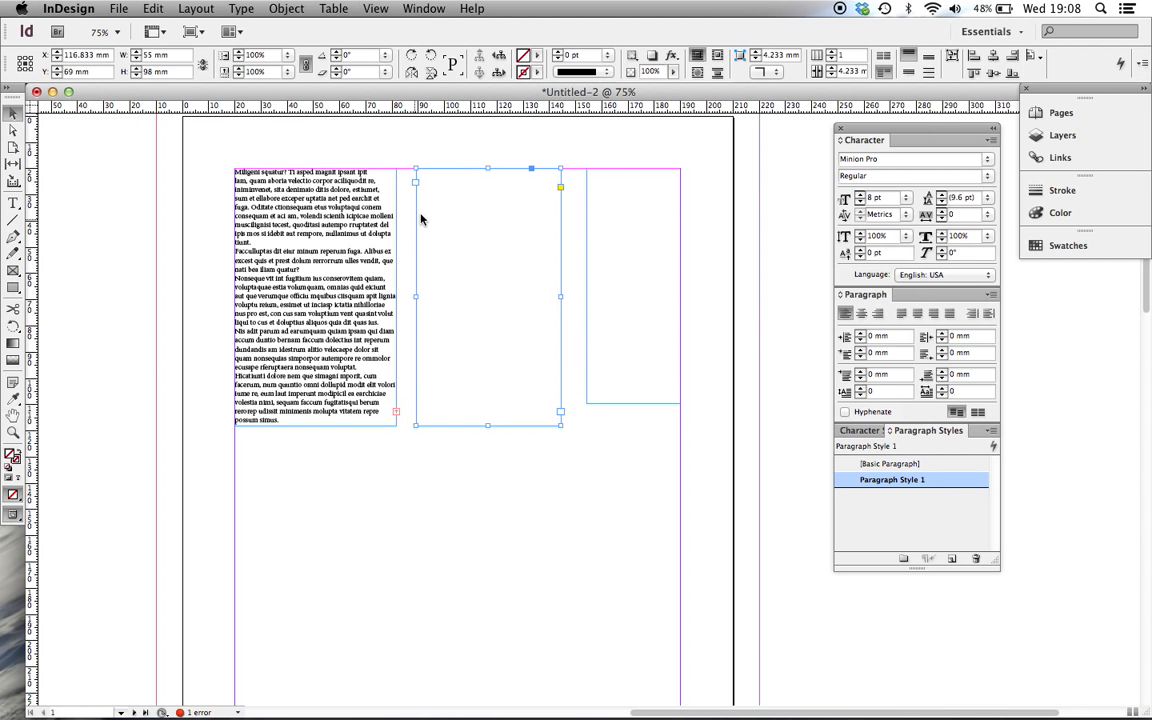
left_click(245, 8)
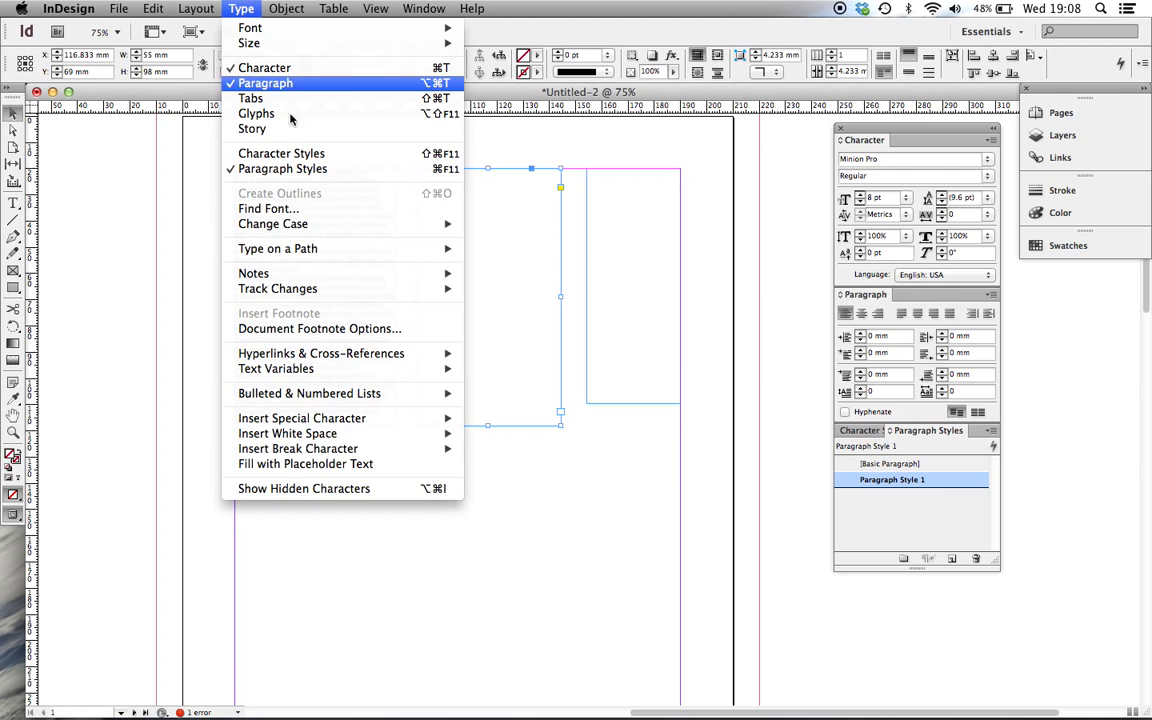
left_click(360, 465)
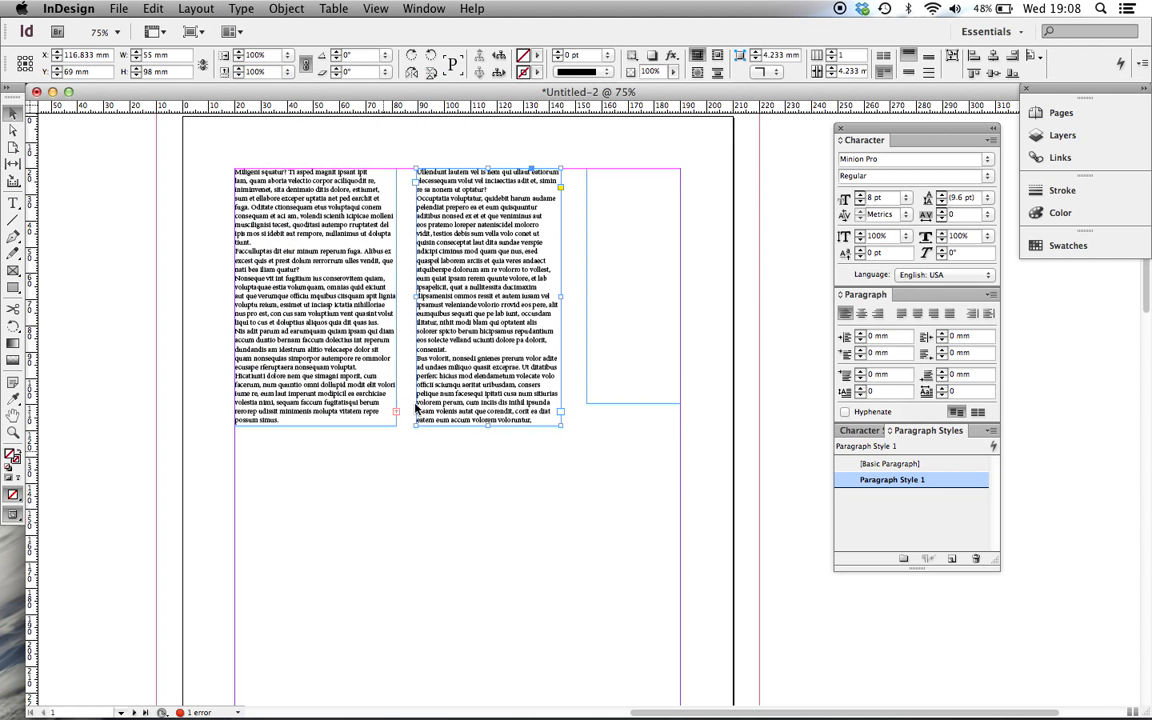
- Delete the empty third text frame and show the baseline grid with the page at actual size
left_click(592, 180)
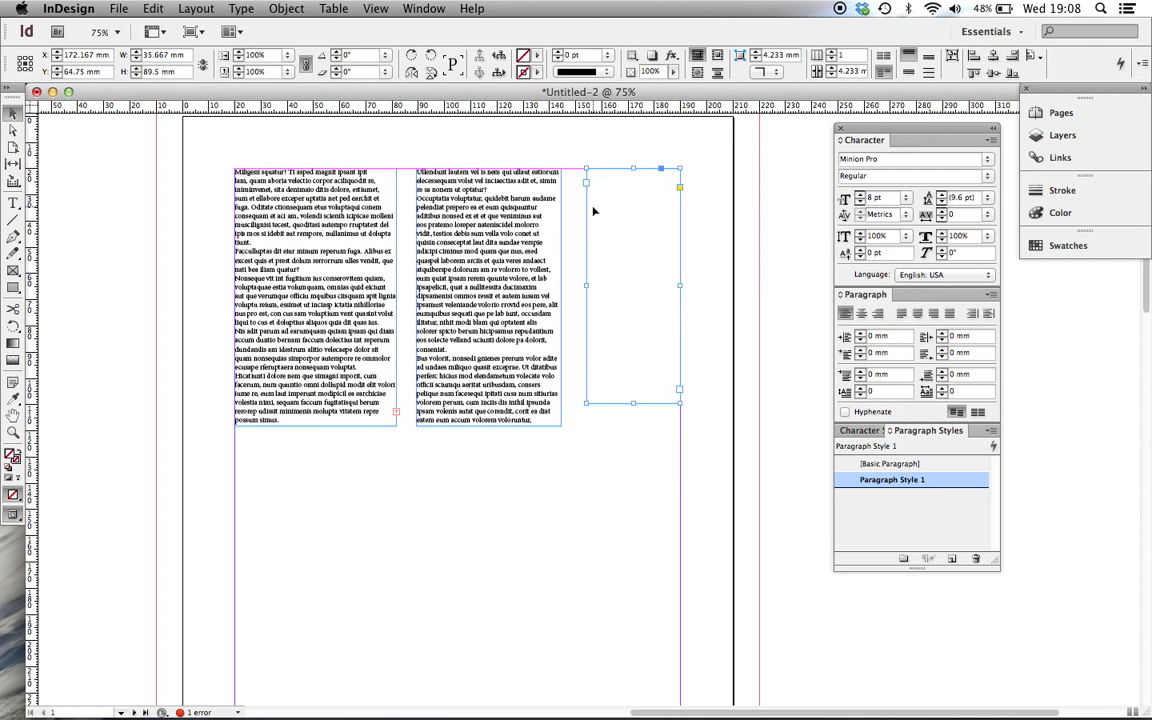
key("Delete")
key("super+1")
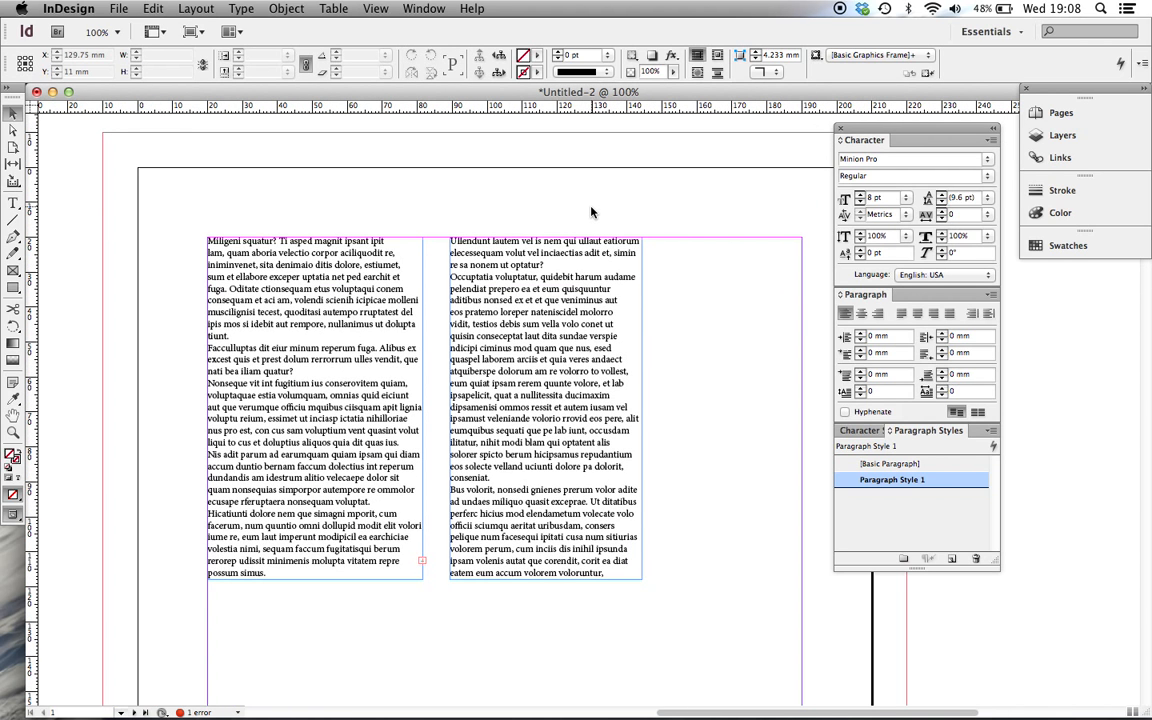
left_click(375, 9)
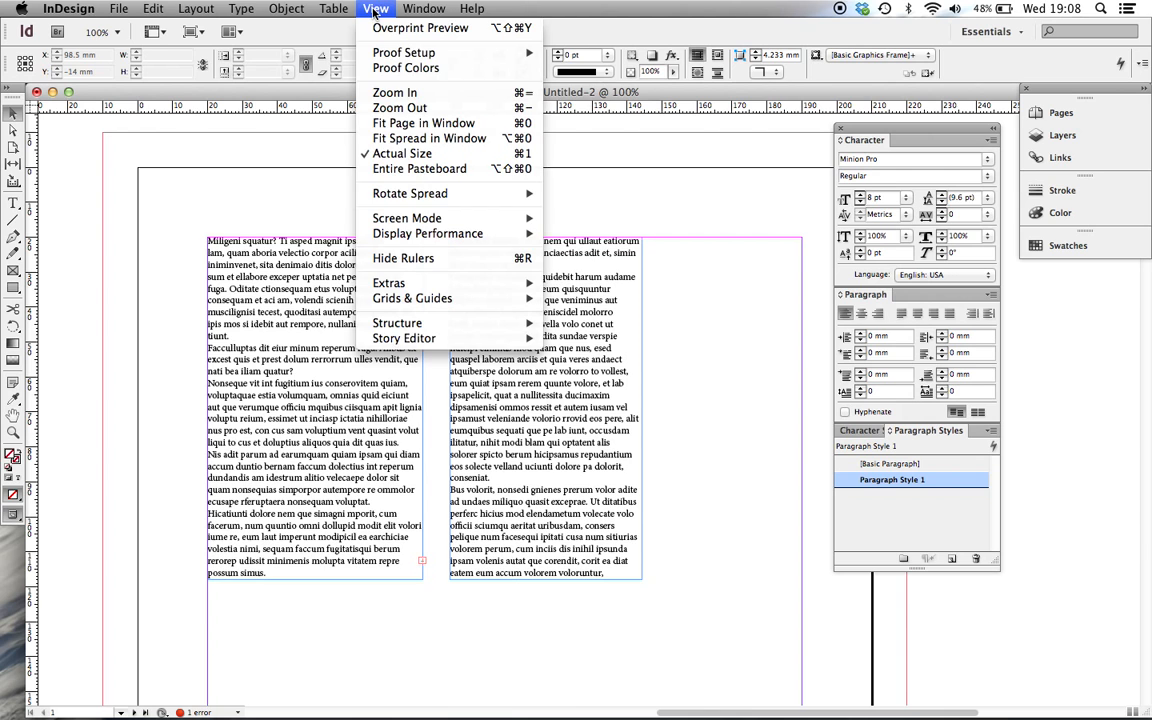
mouse_move(469, 302)
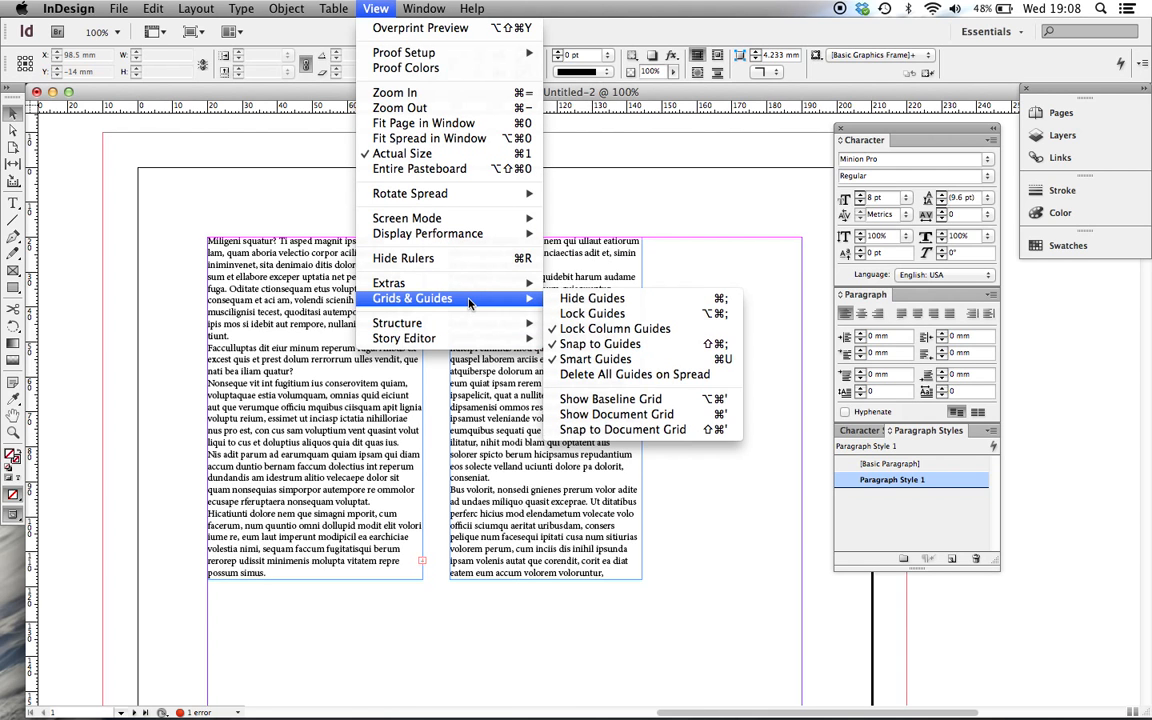
left_click(612, 399)
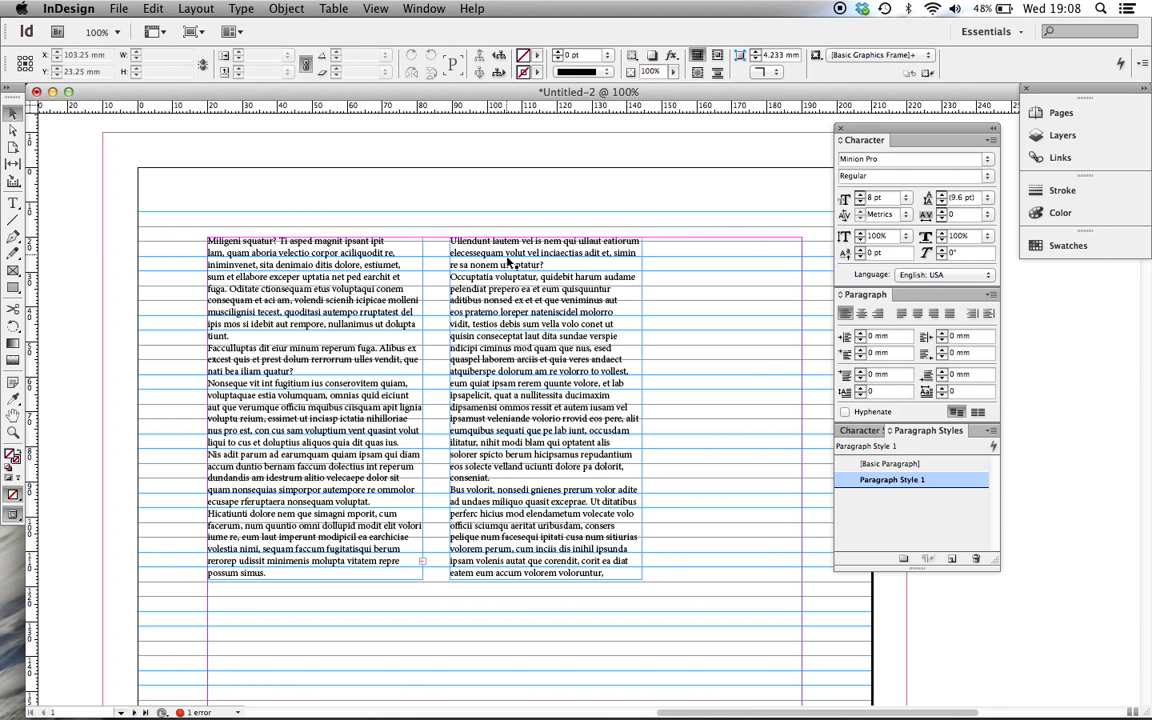
- Nudge the second text frame down by about 2.1 mm against the baseline grid
left_click(553, 257)
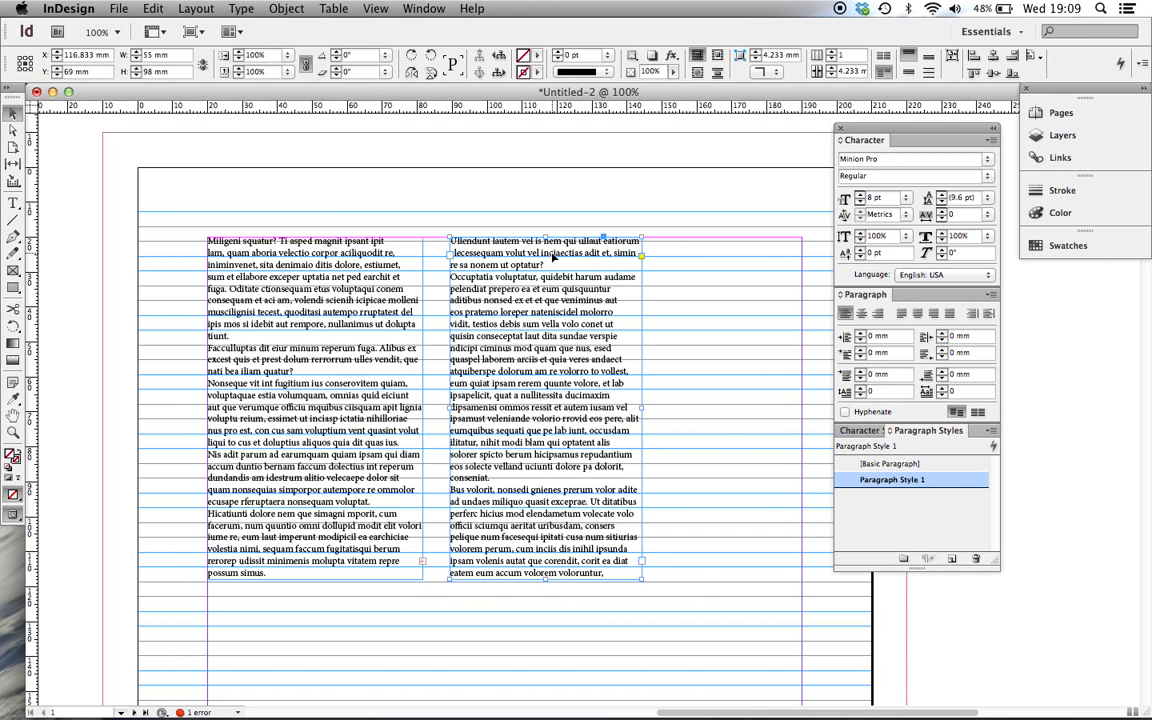
key("super+equal")
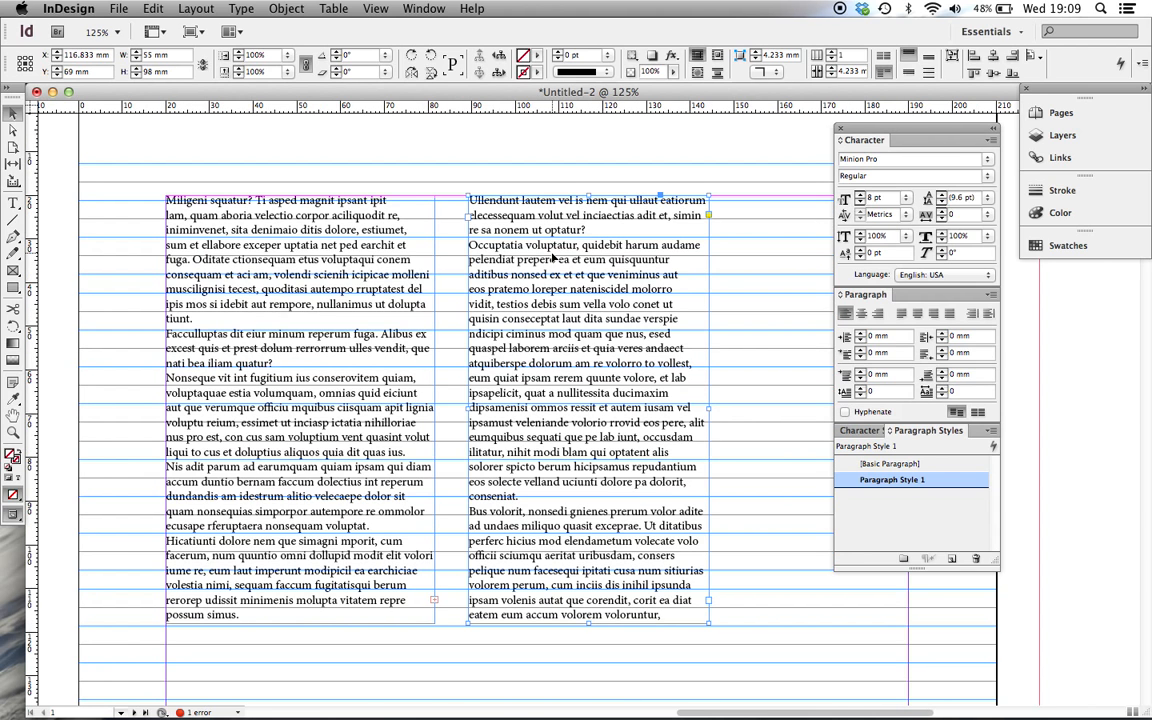
key("Down")
key("Down")
key("Down")
key("Down")
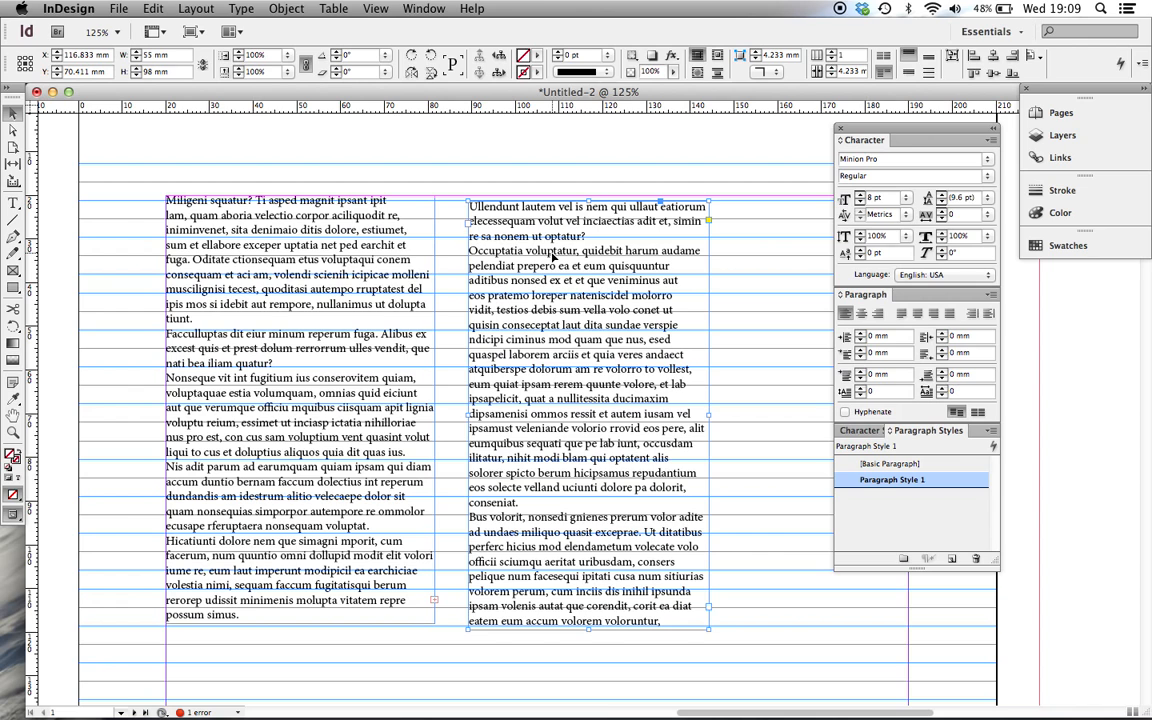
key("Down")
key("Down")
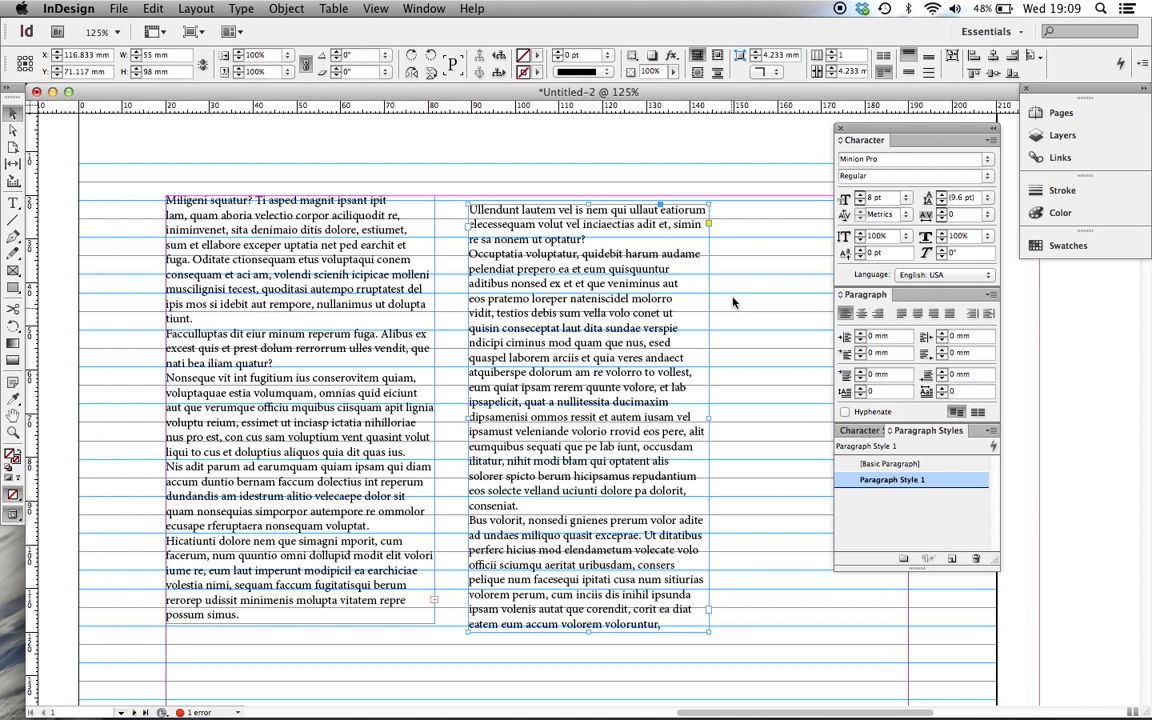
- Align the paragraphs of both text frames to the baseline grid
key("super+minus")
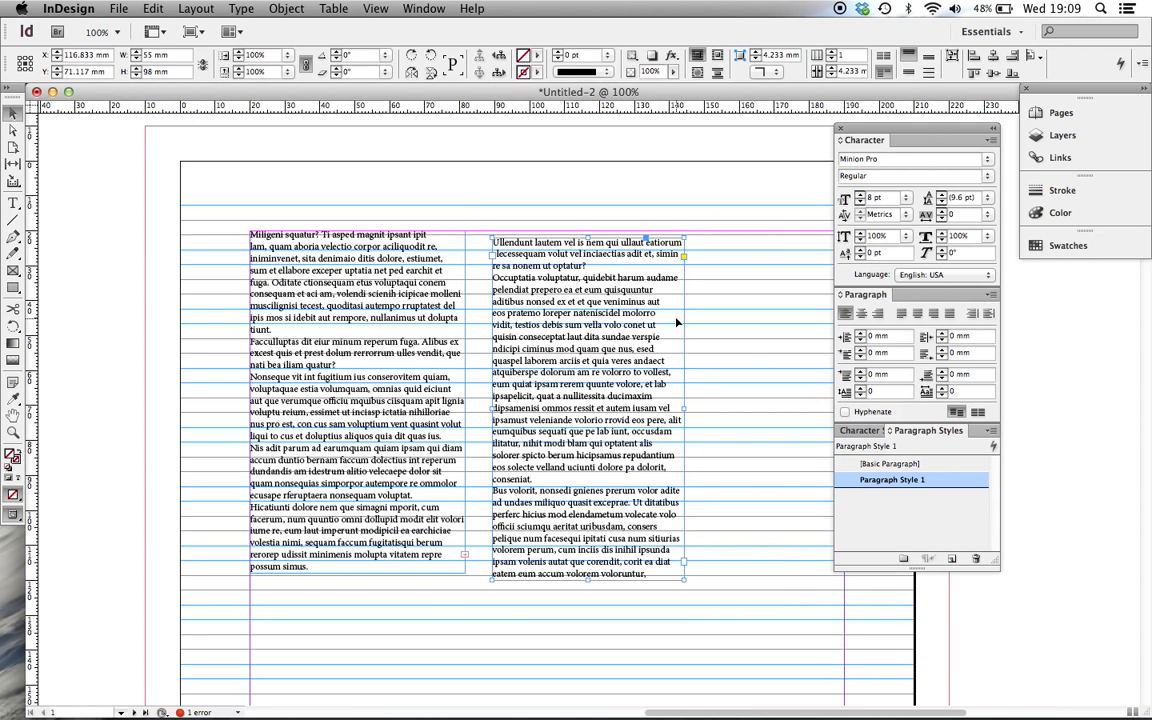
left_click(689, 543)
left_click_drag(585, 630, 357, 452)
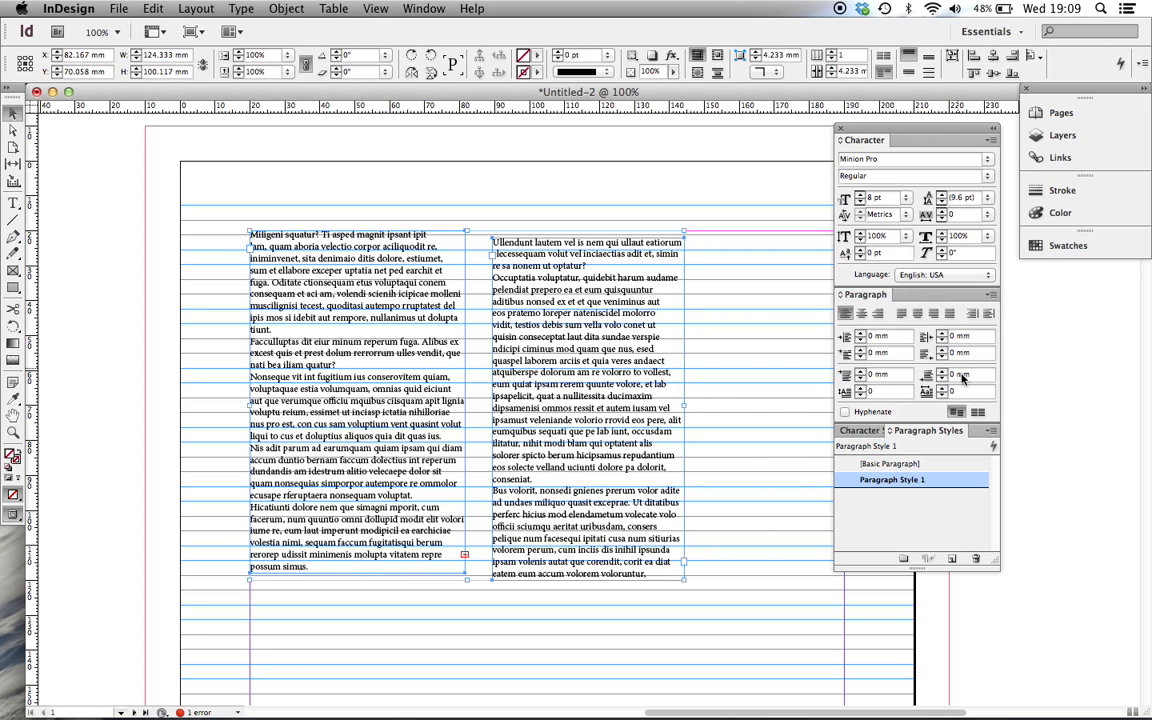
left_click(978, 414)
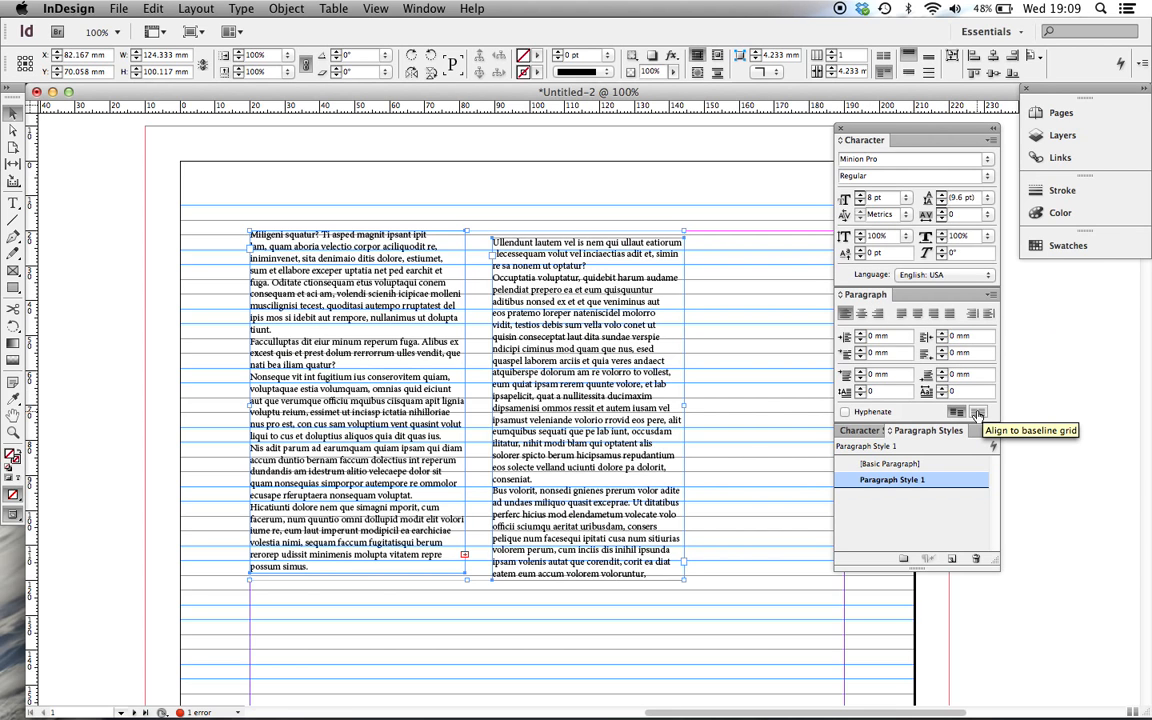
left_click(978, 414)
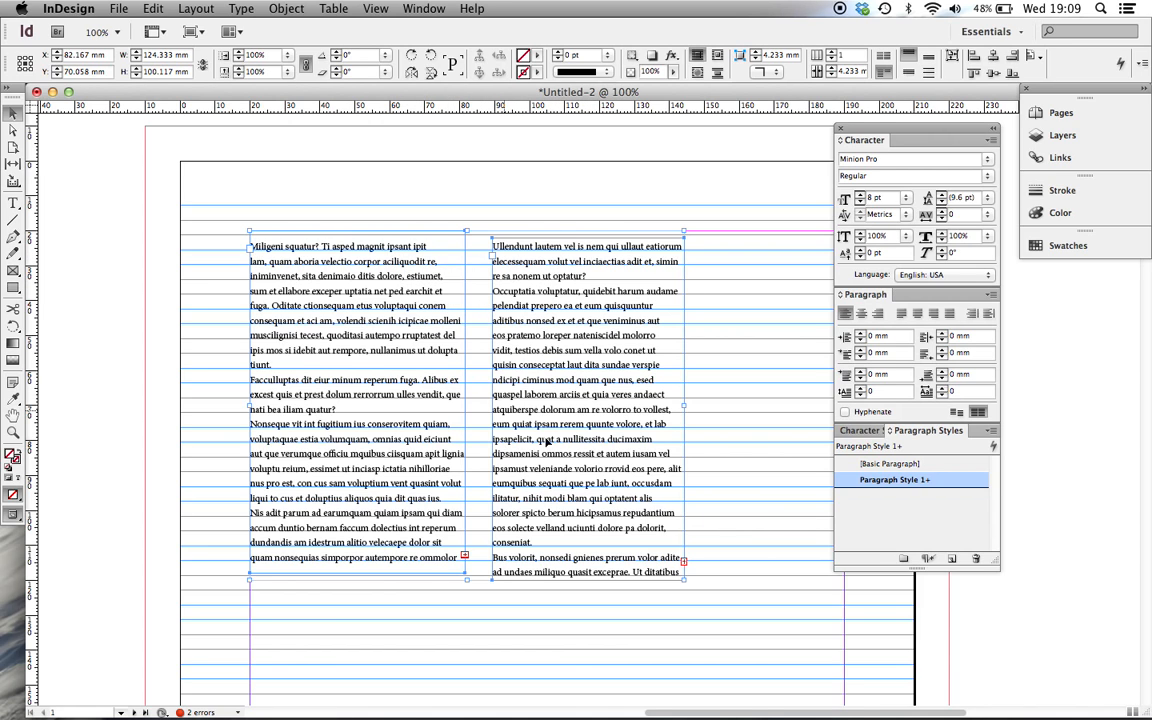
- Nudge the second text frame up to a Y position of about 67.2 mm
left_click(610, 290)
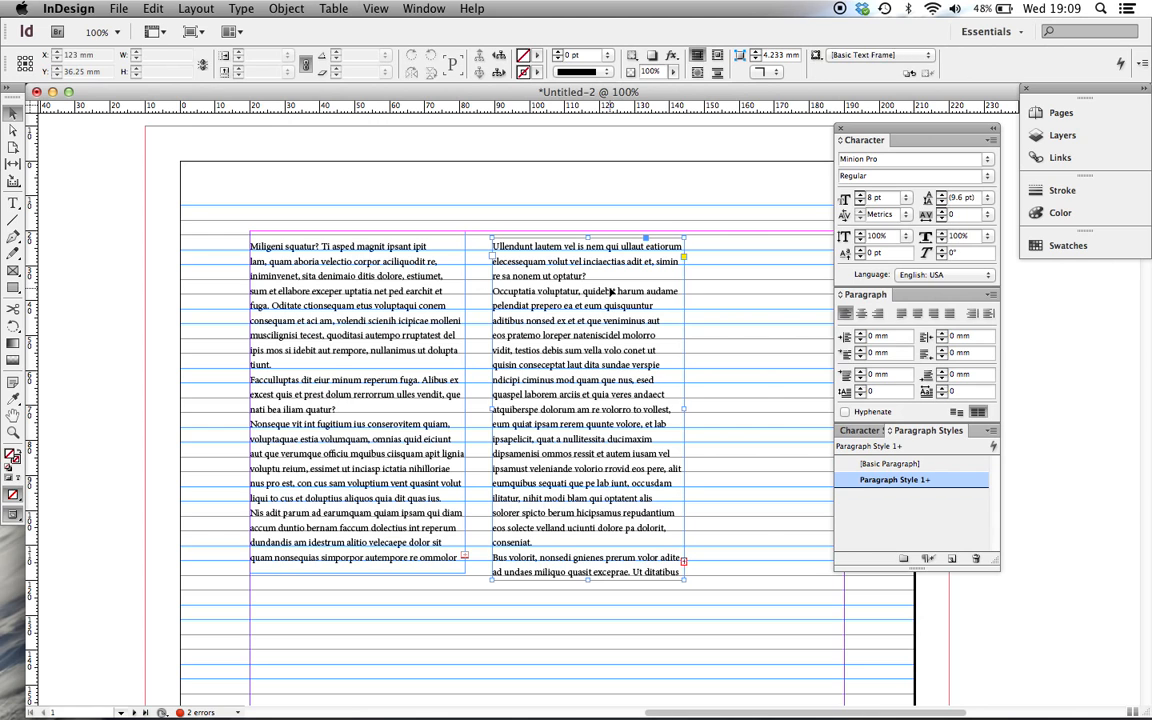
key("super+equal")
key("Up")
key("Up")
key("Up")
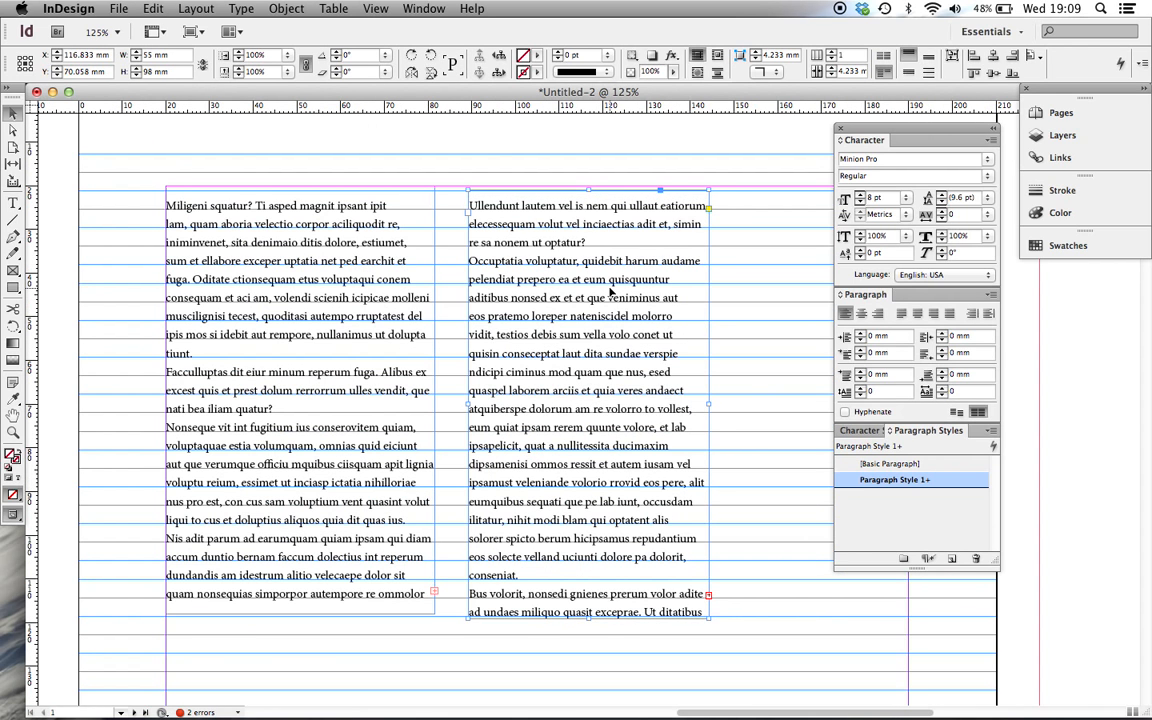
key("Up")
key("Up")
key("Up")
key("Up")
key("Up")
key("Up")
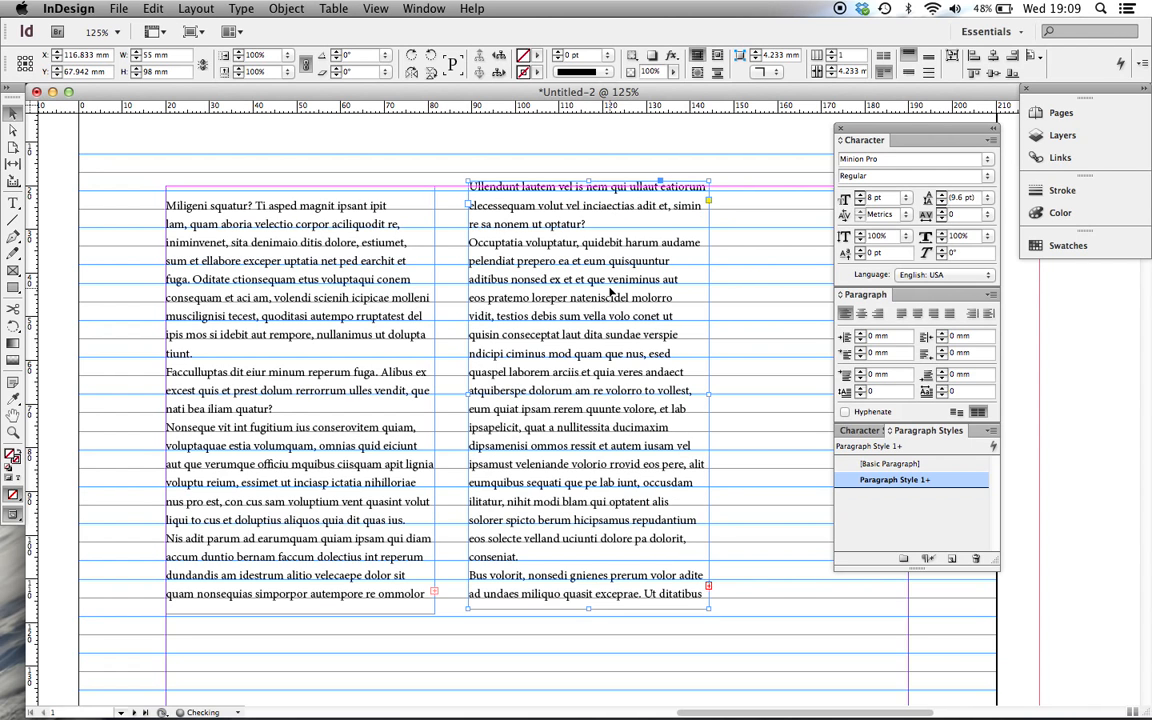
key("Up")
key("Up")
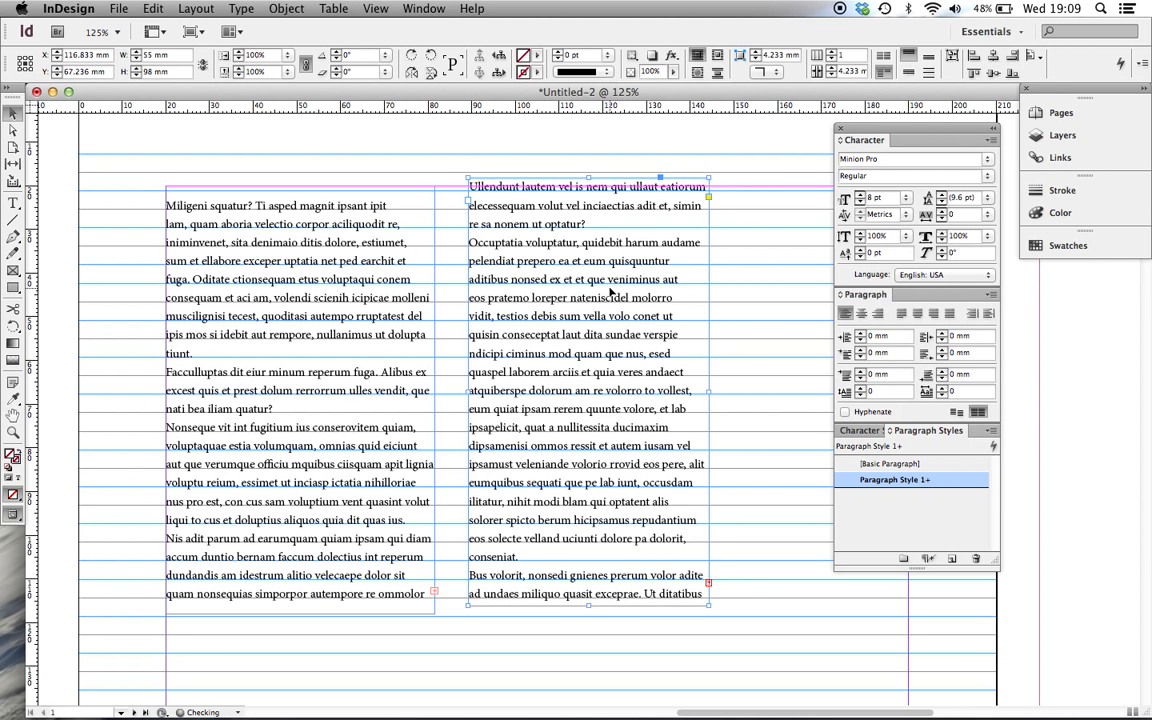
- Nudge the second text frame back down to a Y position of about 70.1 mm and deselect it
key("Down")
key("Down")
key("Down")
key("Down")
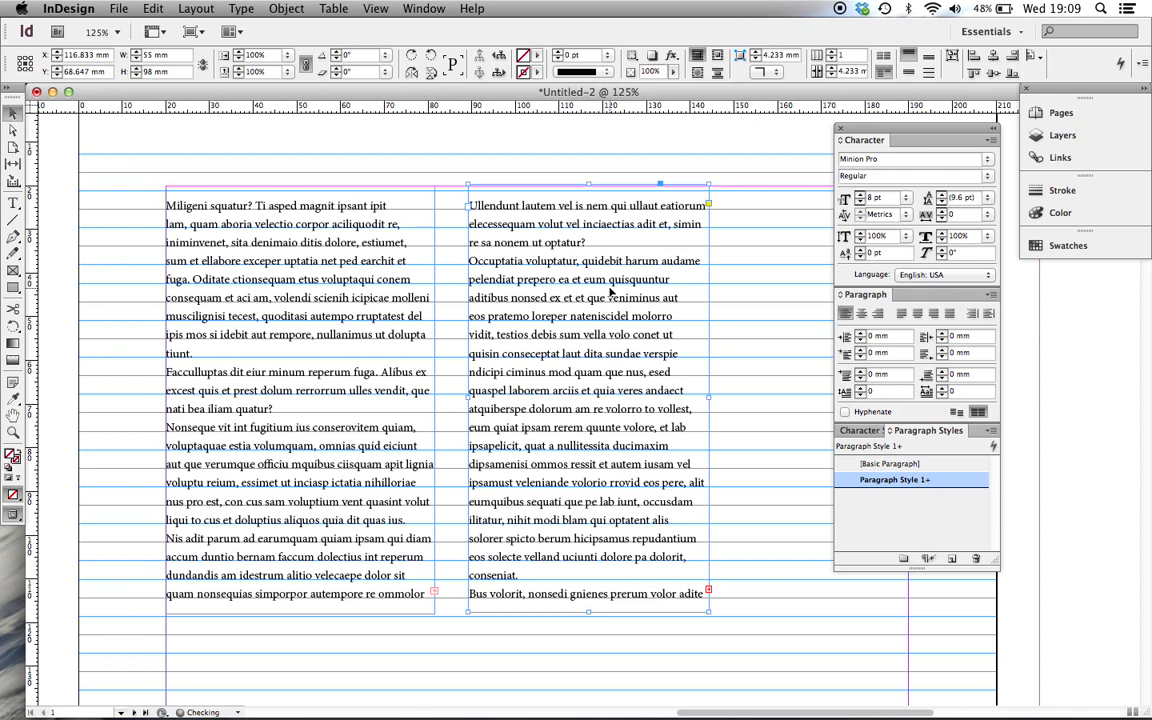
key("Down")
key("Down")
key("Down")
key("Down")
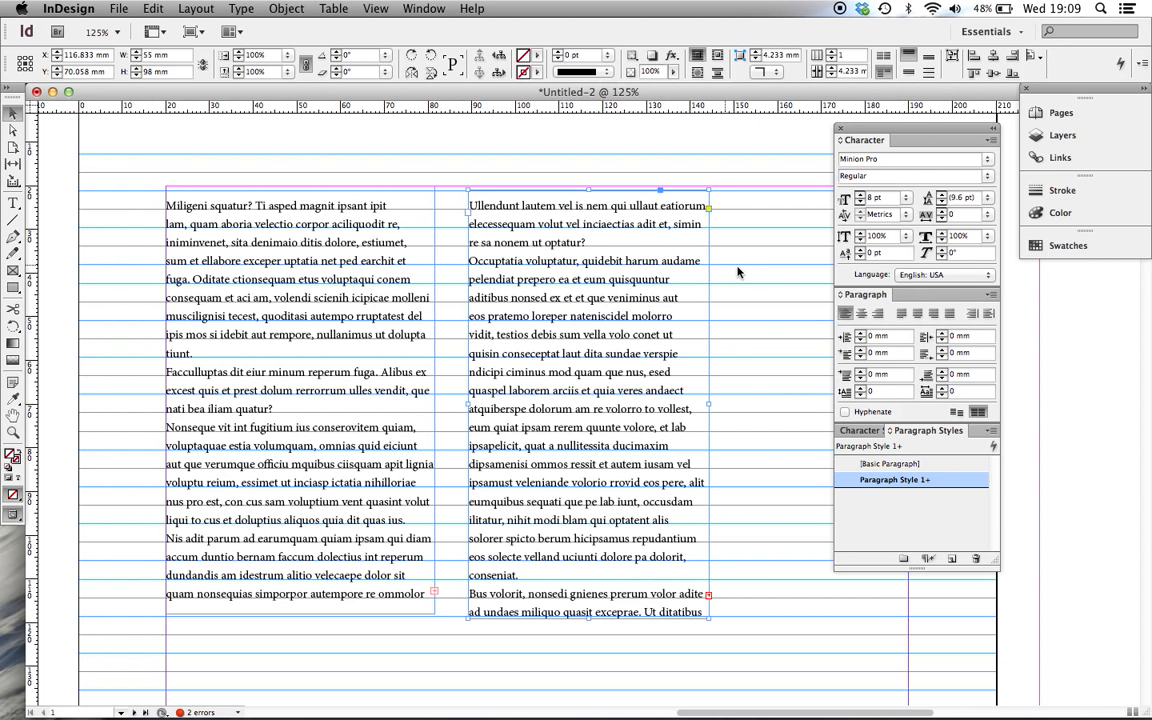
left_click(739, 272)
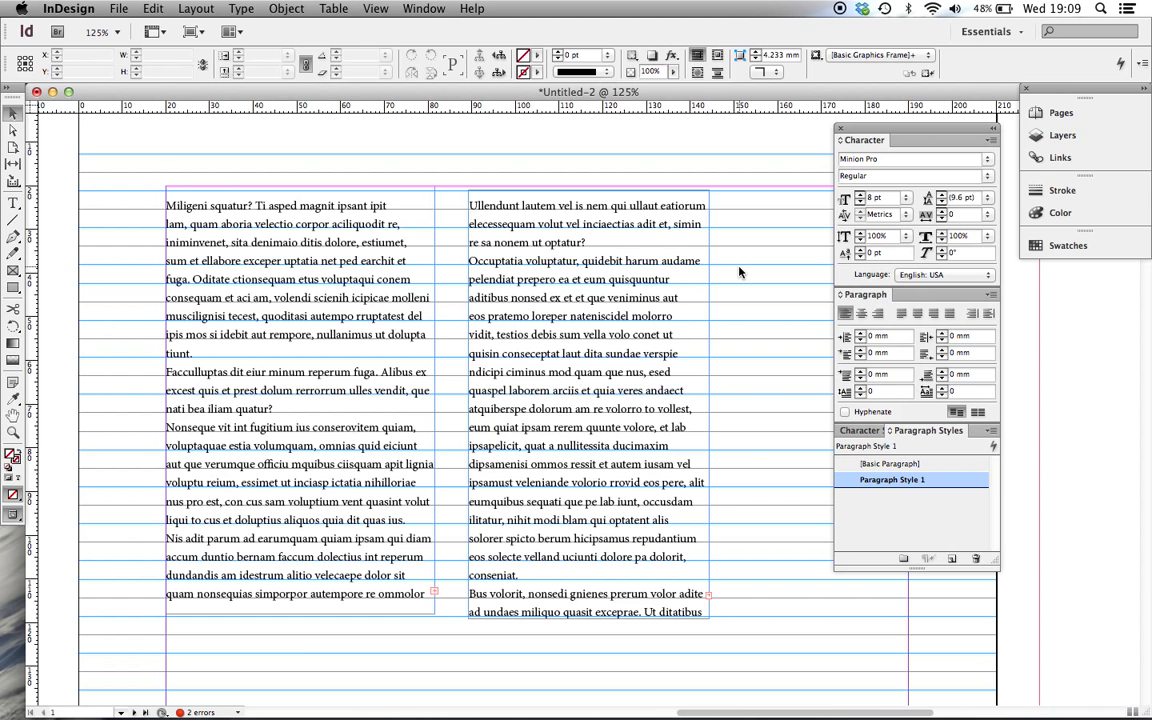
- Place the text cursor in the second frame's text and check its leading in the character settings
key("super+minus")
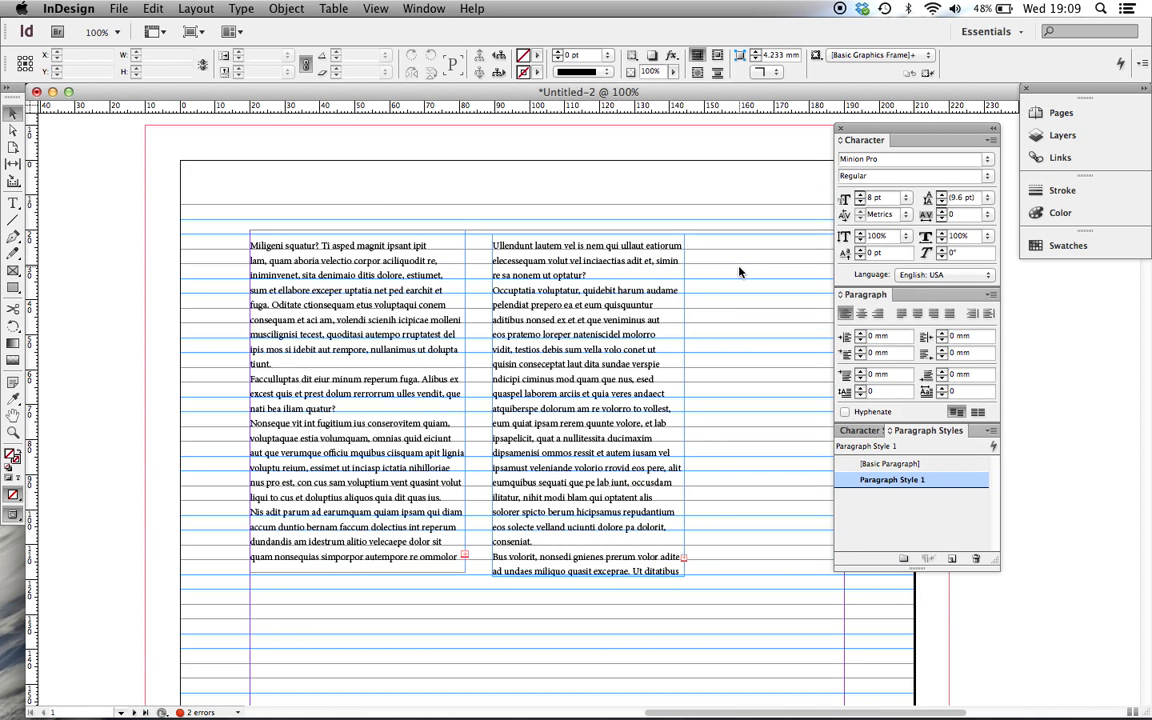
scroll(632, 314, "right", 5)
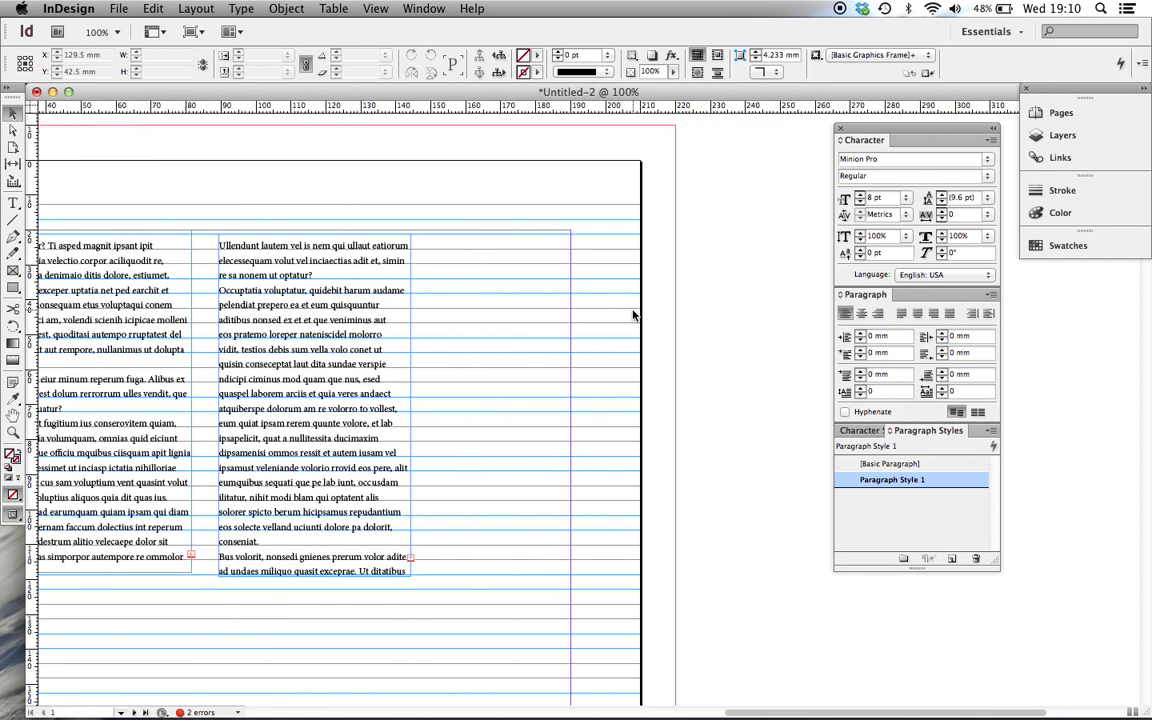
scroll(632, 314, "left", 7)
scroll(632, 315, "right", 4)
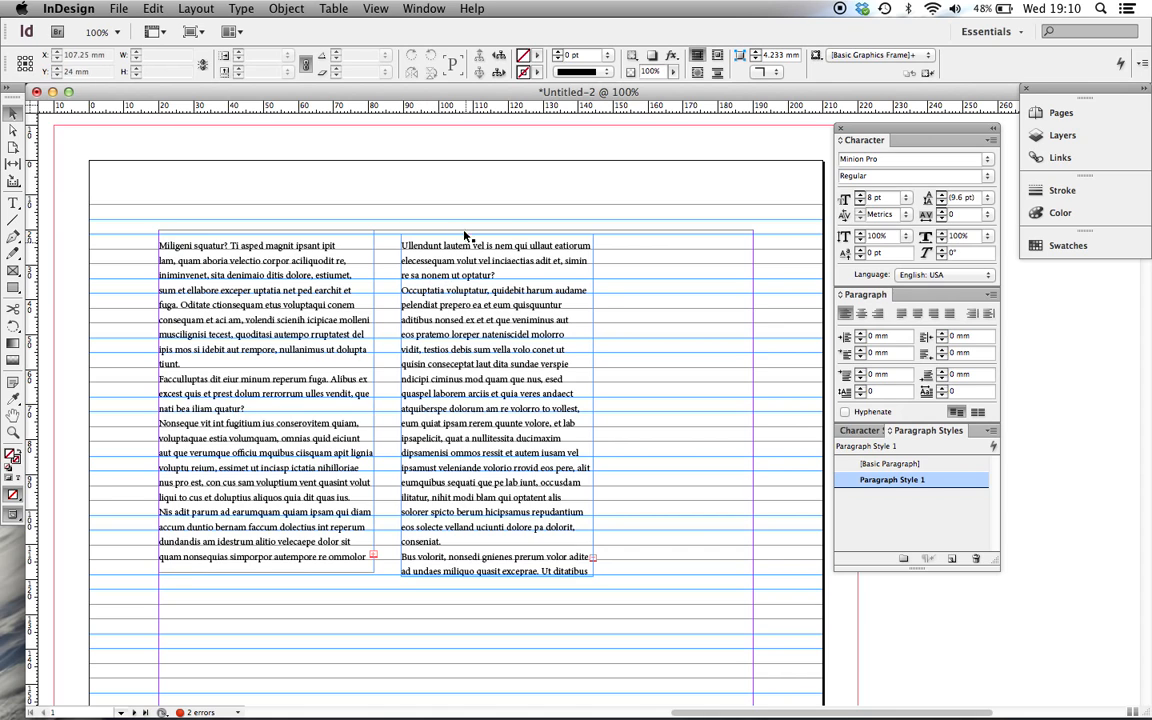
key("t")
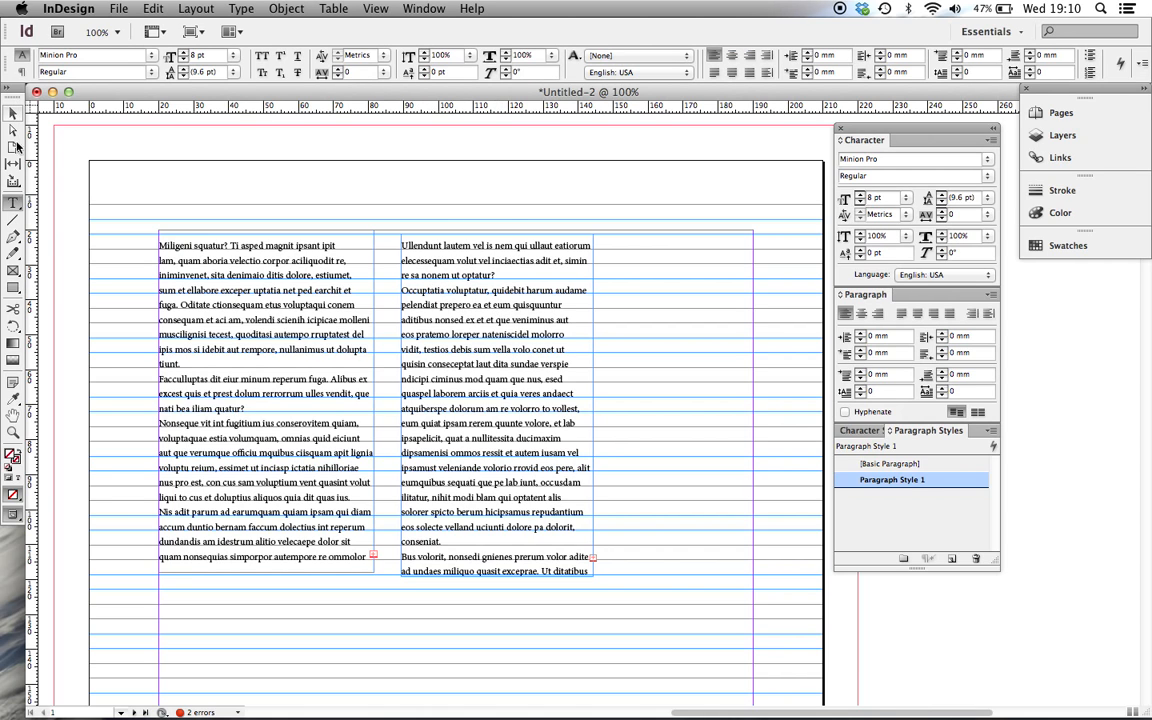
left_click(421, 275)
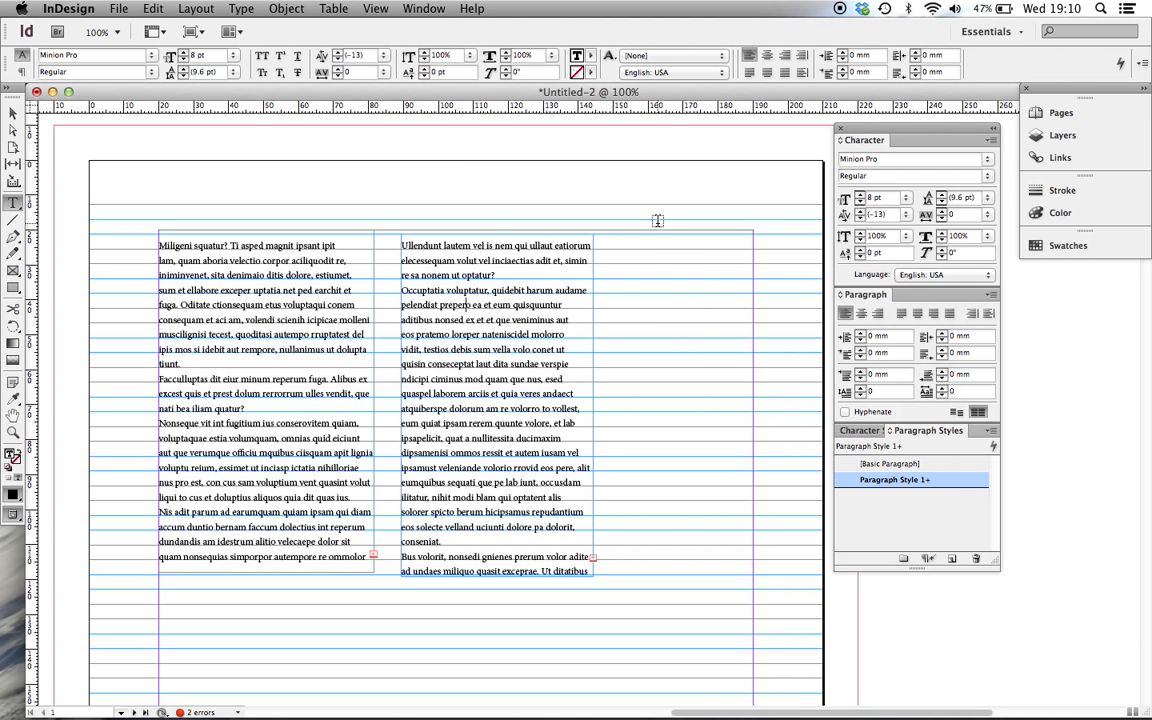
left_click(962, 198)
- Set the baseline grid's increment to 9.6 pt in the Grids preferences to match the text leading
left_click(13, 113)
left_click(60, 9)
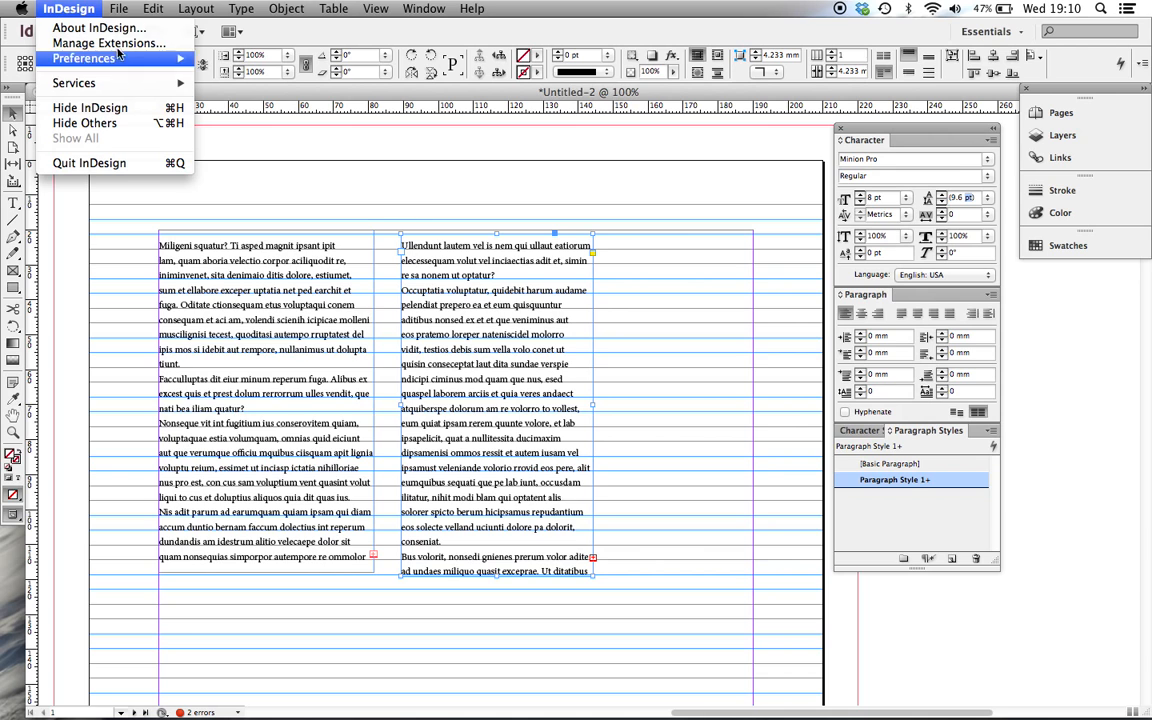
mouse_move(120, 58)
left_click(320, 58)
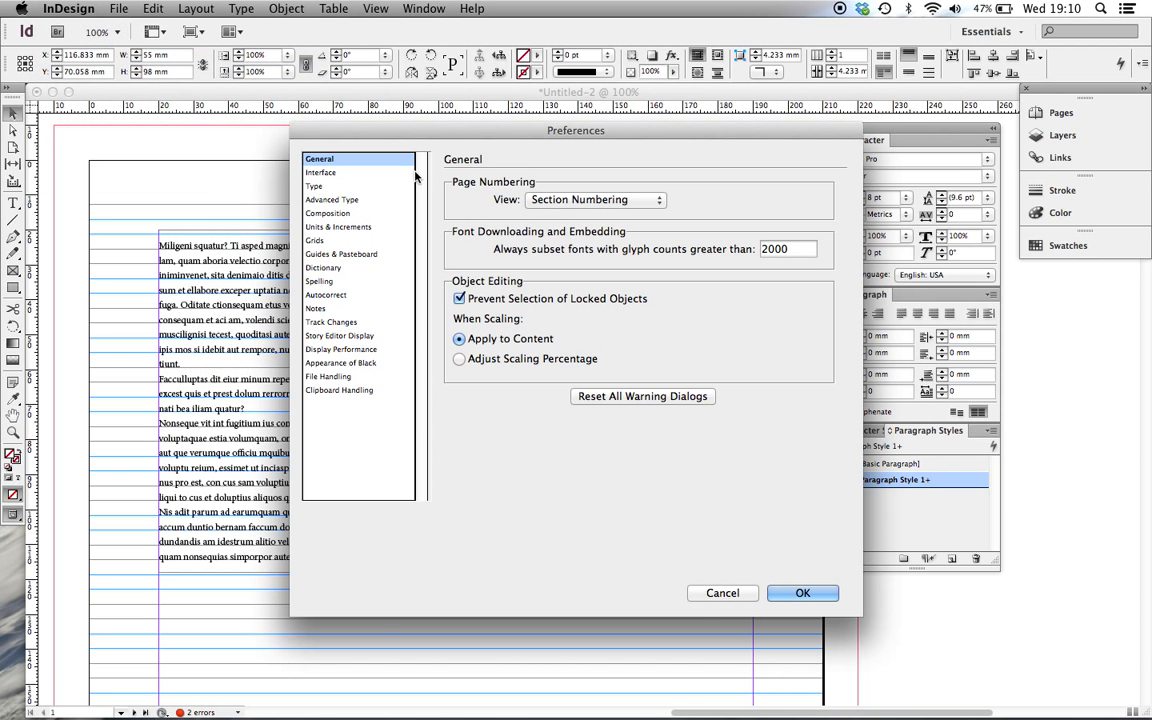
left_click(347, 241)
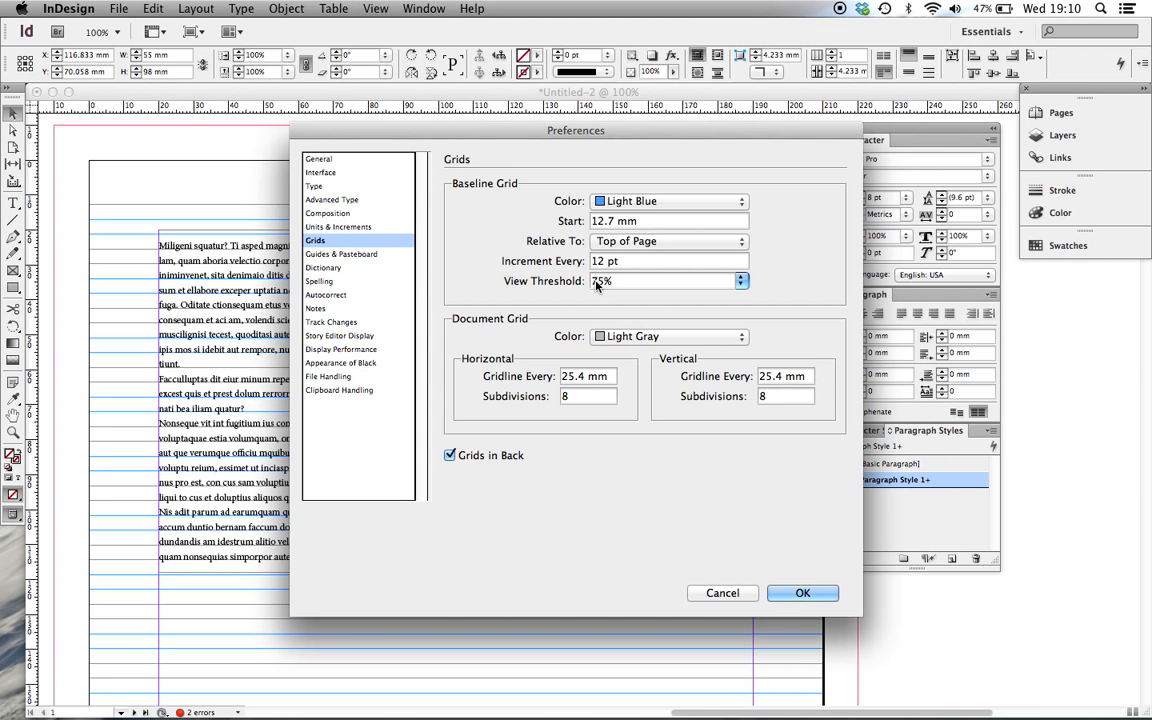
left_click_drag(621, 262, 591, 262)
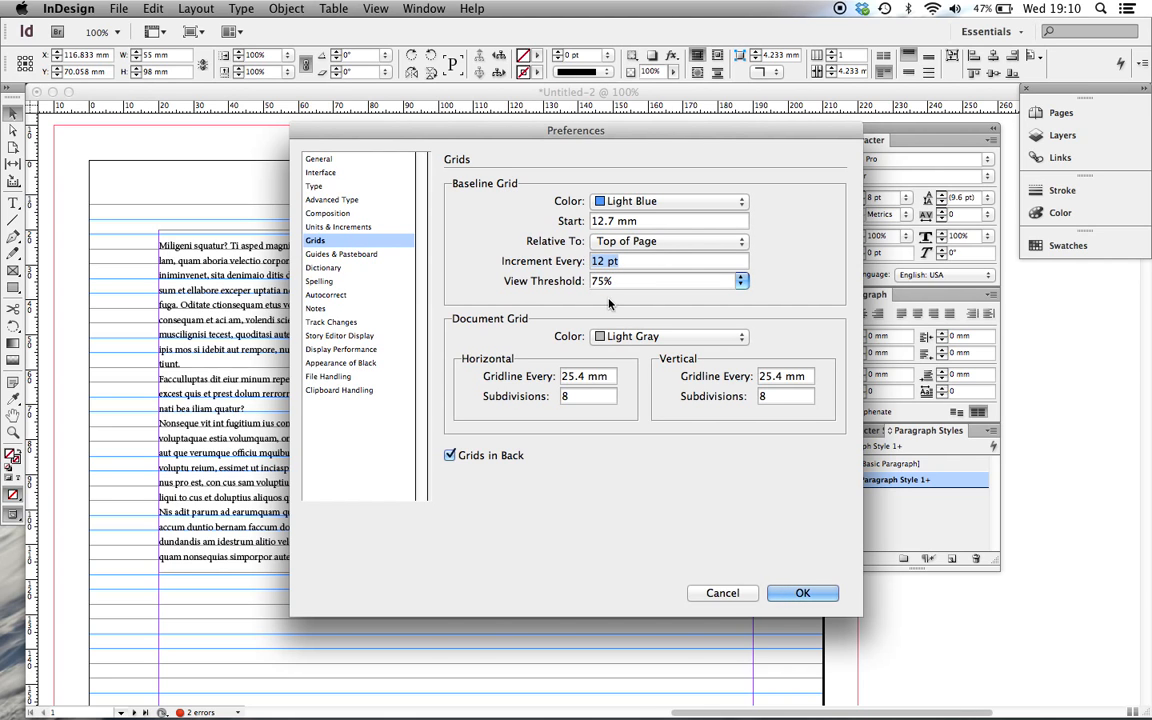
type("9.6")
key("Return")
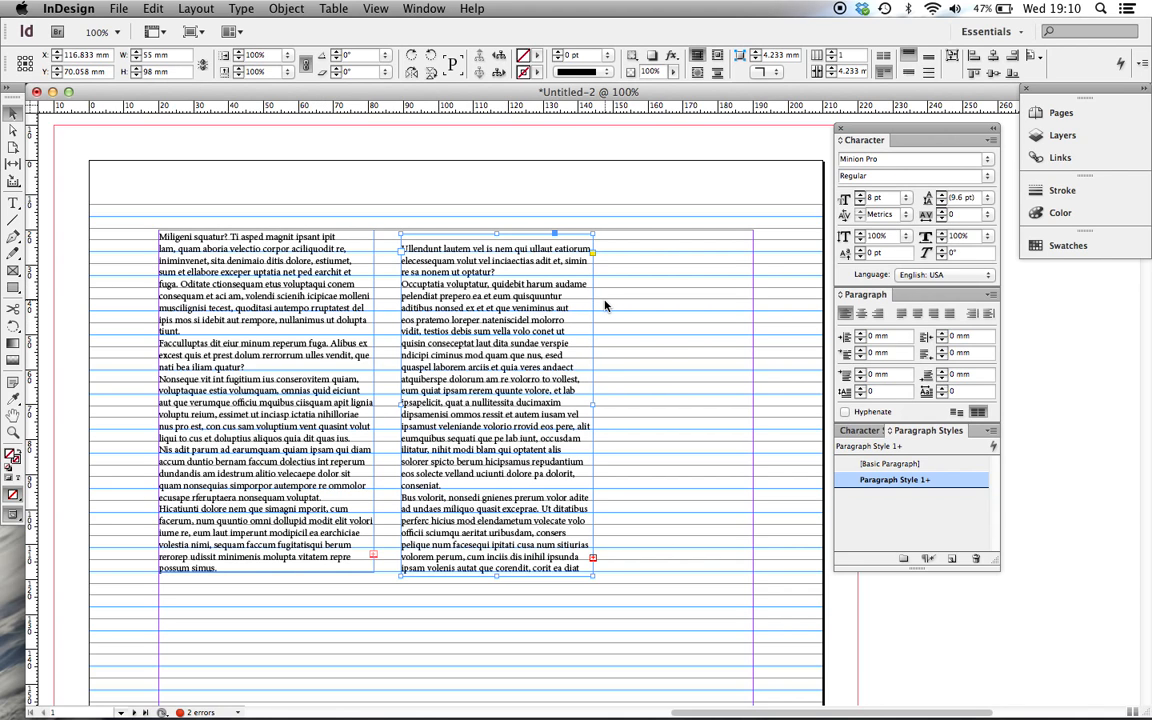
- Move the second text frame up to a Y position of 69 mm, level with the first frame, and deselect it
key("super+z")
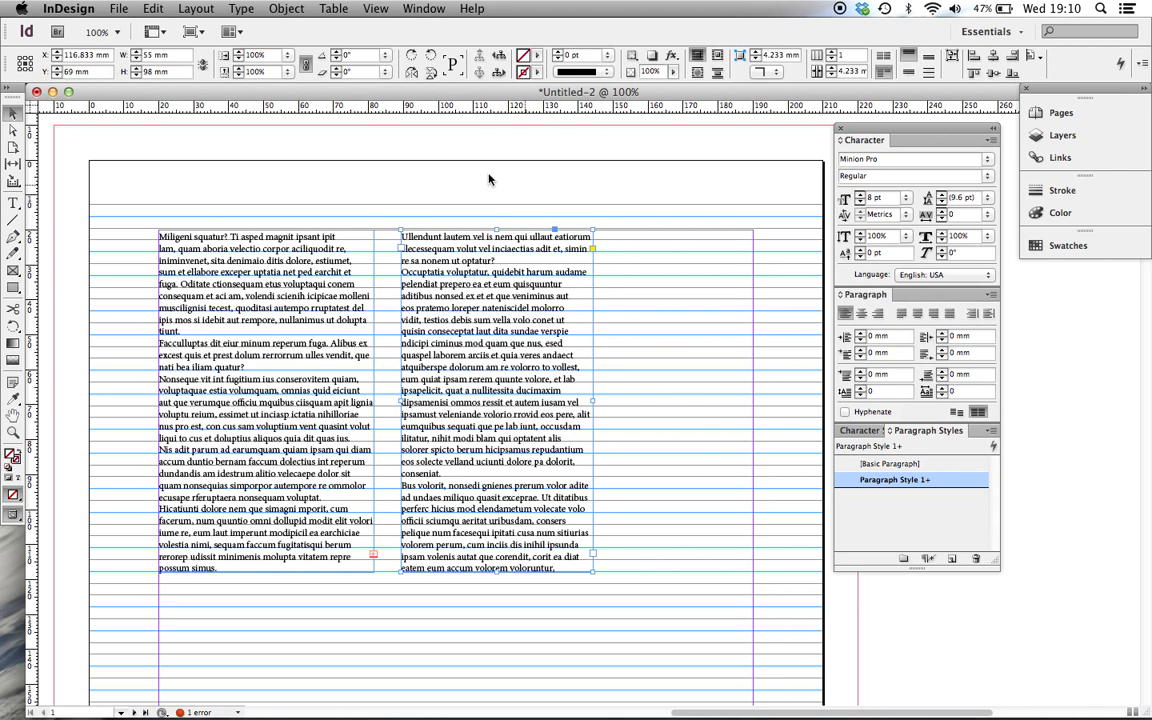
left_click(628, 318)
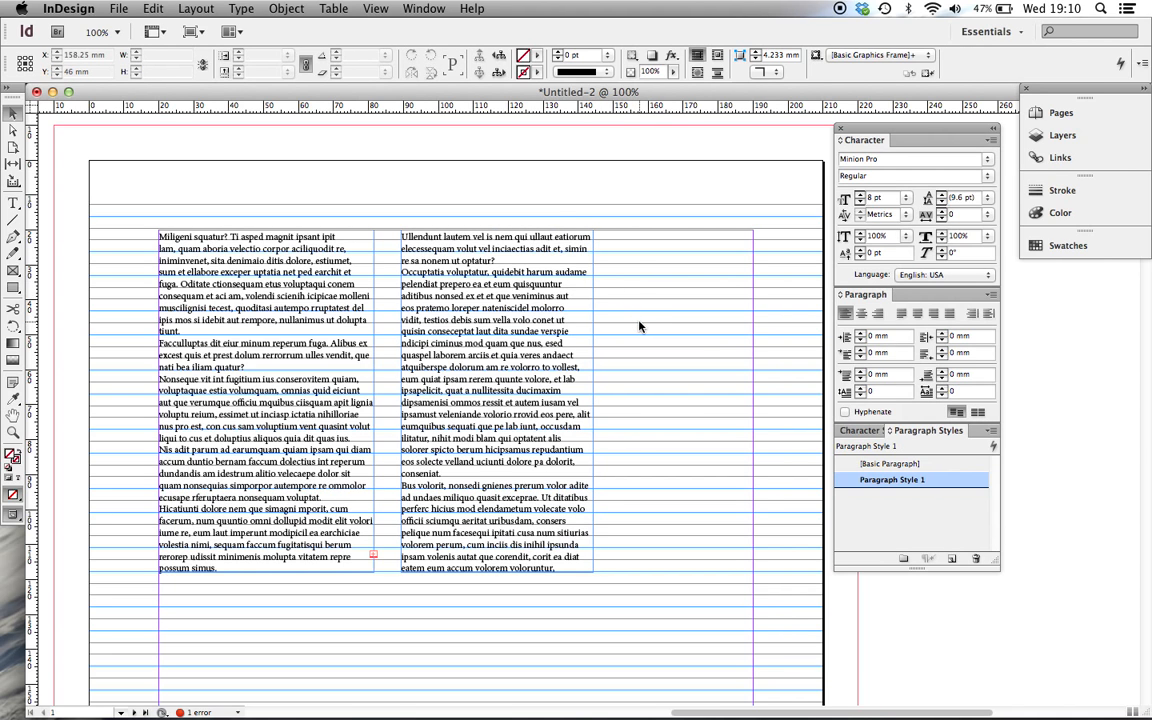
scroll(638, 323, "left", 5)
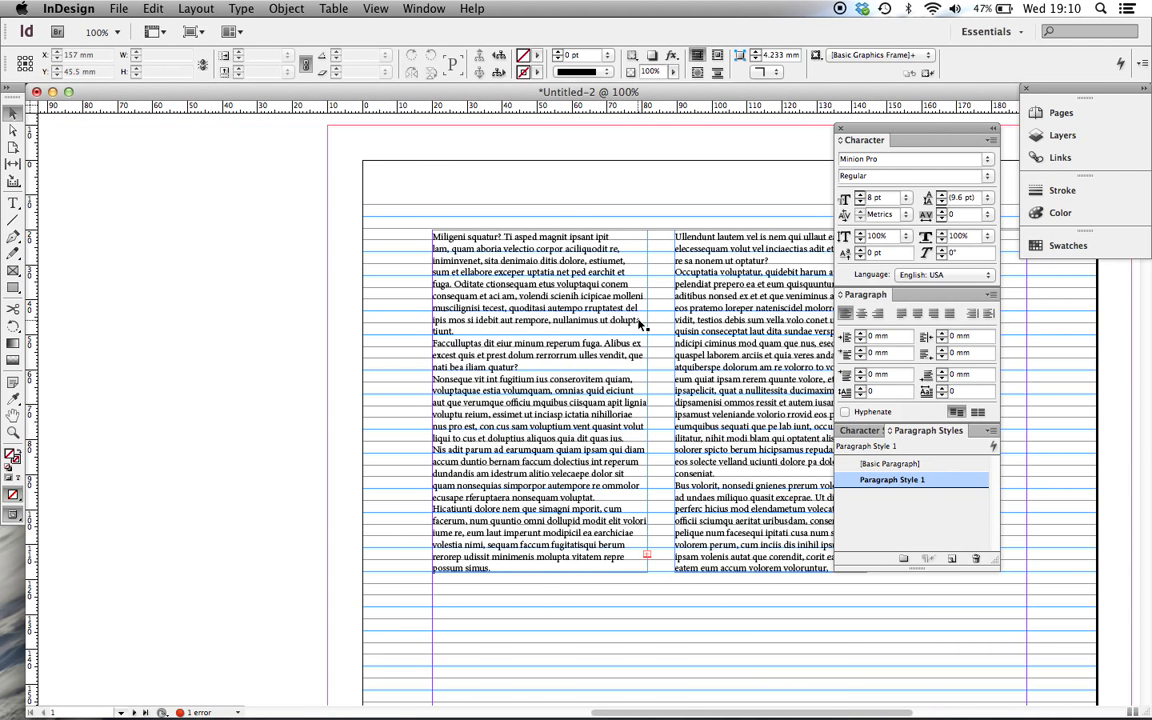
scroll(638, 323, "right", 3)
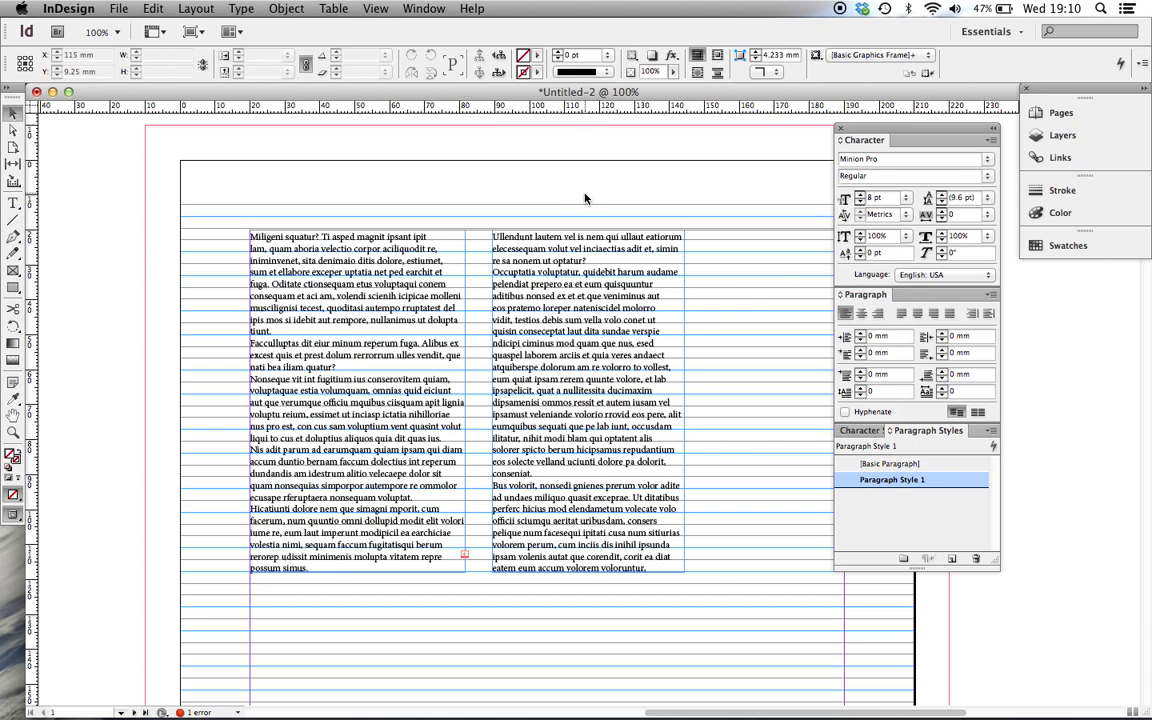